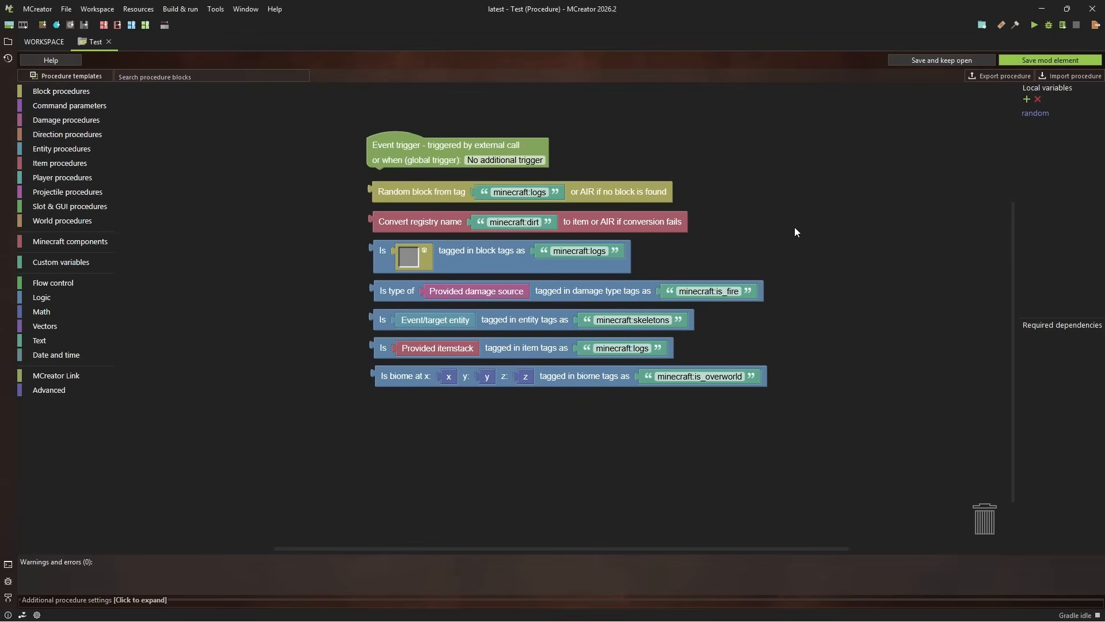
Add a check for whether a block is tagged in block tags as minecraft:logs to the empty area beside the existing blocks
mouse_move(795, 228)
mouse_down()
mouse_move(845, 192)
mouse_move(789, 223)
mouse_up()
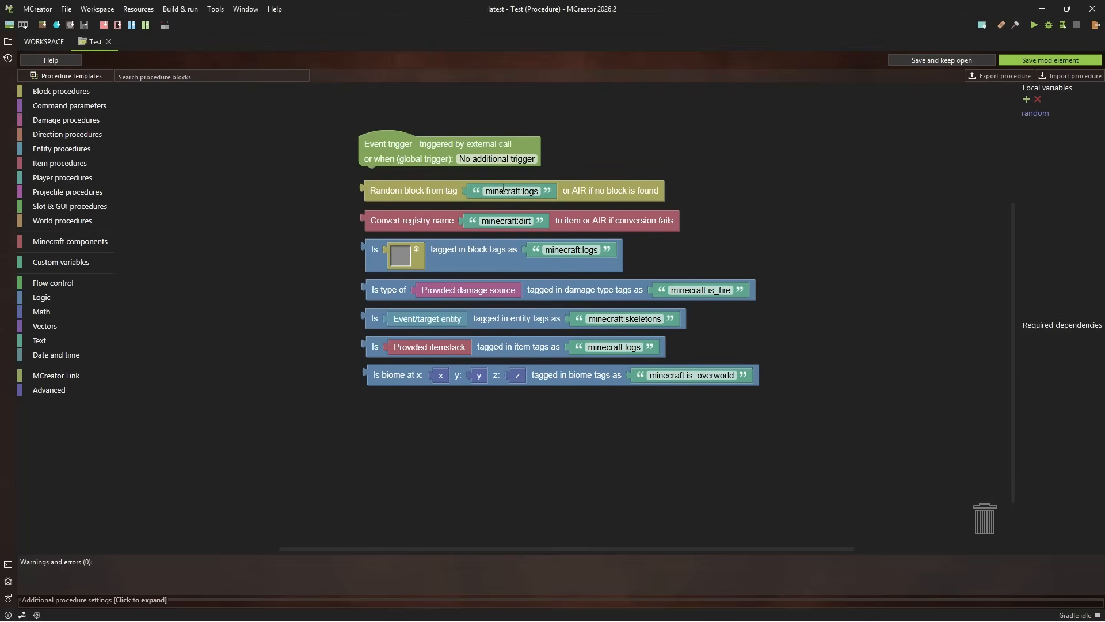
click(70, 94)
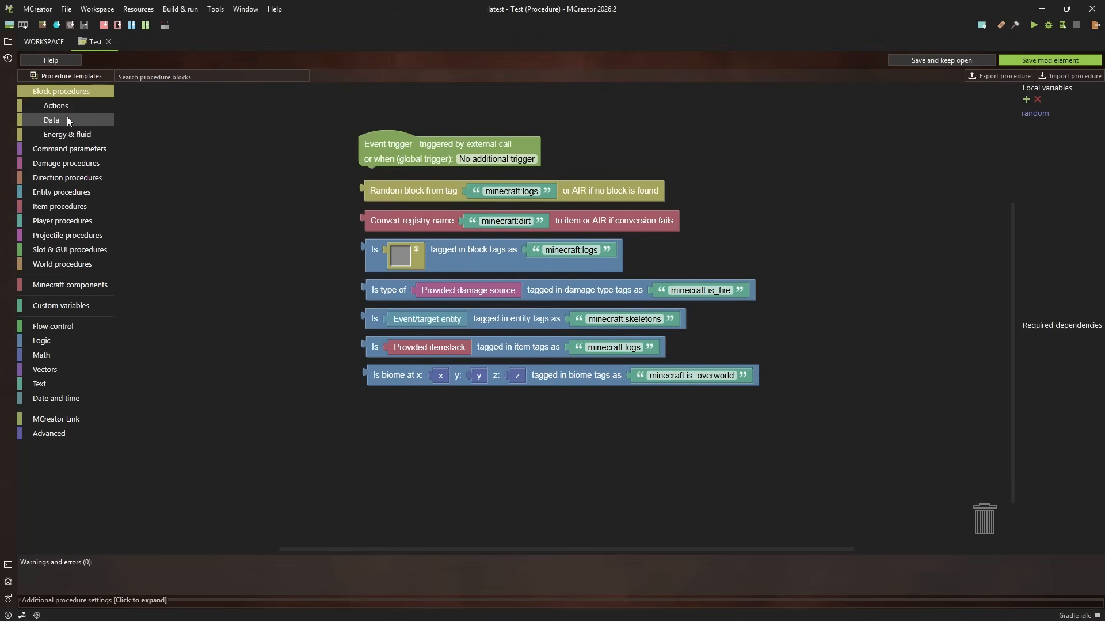
click(67, 116)
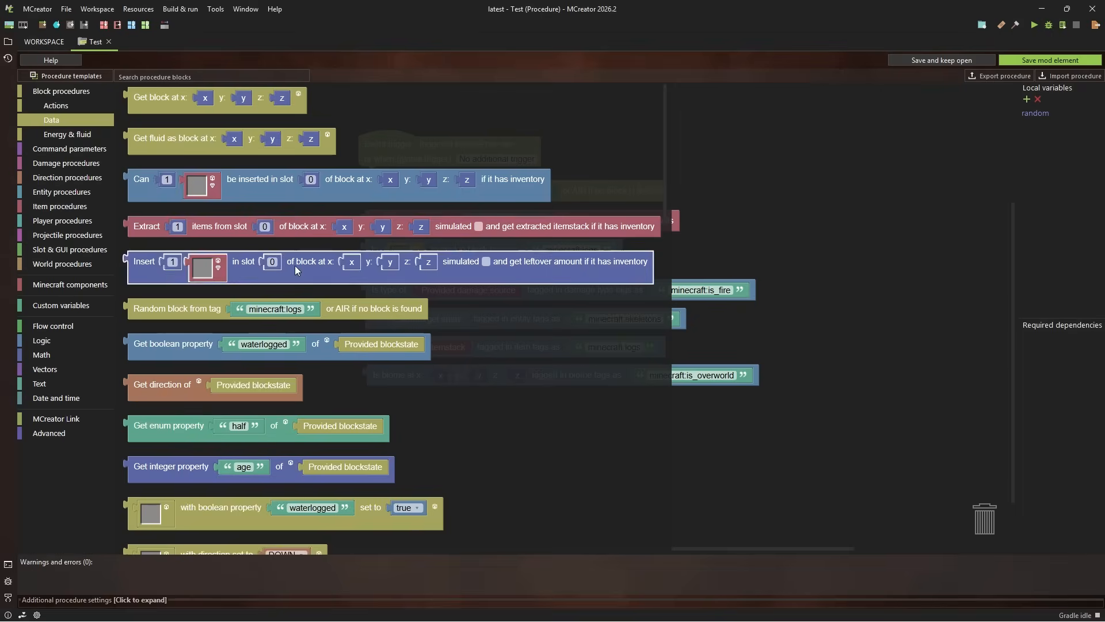
scroll(303, 310, down, 3)
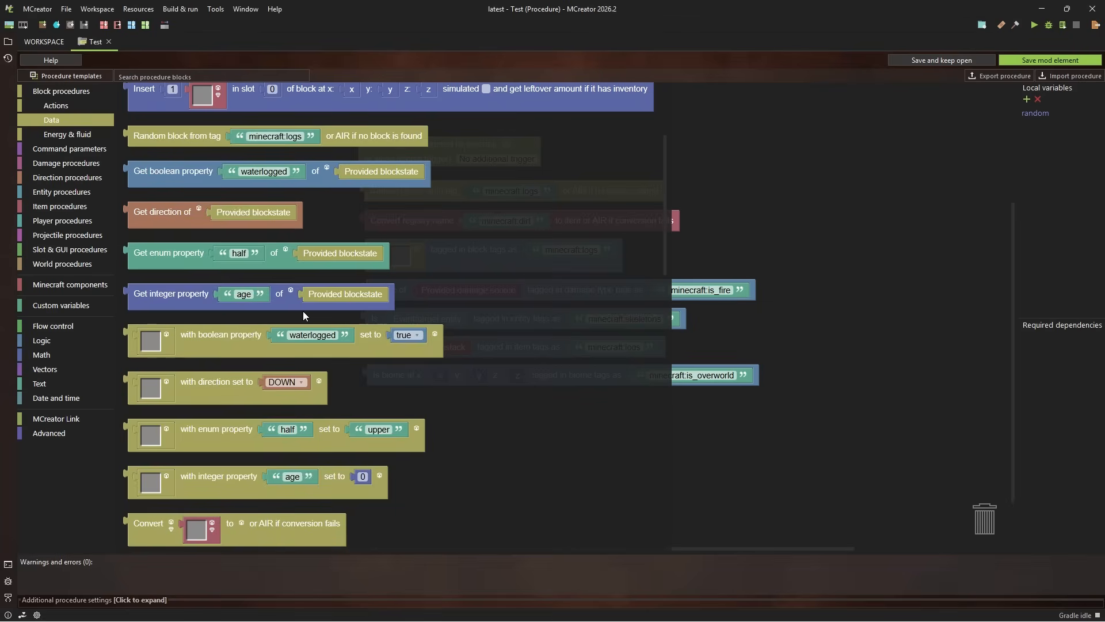
scroll(319, 258, down, 3)
scroll(319, 258, down, 3)
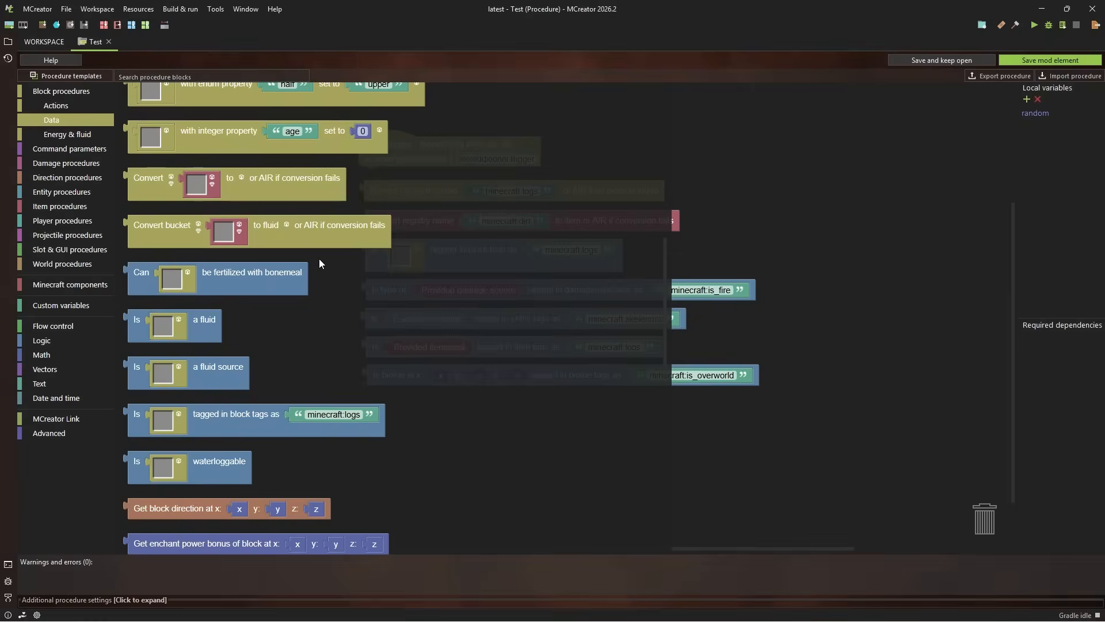
scroll(318, 258, up, 1)
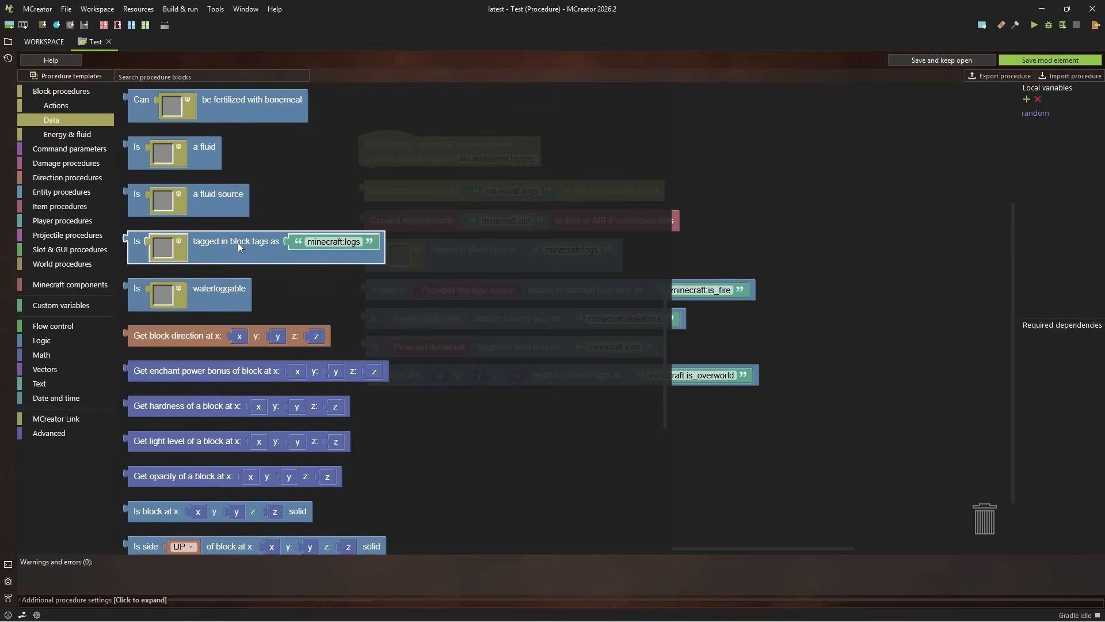
drag(237, 243, 864, 232)
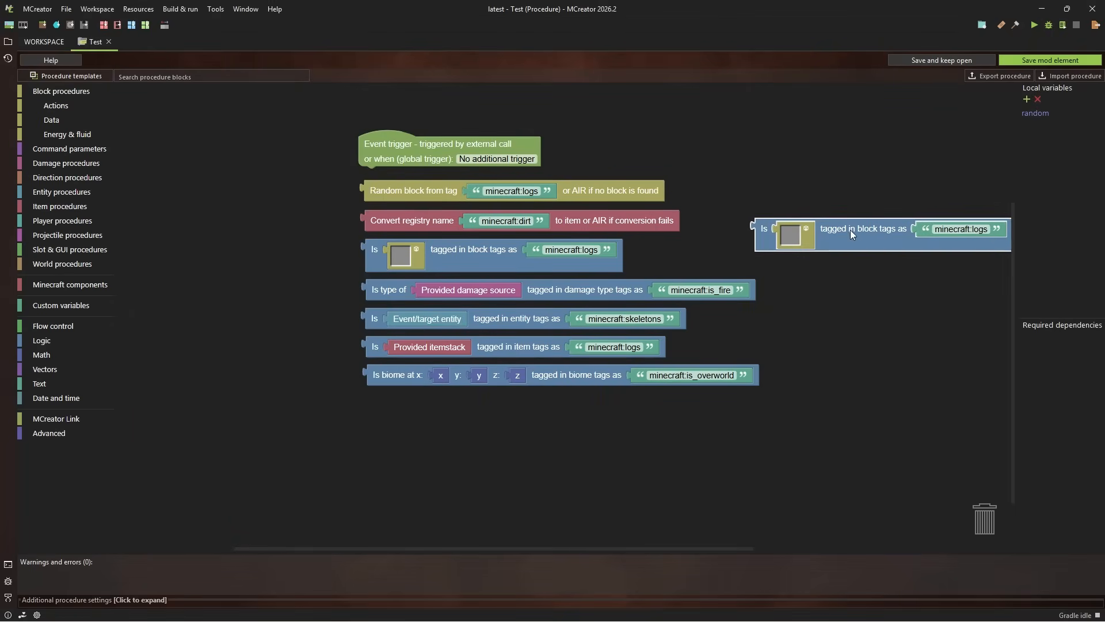
Add a Random block from tag block for minecraft:logs and line up the new block tag check directly beneath it
click(100, 123)
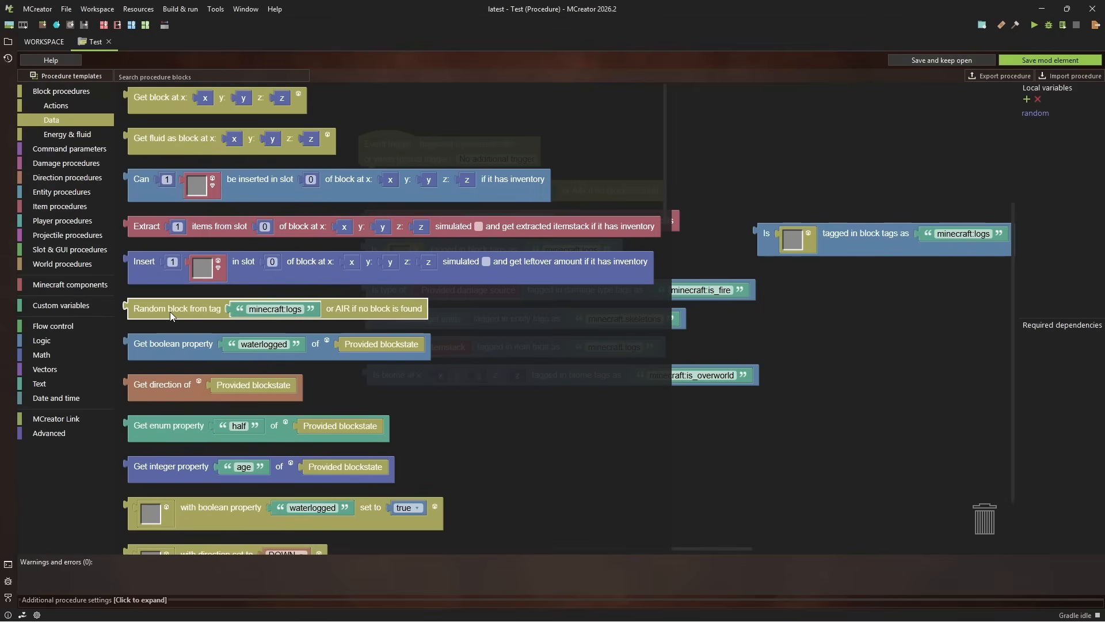
drag(169, 311, 767, 180)
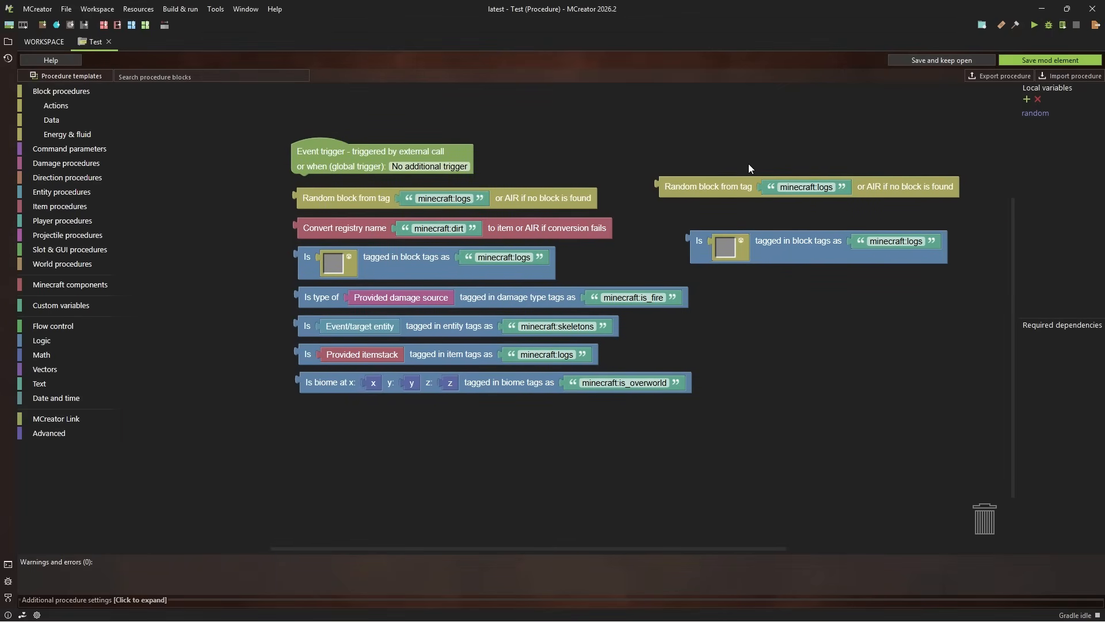
drag(701, 181, 702, 193)
drag(817, 249, 793, 240)
mouse_move(718, 198)
mouse_down()
mouse_move(692, 196)
mouse_move(720, 178)
mouse_up()
right_click(719, 202)
drag(751, 239, 779, 225)
drag(748, 167, 753, 143)
drag(793, 228, 792, 202)
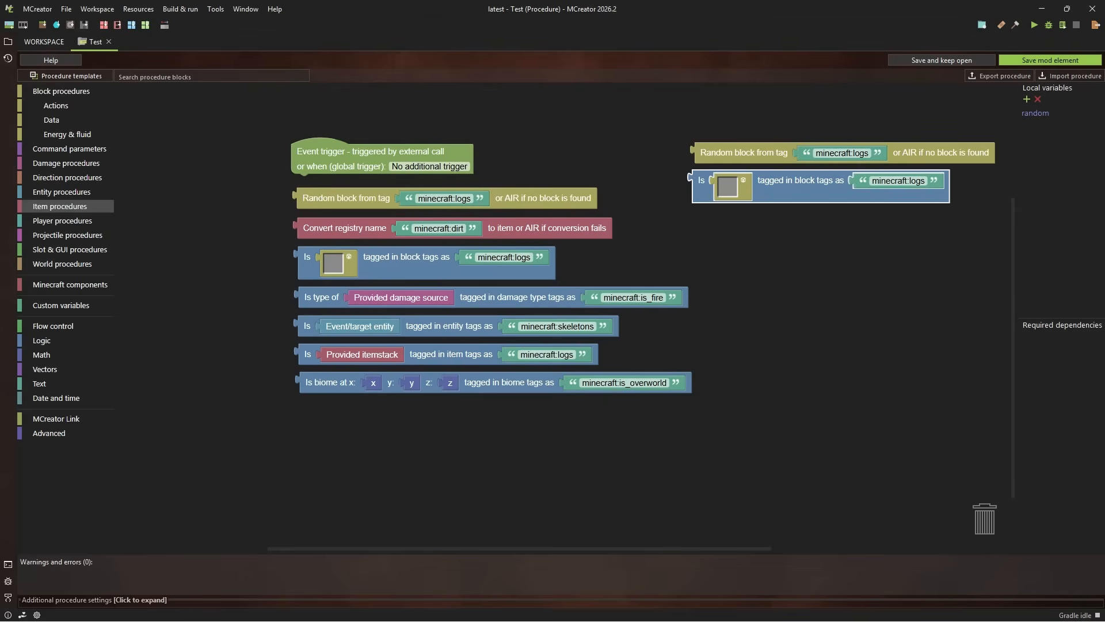
Add a check for whether the provided itemstack is tagged in item tags as minecraft:logs below the new block tag check
click(63, 209)
click(60, 232)
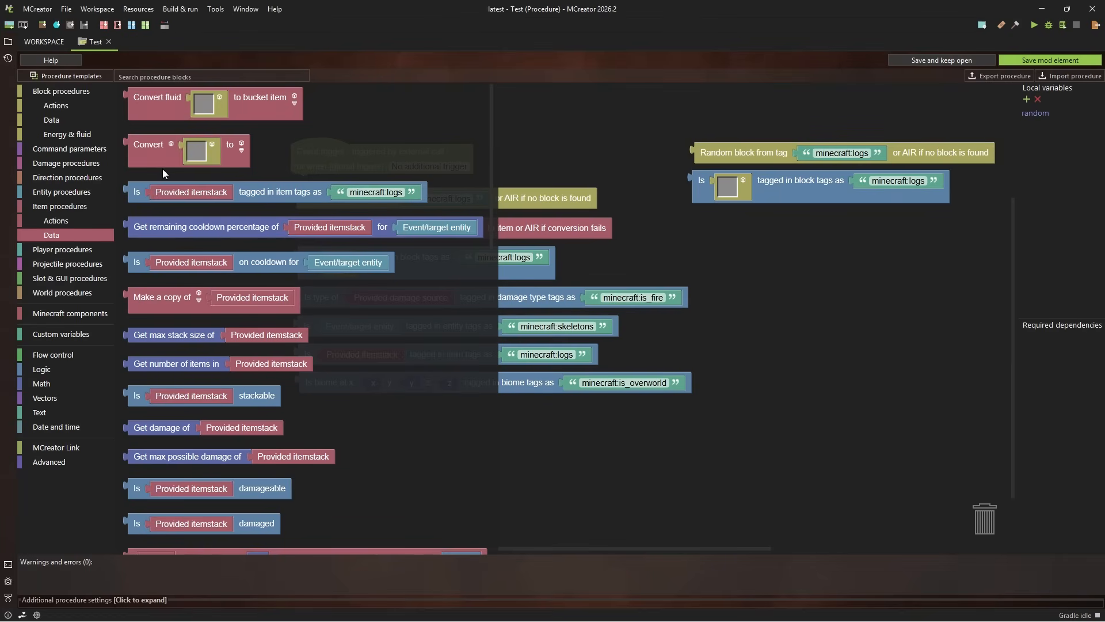
drag(353, 193, 890, 225)
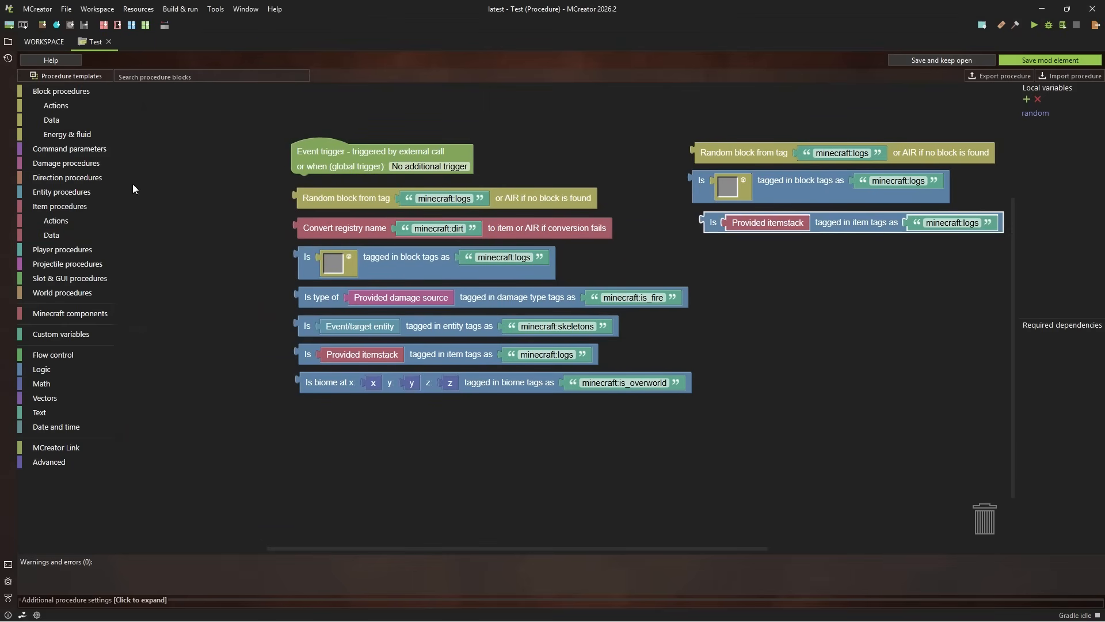
Add a Random item from tag block for minecraft:logs below the new item tag check
click(57, 233)
scroll(209, 186, down, 10)
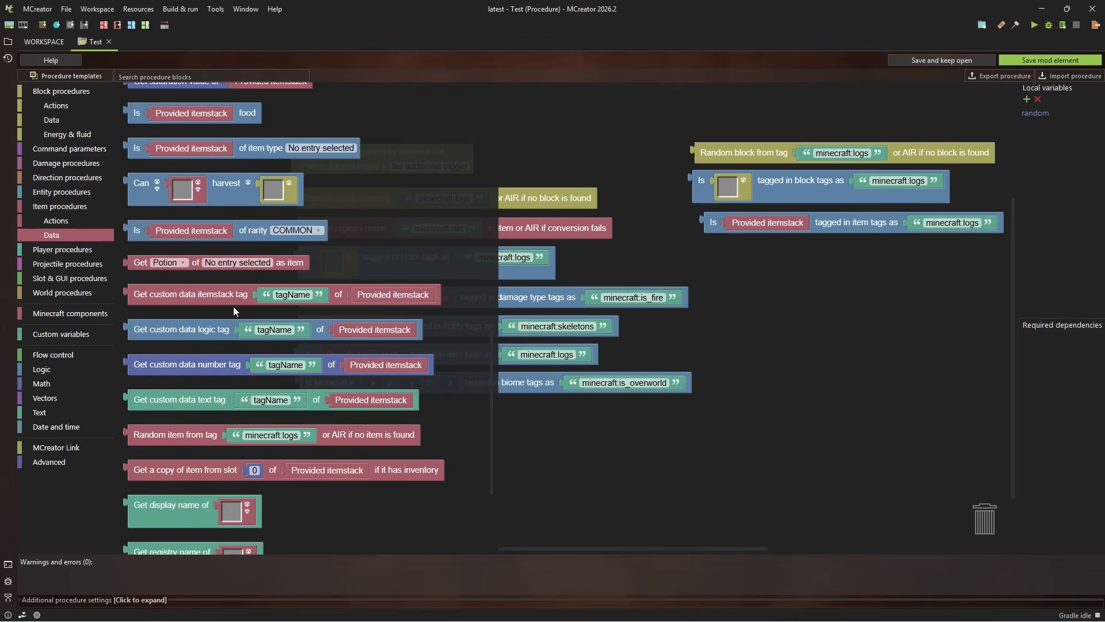
scroll(234, 310, down, 3)
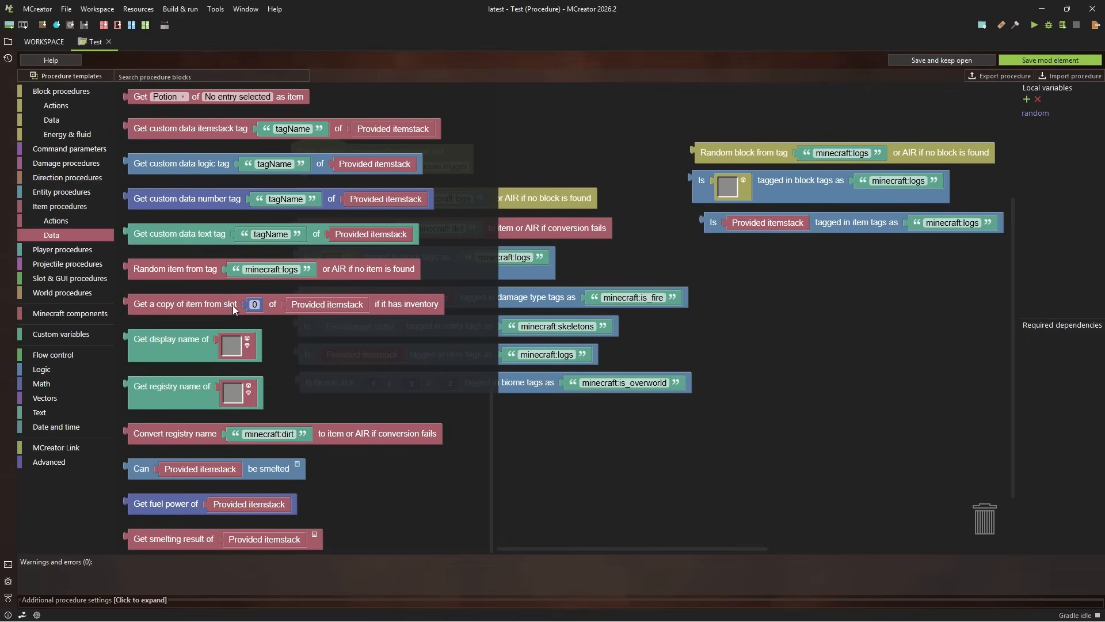
scroll(213, 395, up, 3)
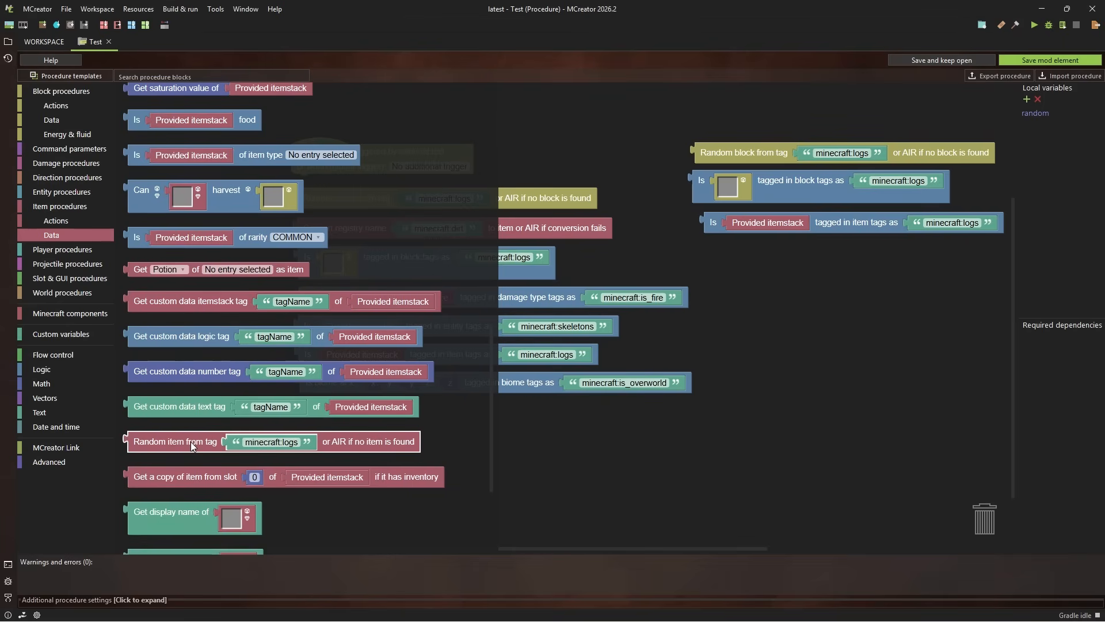
drag(191, 441, 751, 254)
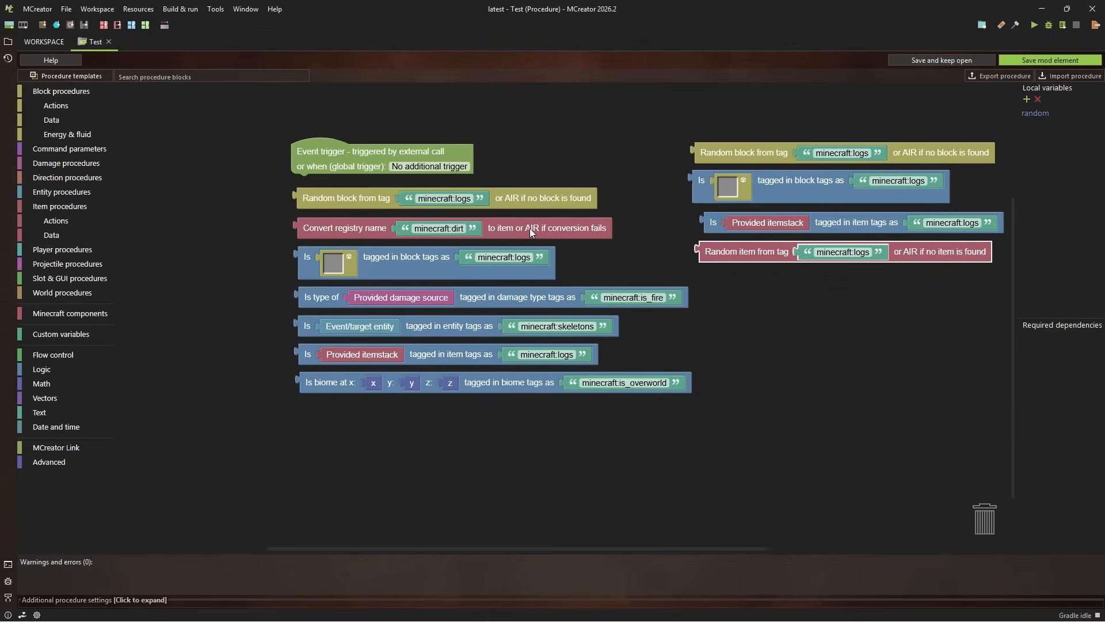
Replace the Convert registry name block in the original column with a copy of the Random item from tag block
right_click(562, 231)
click(571, 315)
drag(742, 254, 769, 261)
right_click(349, 229)
click(369, 252)
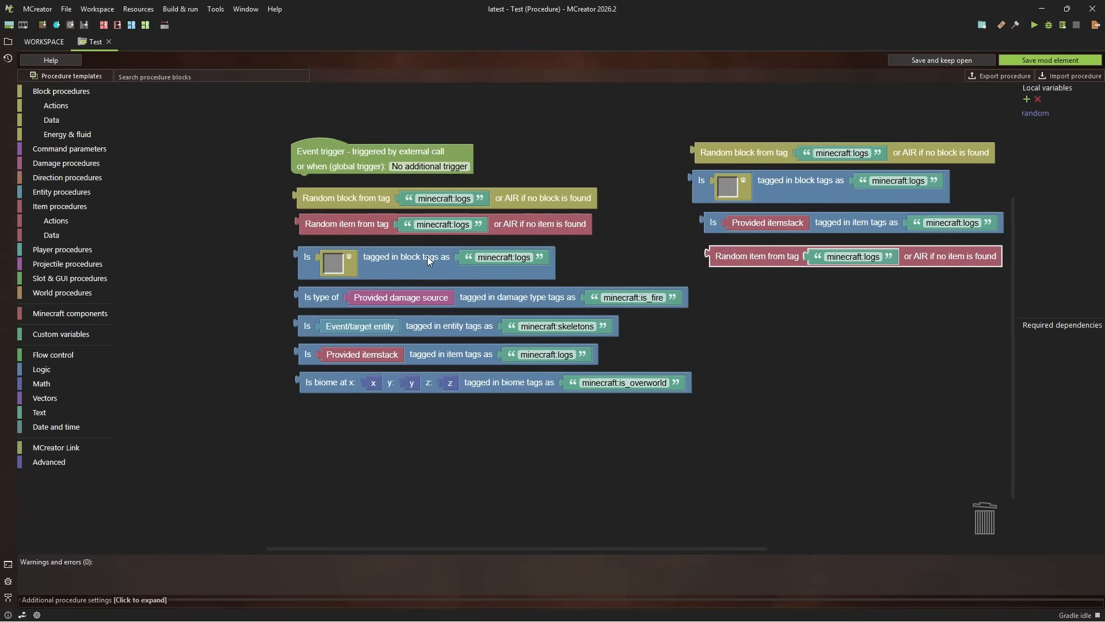
click(355, 225)
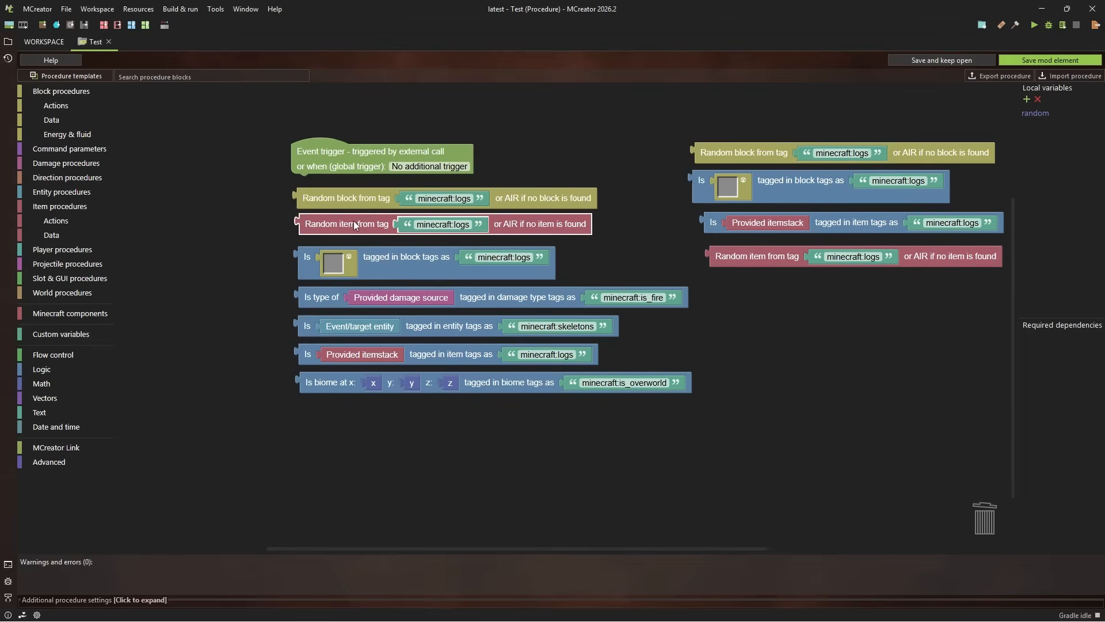
Add a check for whether the provided damage source is tagged as minecraft:is_fire below the new Random item from tag block
click(434, 365)
drag(714, 365, 721, 347)
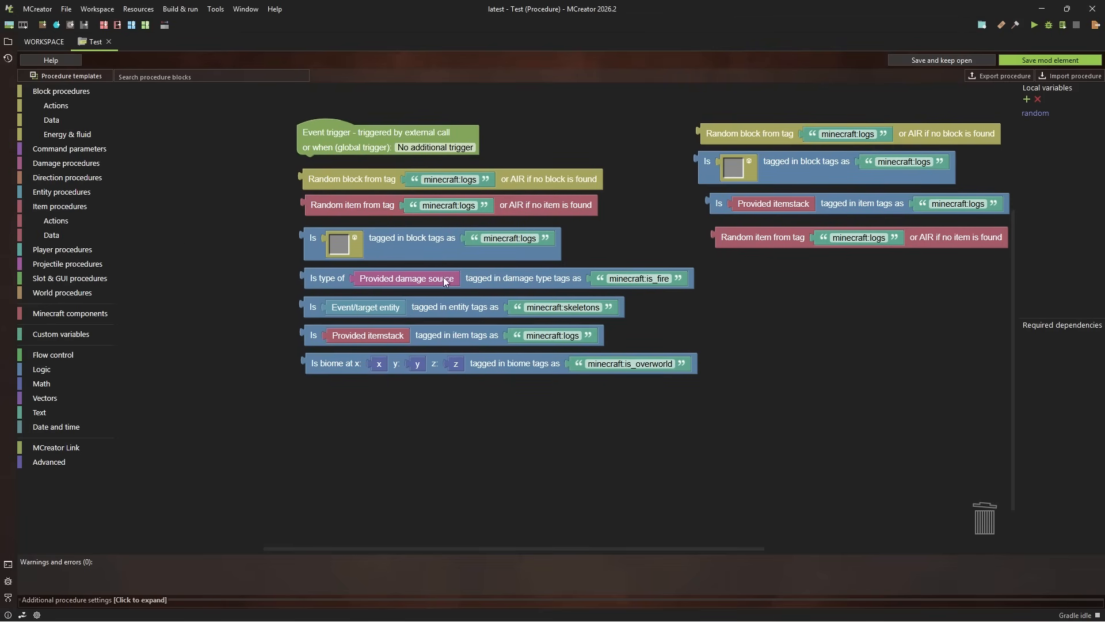
click(68, 163)
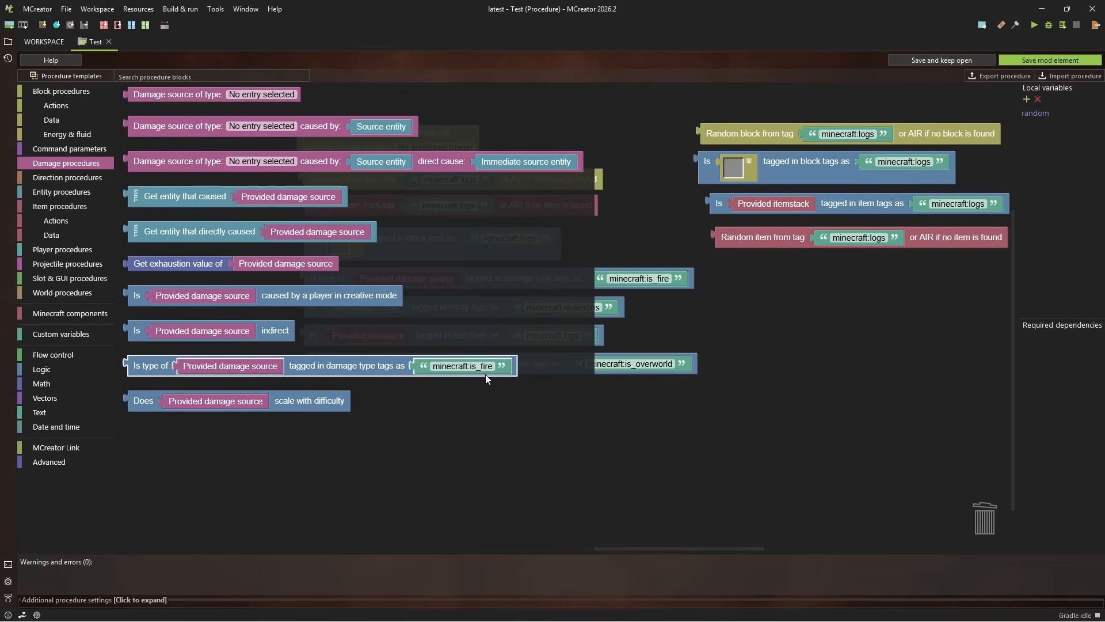
drag(379, 368, 917, 276)
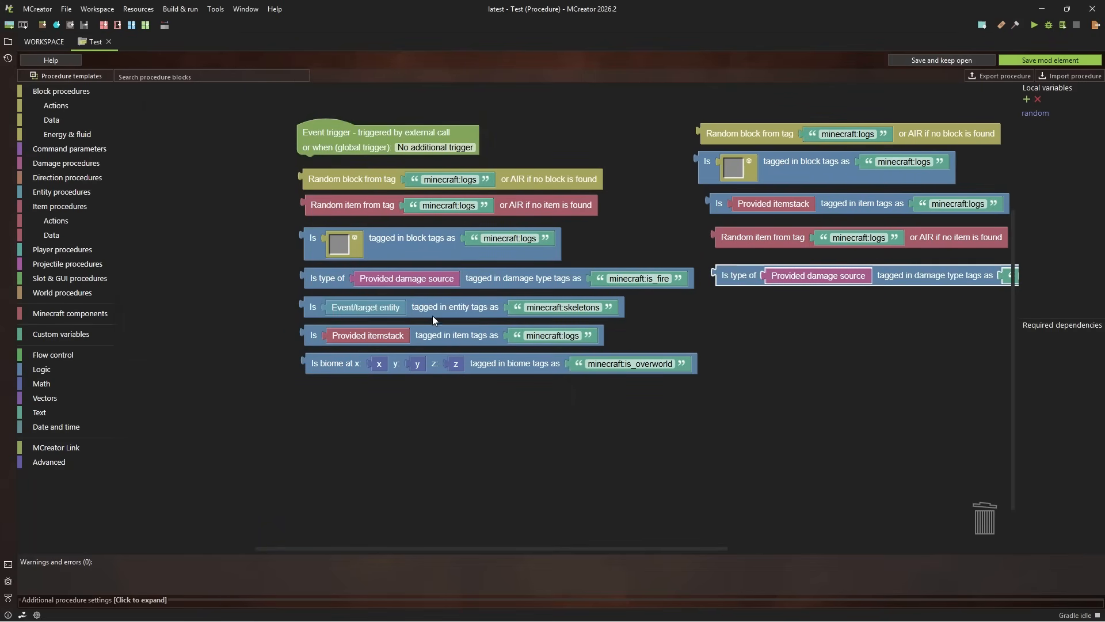
Add a check for whether the event/target entity is tagged as minecraft:skeletons and align it under the new damage type check
click(466, 312)
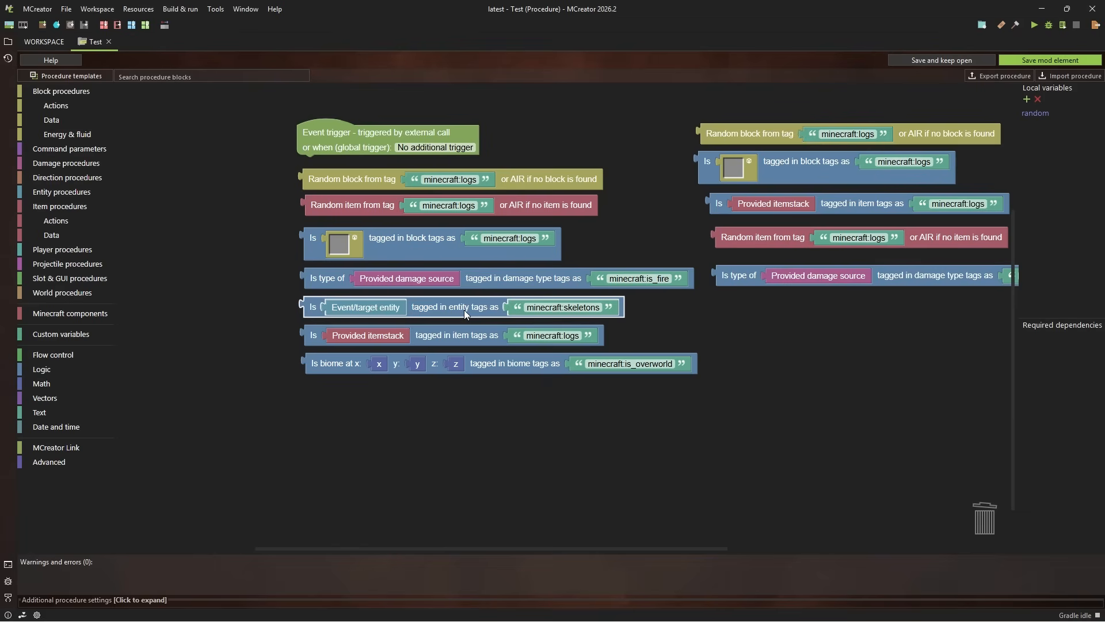
click(71, 192)
click(61, 220)
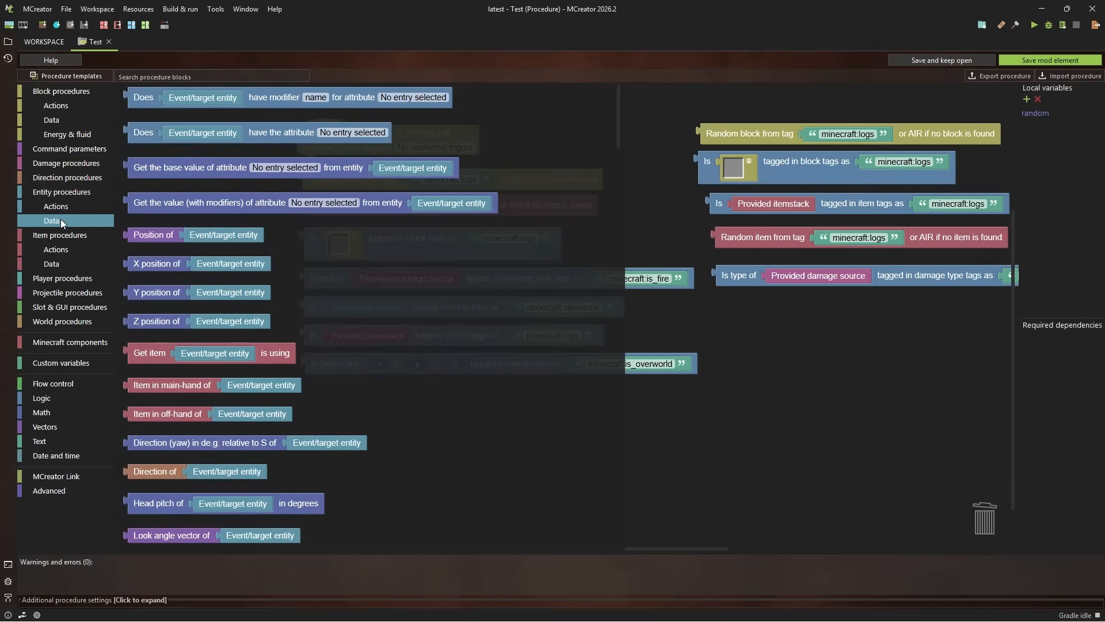
scroll(399, 246, down, 5)
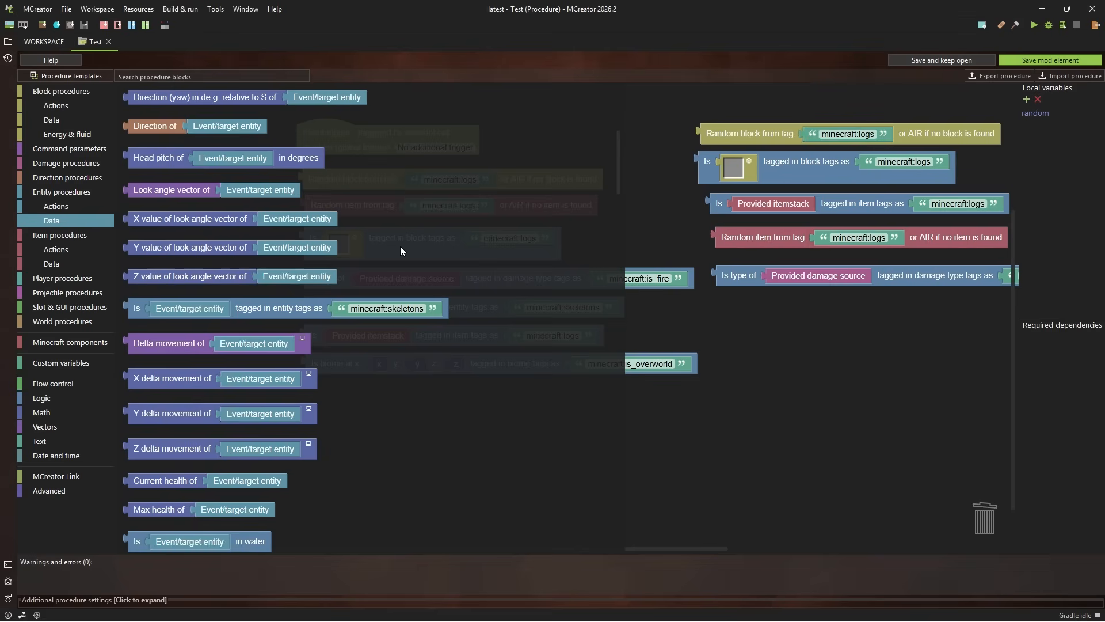
drag(292, 312, 910, 299)
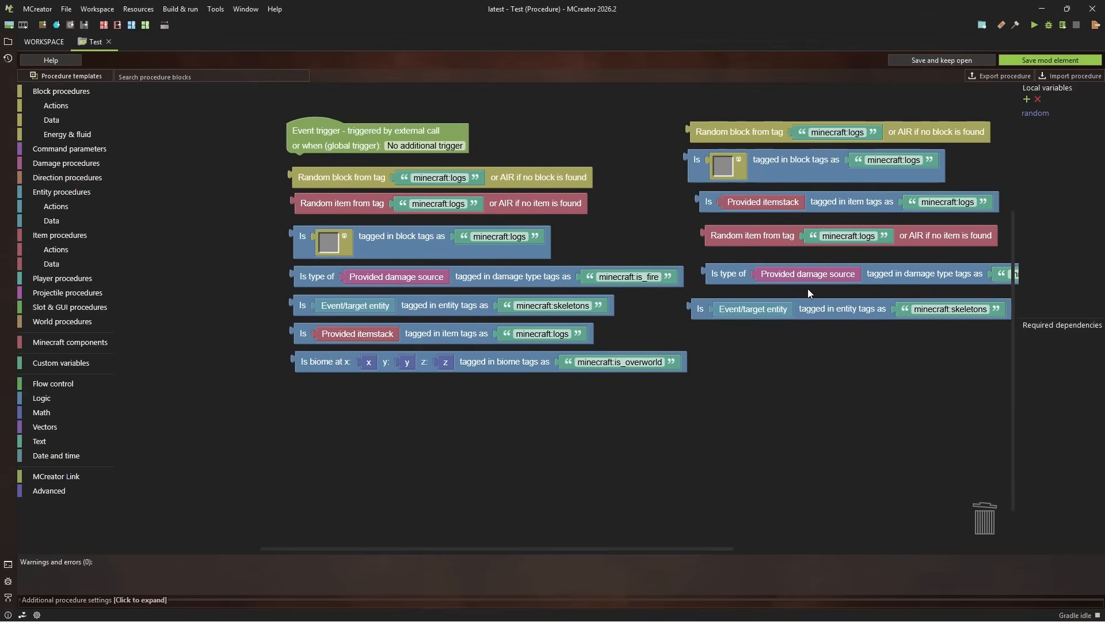
drag(884, 347, 813, 339)
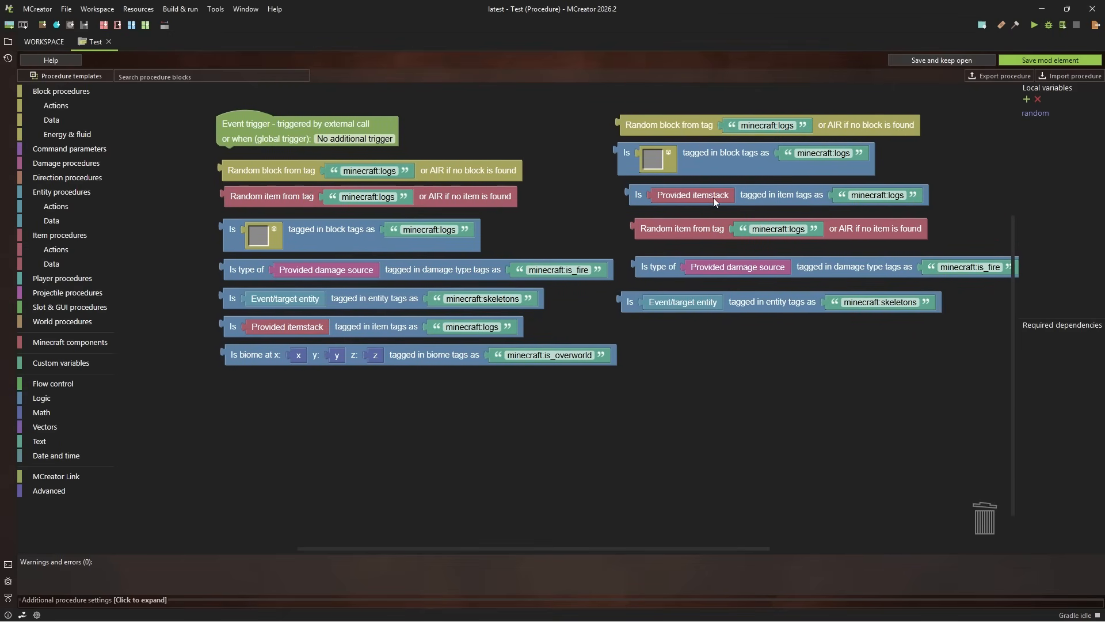
drag(749, 306, 764, 302)
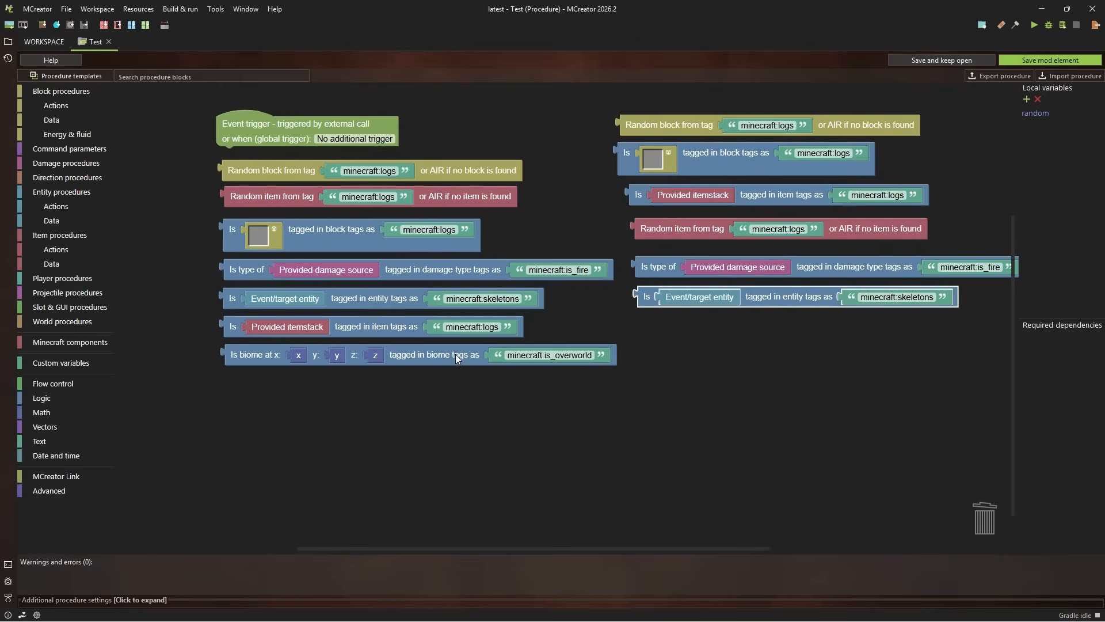
Add a check for whether the biome at x, y, z is tagged as minecraft:is_overworld below both columns of blocks
drag(486, 383, 461, 377)
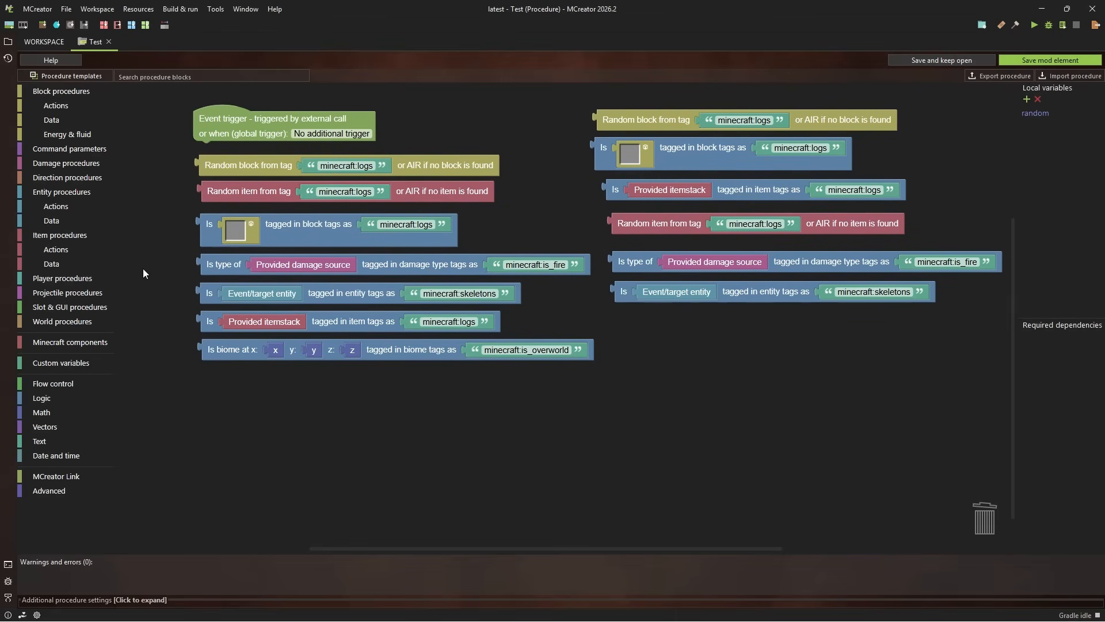
click(57, 321)
click(58, 347)
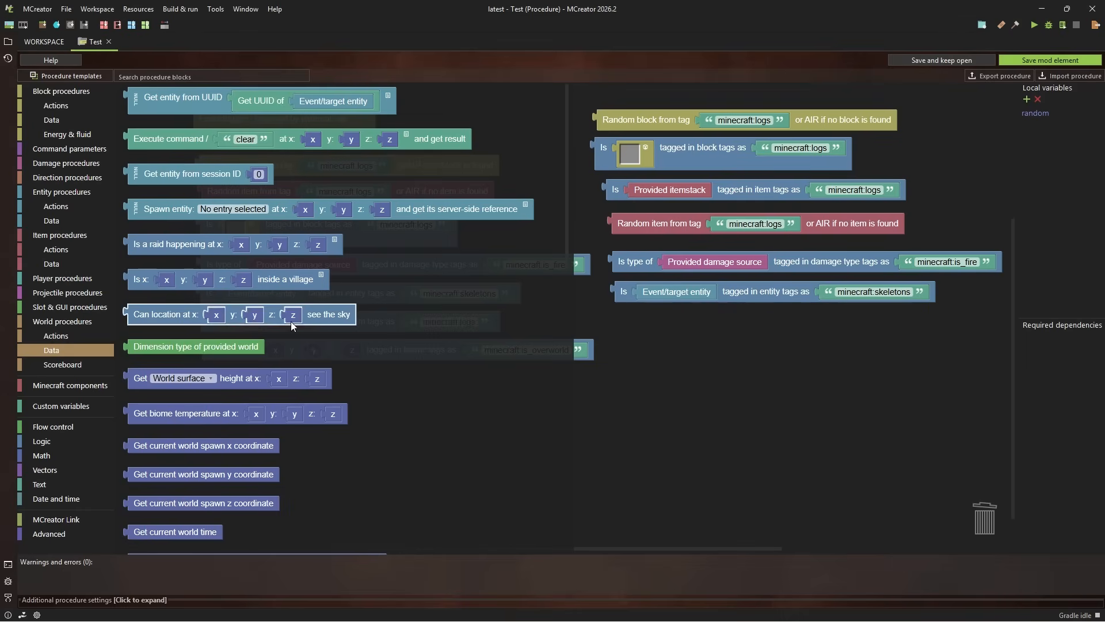
scroll(333, 285, down, 10)
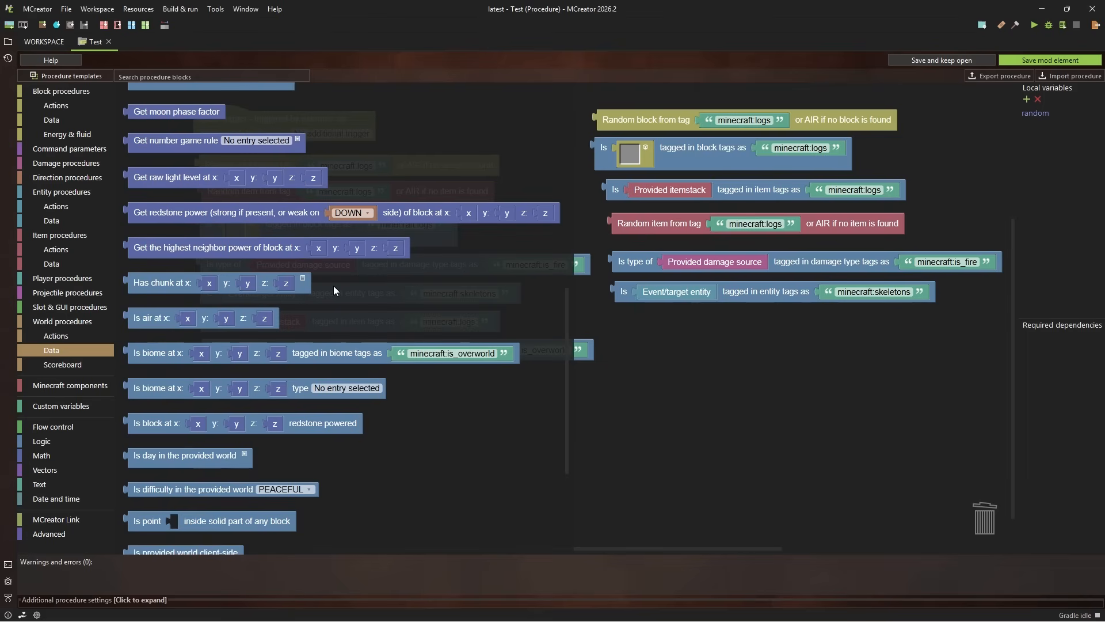
drag(317, 357, 599, 424)
drag(707, 365, 712, 354)
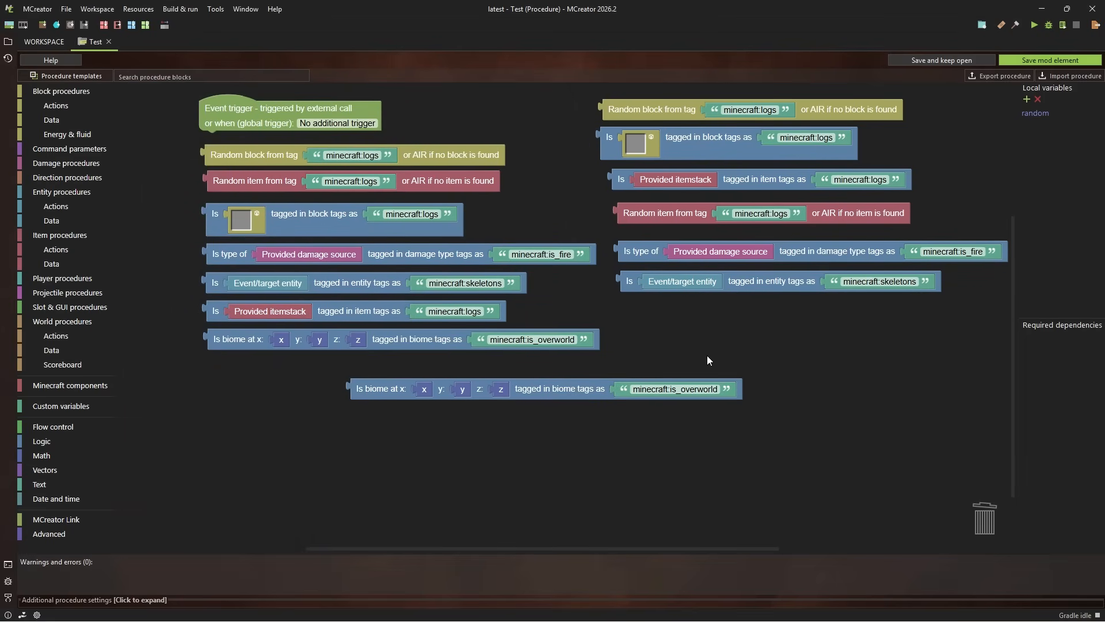
Examine the minecraft:is_overworld tag name in the loose biome check by highlighting its full text and then the part after the namespace
click(672, 389)
click(672, 389)
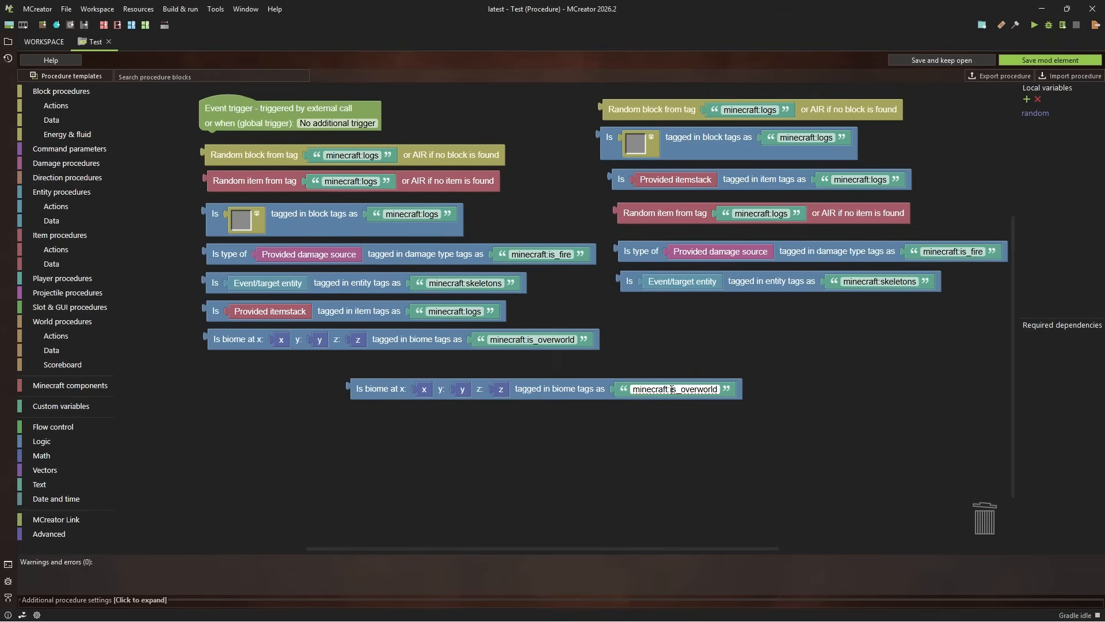
drag(672, 389, 751, 394)
click(740, 368)
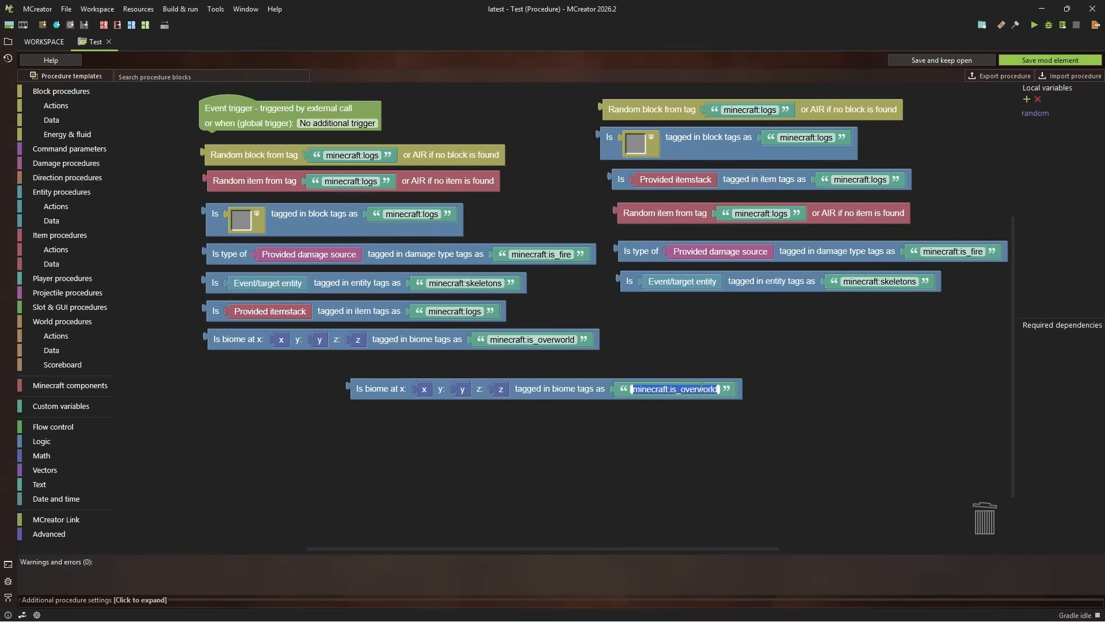
click(585, 388)
mouse_move(585, 388)
mouse_down()
mouse_move(555, 384)
mouse_move(581, 405)
mouse_up()
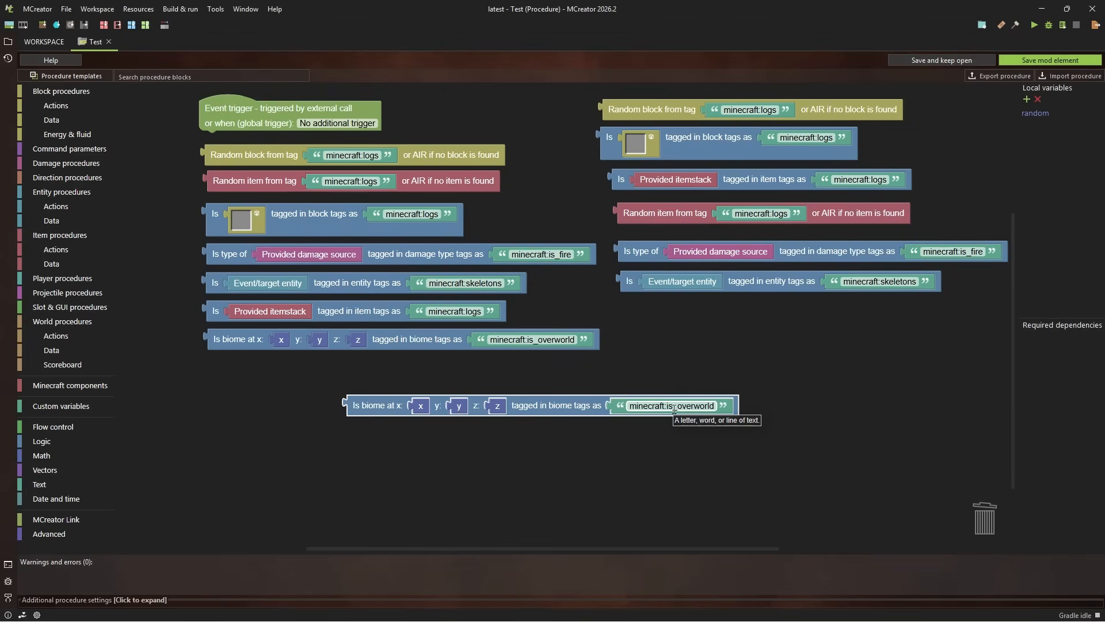
mouse_move(572, 407)
mouse_down()
mouse_move(615, 404)
mouse_move(581, 401)
mouse_up()
click(700, 398)
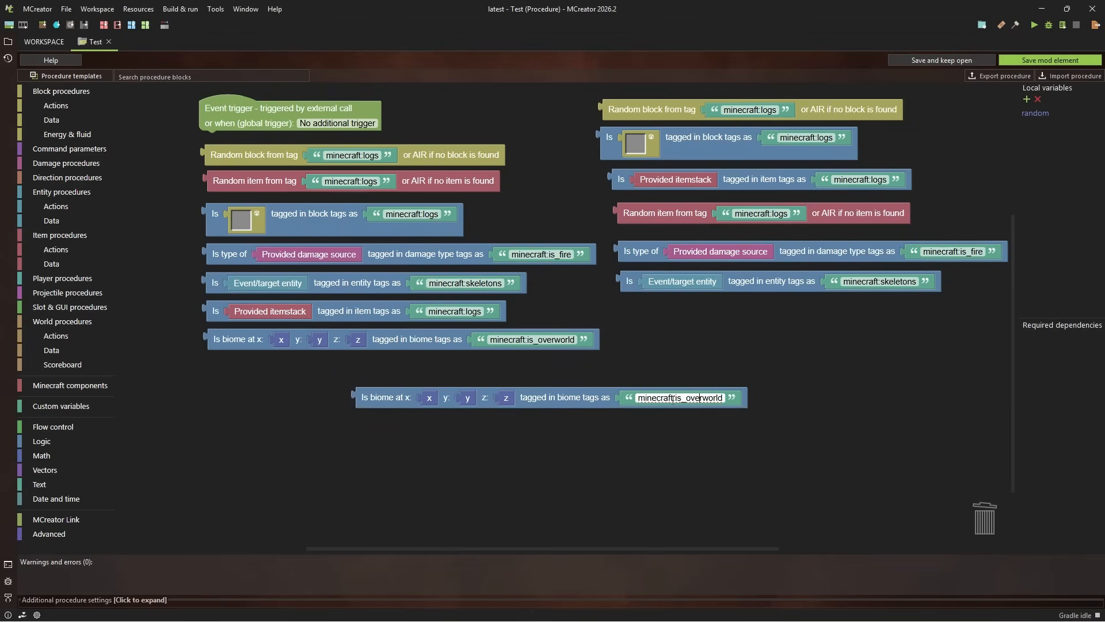
drag(676, 397, 742, 398)
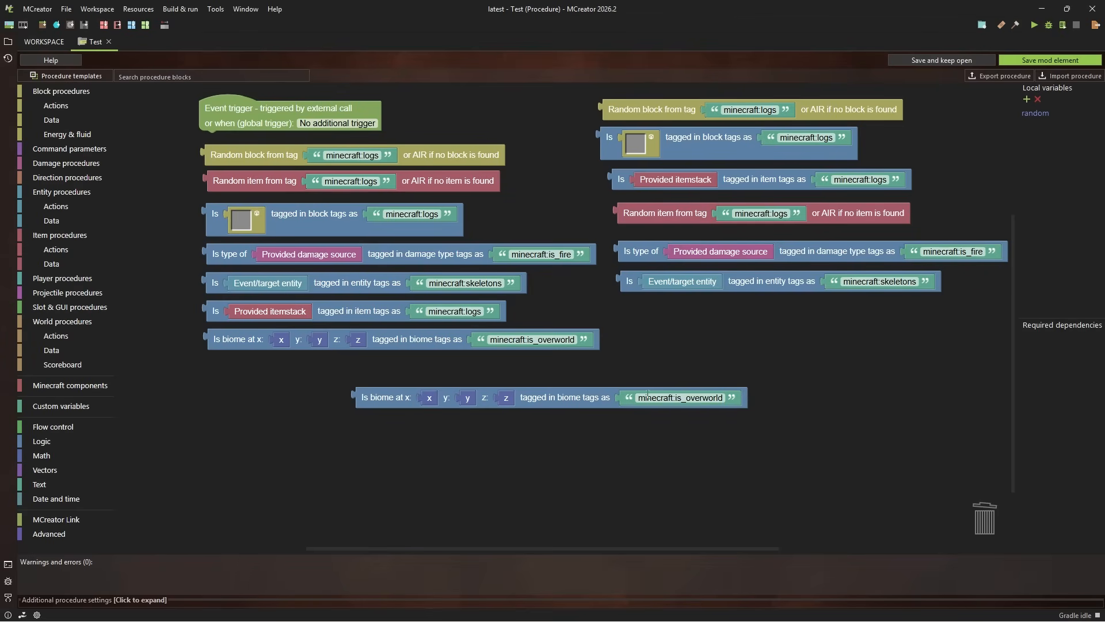
Move the loose biome check into the second column, directly below the entity tag check
click(550, 406)
drag(549, 403, 767, 366)
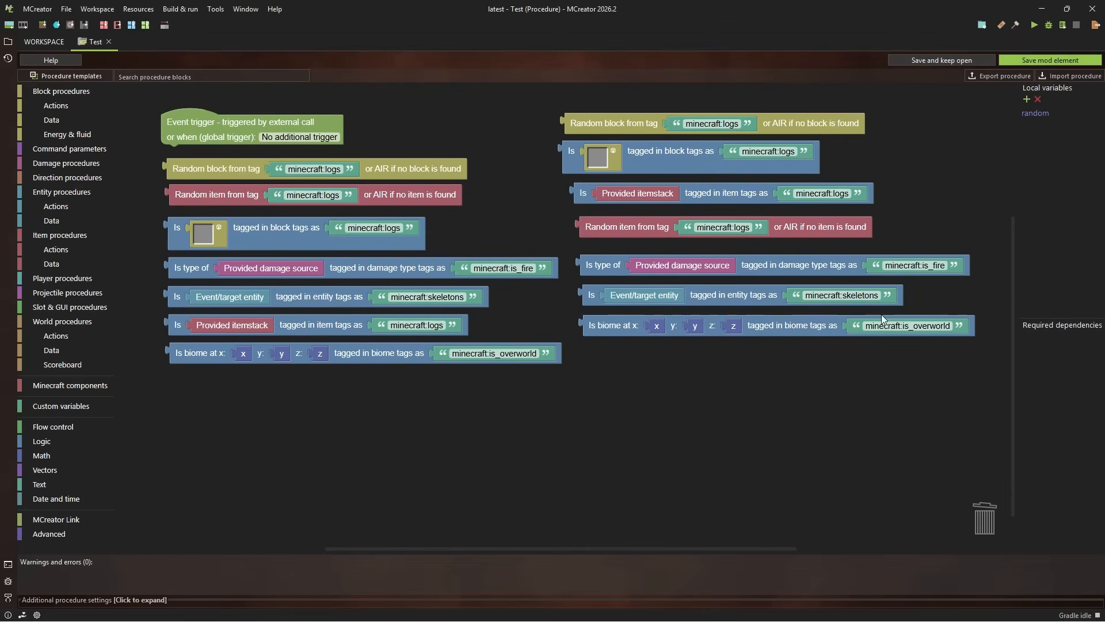
click(915, 325)
drag(886, 351, 887, 361)
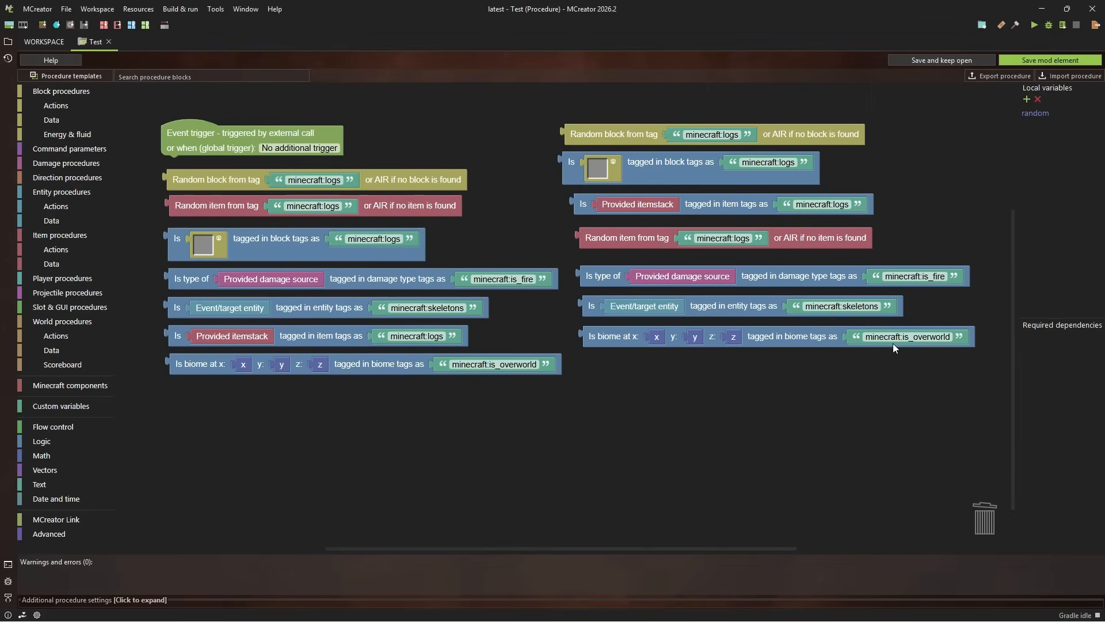
click(875, 339)
key(ctrl+a)
click(808, 334)
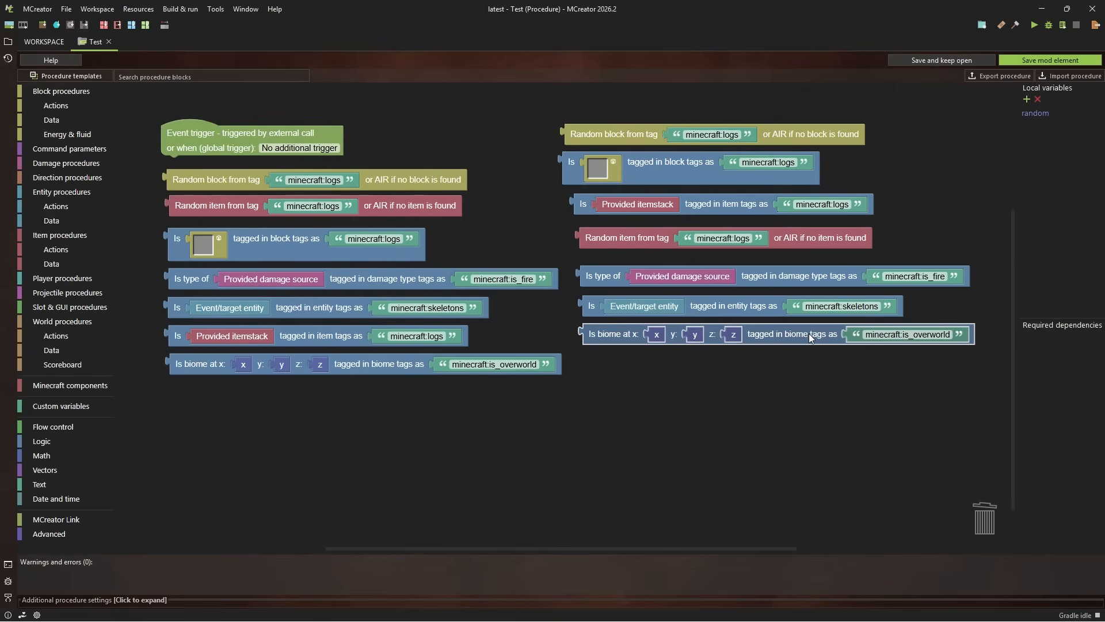
Regroup the second column with Random item from tag above Random block from tag, and the block and item tag checks directly above the damage type check
drag(662, 424, 752, 423)
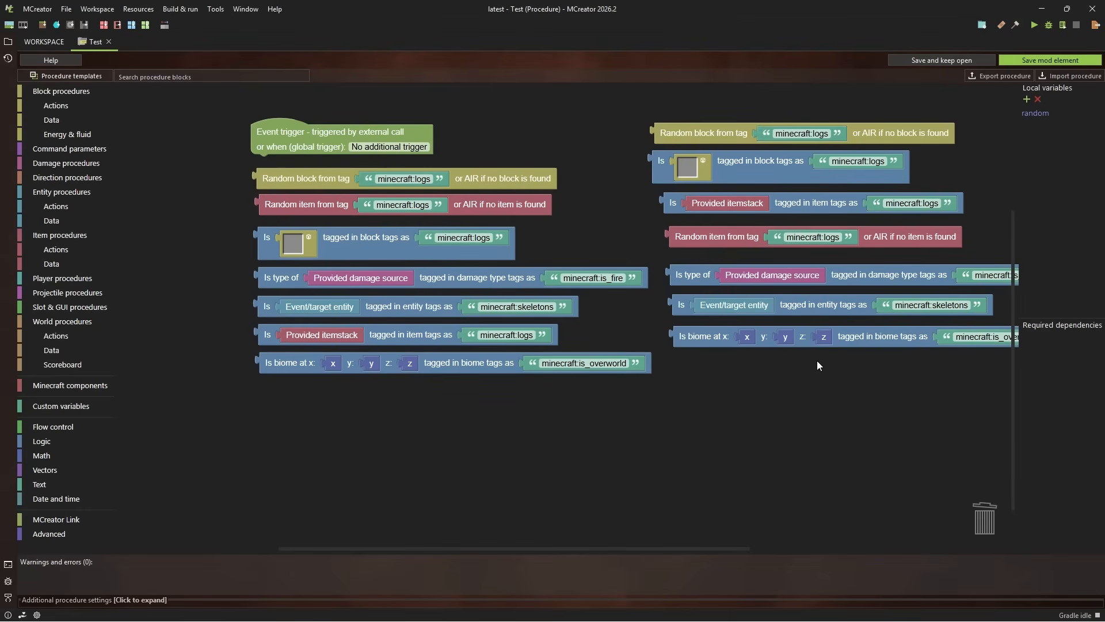
drag(816, 365, 708, 370)
scroll(706, 371, down, 1)
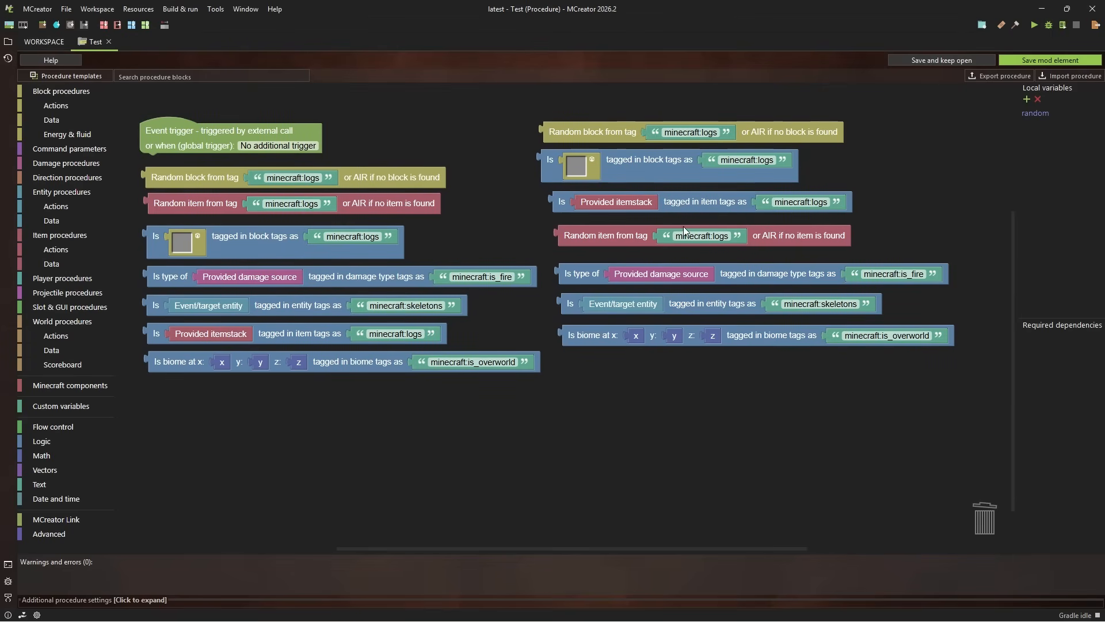
scroll(788, 241, down, 1)
drag(795, 237, 783, 99)
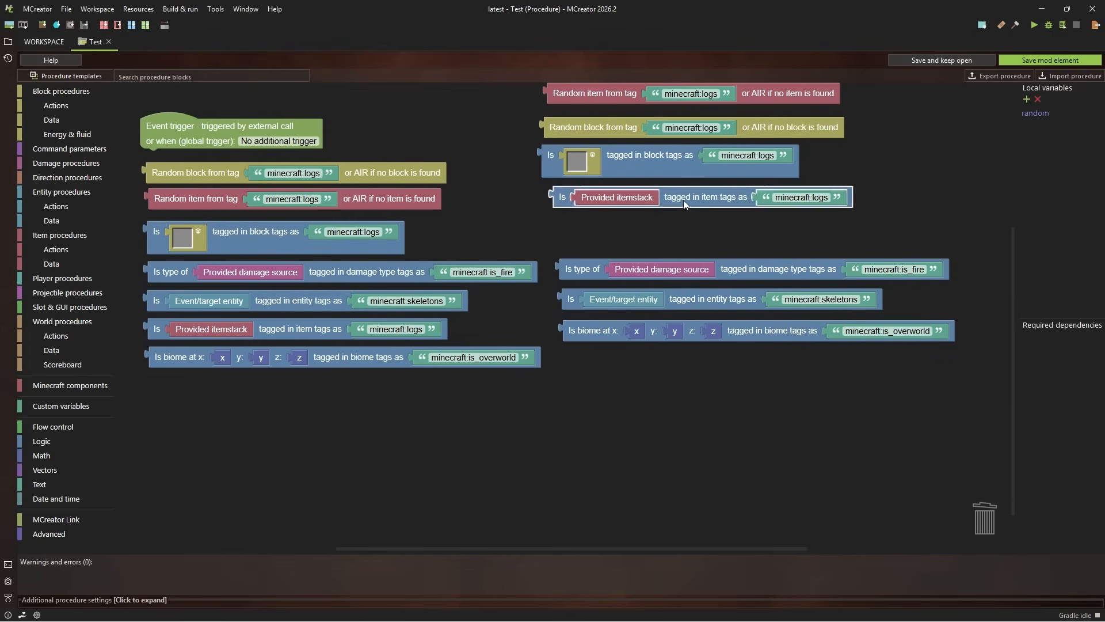
drag(683, 200, 683, 242)
drag(667, 162, 682, 209)
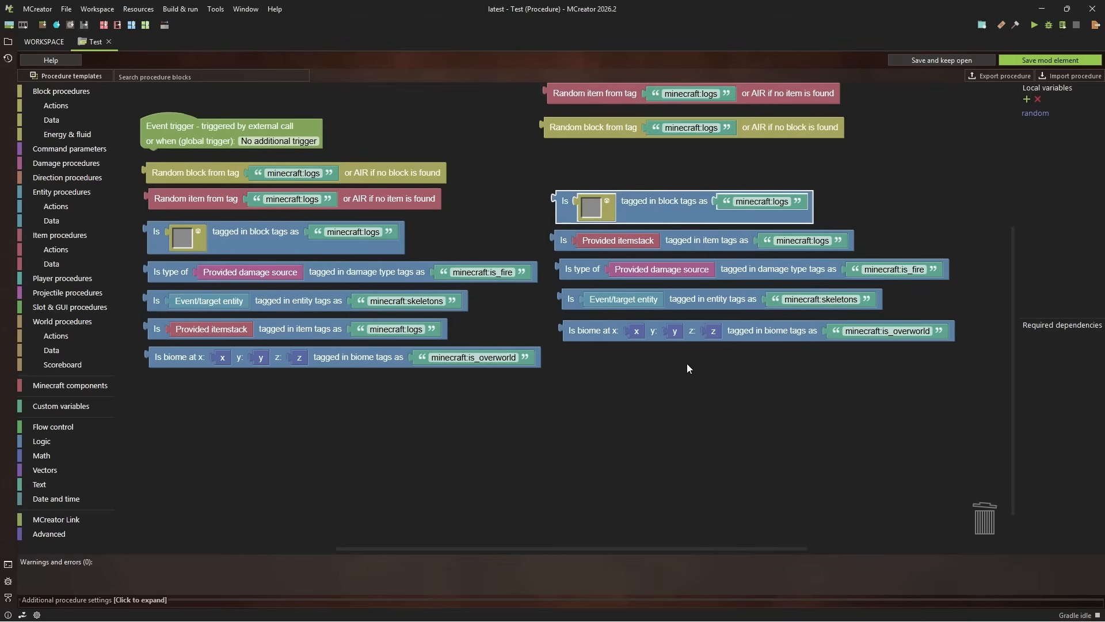
Examine the separated random-from-tag blocks and the group of tag checks in the second column
drag(693, 379, 731, 381)
mouse_move(881, 202)
mouse_down()
mouse_move(849, 196)
mouse_move(865, 188)
mouse_up()
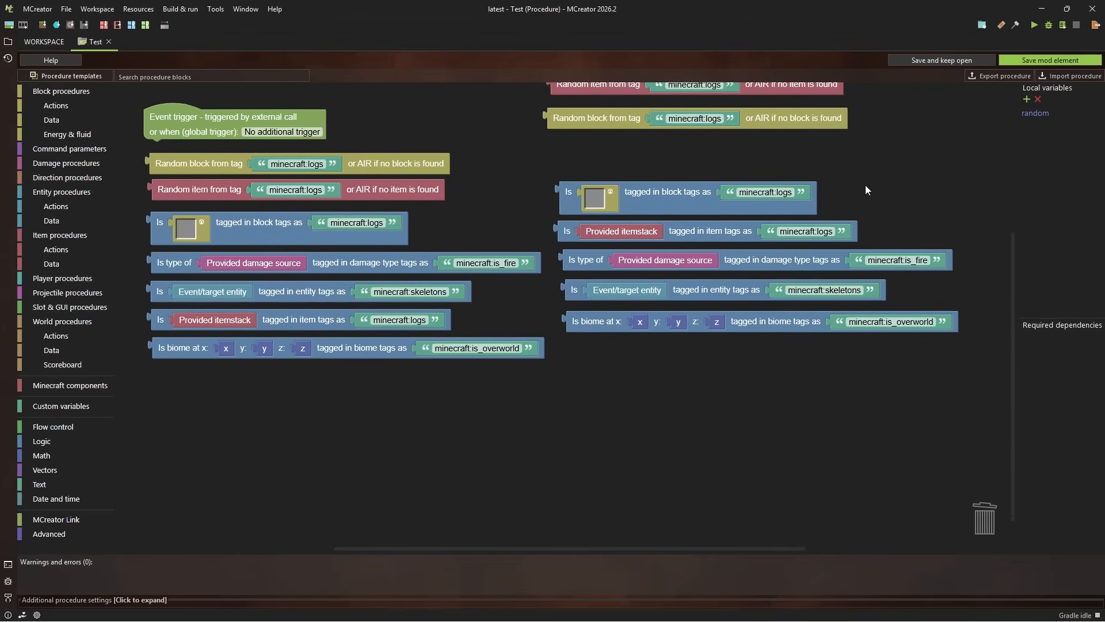
scroll(865, 185, up, 2)
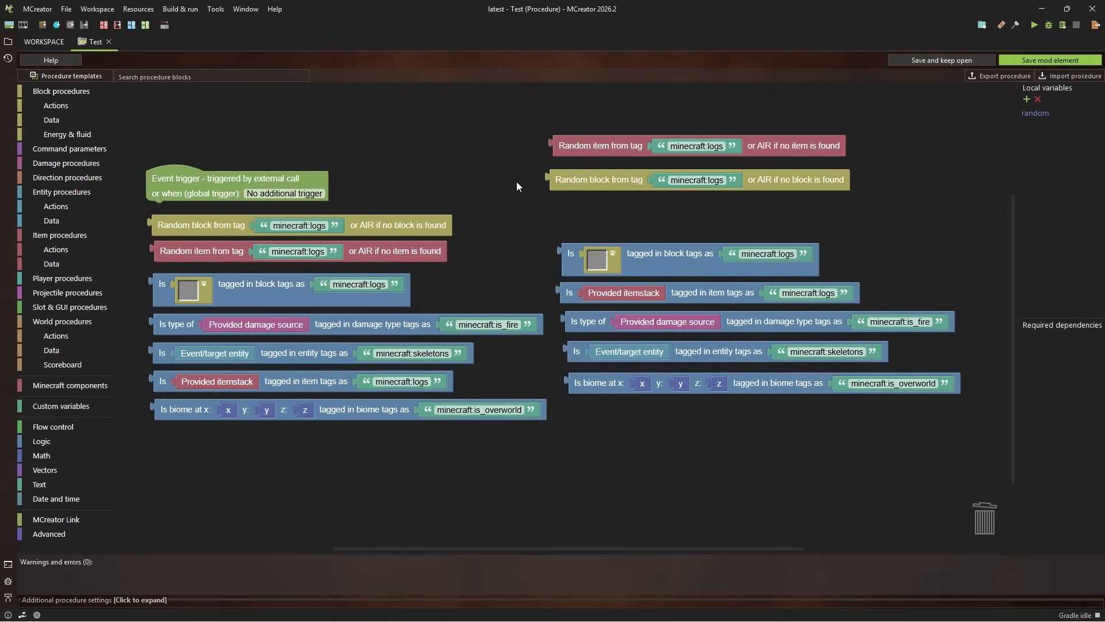
scroll(888, 167, down, 2)
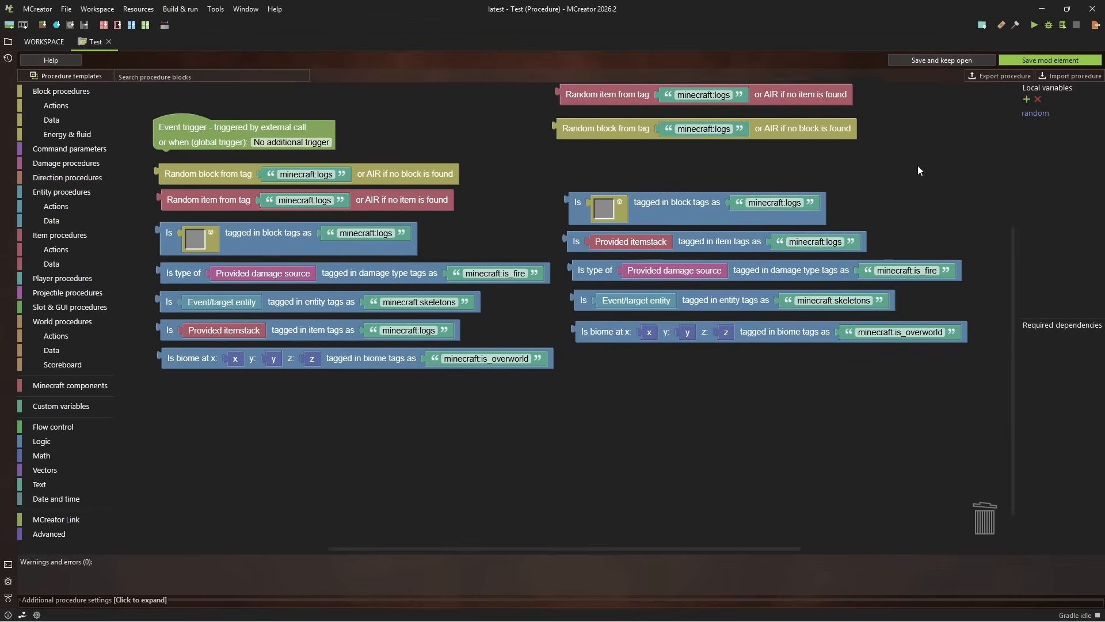
drag(894, 178, 877, 177)
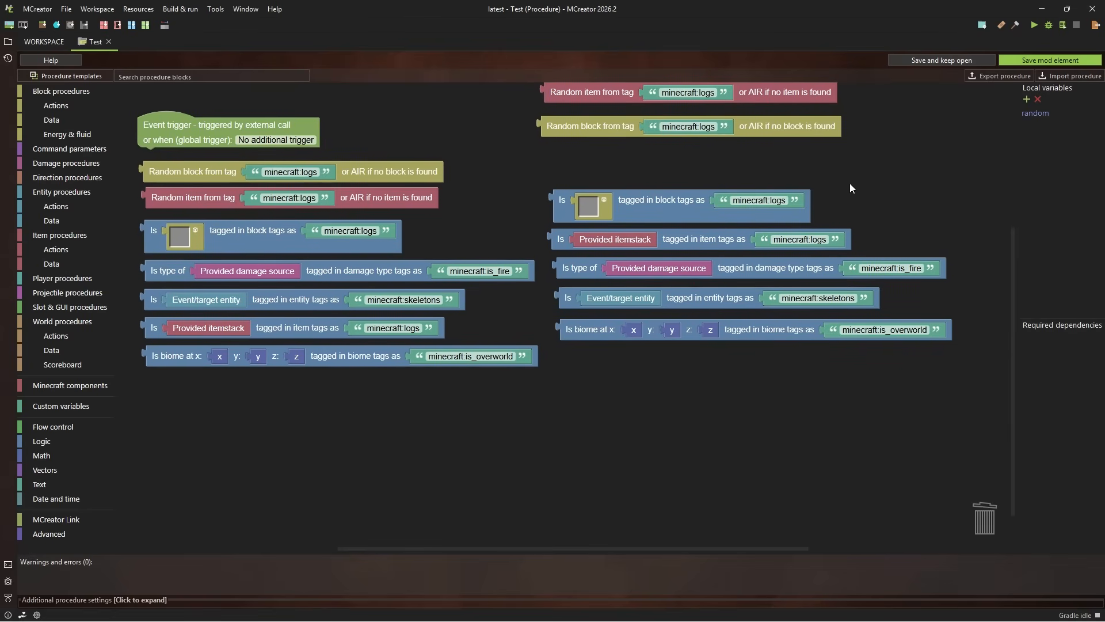
click(770, 201)
drag(746, 165, 782, 163)
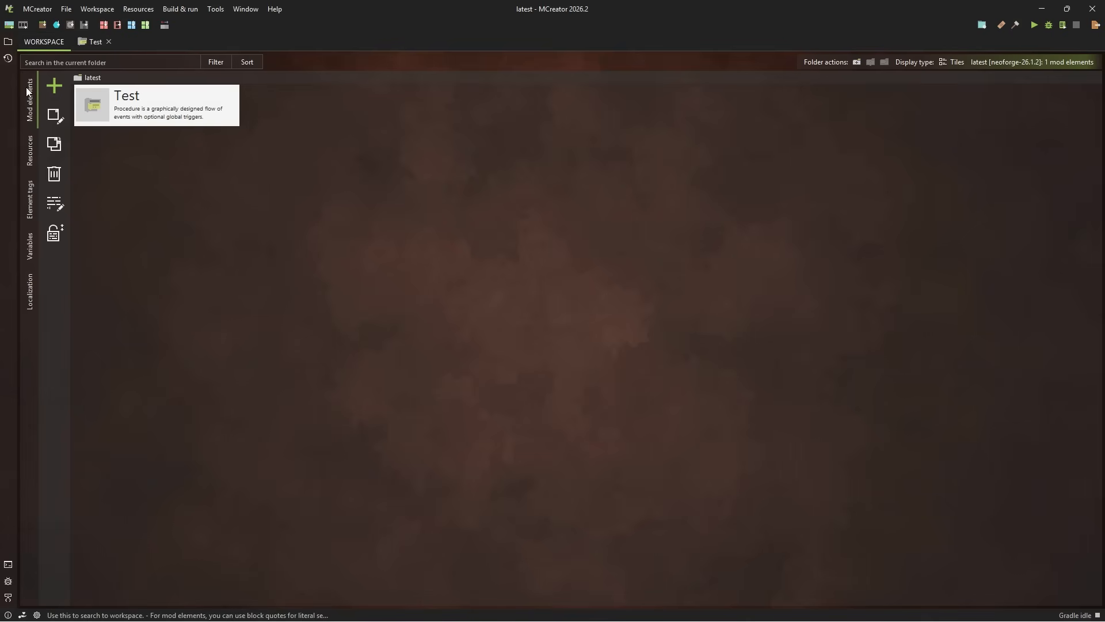
Delete the requires_sneaking_to_place block tag from the workspace's element tags
click(30, 206)
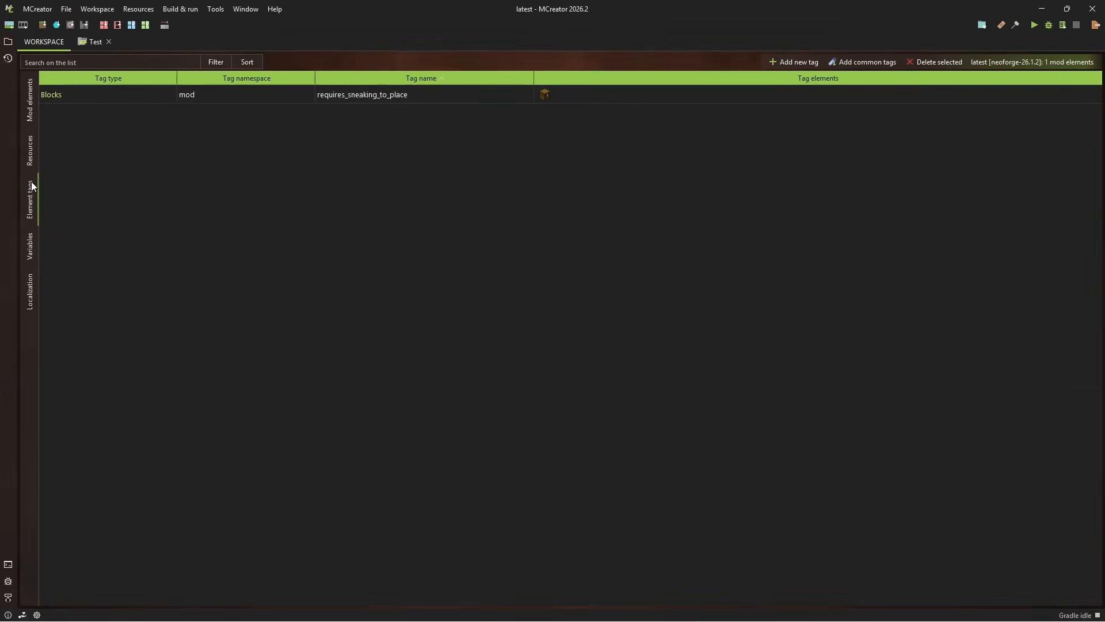
click(129, 94)
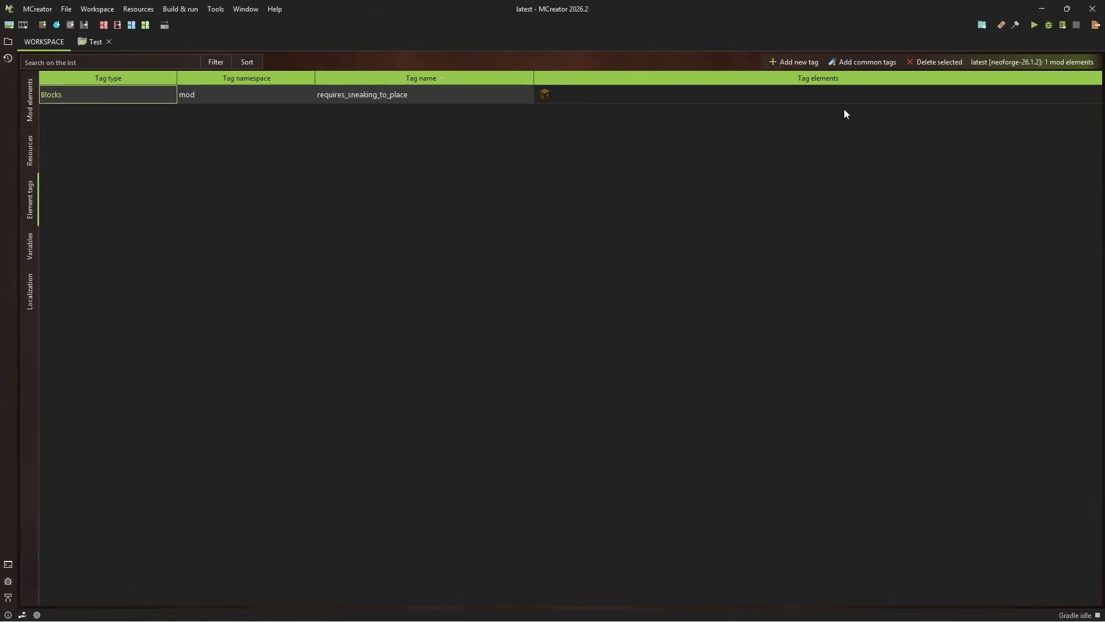
click(922, 64)
click(581, 331)
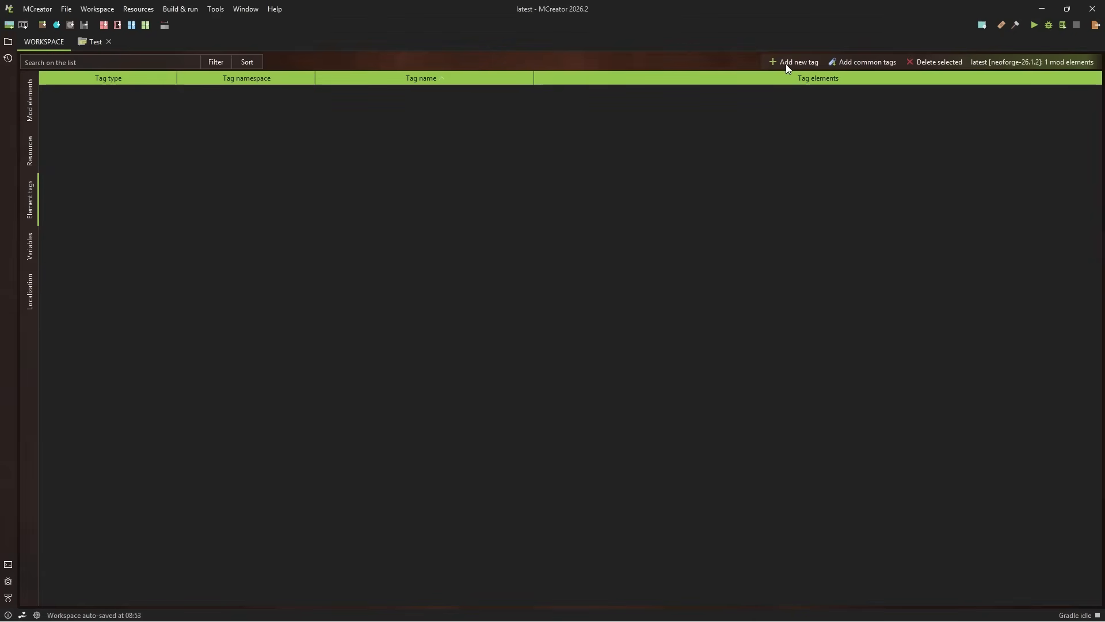
Start a new element tag, review the available tag types and set its type to Blocks
click(786, 63)
click(593, 288)
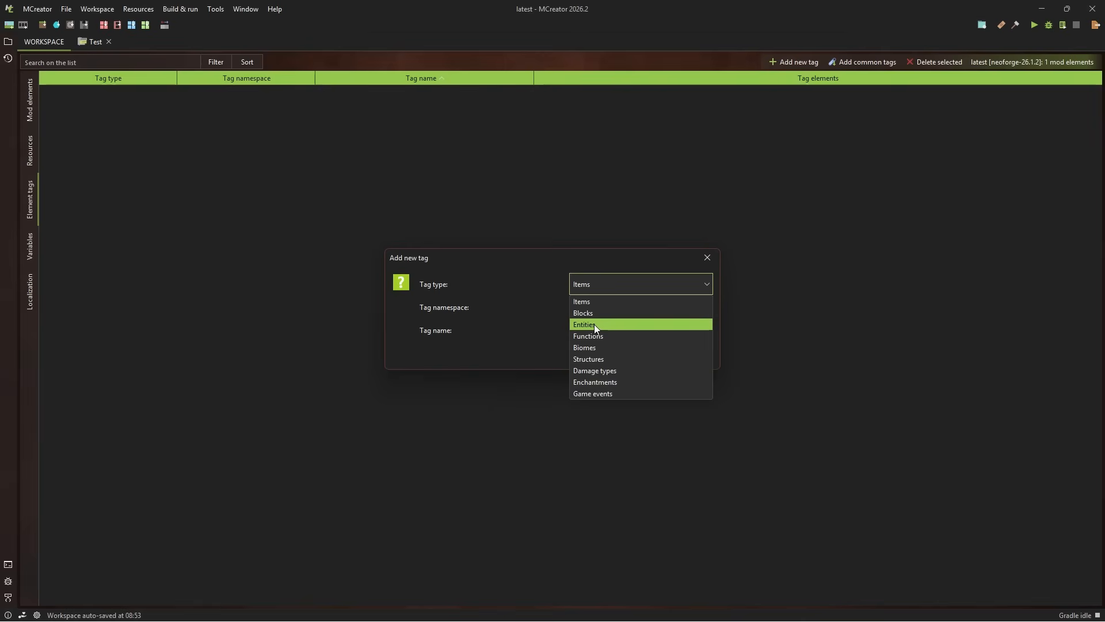
click(601, 285)
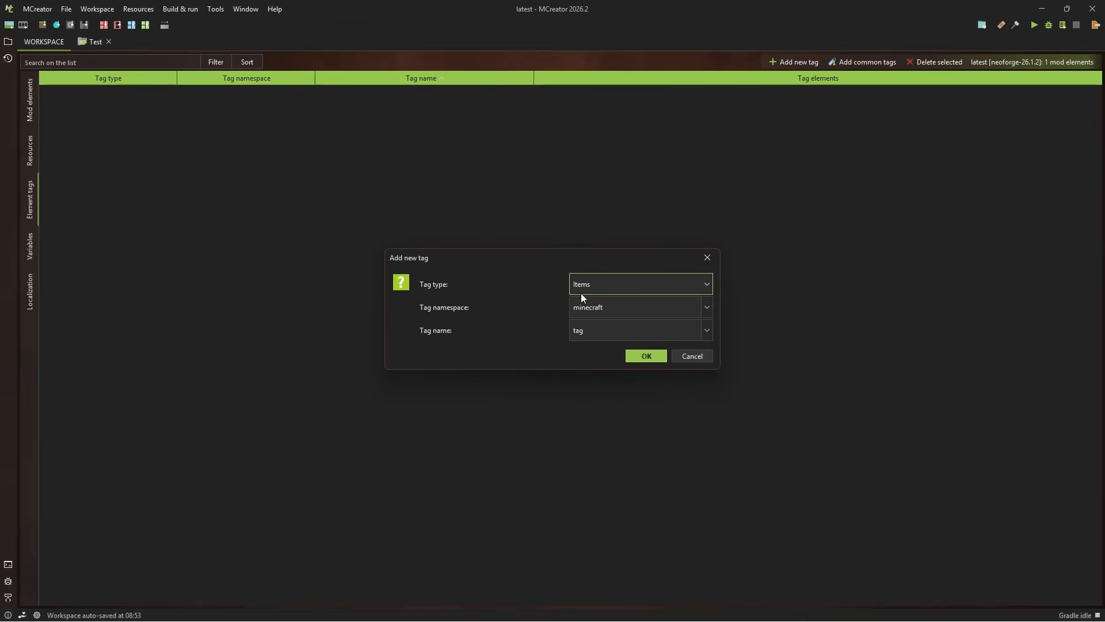
click(607, 279)
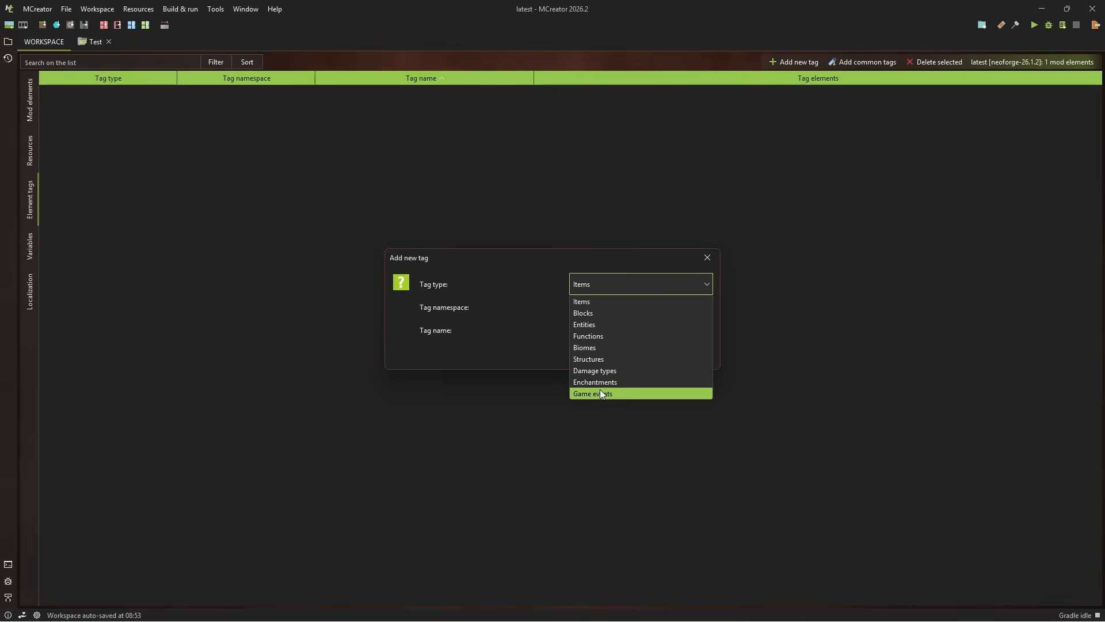
click(609, 285)
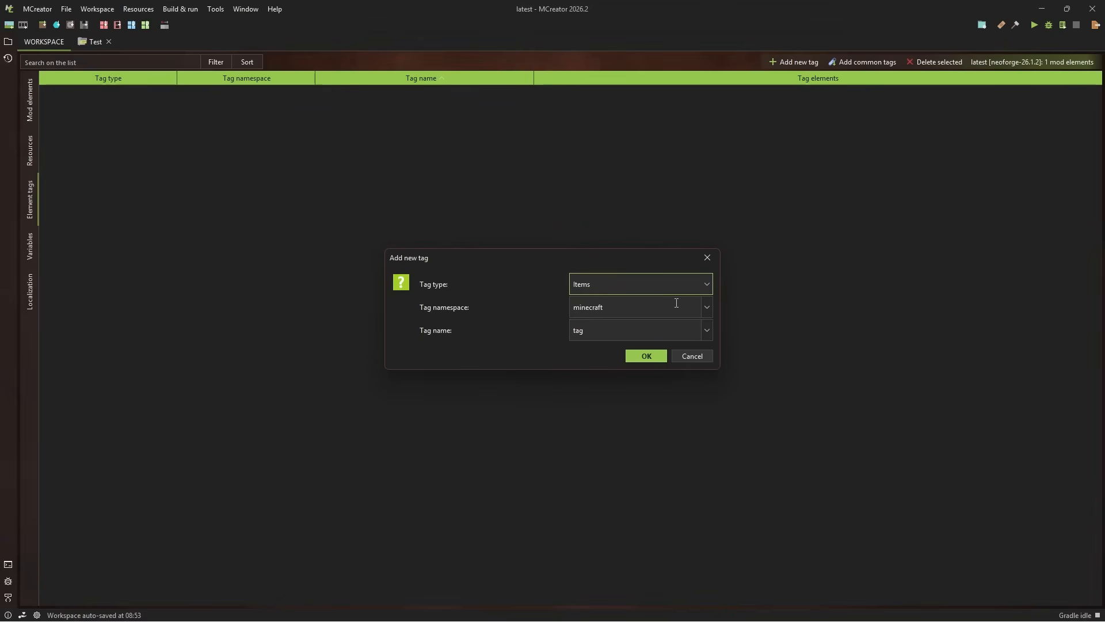
click(639, 282)
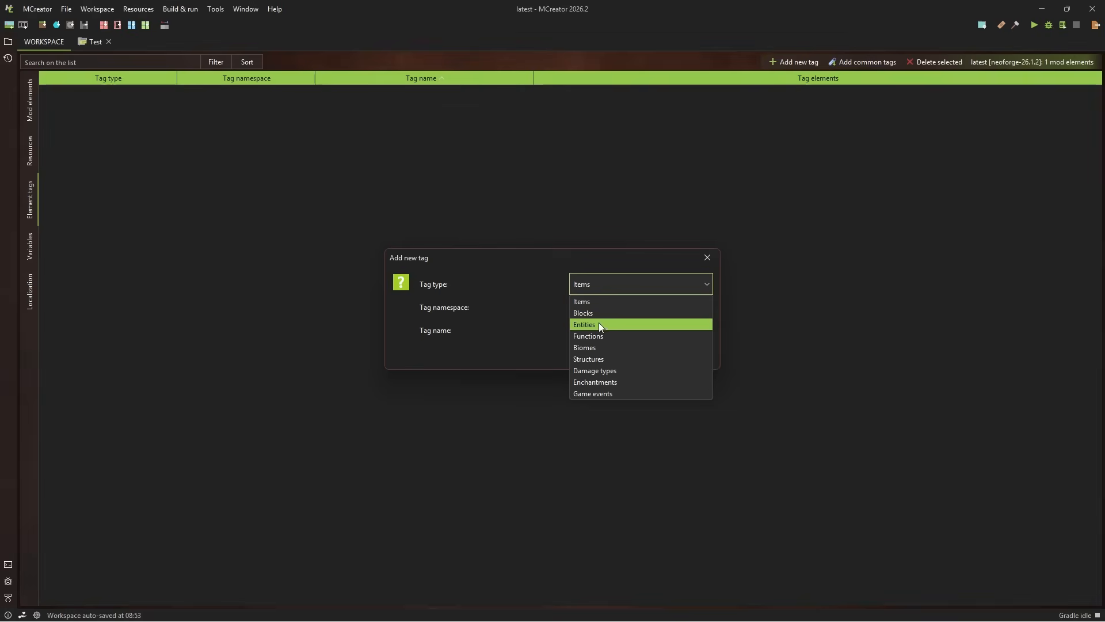
click(573, 277)
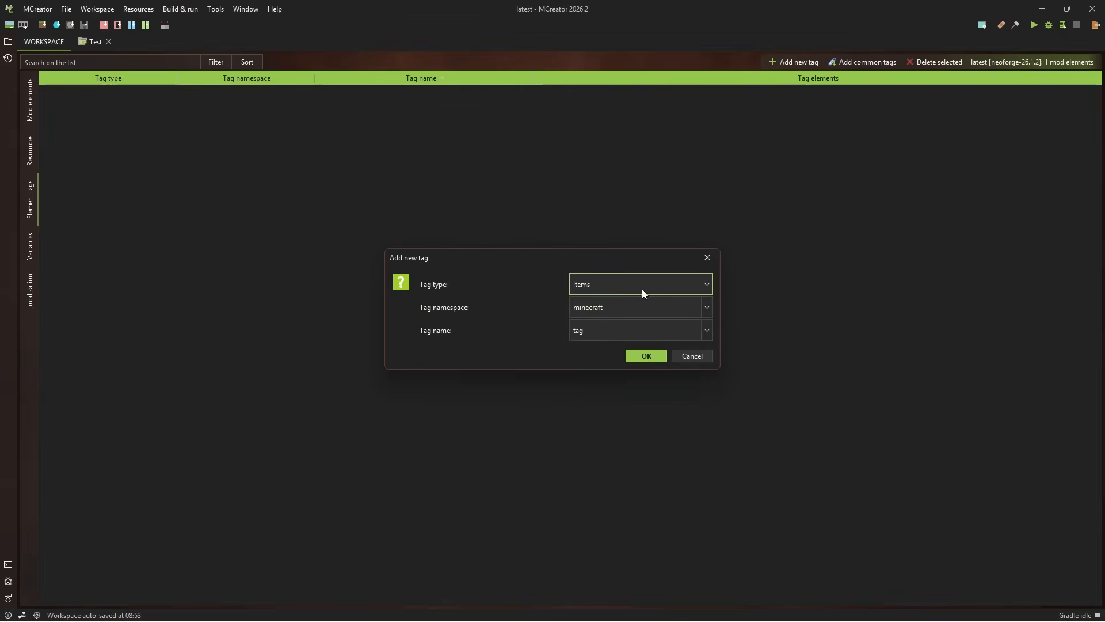
click(610, 285)
click(600, 312)
Try the minecraft, c and mod namespaces in turn for the new block tag
click(707, 306)
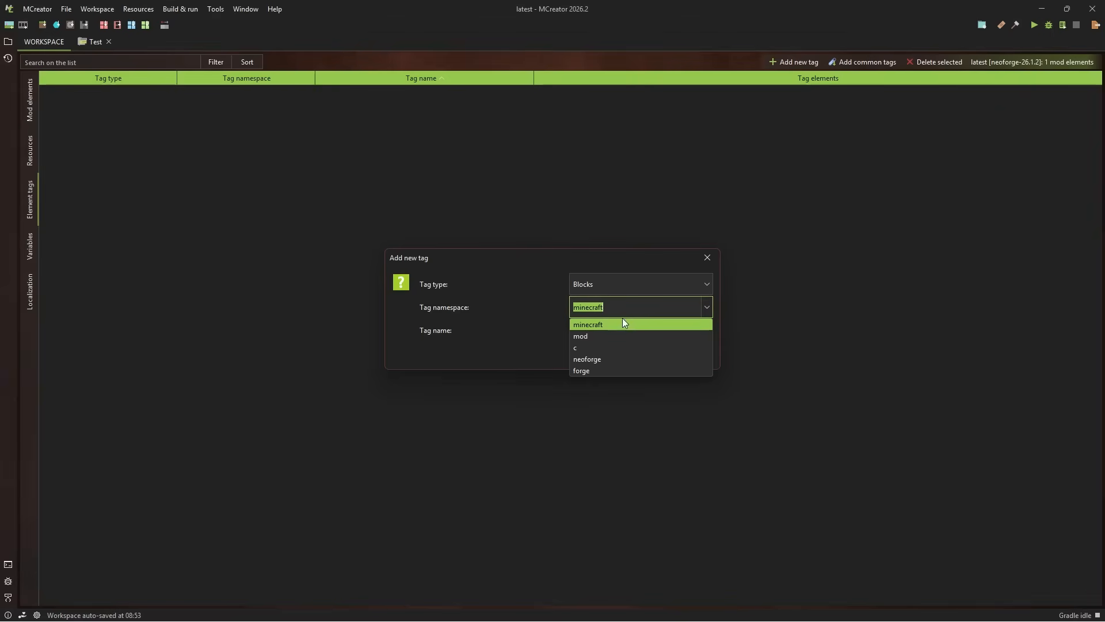
click(621, 323)
click(708, 310)
click(646, 344)
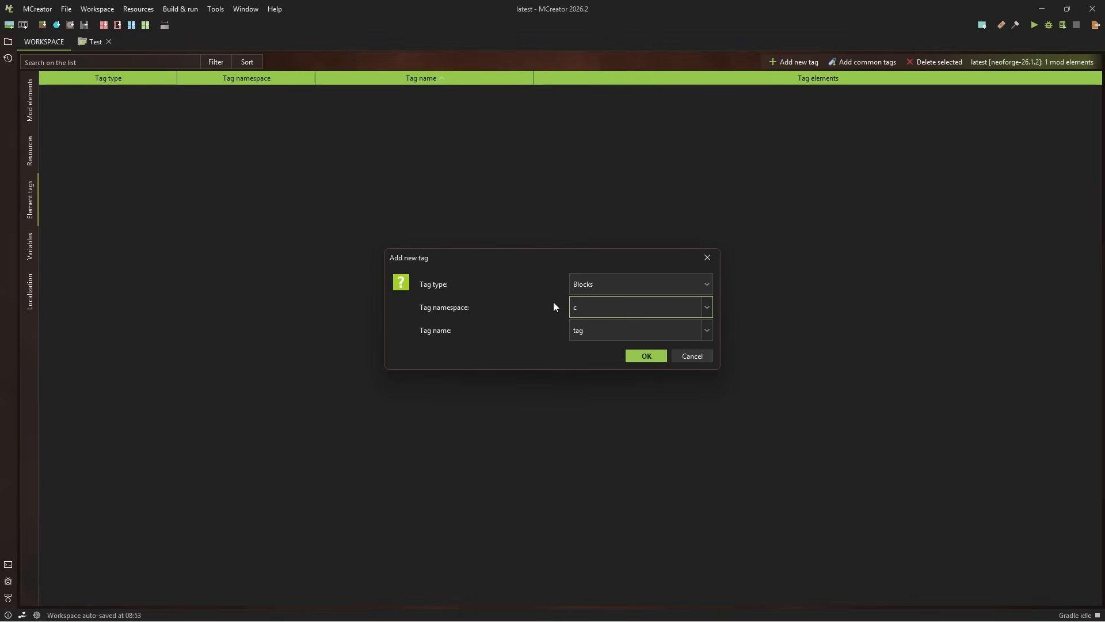
click(708, 306)
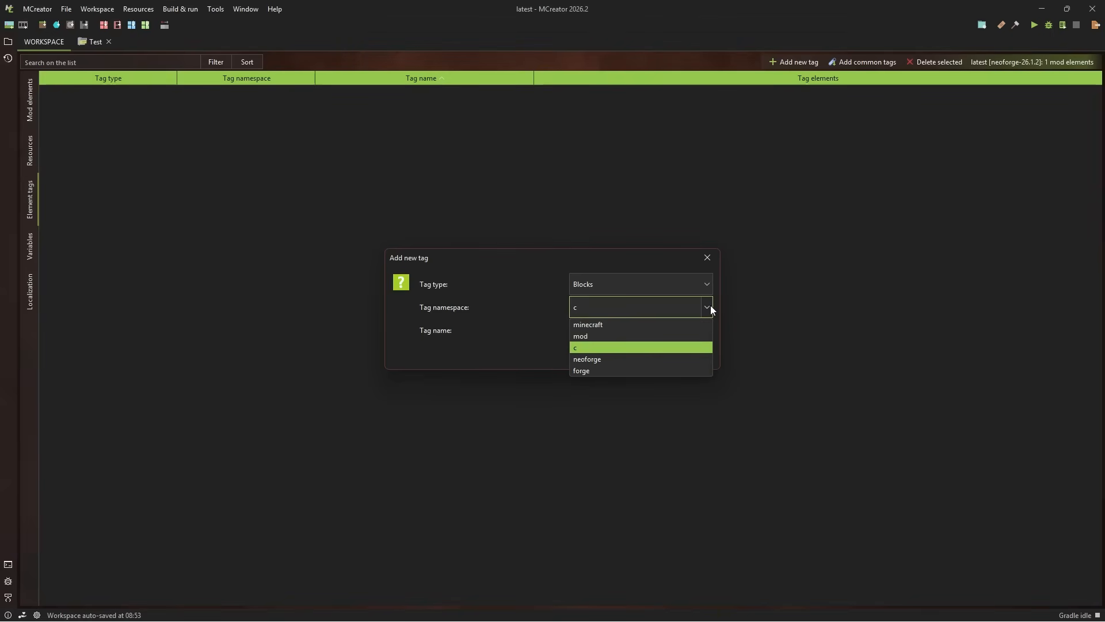
click(710, 306)
click(710, 309)
drag(584, 303, 573, 303)
click(639, 335)
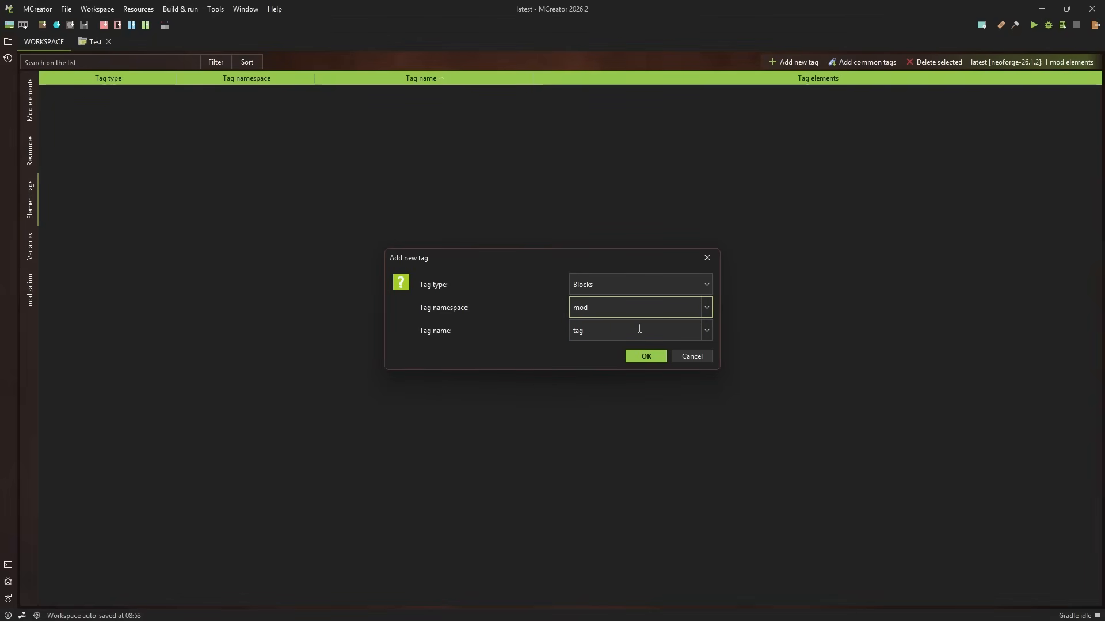
Switch the new tag's namespace to minecraft, on to c for a look at the namespace choices, and back to mod
click(707, 306)
click(688, 324)
click(706, 309)
click(642, 346)
drag(646, 307, 566, 304)
click(707, 307)
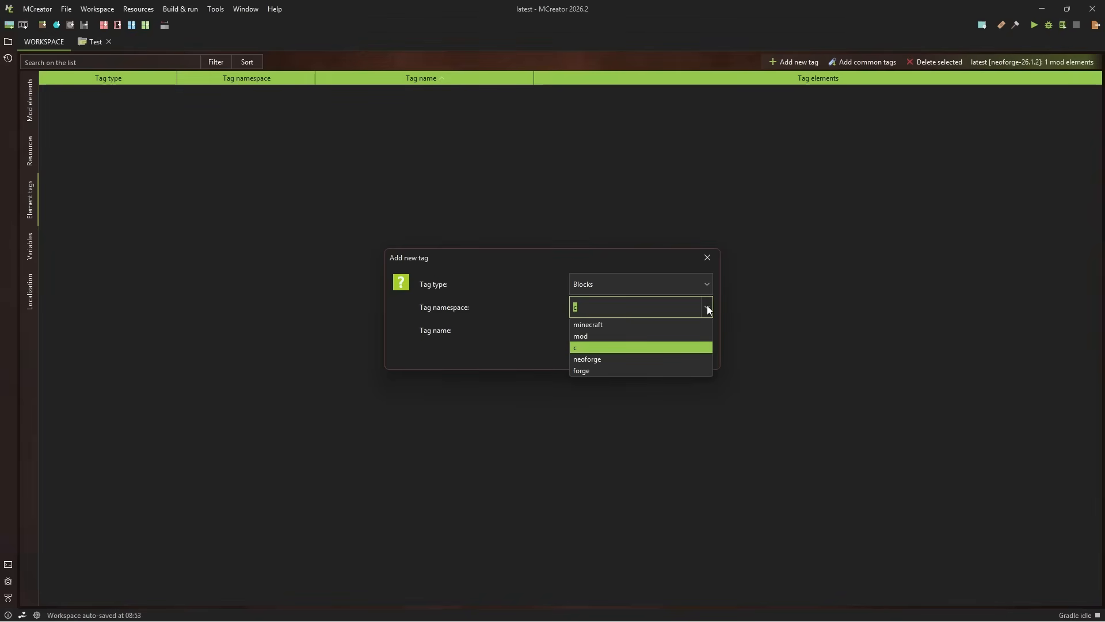
click(558, 303)
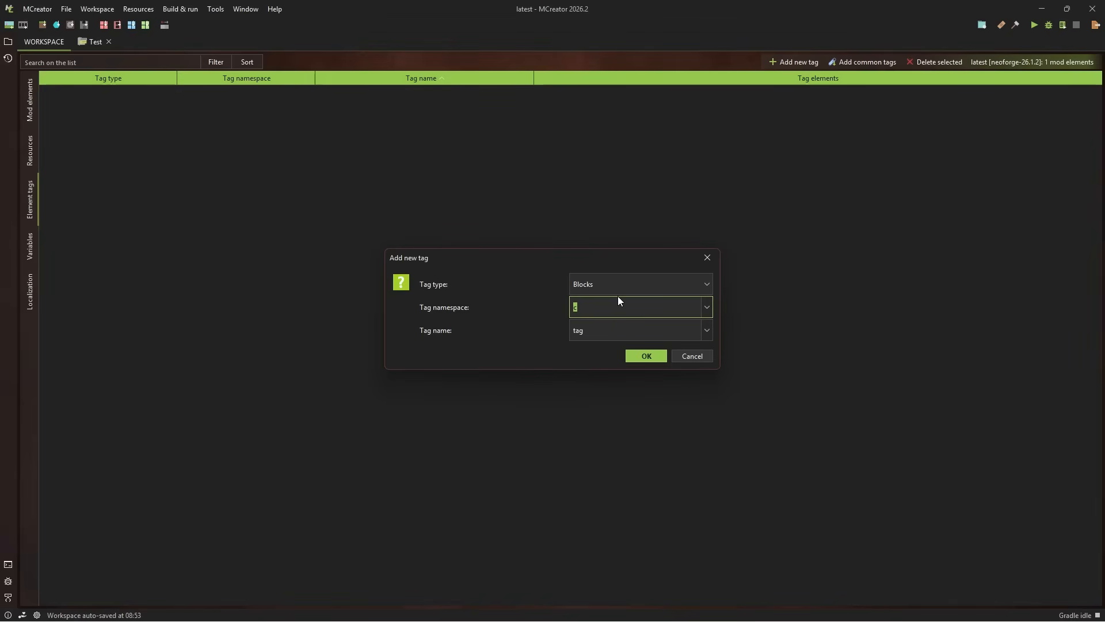
click(712, 303)
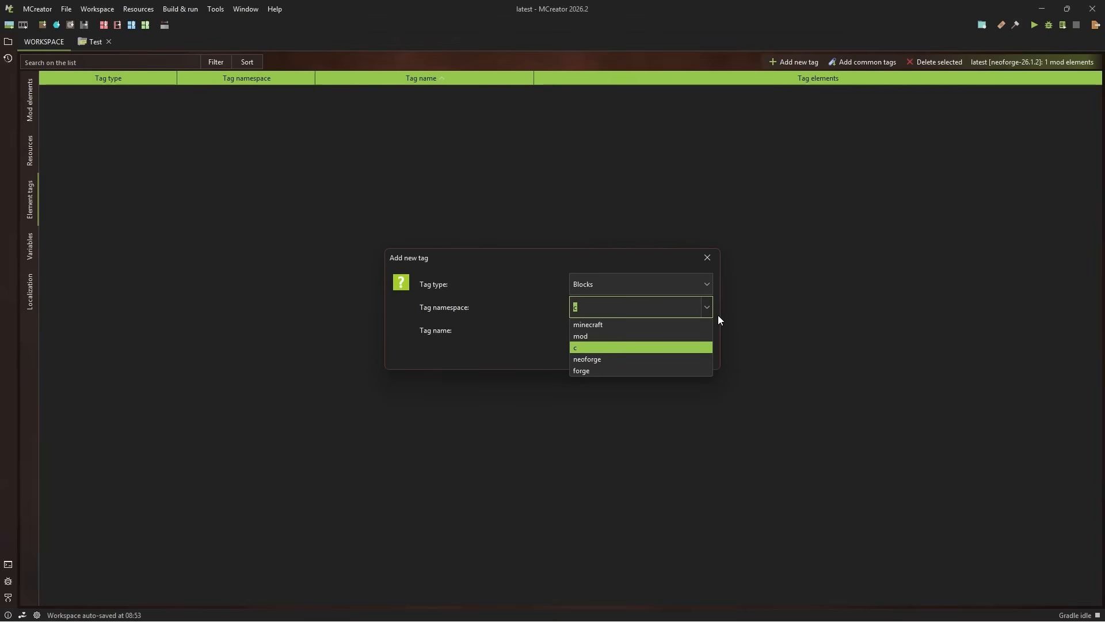
click(658, 335)
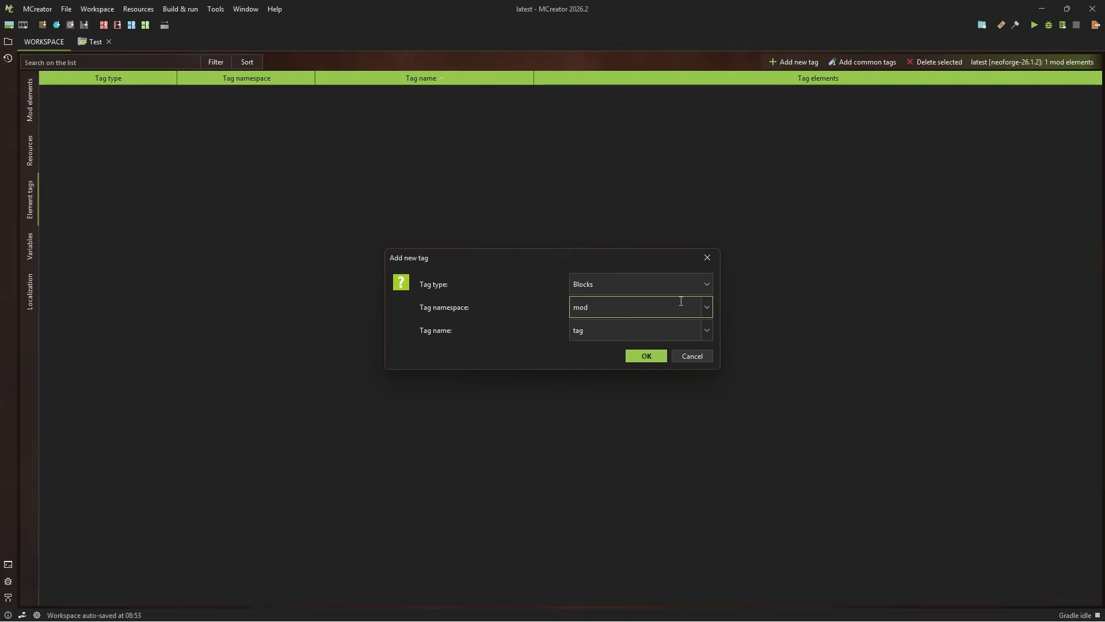
Try an arbitrary custom text as the new tag's namespace and clear it again
drag(627, 308, 554, 305)
click(643, 310)
drag(609, 307, 562, 309)
text(dsffafad)
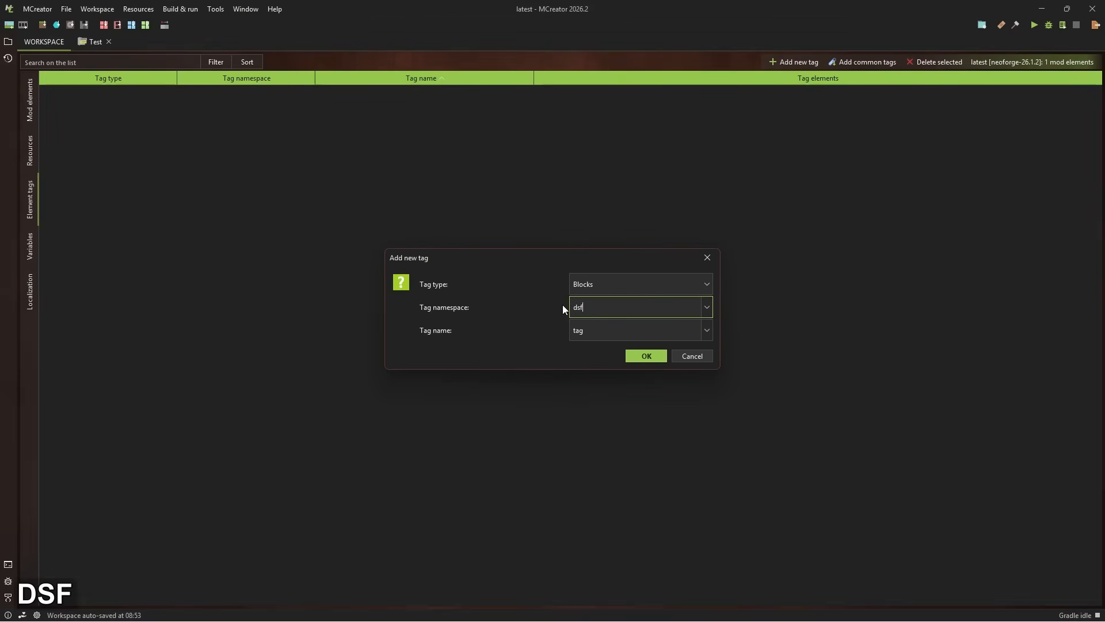
key(BackSpace)
key(BackSpace)
key(BackSpace)
key(BackSpace)
key(BackSpace)
key(BackSpace)
key(BackSpace)
key(BackSpace)
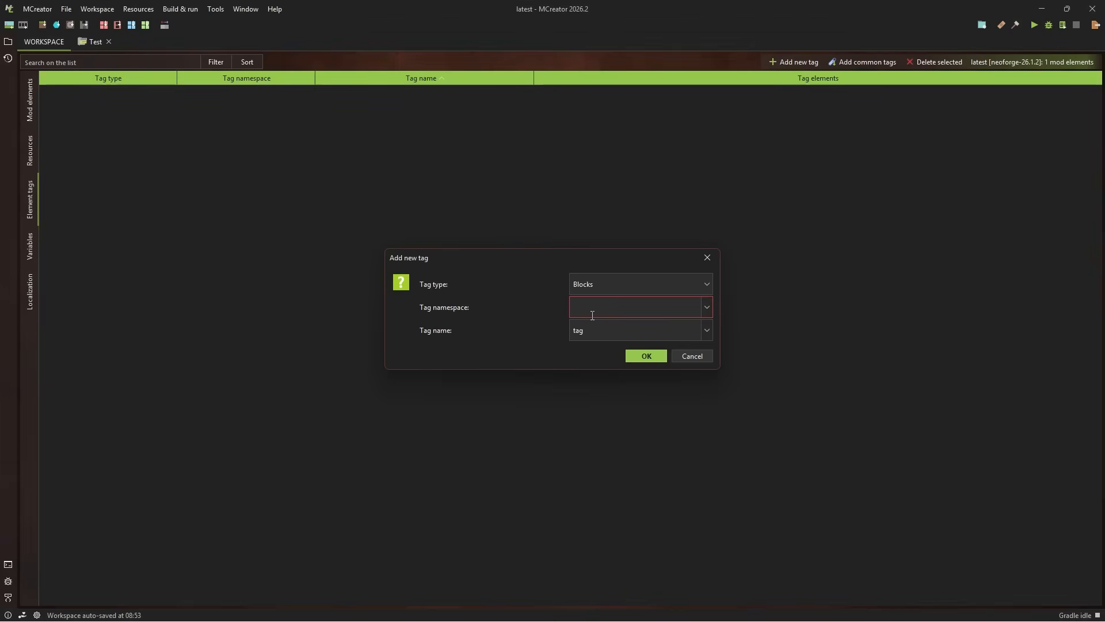
Switch the new tag's type to Items and back to Blocks, and set its namespace to mod
click(708, 307)
click(703, 280)
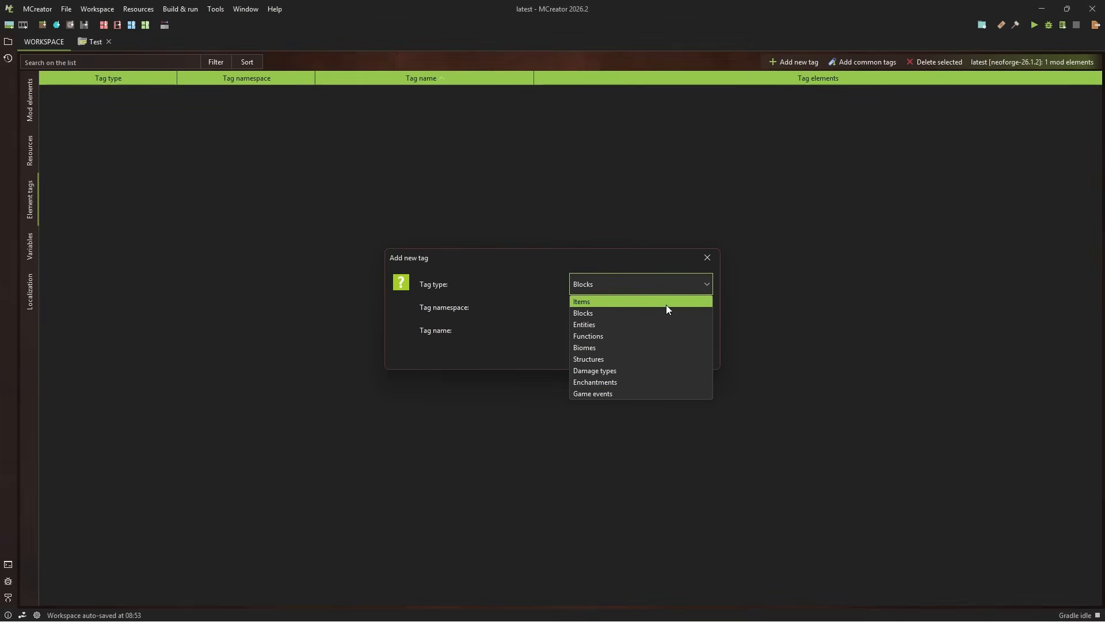
click(665, 305)
click(707, 284)
click(674, 316)
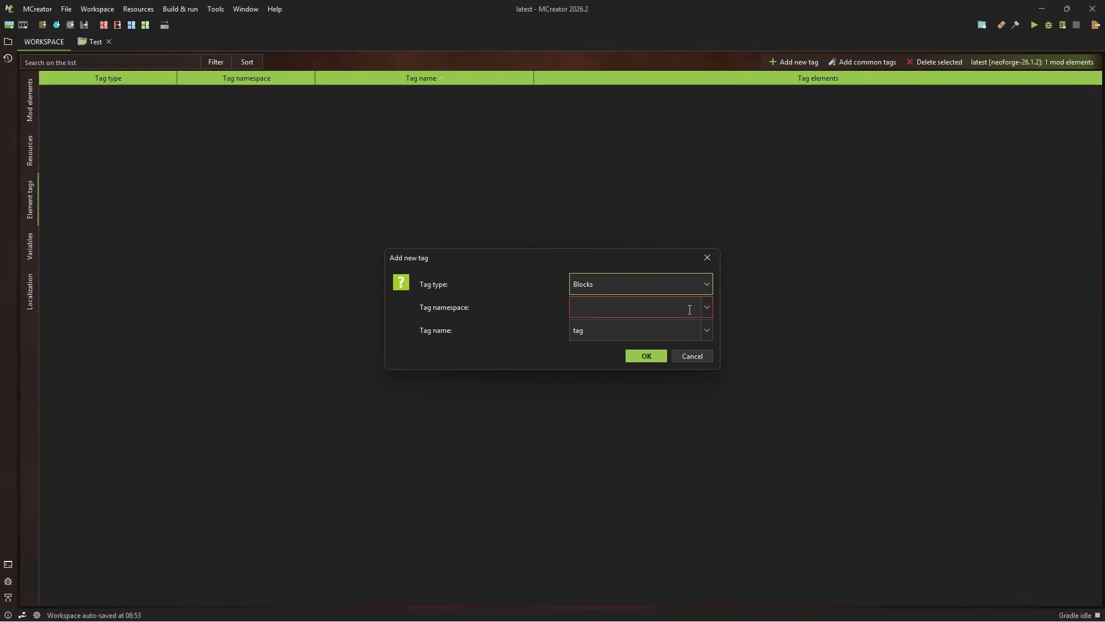
click(710, 310)
click(707, 308)
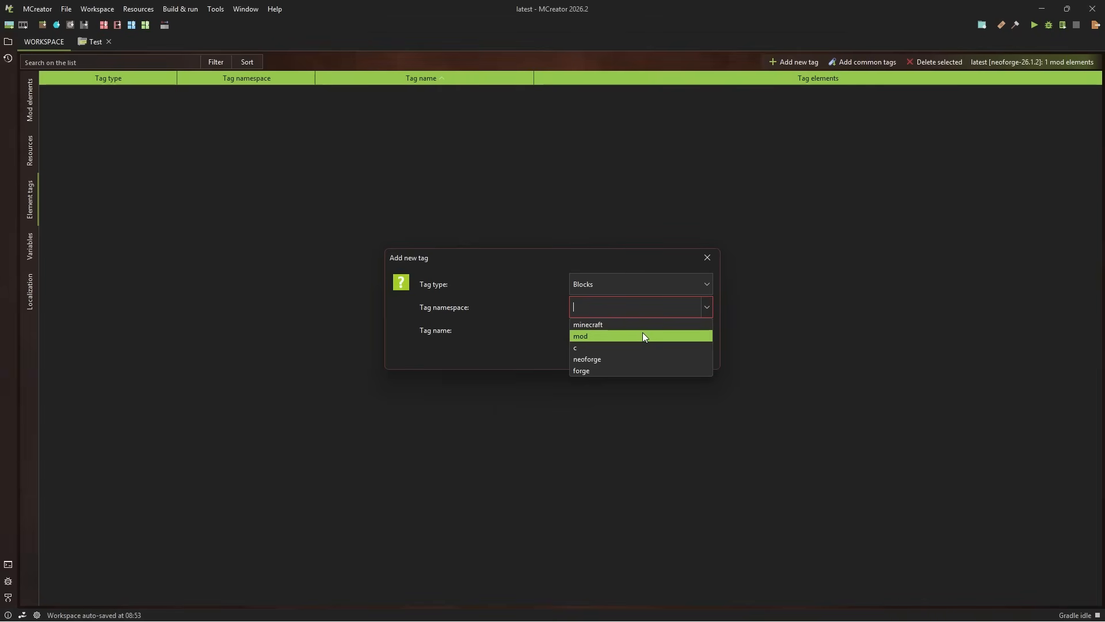
click(590, 337)
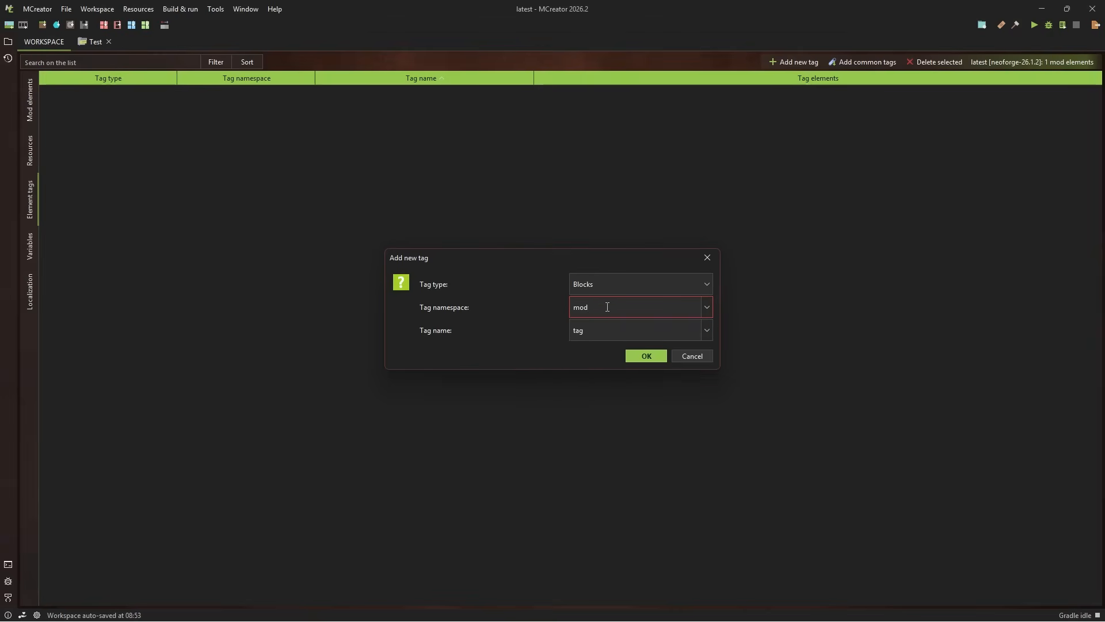
Name the new block tag ore_blocks
drag(607, 306, 566, 302)
click(617, 327)
drag(624, 331, 562, 332)
click(649, 329)
drag(650, 329, 548, 321)
text(ore_bl)
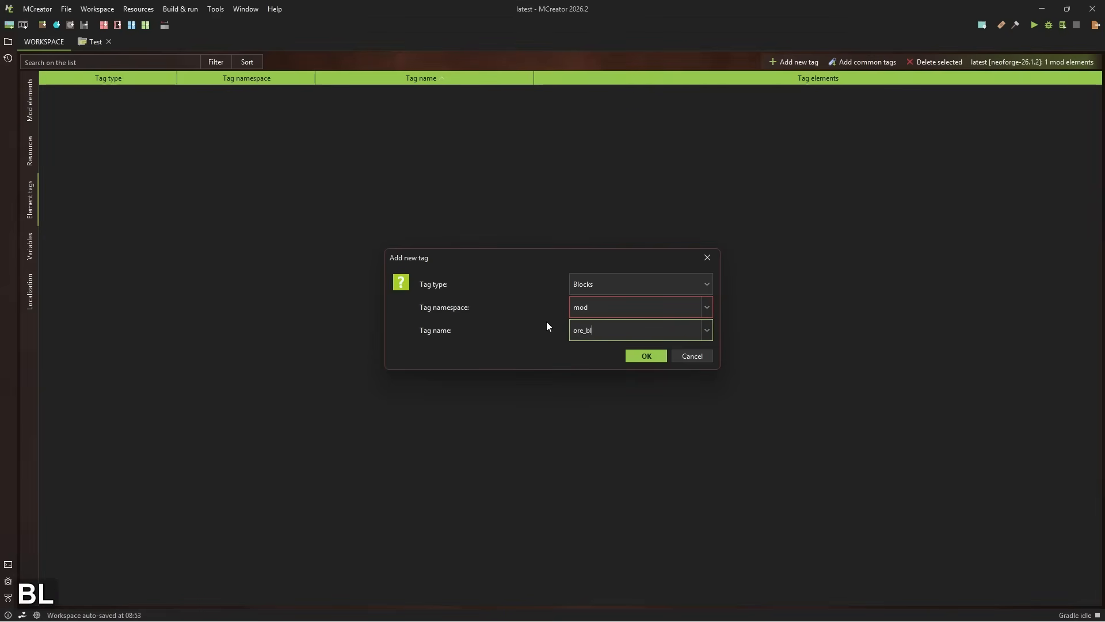
text(ocks)
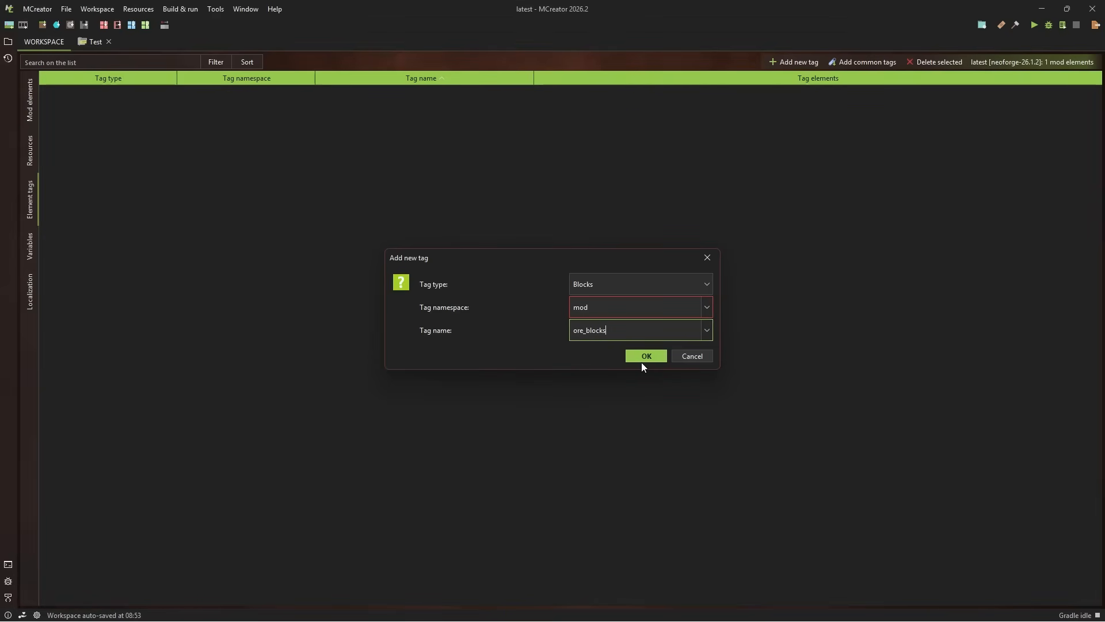
Review the namespace choices, keep mod as the namespace and create the ore_blocks tag
click(706, 312)
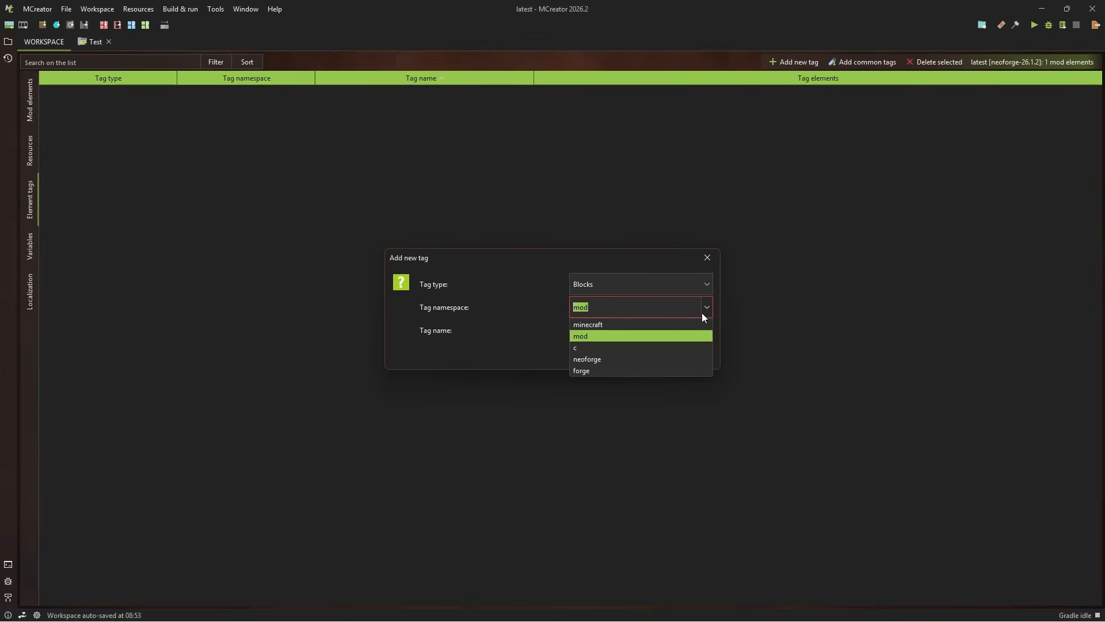
click(610, 336)
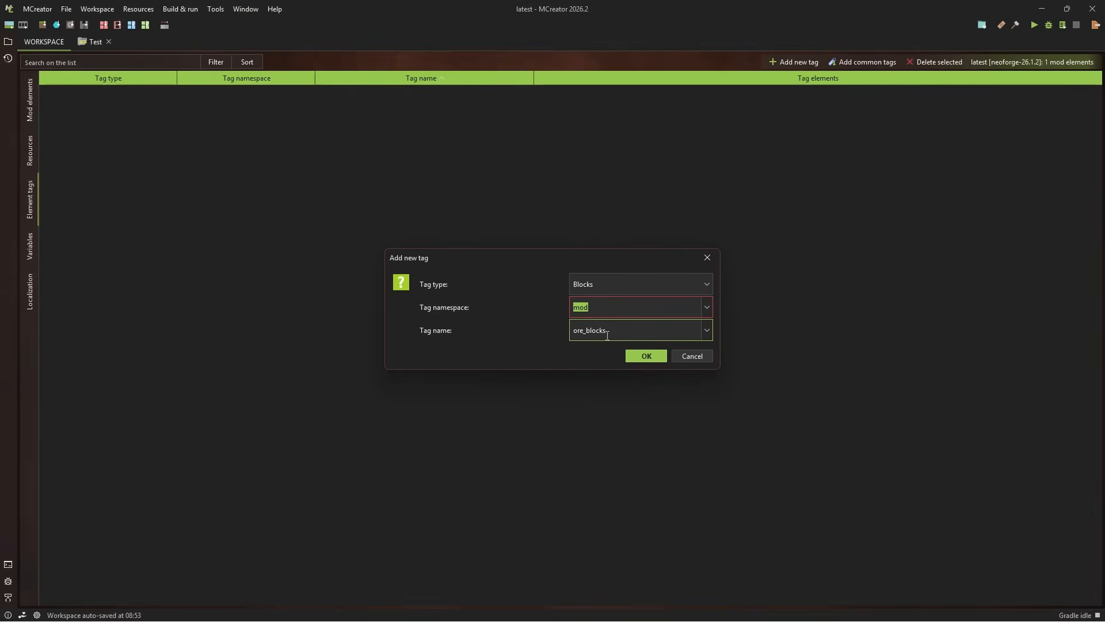
click(625, 303)
double_click(666, 308)
click(705, 305)
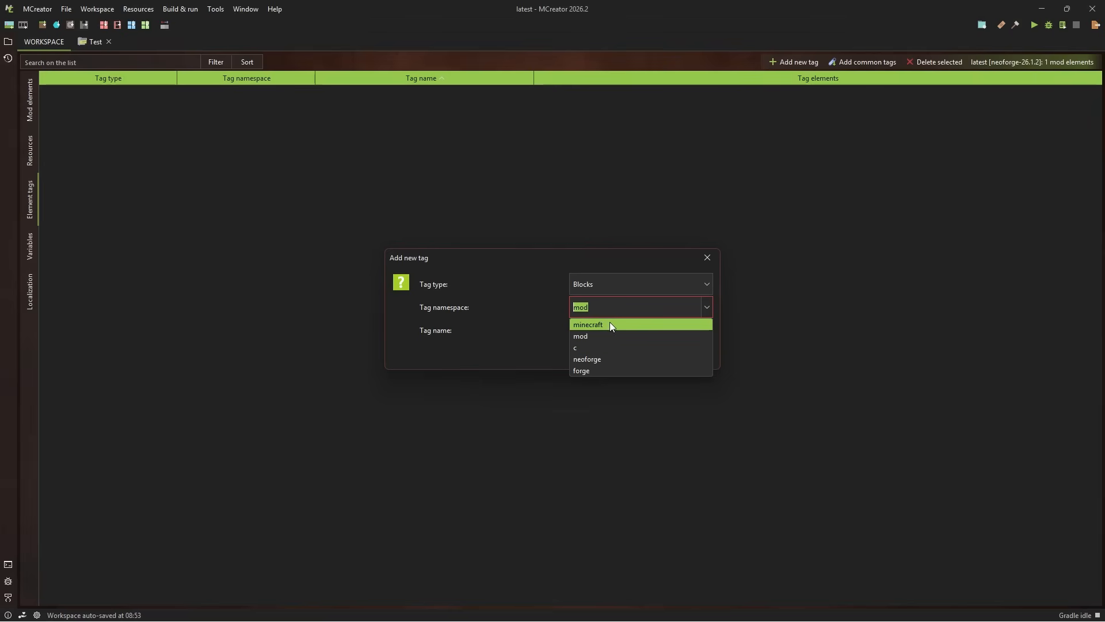
click(545, 302)
click(653, 310)
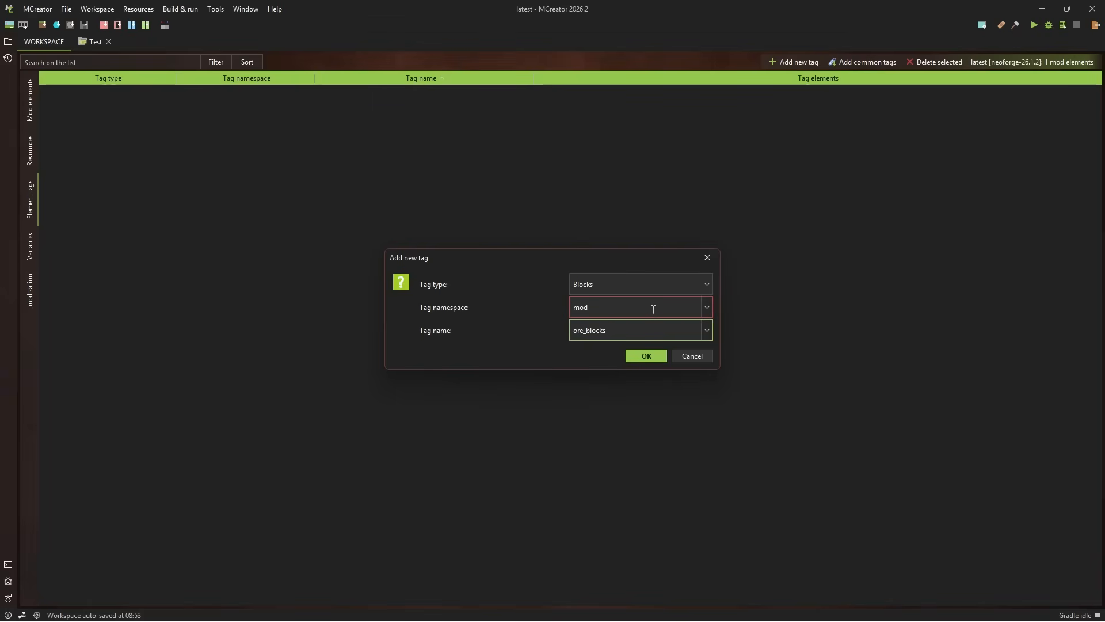
click(658, 355)
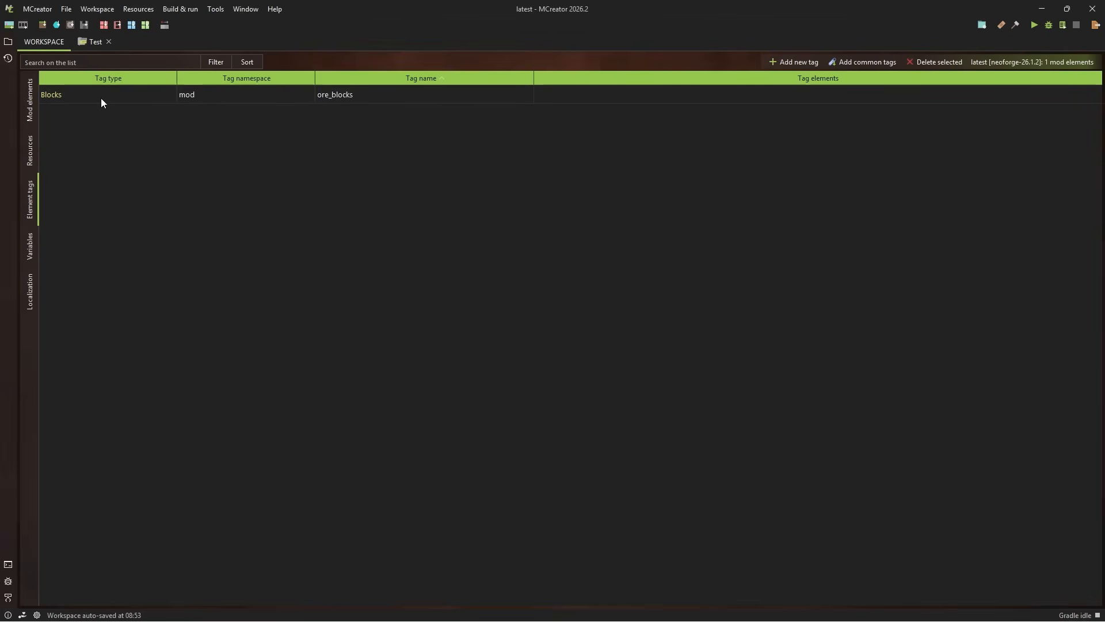
Add the vertical run of six blocks starting with Redstone Block as elements of the ore_blocks tag
click(856, 95)
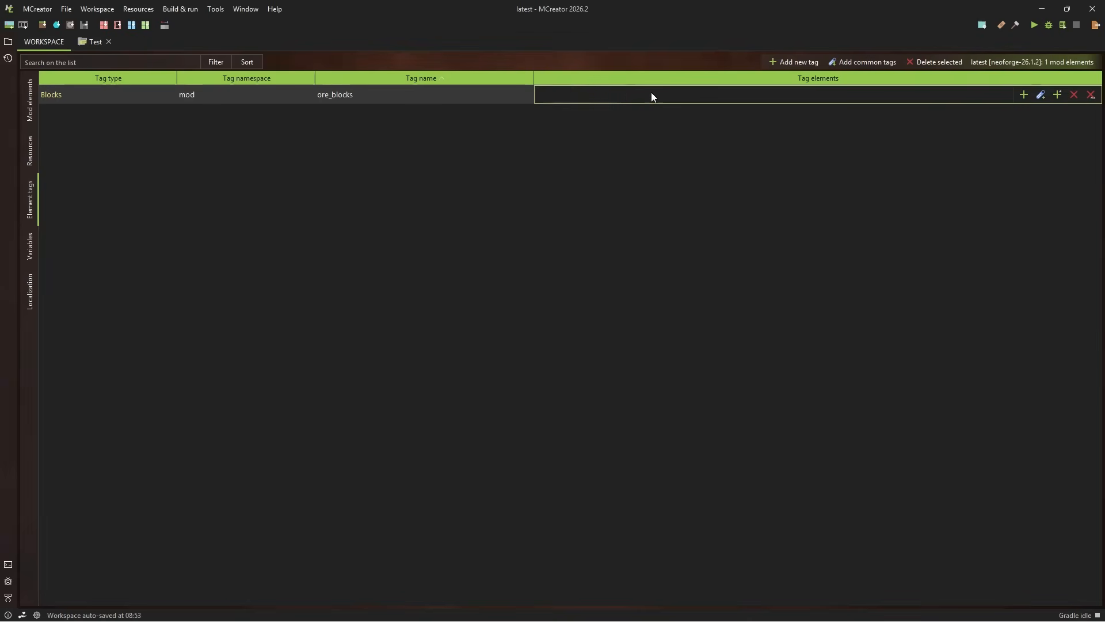
click(1024, 96)
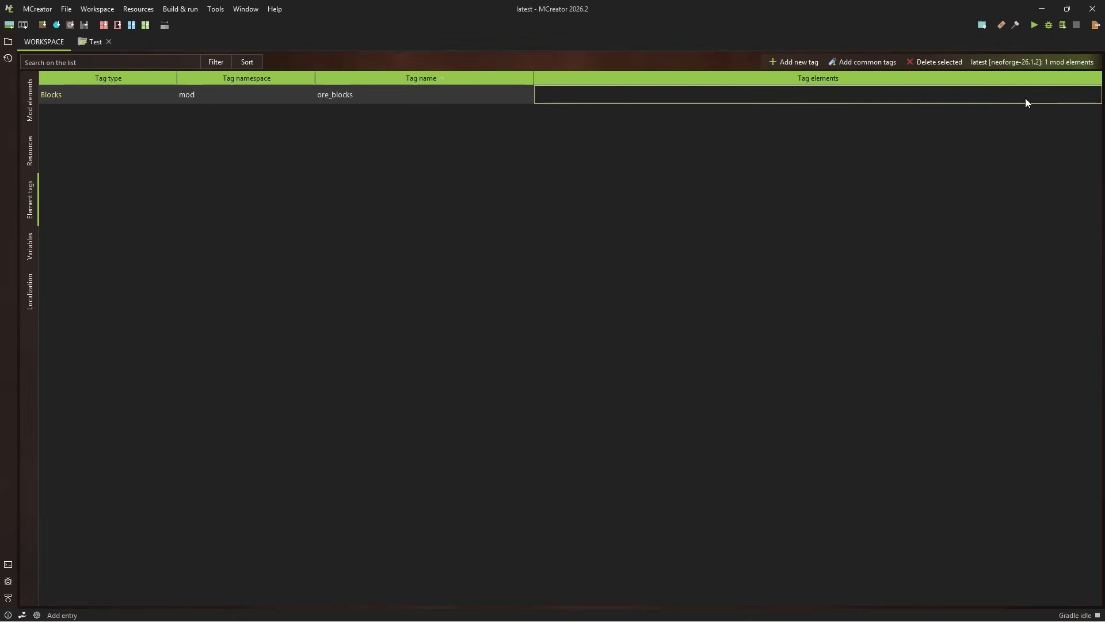
click(1024, 92)
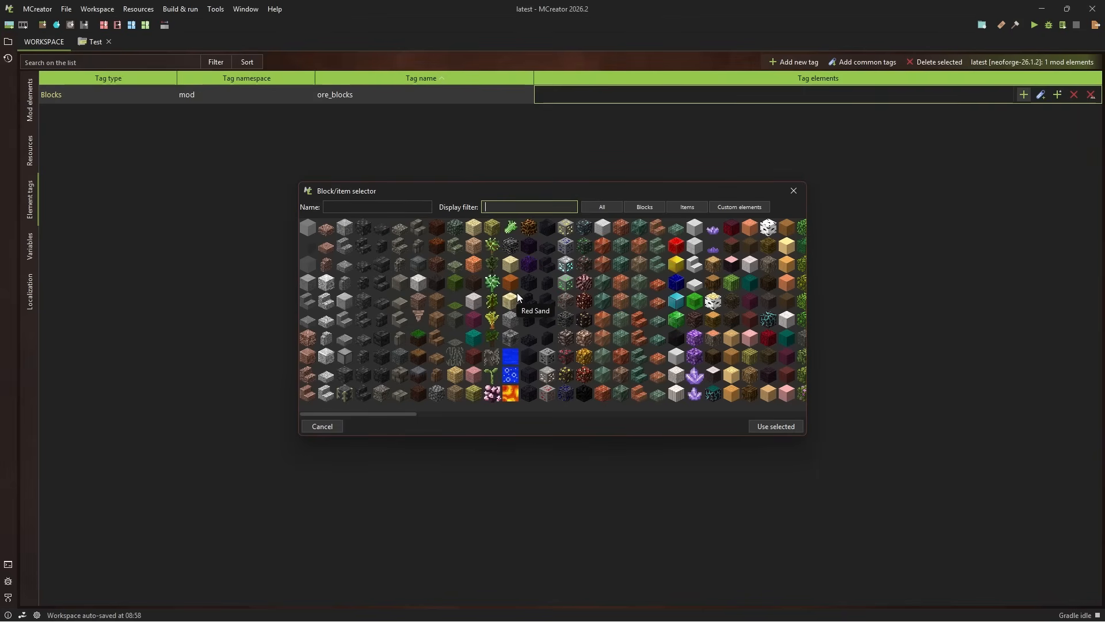
scroll(632, 366, right, 2)
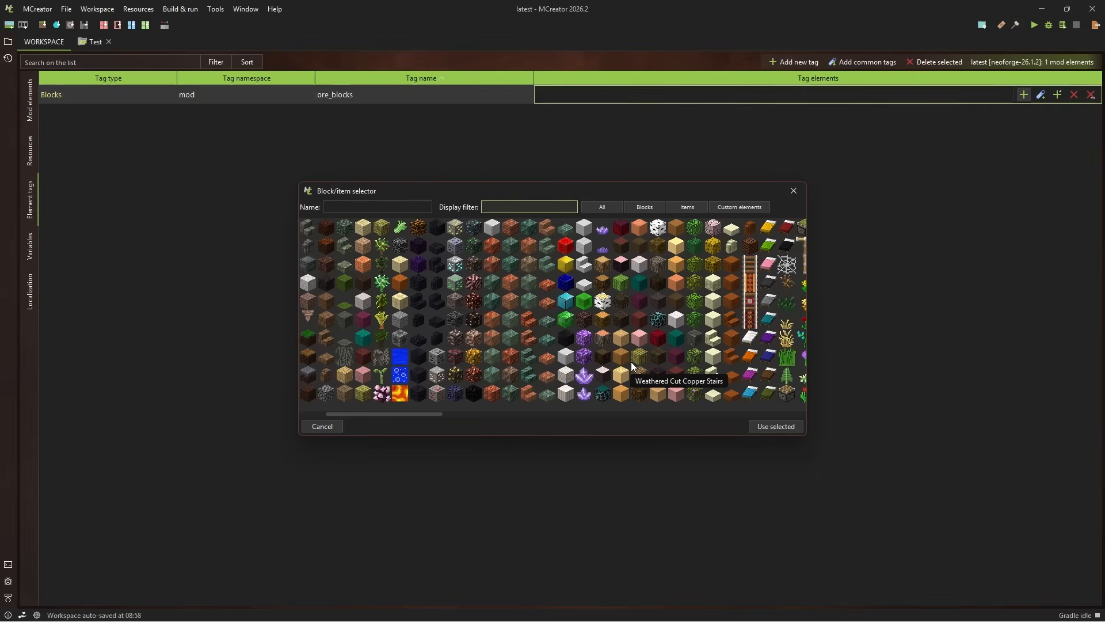
click(567, 247)
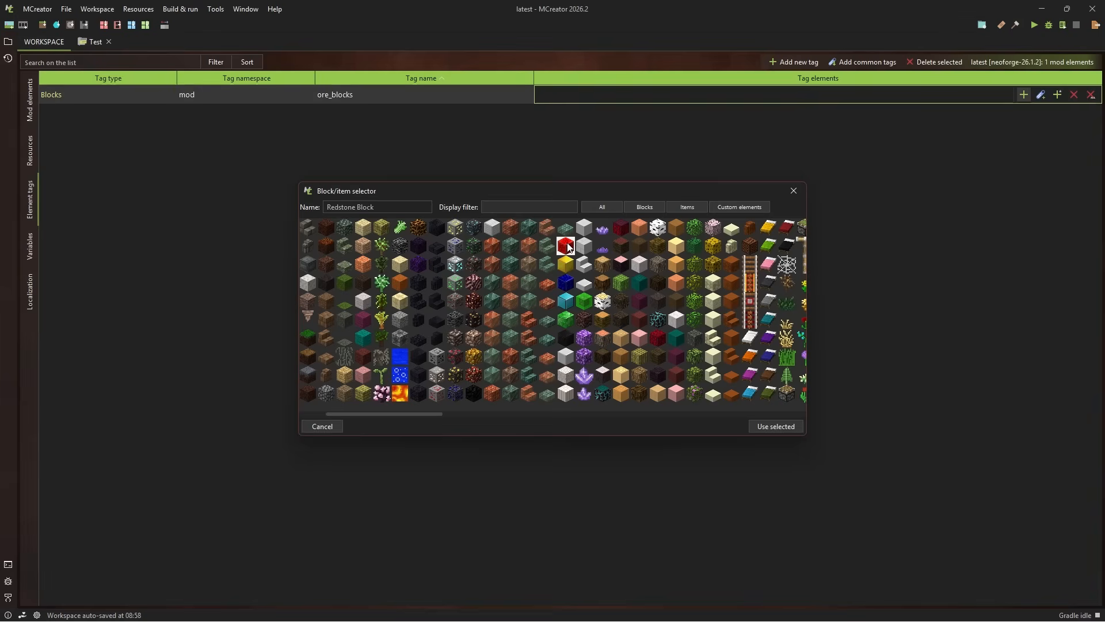
shift+click(569, 343)
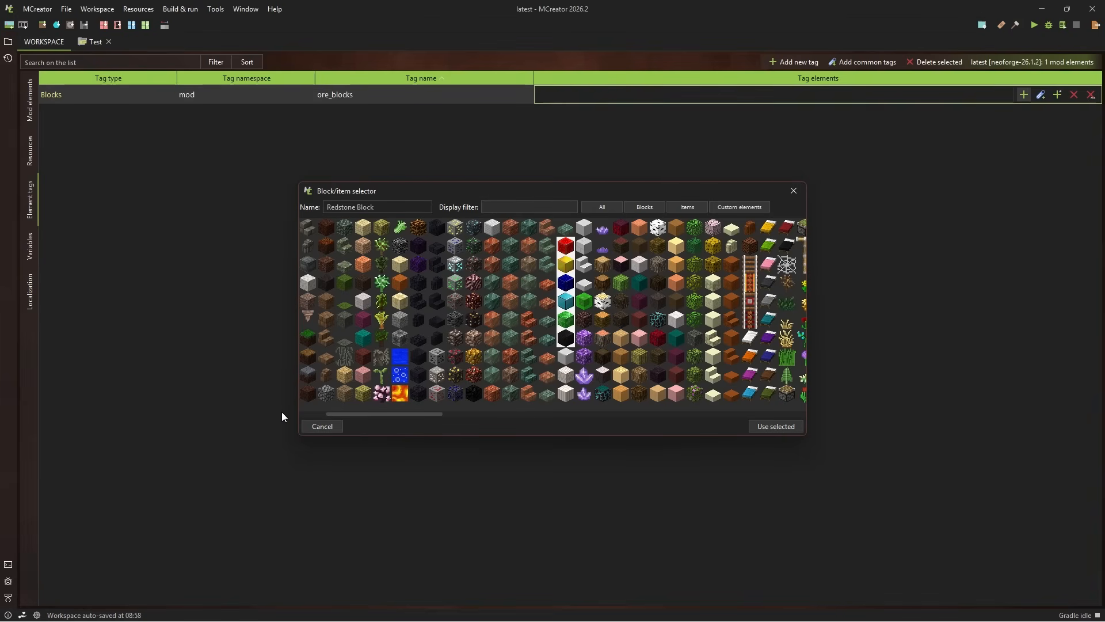
click(776, 426)
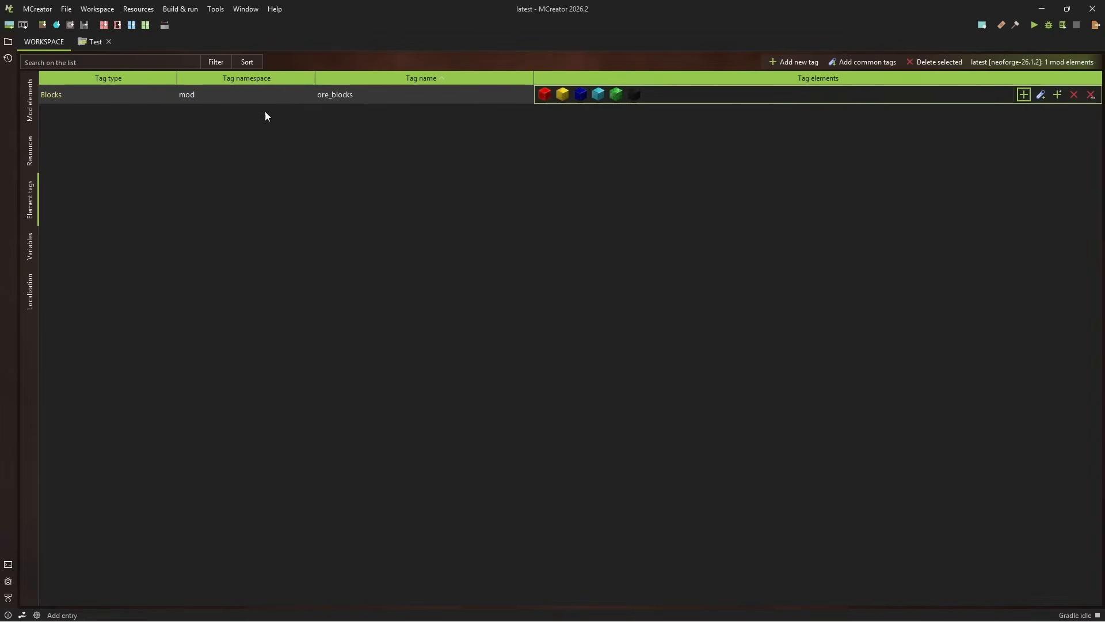
In the Test procedure, set the block tag check aside and delete the random block and random item blocks below the event trigger
click(32, 95)
double_click(130, 98)
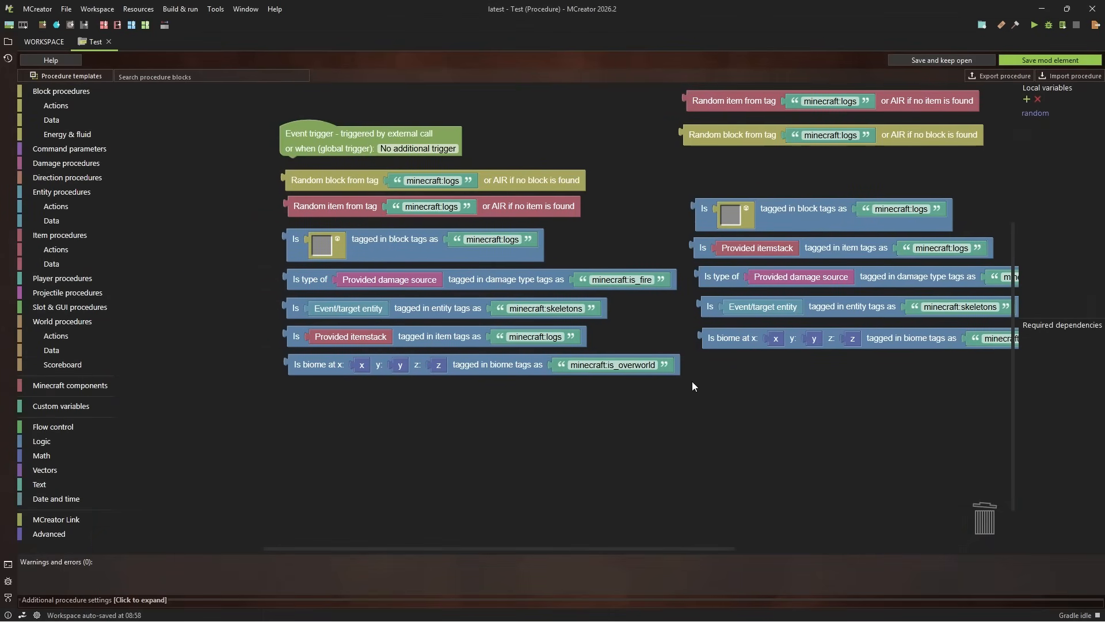
drag(403, 238, 267, 234)
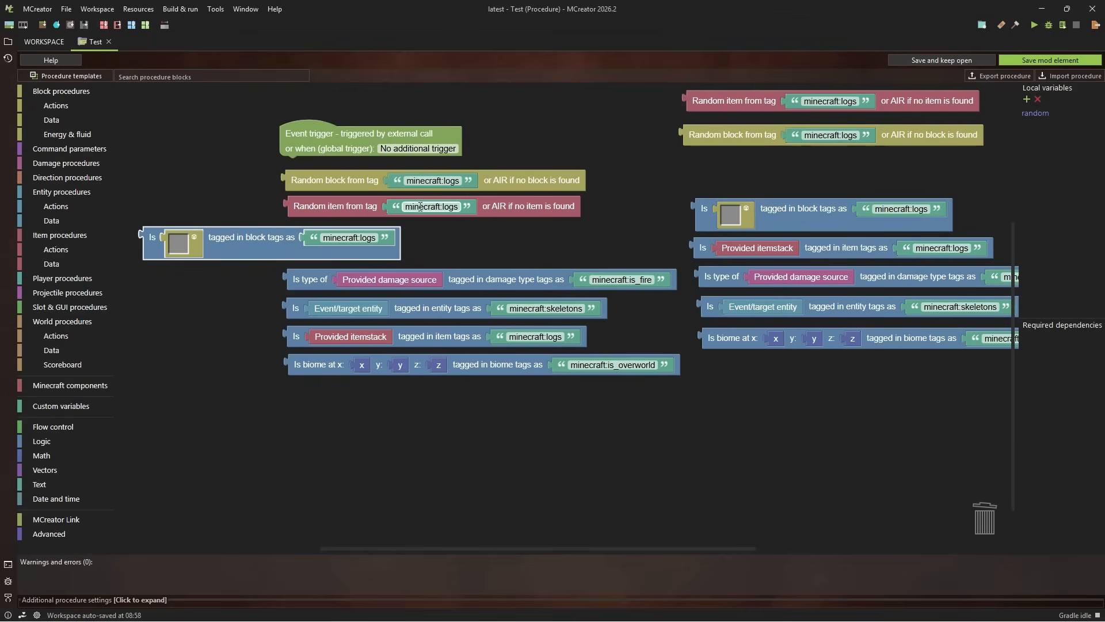
drag(334, 183, 981, 509)
drag(344, 201, 1016, 503)
drag(985, 527, 984, 521)
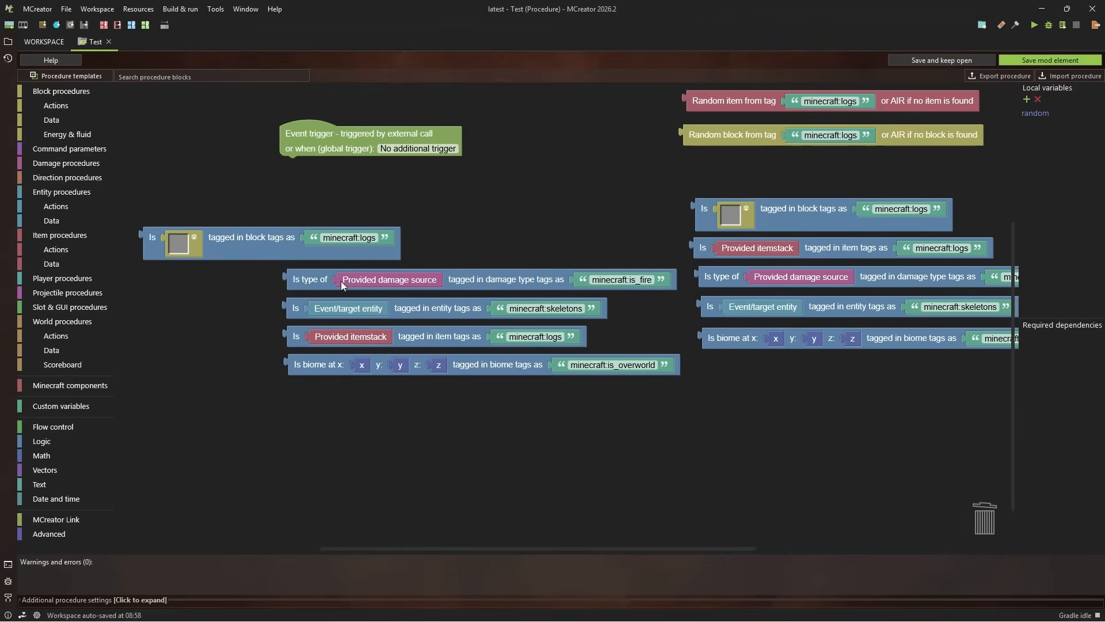
Delete the damage type, entity, item and biome tag checks below the event trigger, plus the duplicate biome tag check
drag(344, 285, 930, 469)
drag(305, 312, 966, 532)
drag(447, 339, 1018, 522)
drag(885, 518, 965, 523)
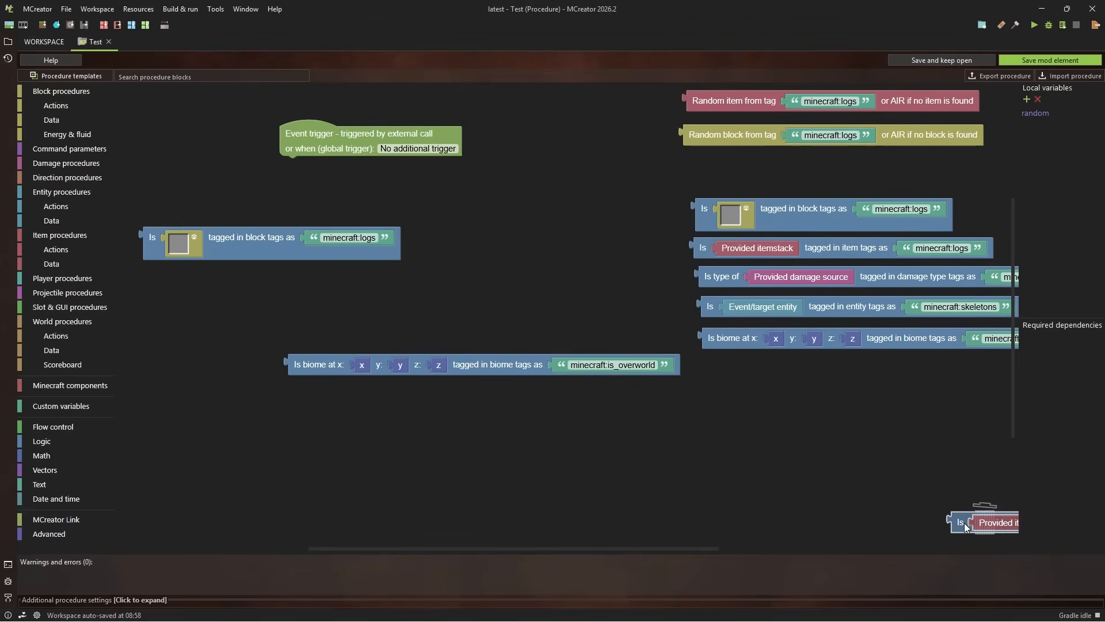
drag(511, 358, 955, 518)
drag(737, 343, 990, 521)
Attach an if block to the event trigger with the minecraft:logs block tag check as its condition
drag(240, 235, 336, 265)
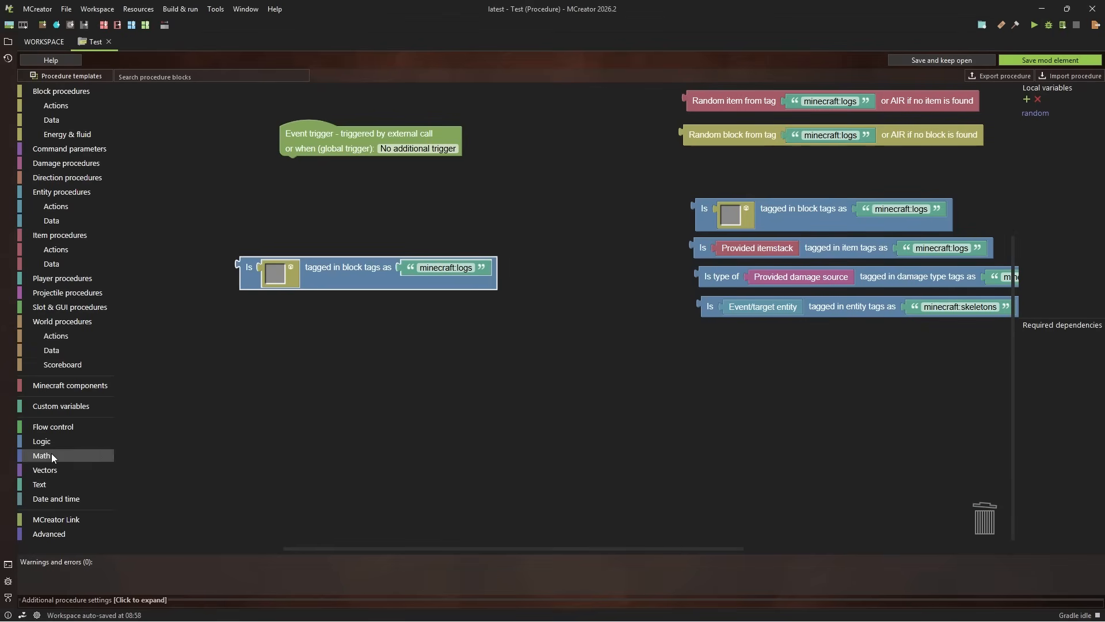
click(45, 423)
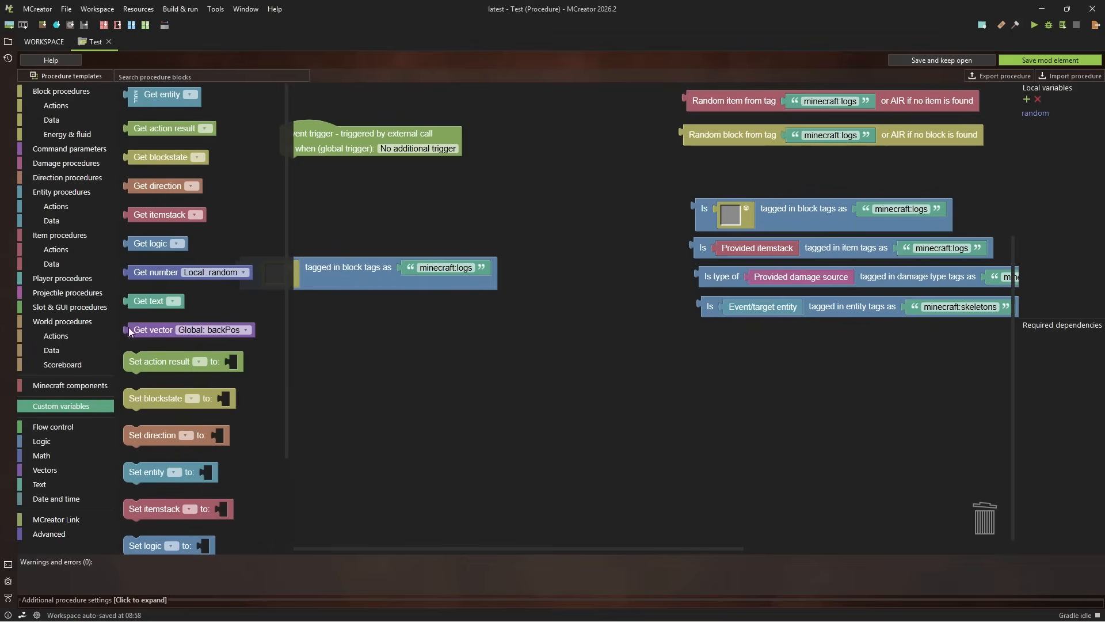
click(59, 441)
drag(195, 129, 311, 171)
Remove all unused blocks from the Test procedure
right_click(562, 289)
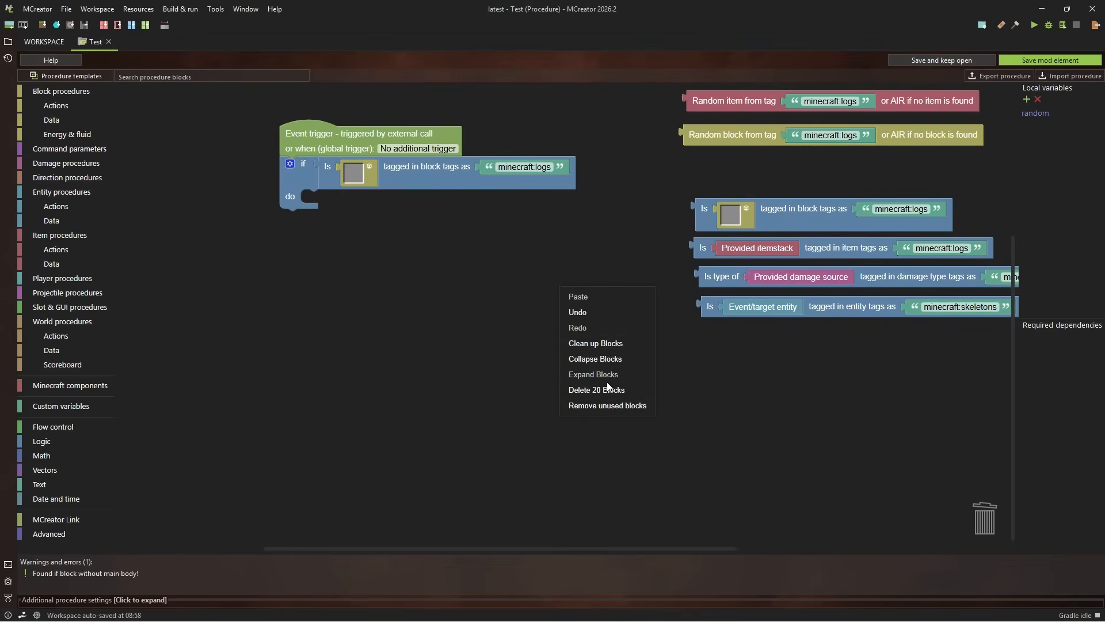
click(608, 405)
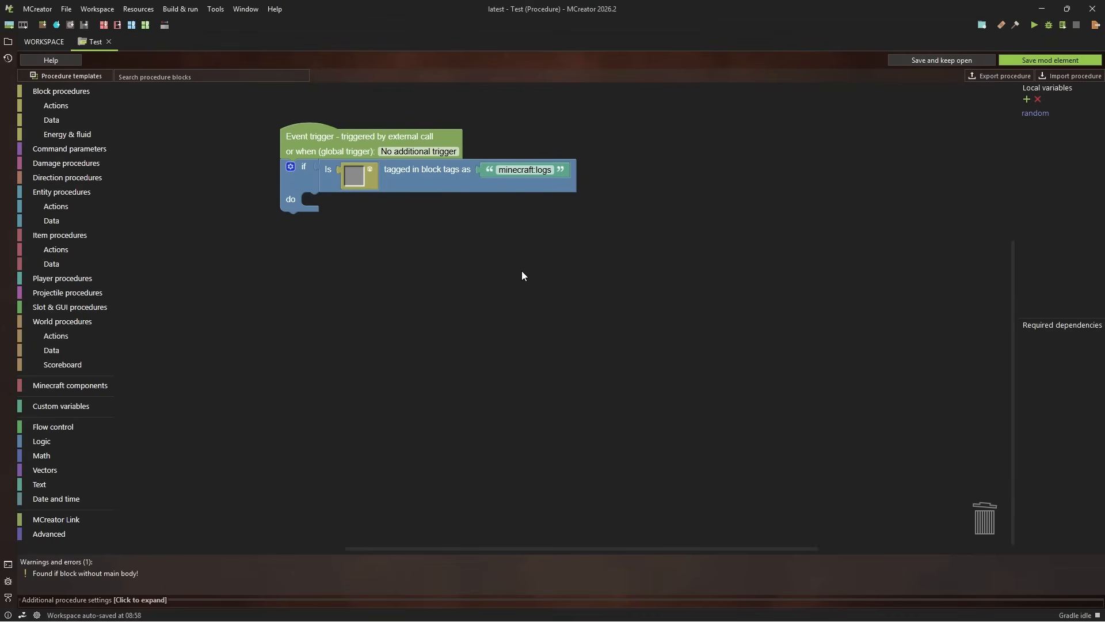
drag(602, 201, 616, 156)
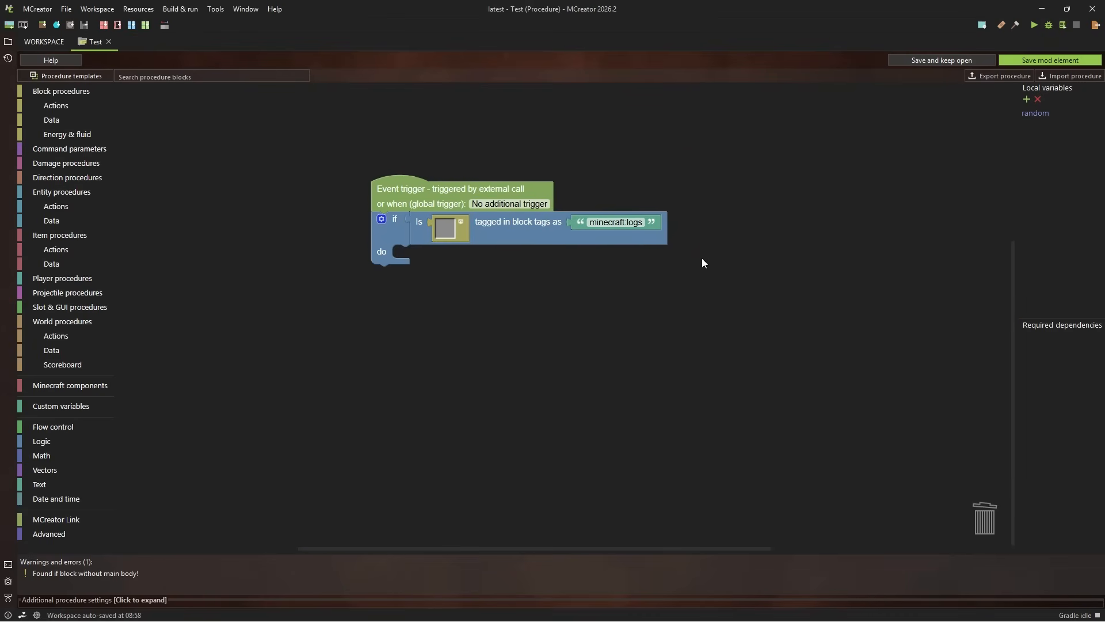
mouse_move(547, 313)
mouse_down()
mouse_move(589, 321)
mouse_move(515, 313)
mouse_move(534, 323)
mouse_up()
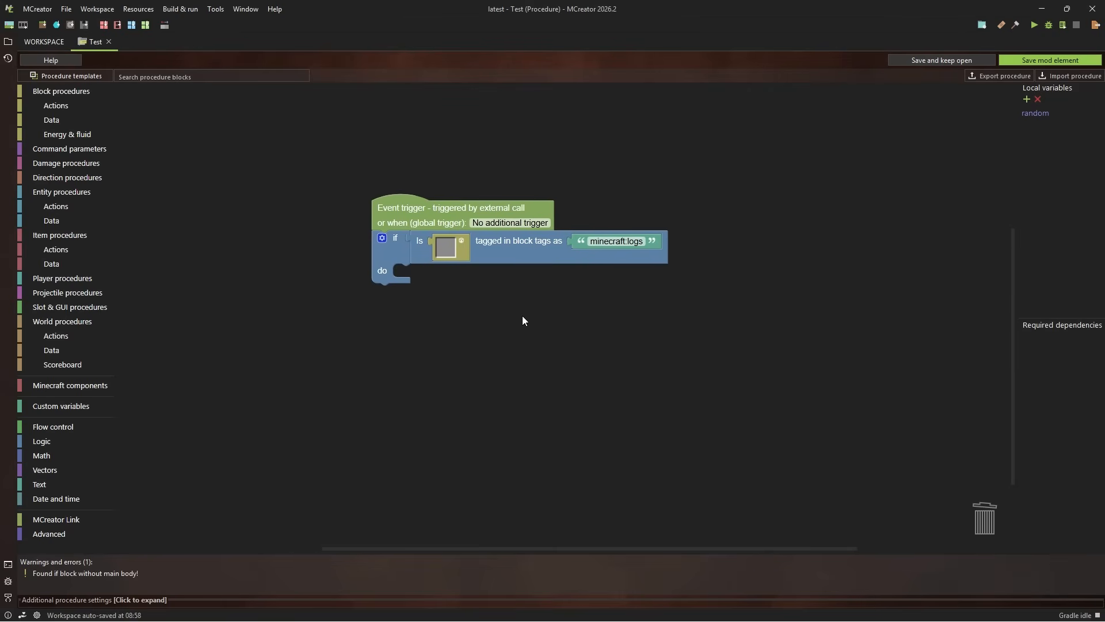
Check the namespace and name of the custom block tag in the workspace's element tags, and return to the Test procedure
click(28, 44)
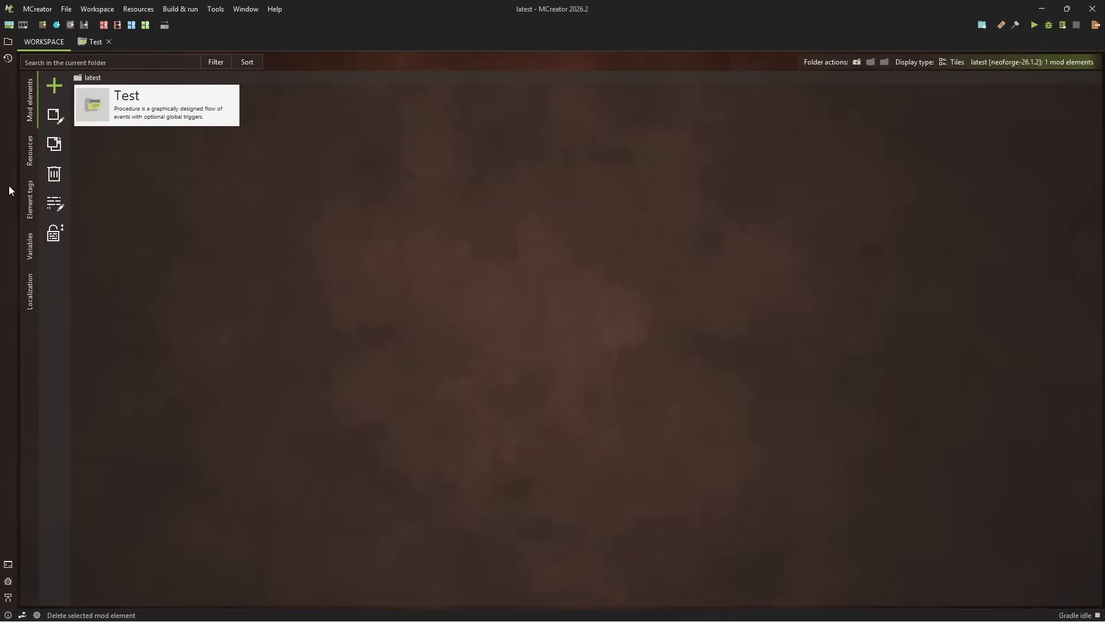
click(30, 199)
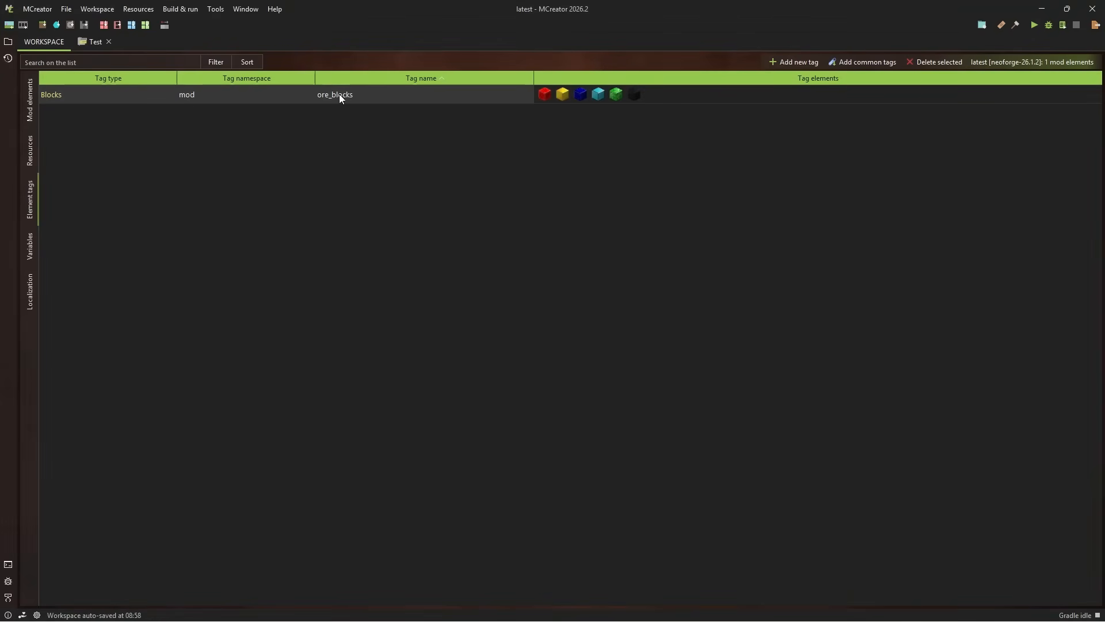
click(92, 42)
Change the tag text in the if block's block tag check to mod:logs
click(614, 294)
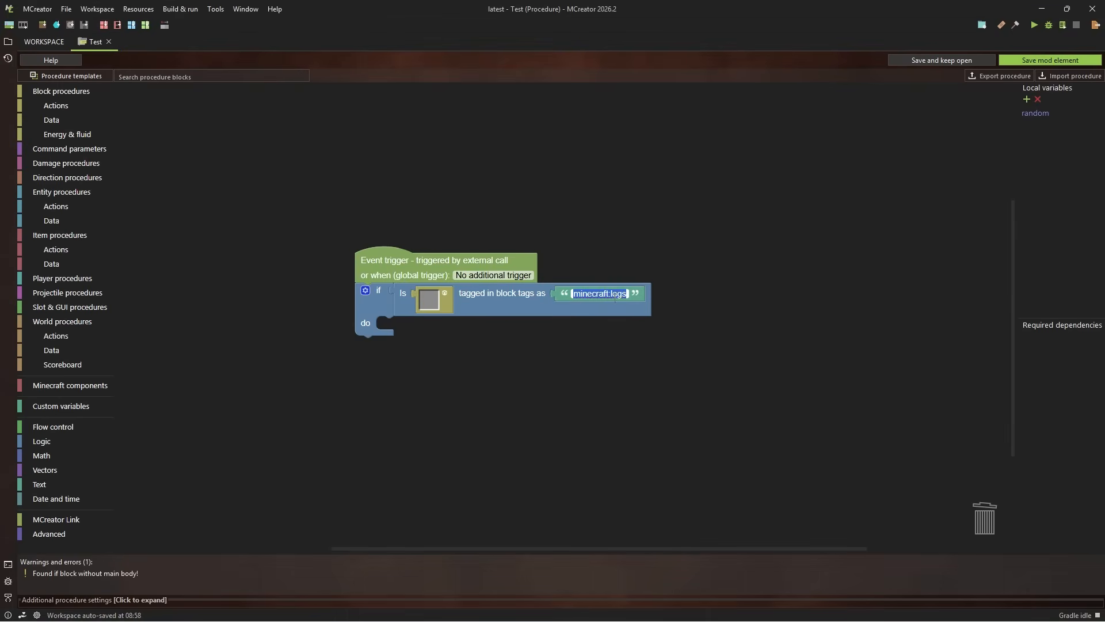
drag(696, 280, 688, 280)
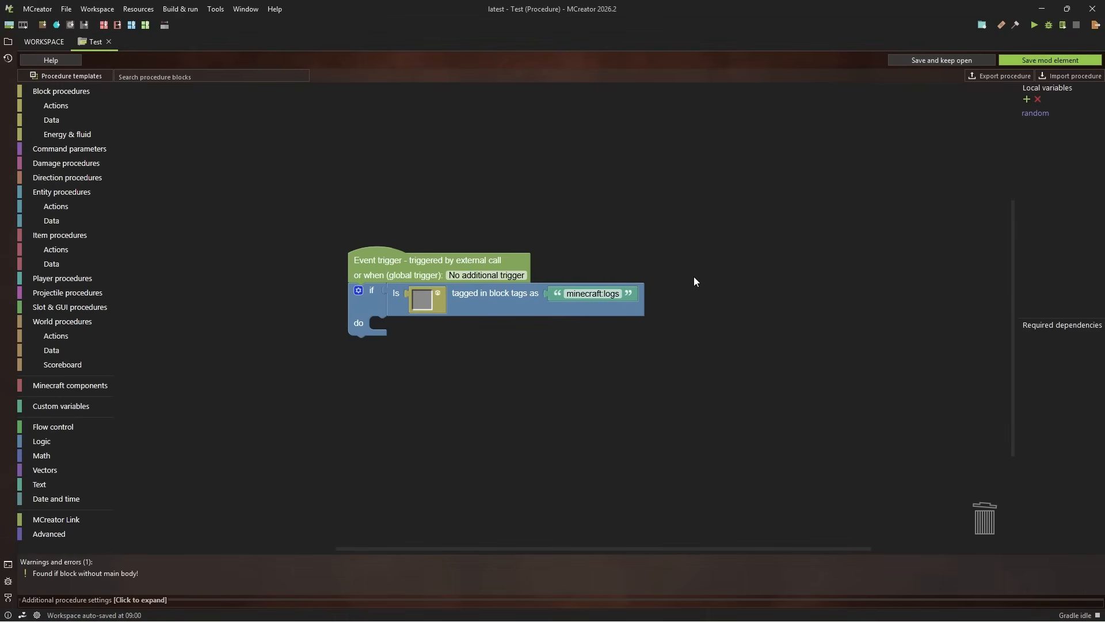
drag(785, 327, 723, 297)
click(551, 285)
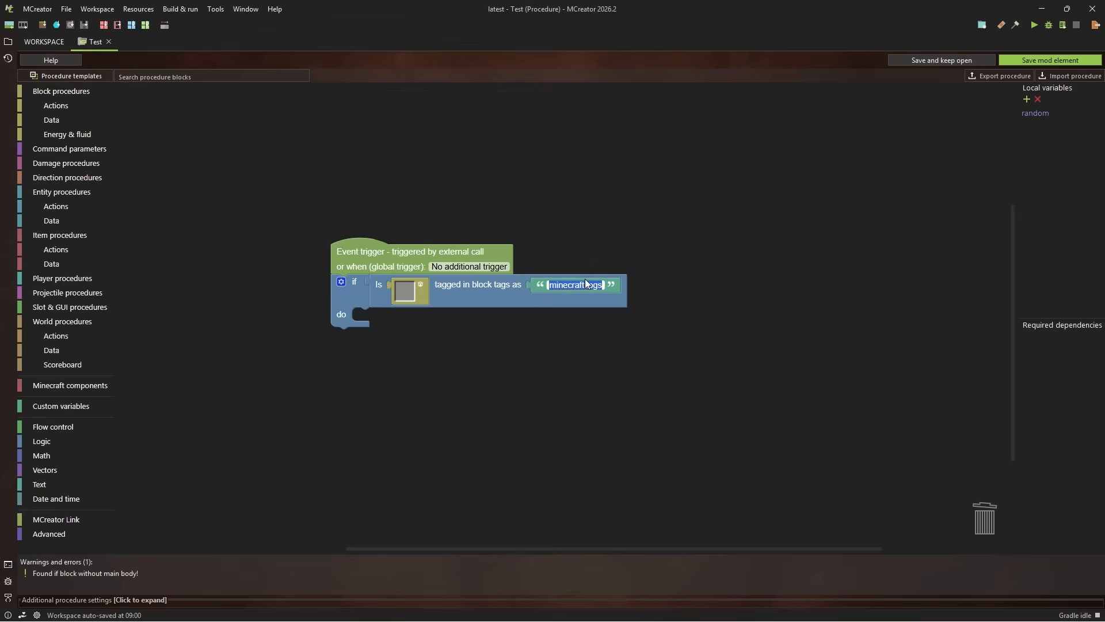
click(552, 285)
double_click(553, 285)
text(mod)
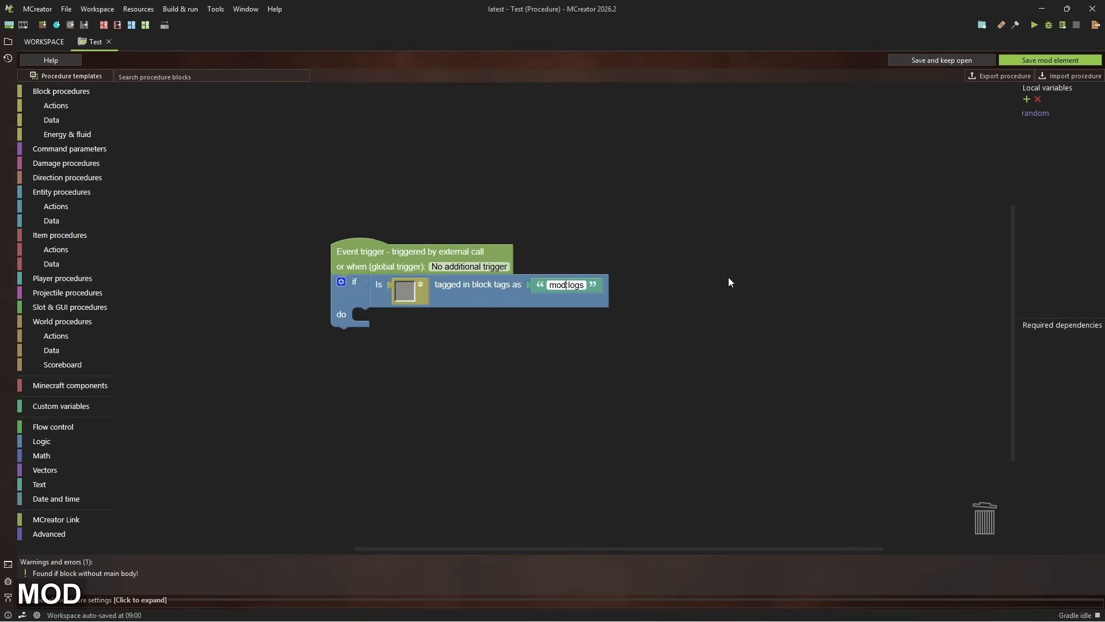
key(Return)
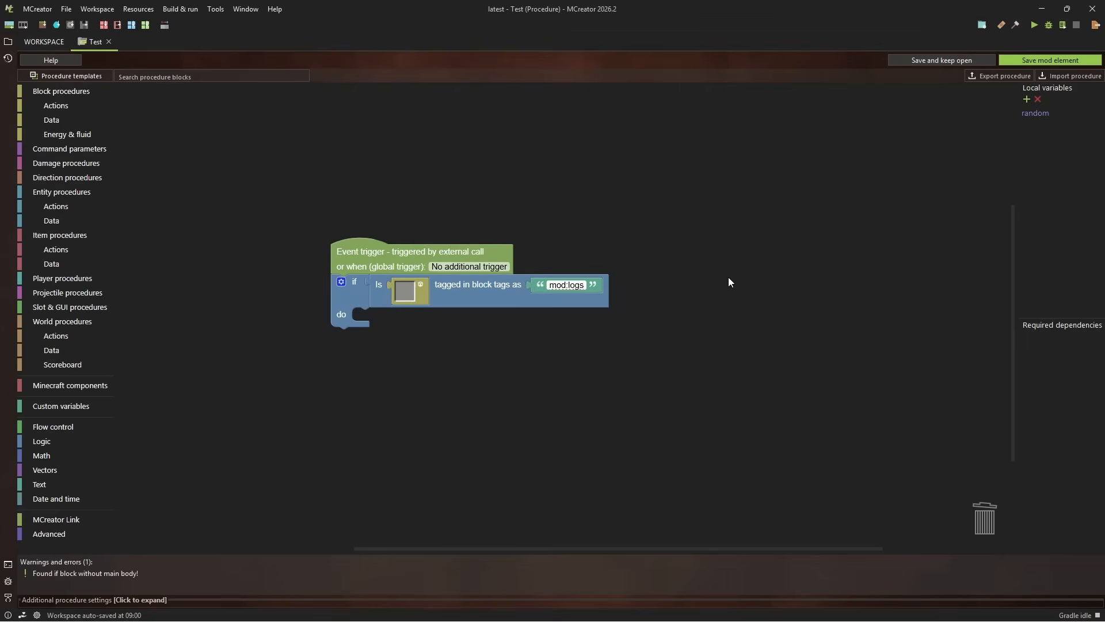
click(576, 282)
click(666, 268)
drag(589, 240, 606, 214)
drag(757, 241, 715, 266)
click(559, 286)
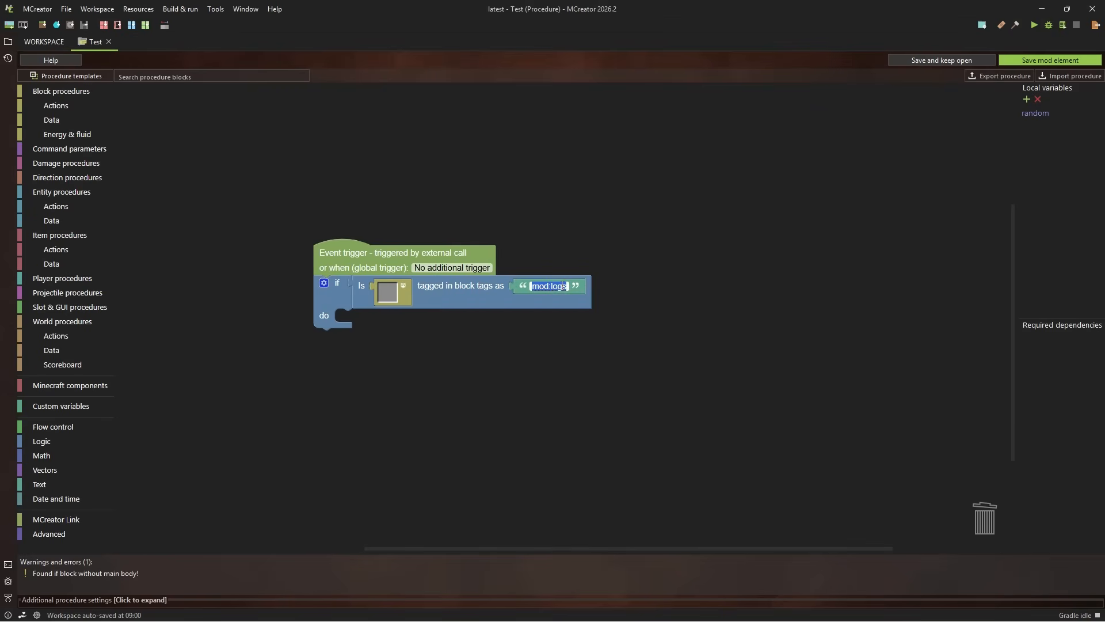
drag(710, 288, 750, 291)
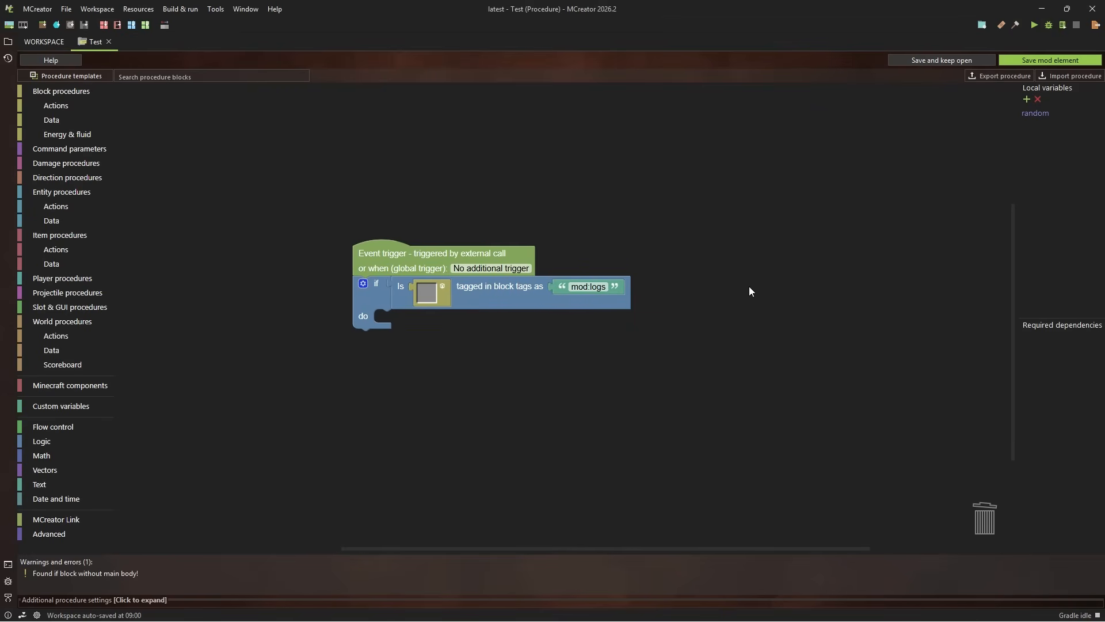
Delete the backPos variable from the workspace's global variables
click(46, 42)
click(28, 152)
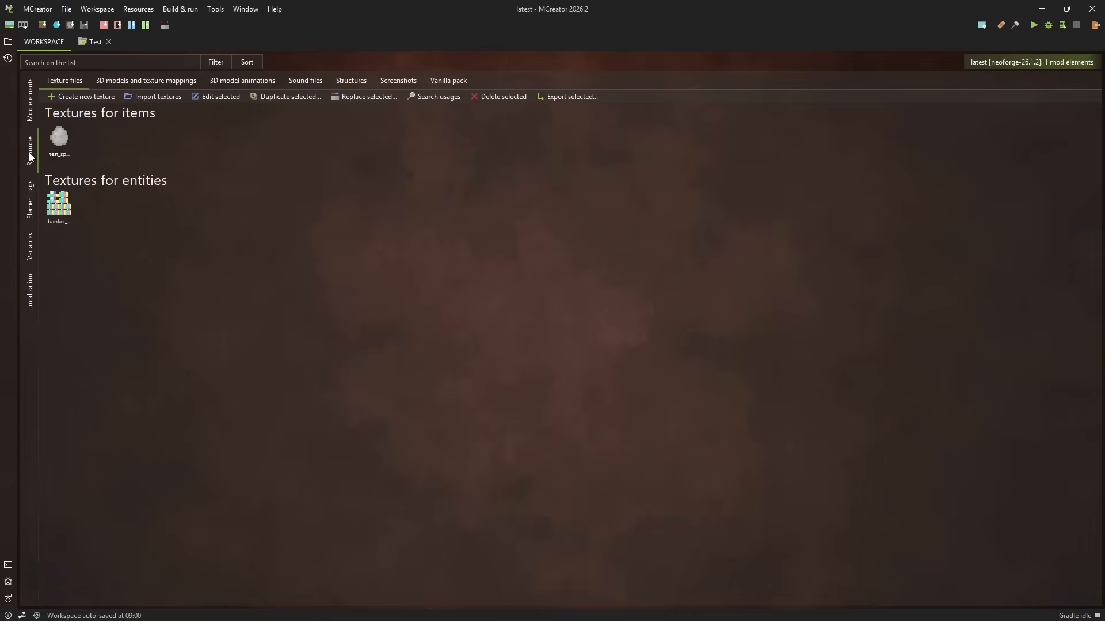
click(28, 247)
click(238, 93)
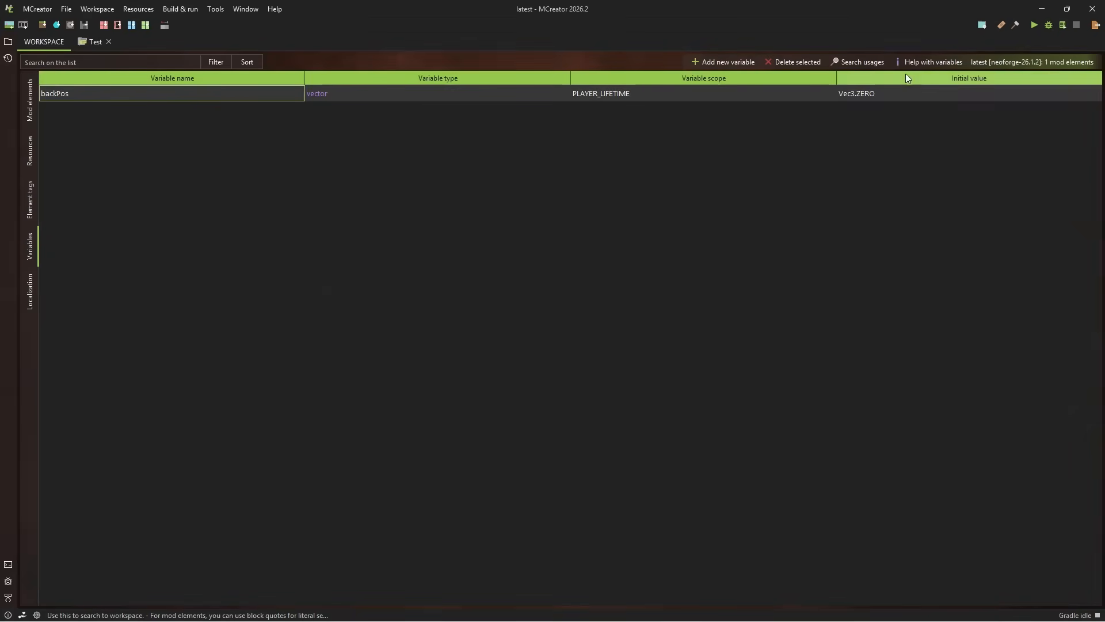
click(794, 63)
click(687, 344)
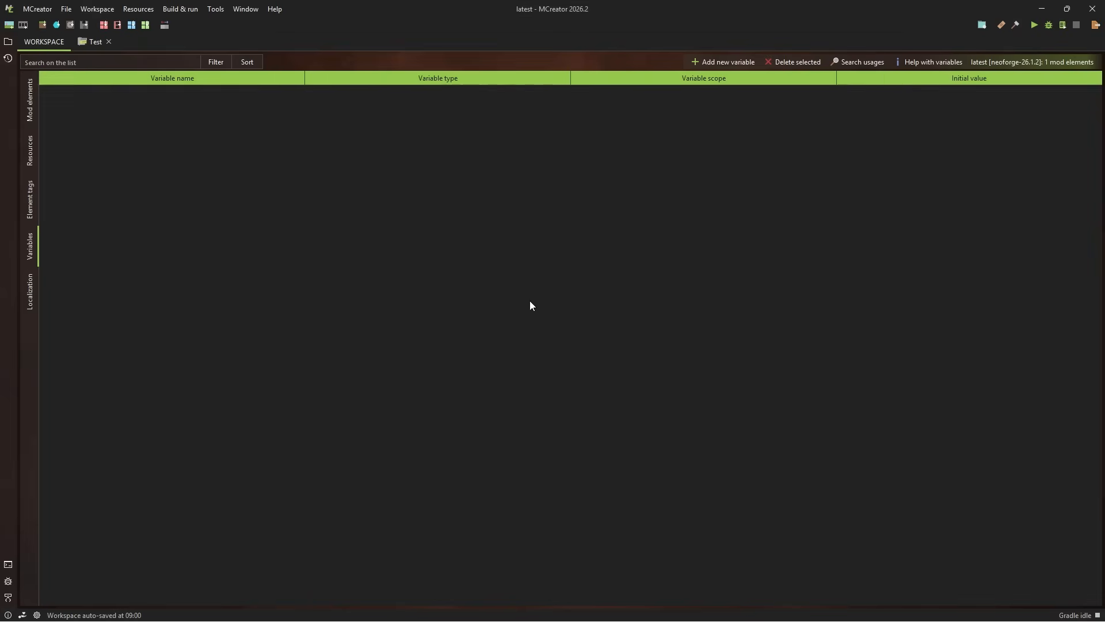
Create a global string variable named mod_namespace with the GLOBAL_SESSION scope
click(739, 63)
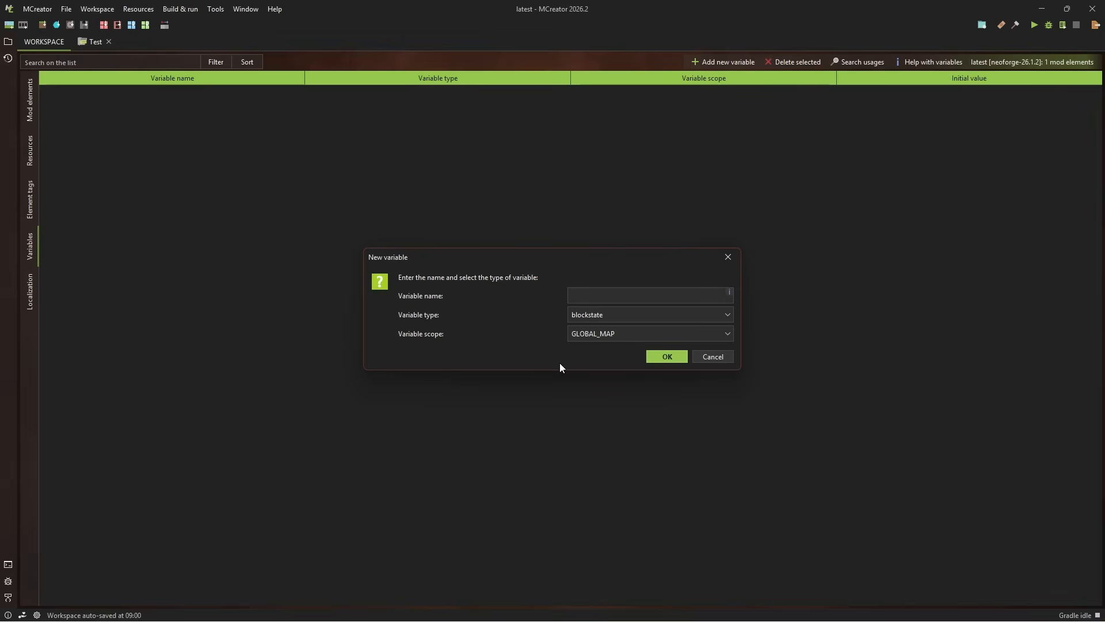
click(599, 317)
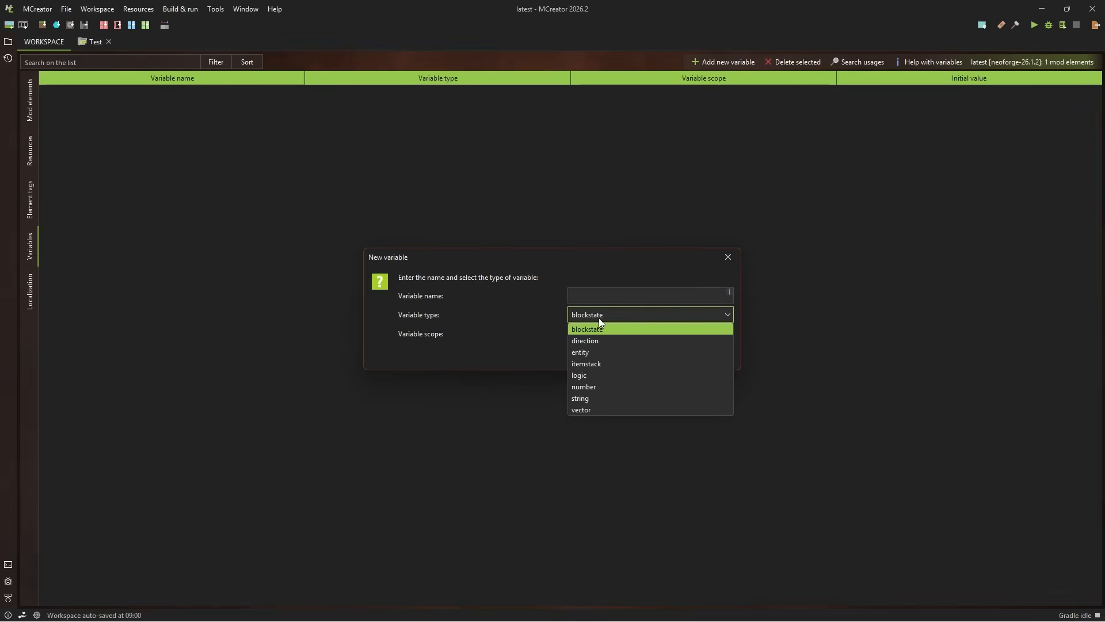
click(589, 397)
click(620, 294)
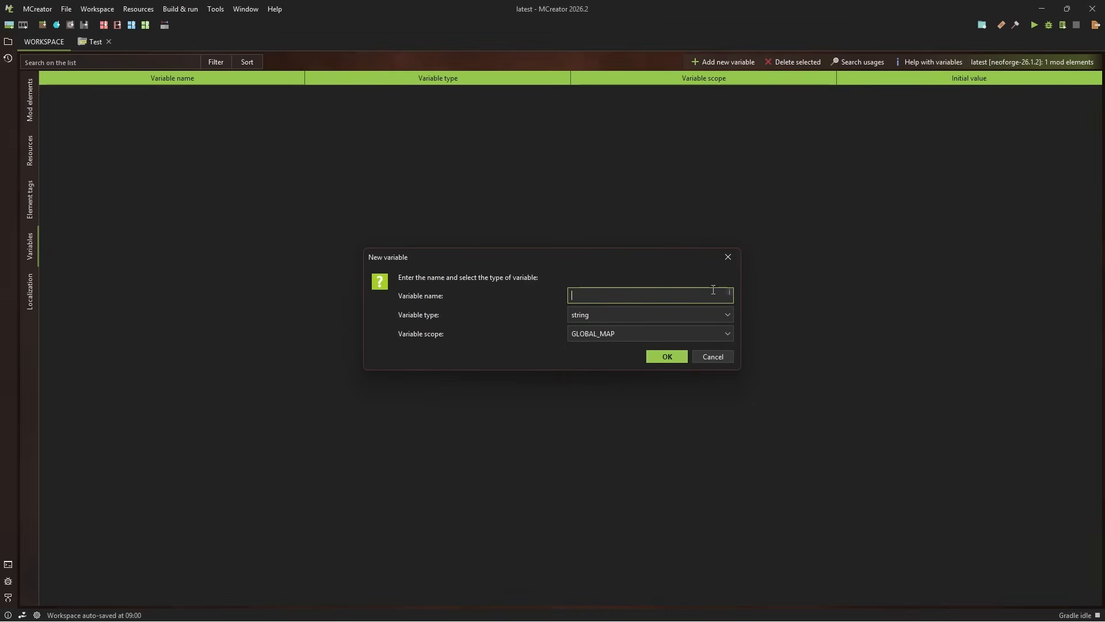
text(mod_namespace)
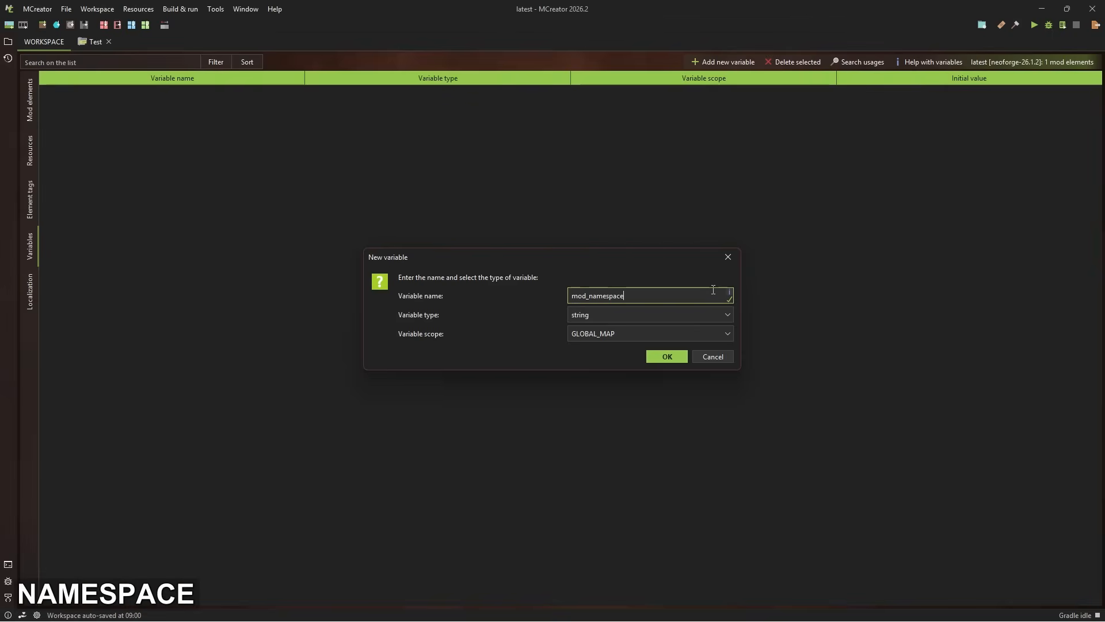
click(589, 336)
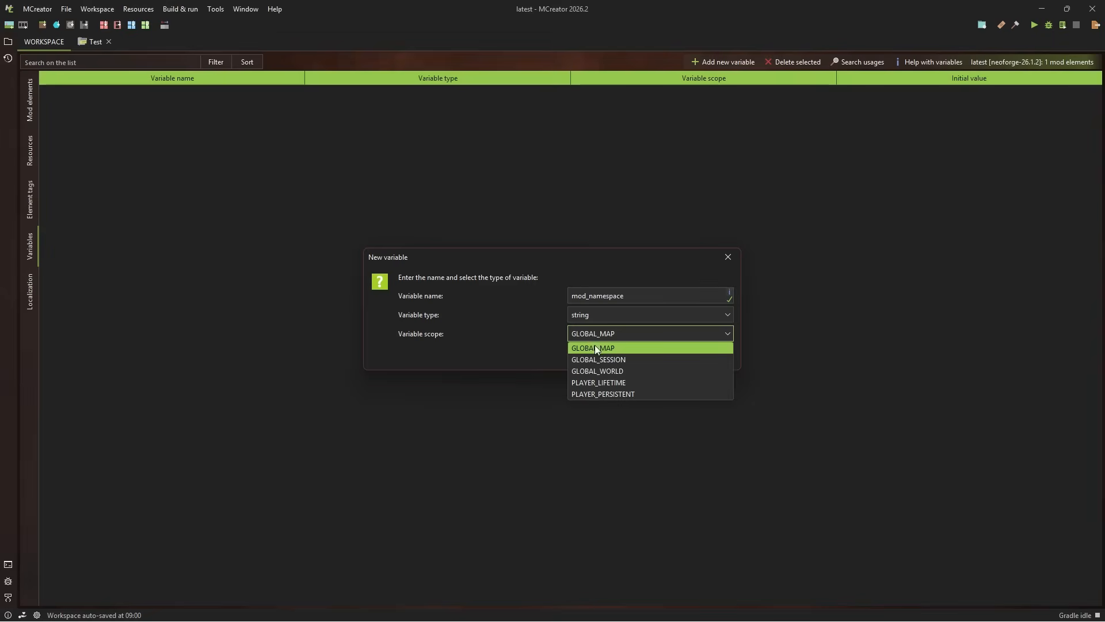
click(599, 359)
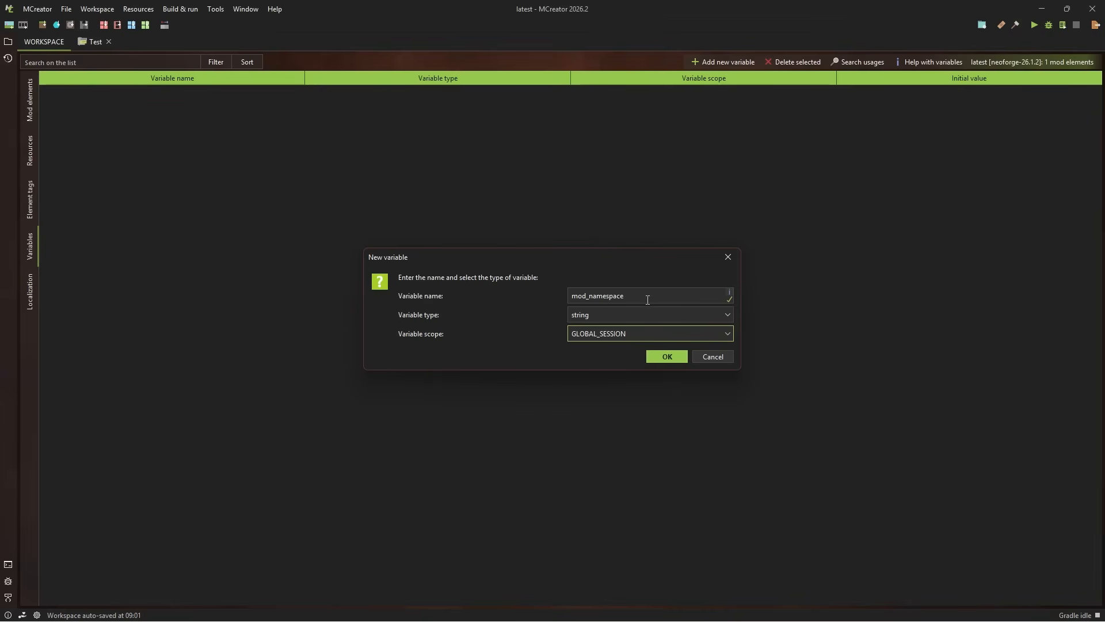
click(667, 356)
Set the initial value of the mod_namespace variable to latest
double_click(910, 95)
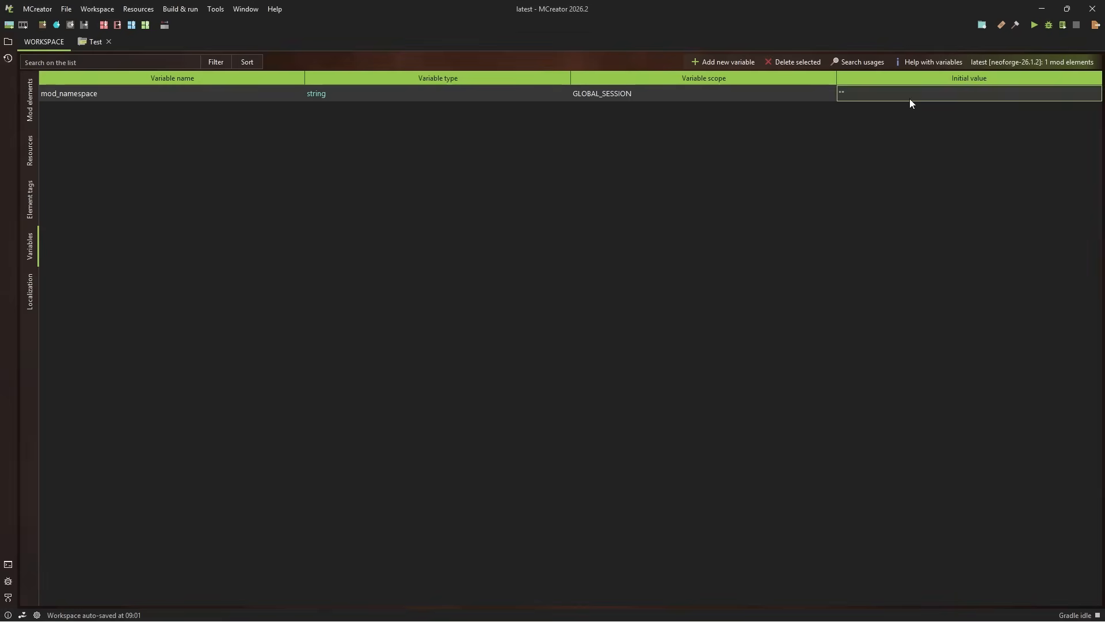
key(ctrl+a)
key(BackSpace)
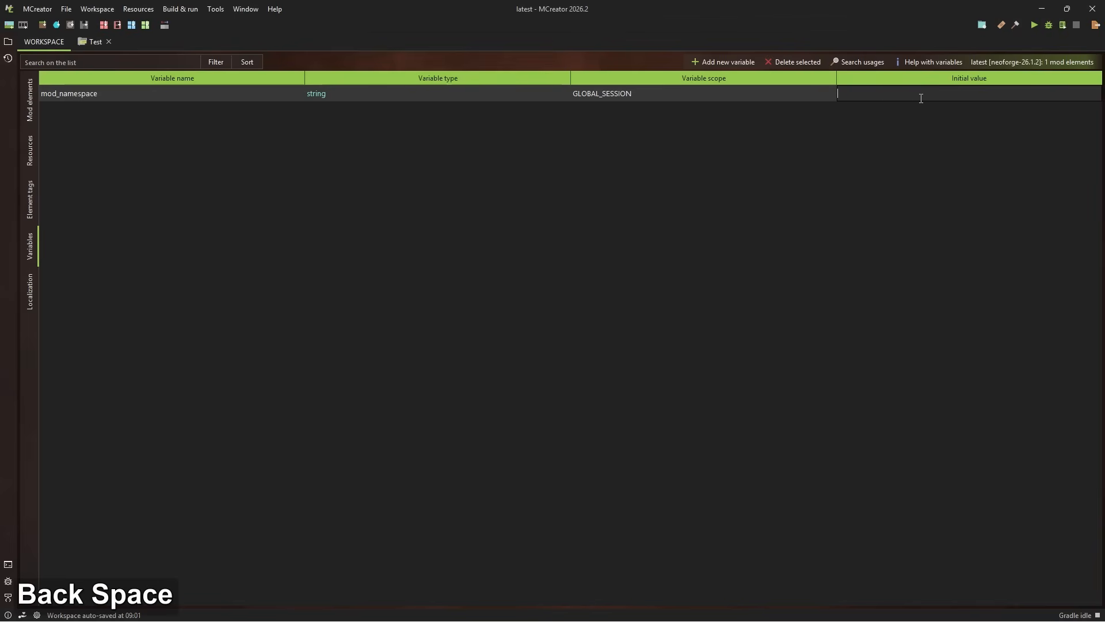
text(latest)
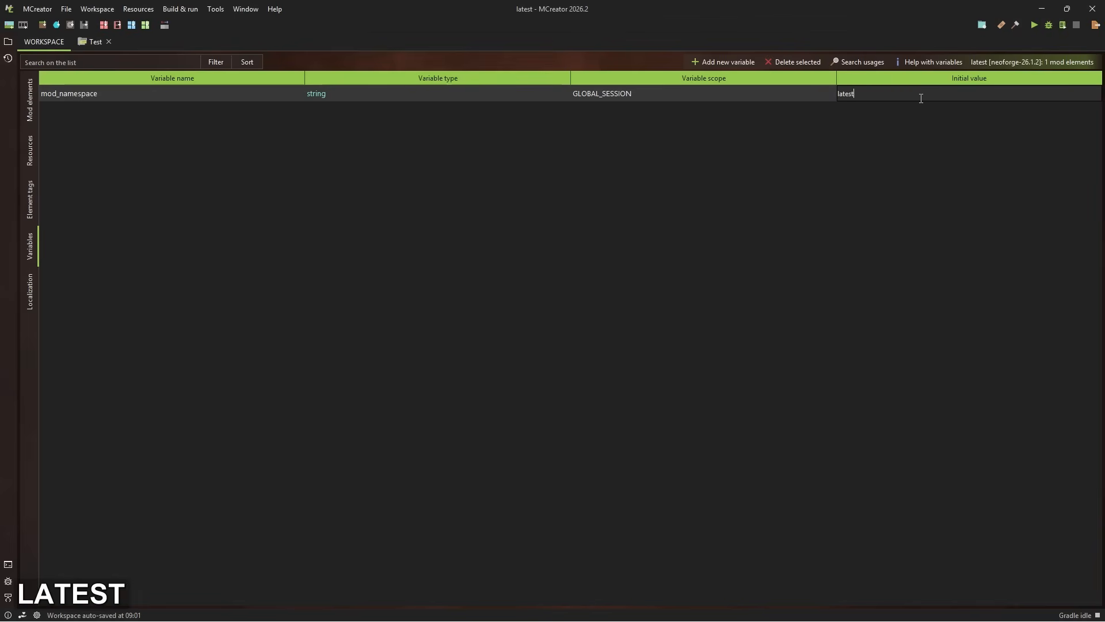
key(Return)
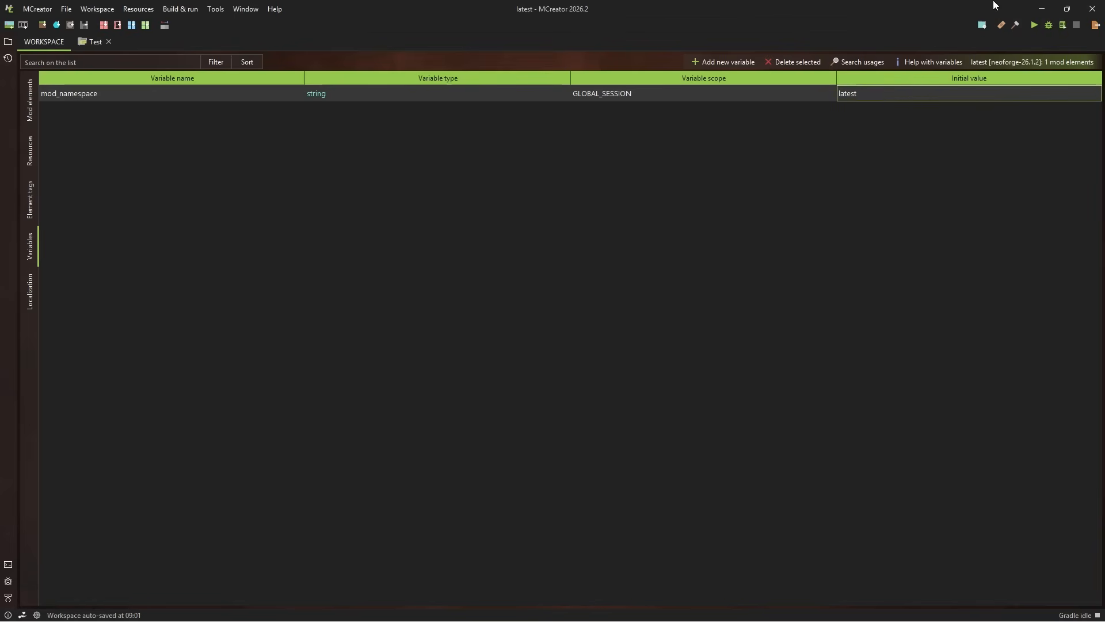
Copy the mod ID / namespace from the workspace's general settings and save the settings
click(91, 11)
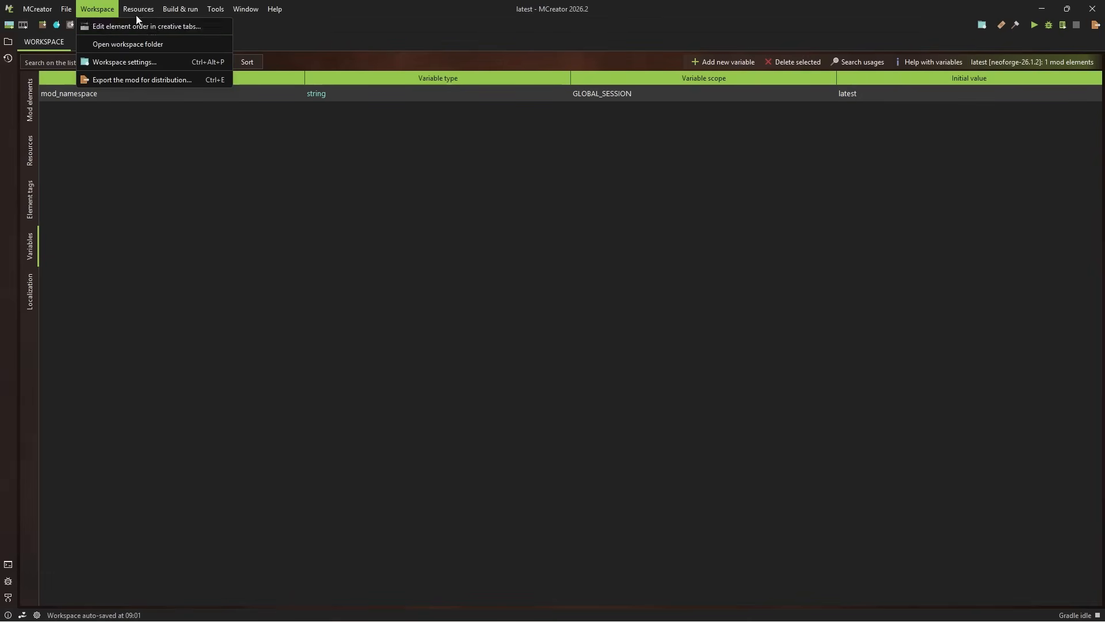
mouse_move(61, 11)
mouse_move(97, 9)
click(103, 58)
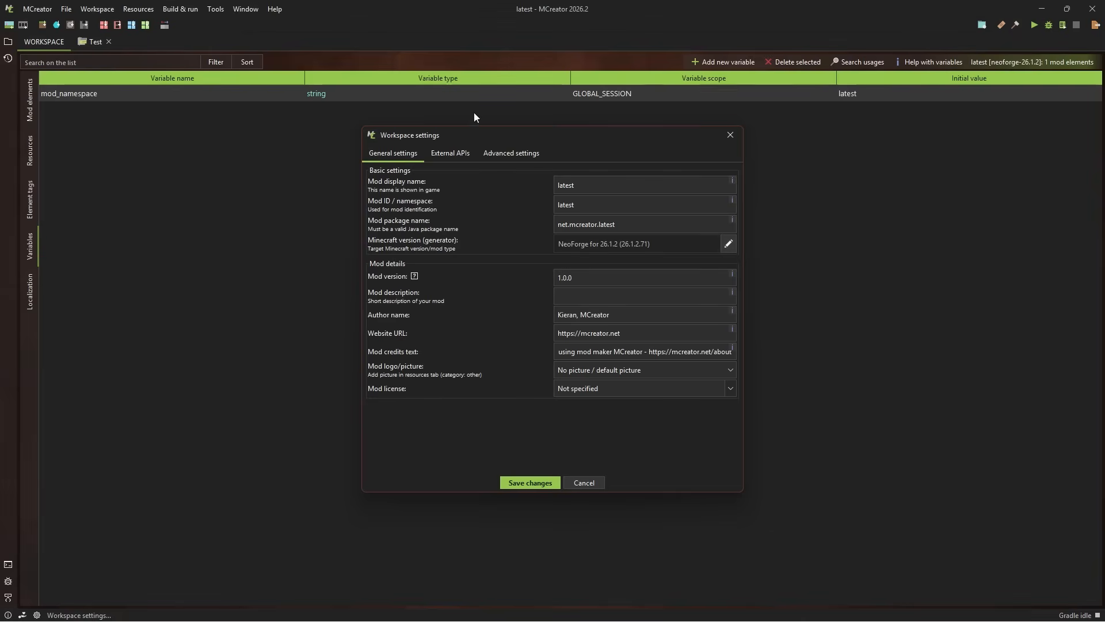
click(587, 201)
double_click(589, 199)
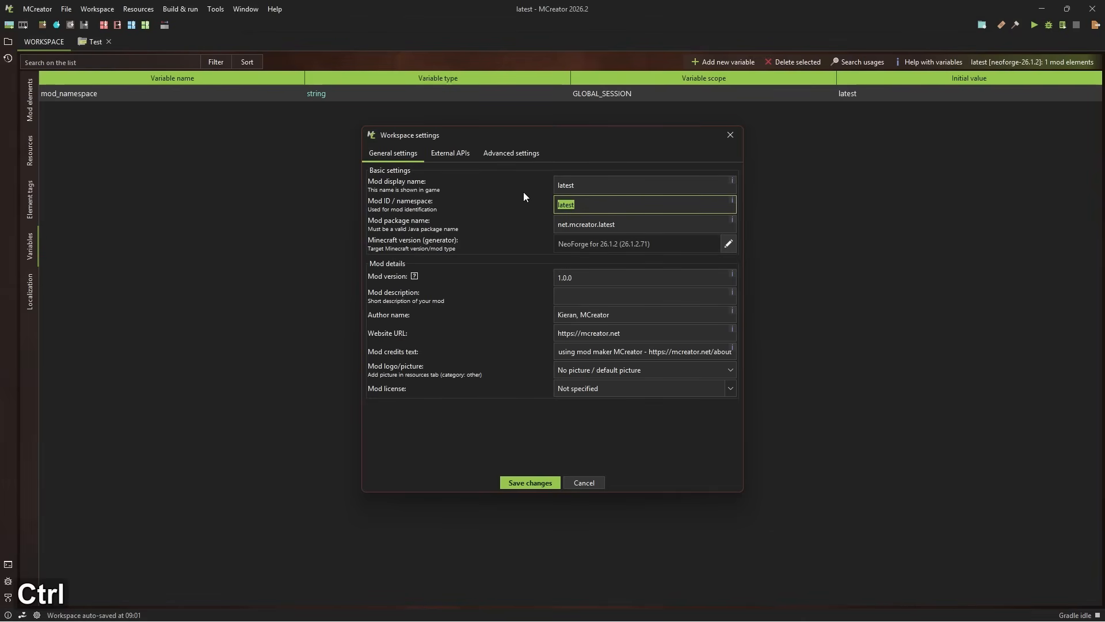
key(ctrl+c)
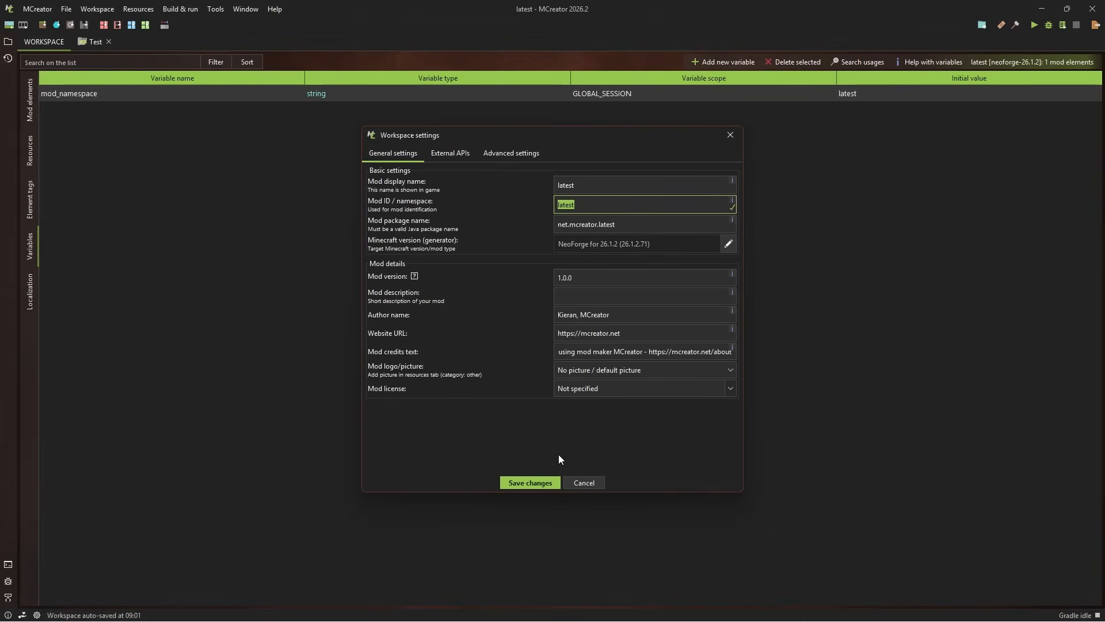
click(536, 482)
Replace the mod_namespace variable's initial value with the copied mod ID
double_click(881, 100)
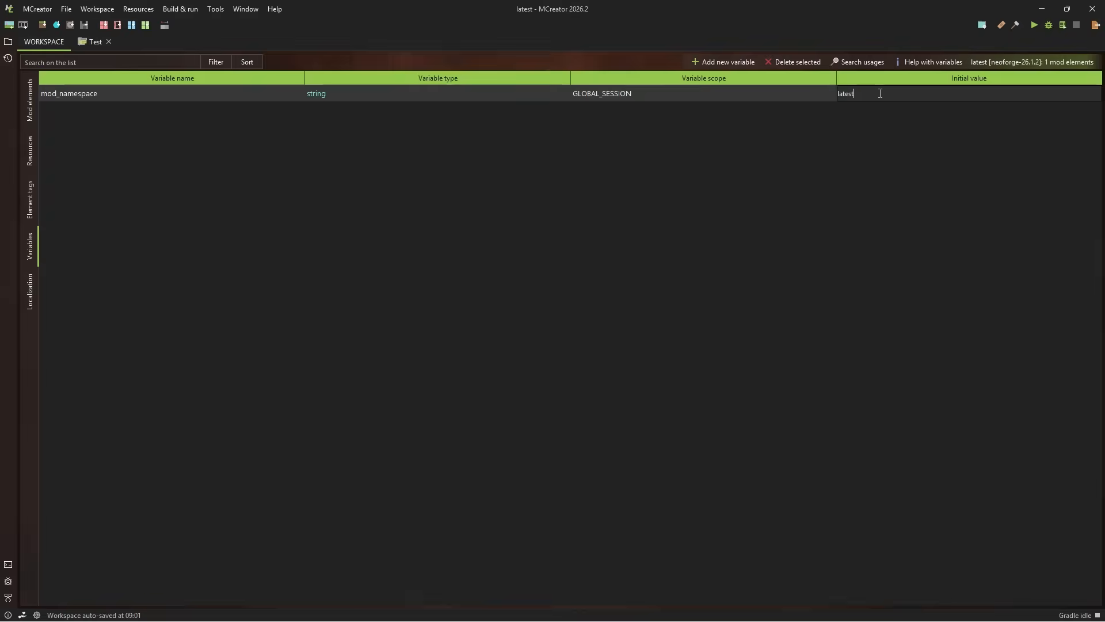
key(ctrl+a)
key(ctrl+v)
key(Return)
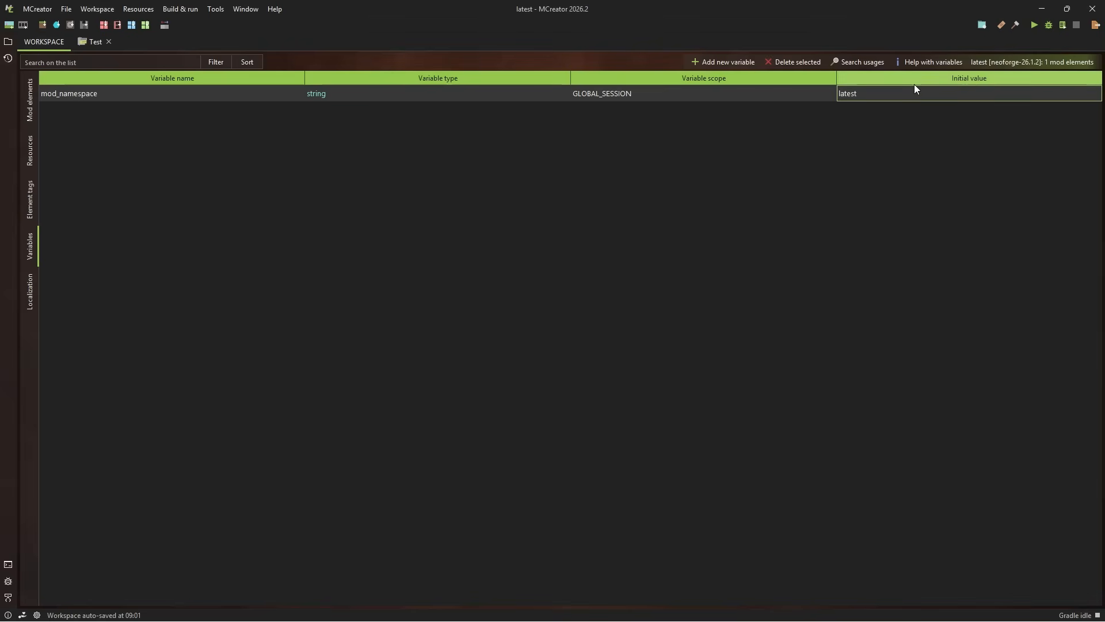
In the Test procedure, detach the mod:logs text from the block tag check and insert a "create text with" block instead
click(91, 47)
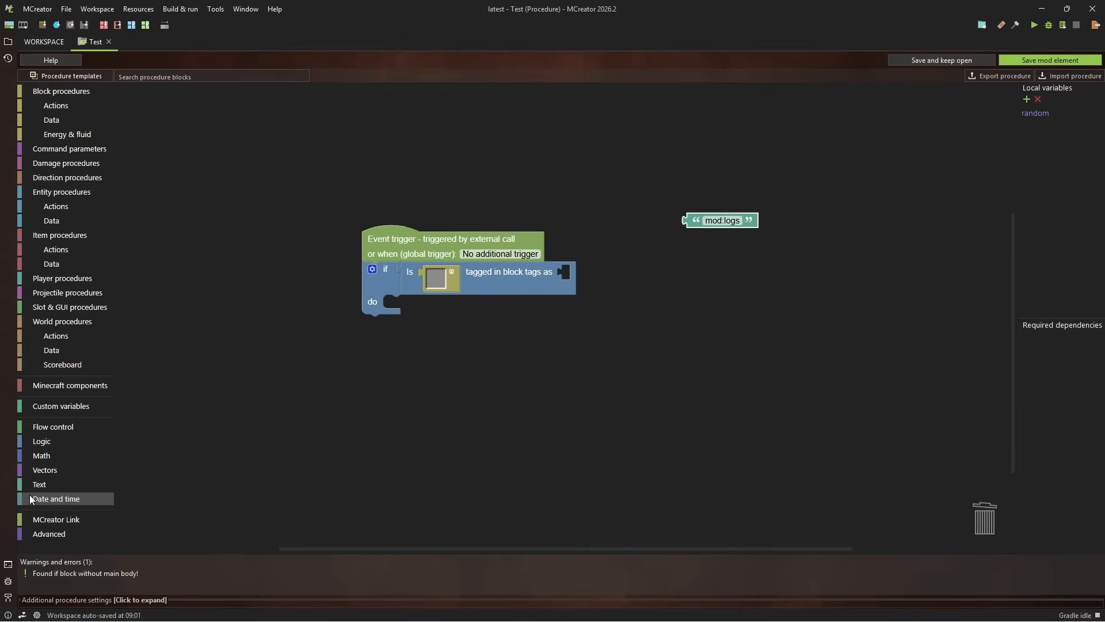
click(50, 488)
drag(180, 139, 614, 286)
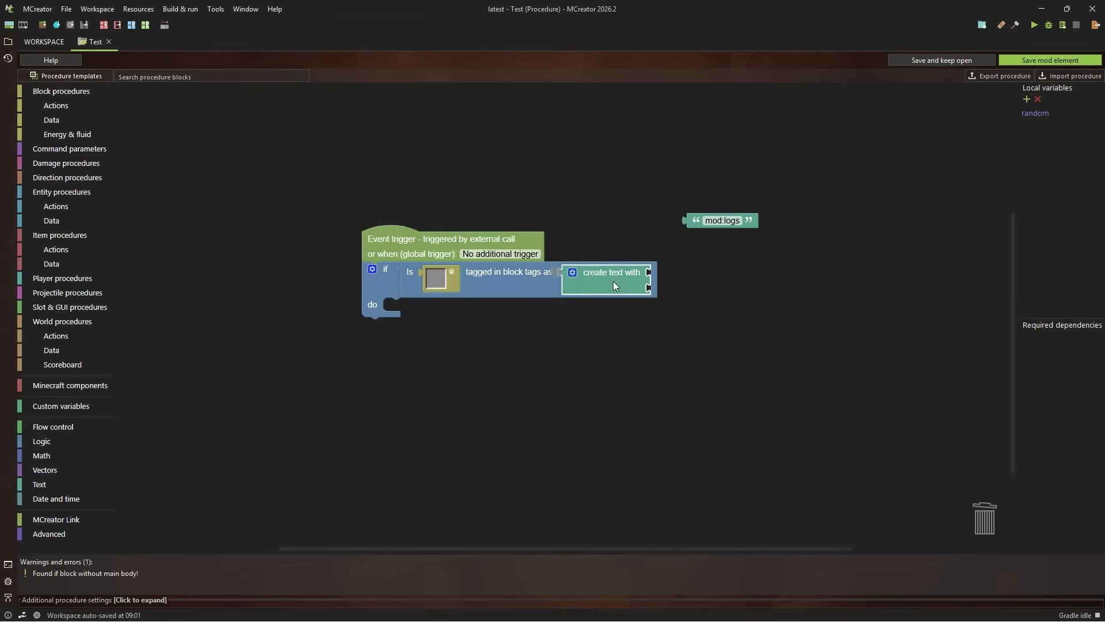
Attach the mod:logs text as the second part of the "create text with" block and change it to ore_blocks
drag(705, 222, 688, 290)
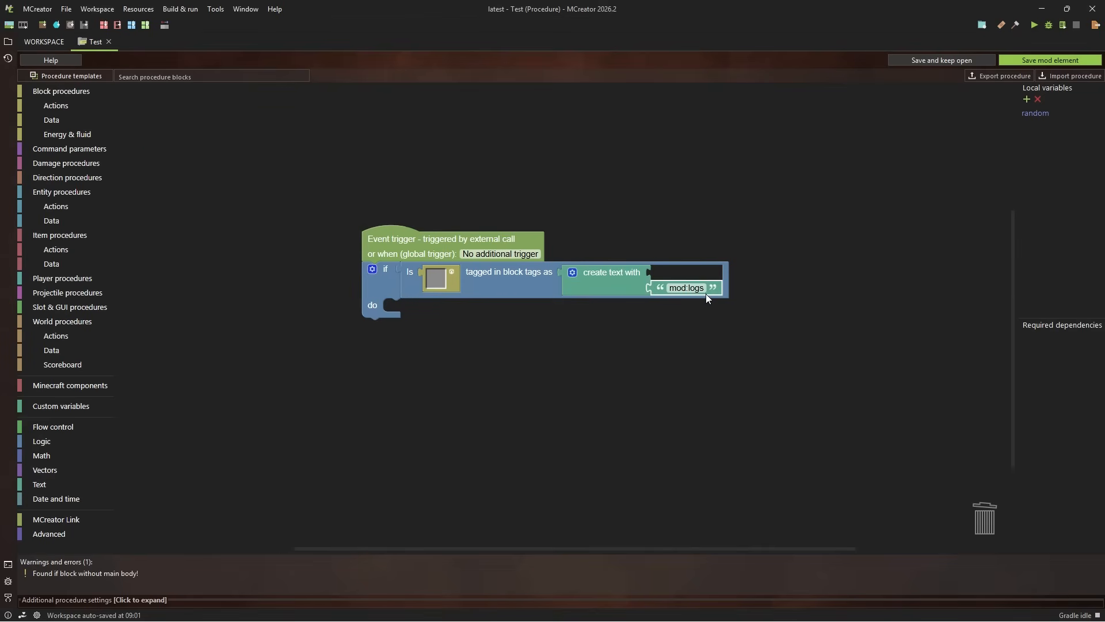
click(701, 288)
text(ore)
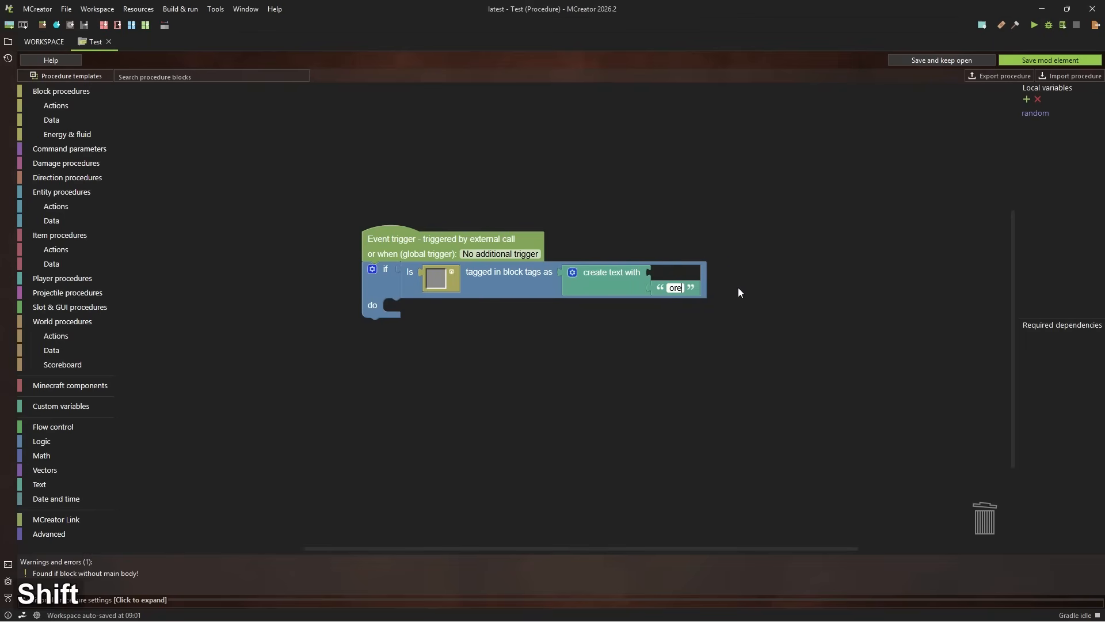
text(_blocks)
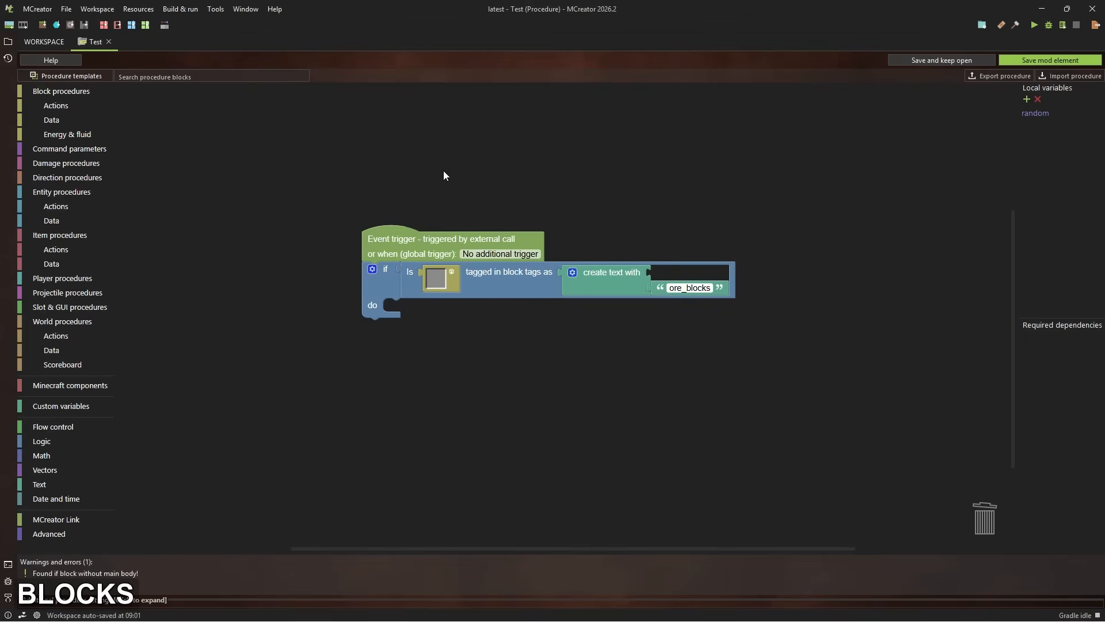
Examine the custom block tag's entry in the workspace's element tags
click(43, 42)
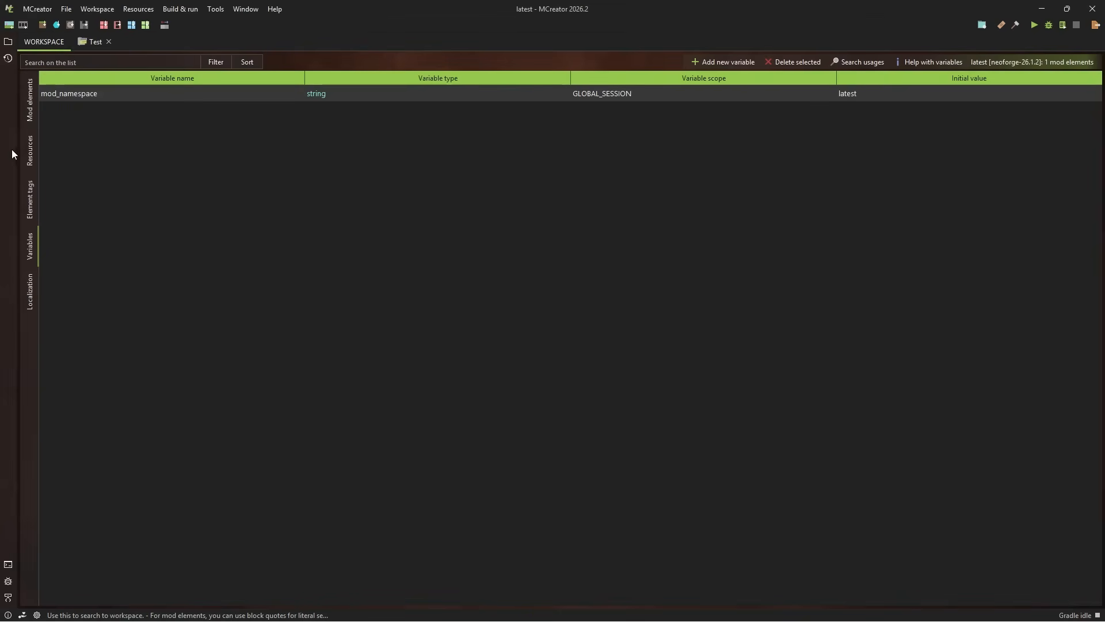
click(30, 191)
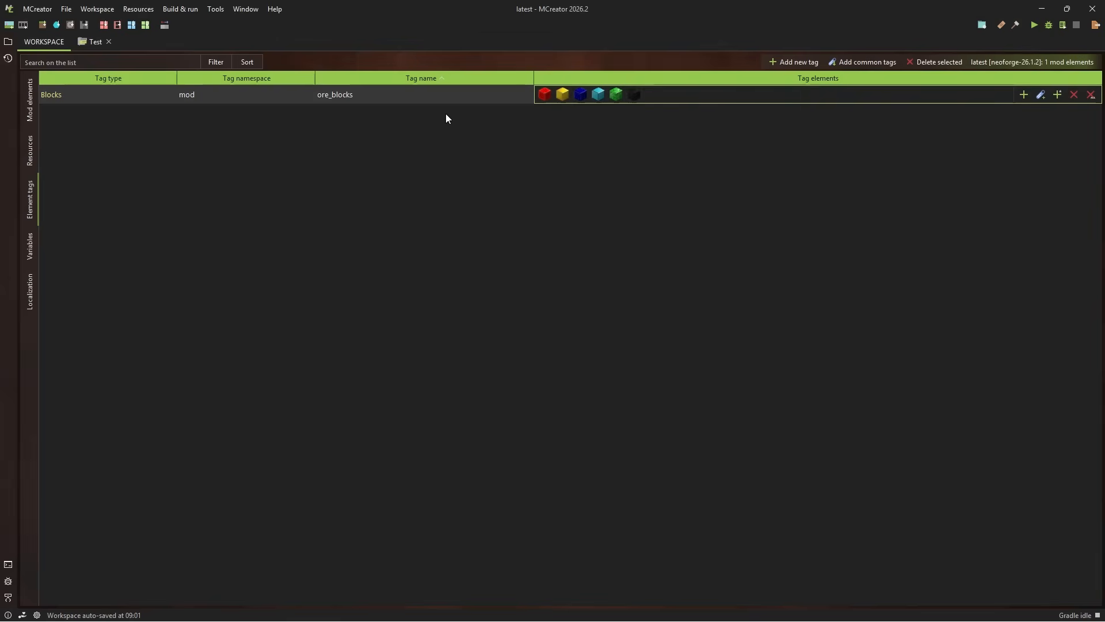
Return to the Test procedure and insert a Get text variable block as the first part of the "create text with" block
click(84, 41)
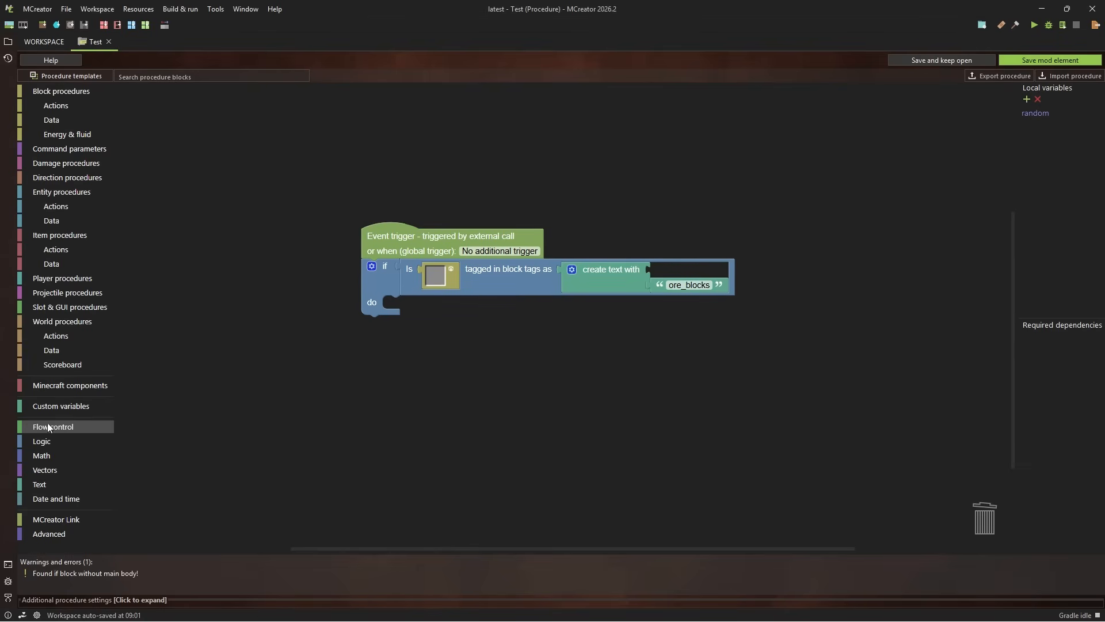
click(61, 406)
drag(159, 303, 676, 281)
right_click(424, 347)
right_click(435, 364)
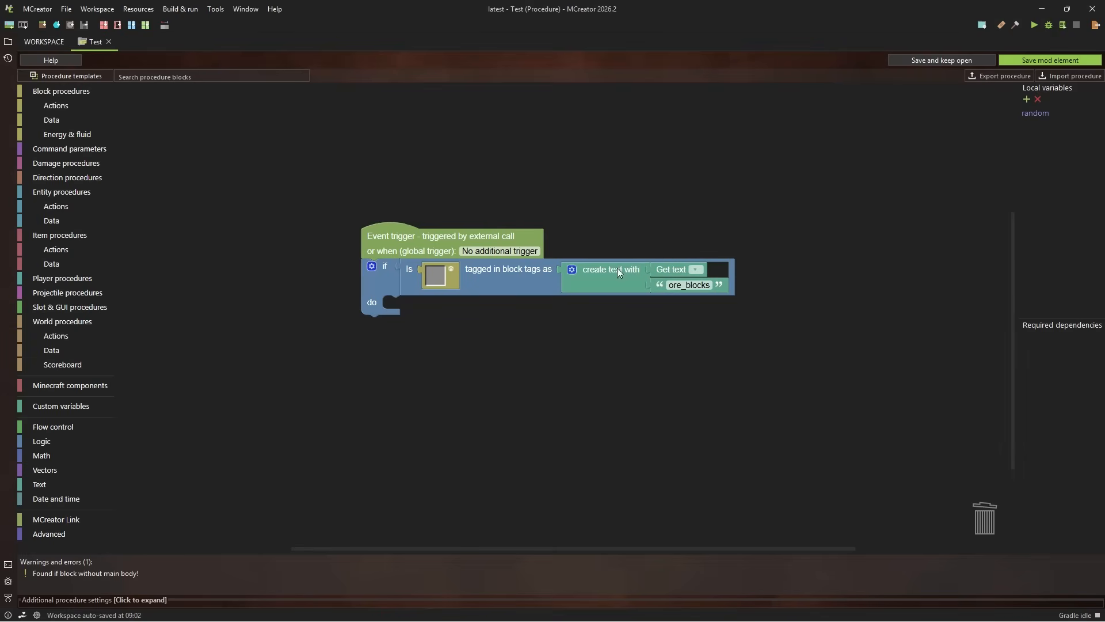
Delete the local variable random from the Test procedure
click(1035, 114)
click(1037, 99)
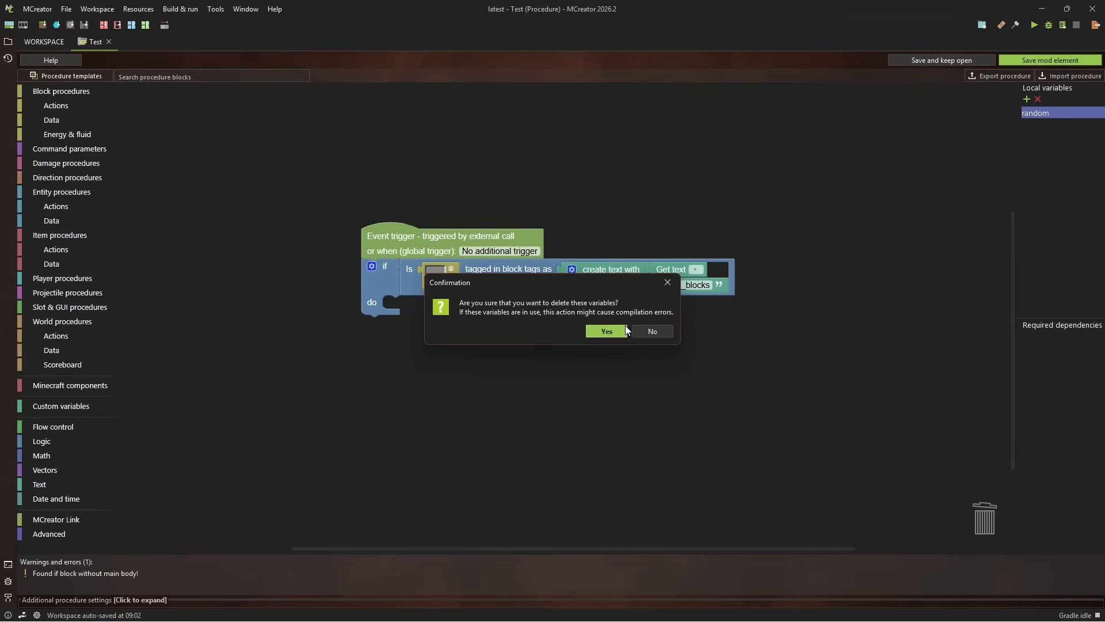
click(609, 333)
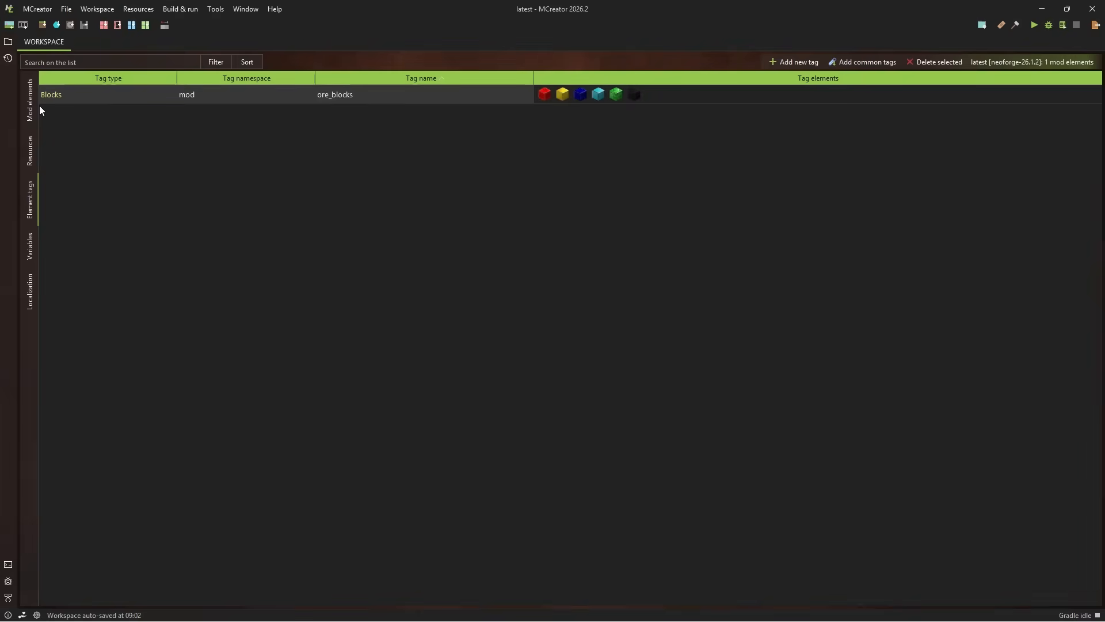
Reopen the Test procedure from the workspace's mod elements
click(38, 109)
click(35, 152)
click(36, 111)
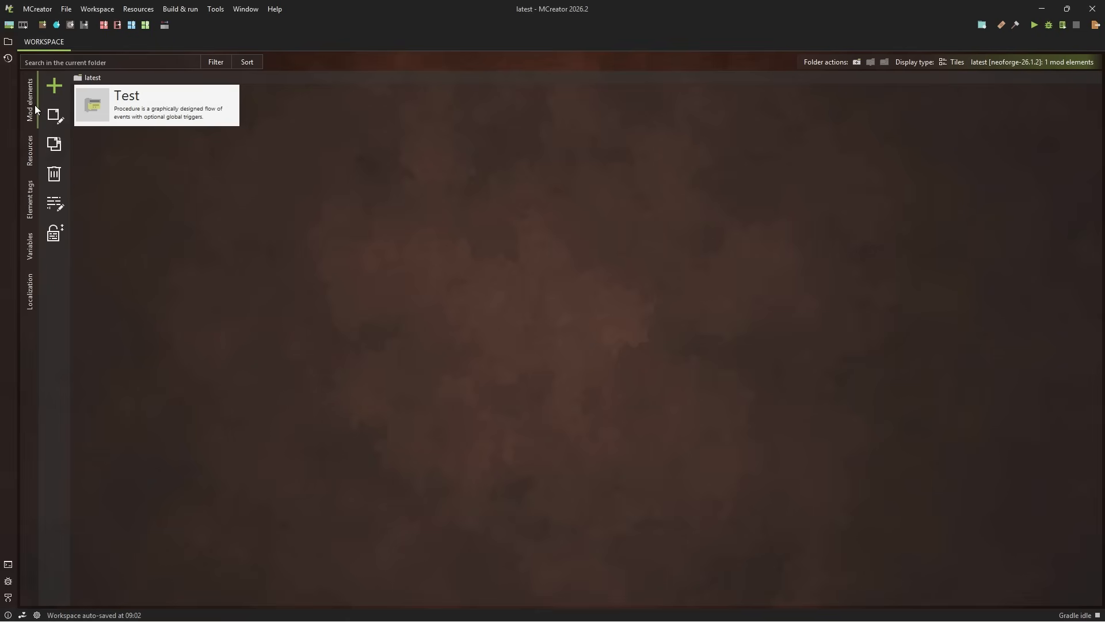
double_click(164, 102)
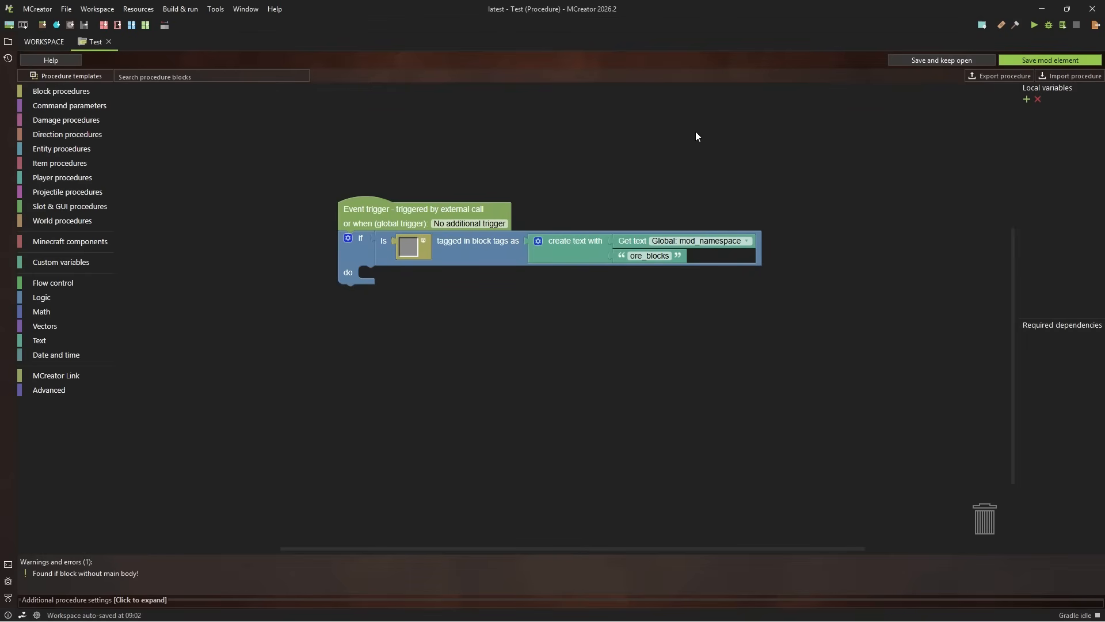
drag(729, 224, 769, 182)
scroll(697, 208, up, 1)
drag(572, 182, 598, 195)
drag(798, 140, 834, 146)
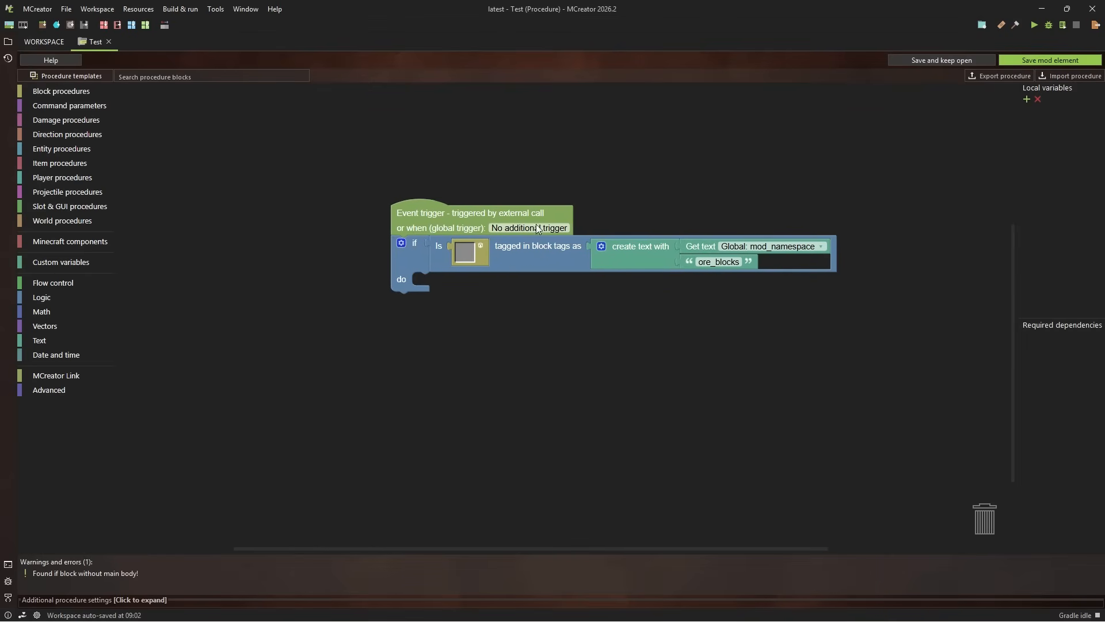
Replace the empty block selector in the block tag check with a Provided blockstate block
right_click(465, 253)
click(491, 323)
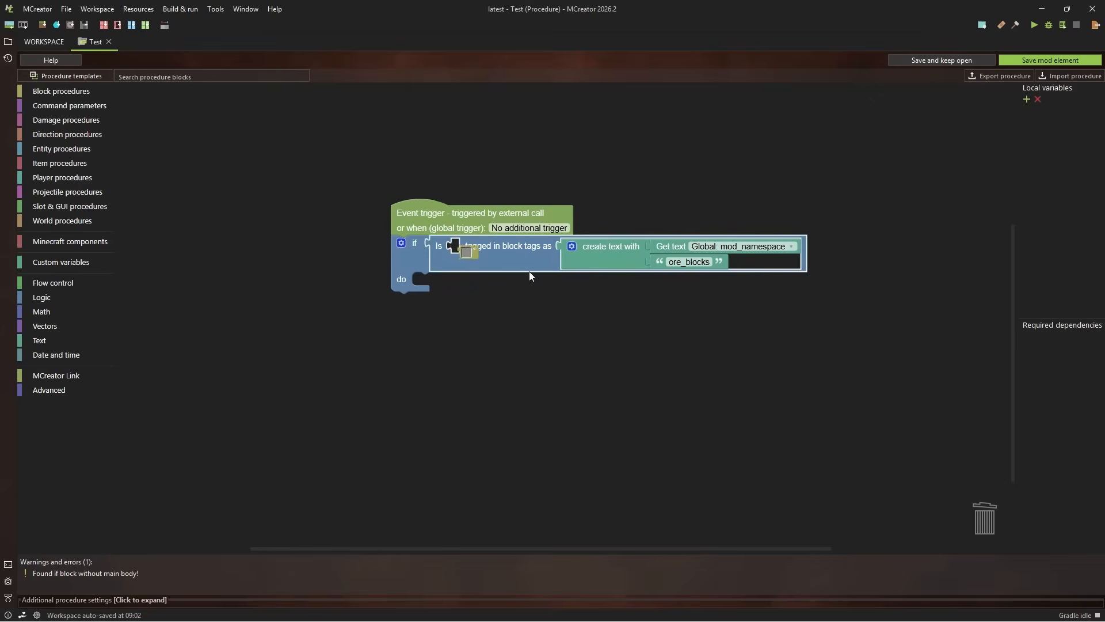
click(663, 157)
click(60, 261)
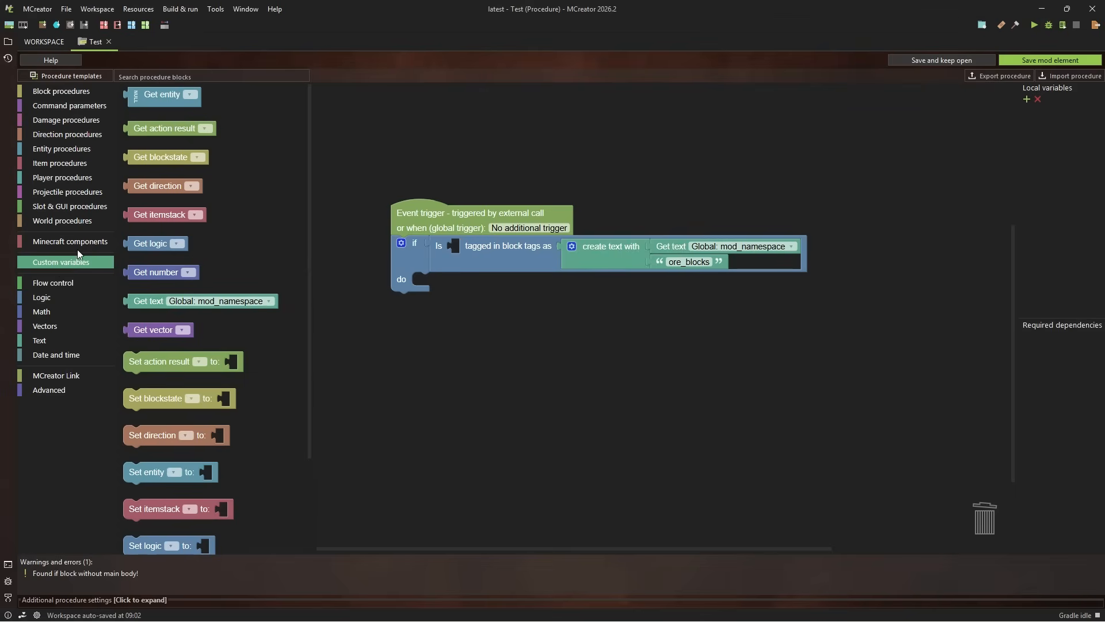
click(77, 246)
drag(146, 493, 547, 251)
Set the procedure's global trigger to "Player right clicks block"
click(543, 229)
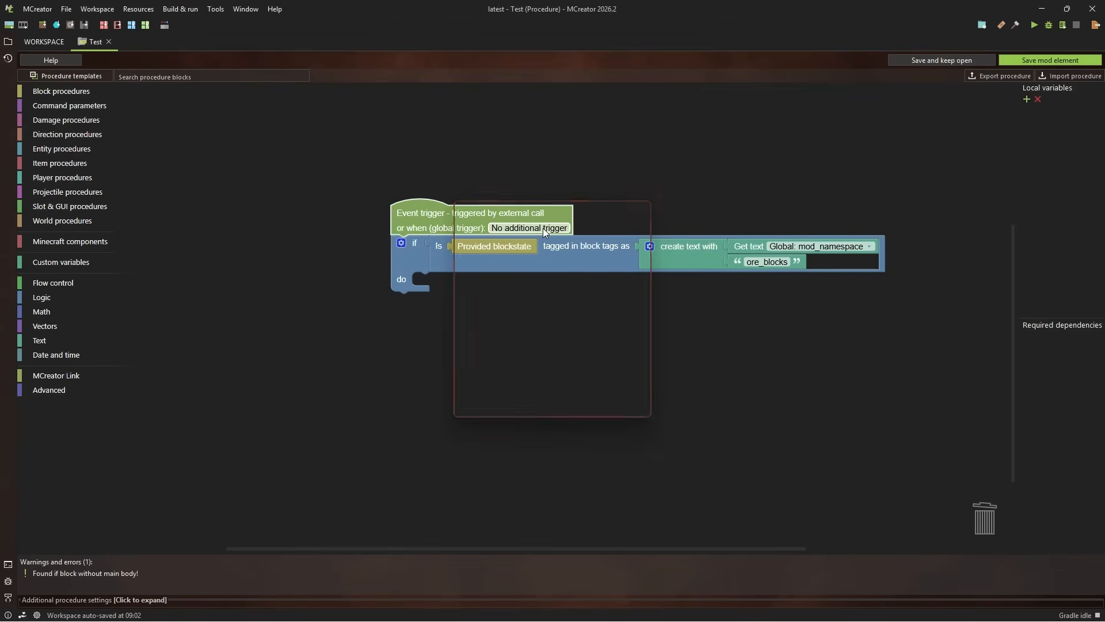
text(m)
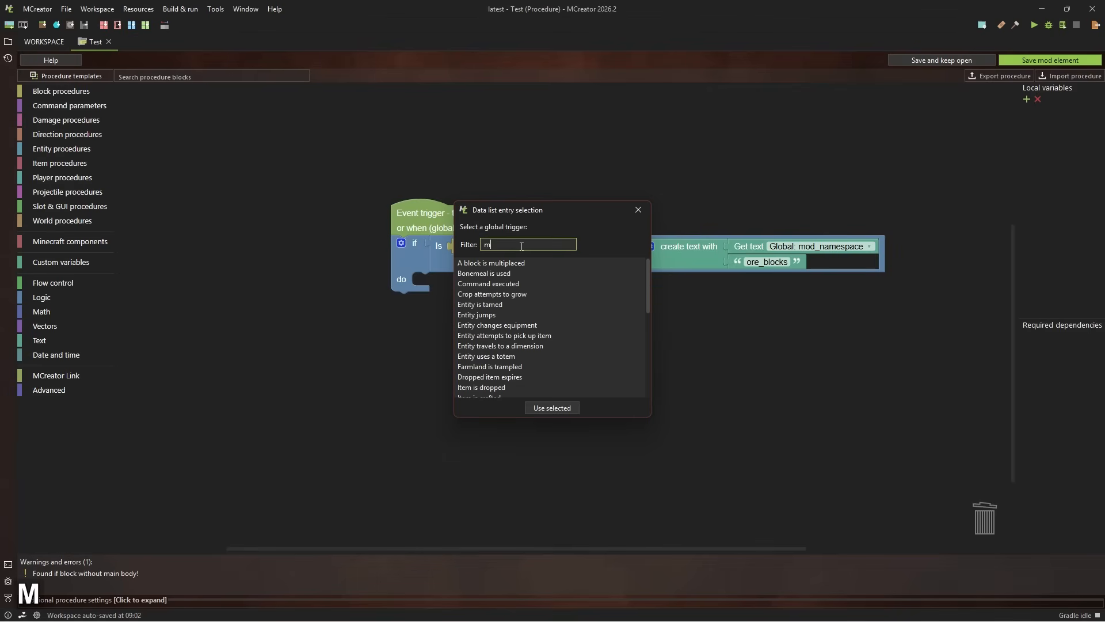
key(BackSpace)
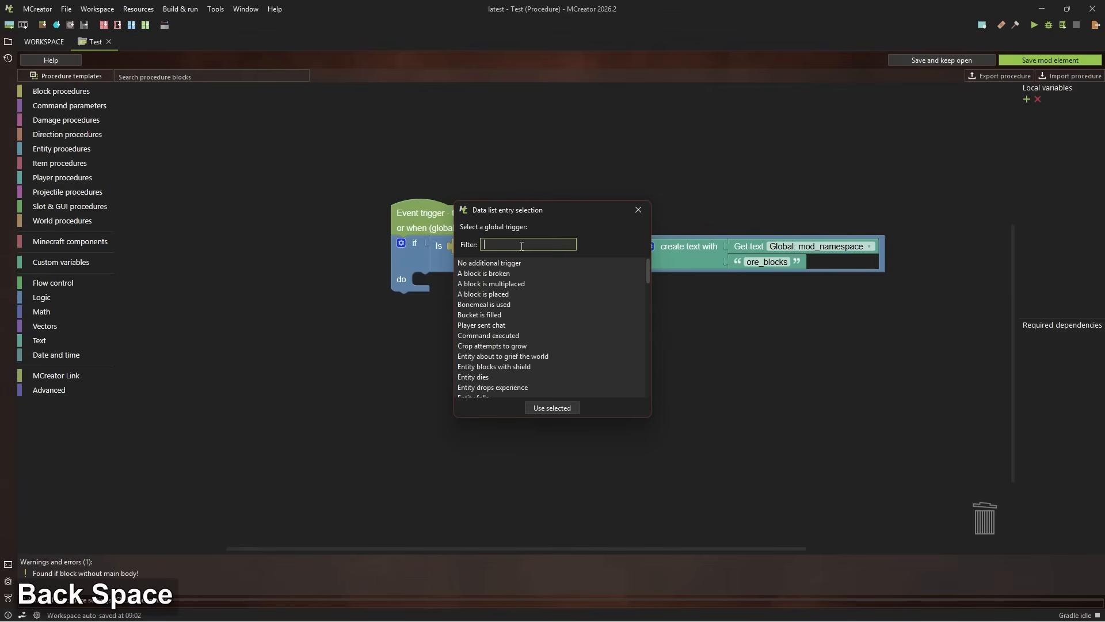
text(right)
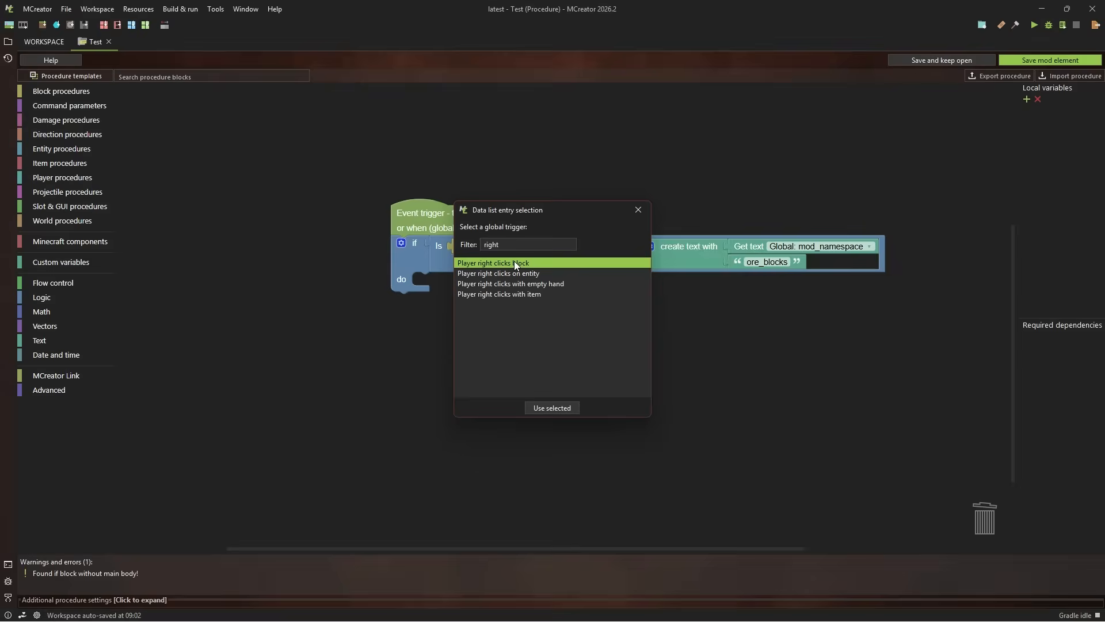
double_click(513, 263)
drag(739, 198, 696, 143)
Add the player action block "Send message" inside the do section of the if block
click(52, 284)
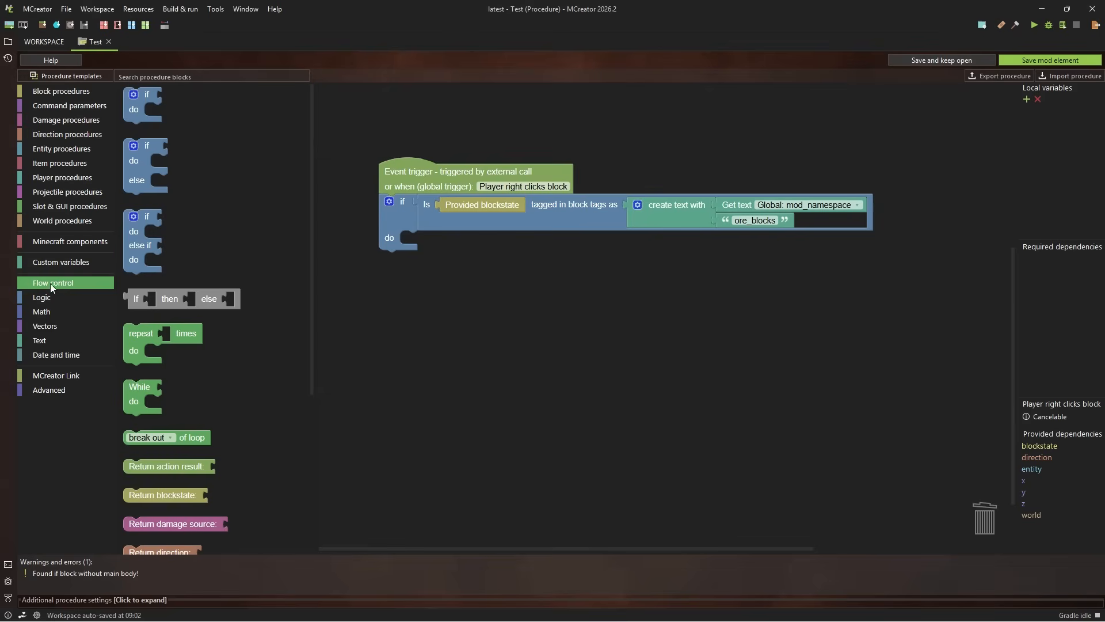
click(52, 294)
click(58, 262)
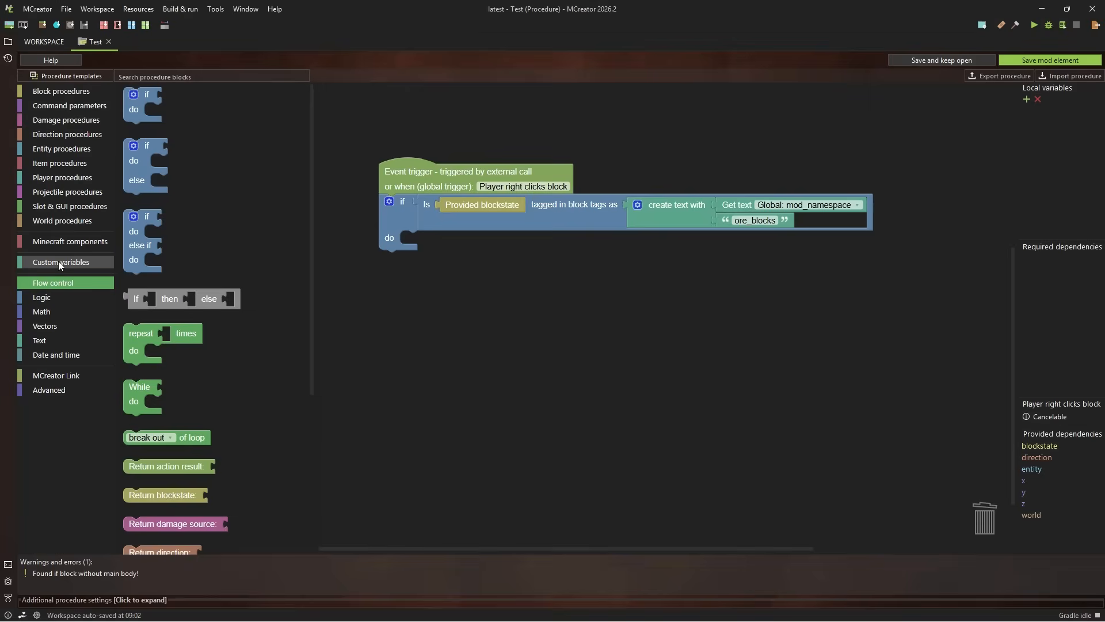
click(72, 177)
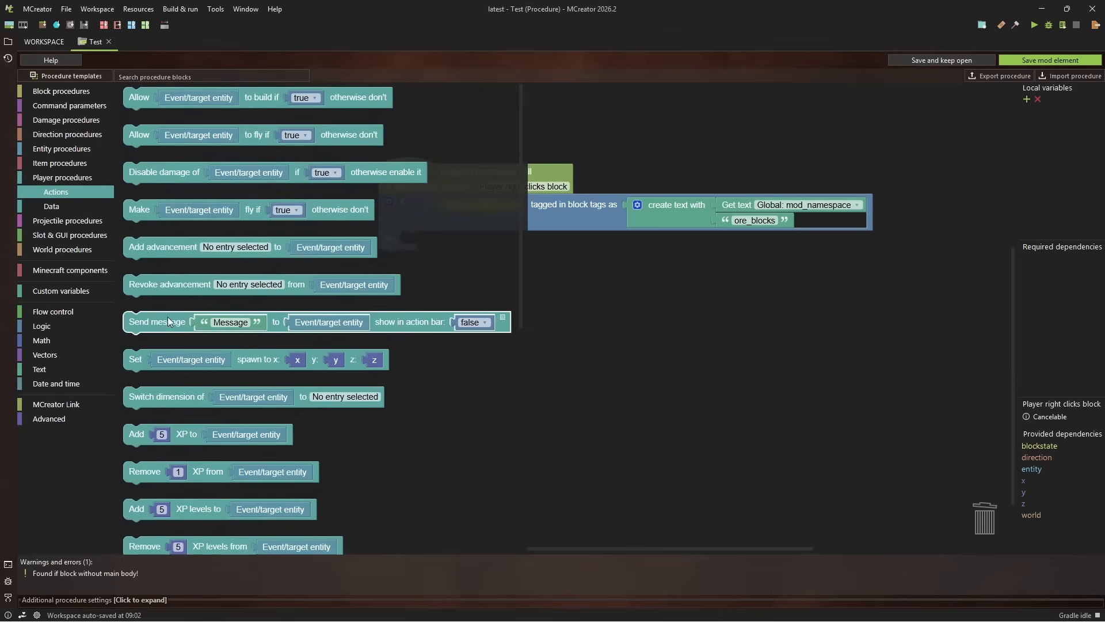
drag(167, 317, 438, 253)
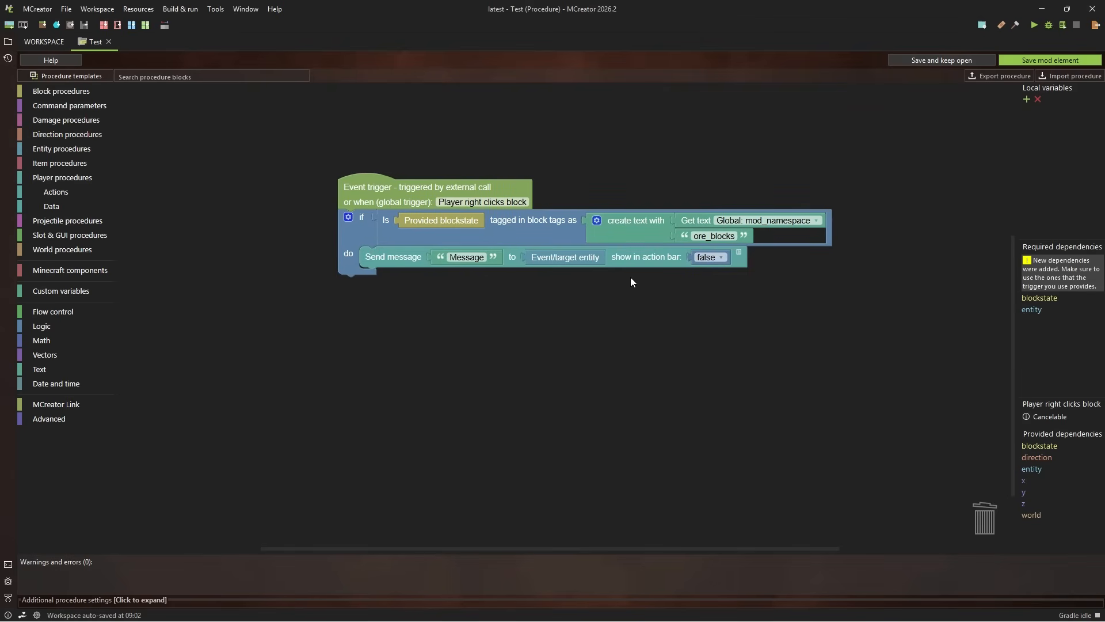
drag(584, 289, 572, 298)
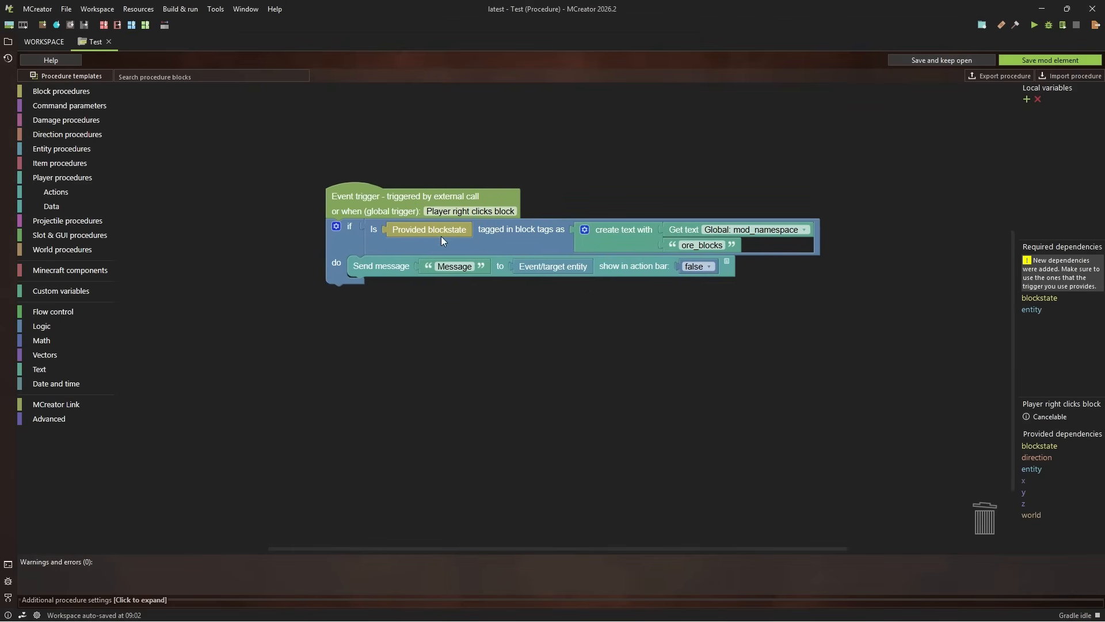
Duplicate the Provided blockstate block from the tag check and leave the copy free below the procedure
right_click(426, 237)
click(445, 252)
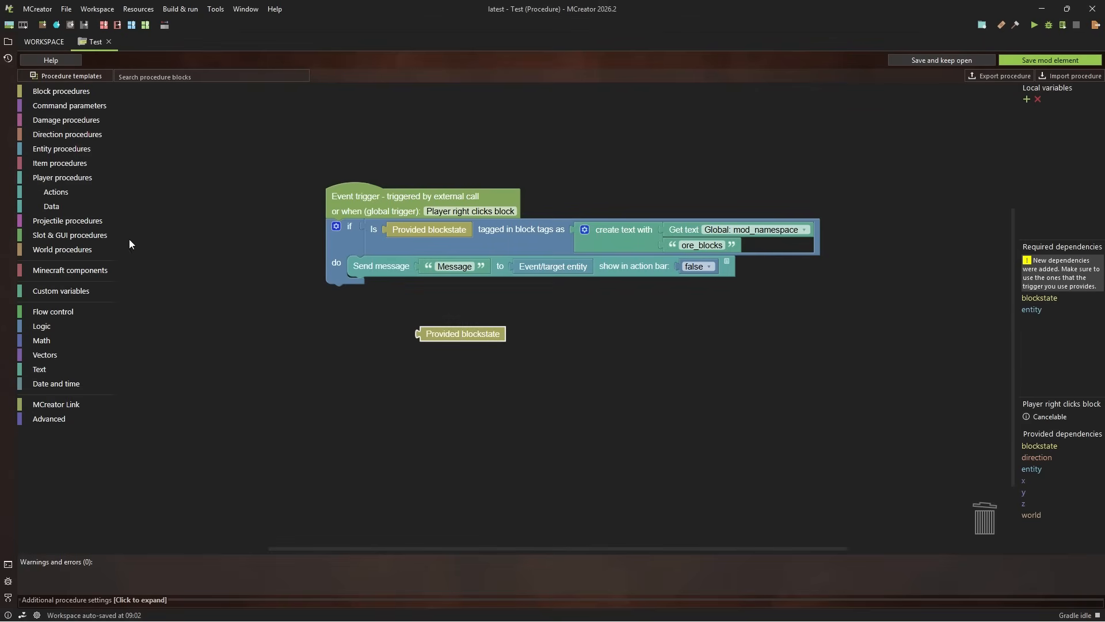
click(61, 92)
click(65, 120)
scroll(358, 142, down, 2)
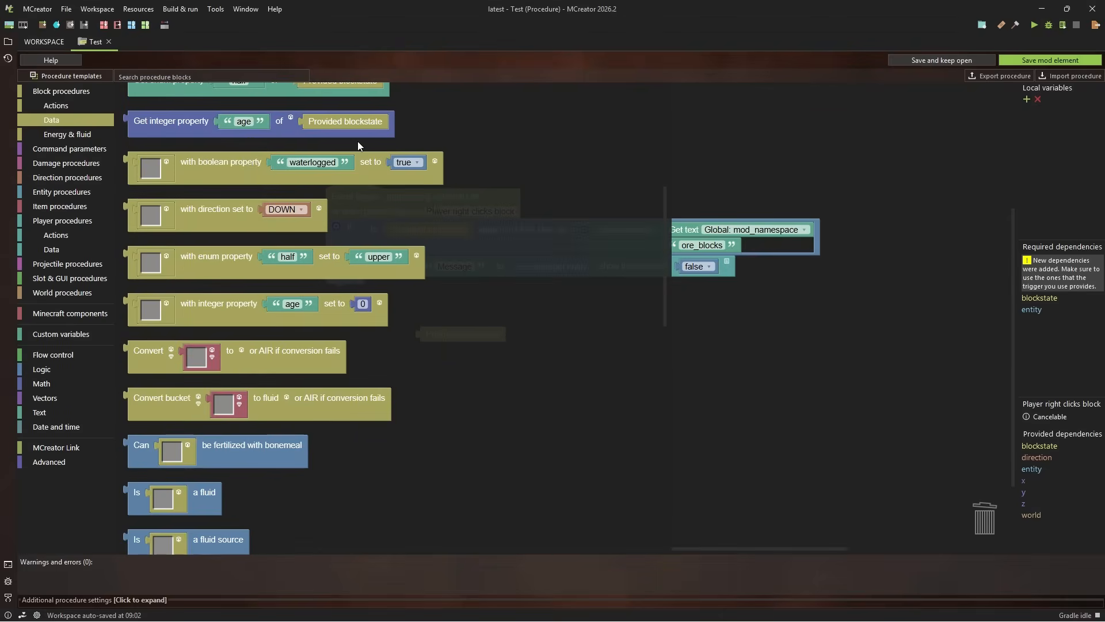
scroll(357, 142, up, 1)
scroll(358, 141, down, 3)
scroll(358, 141, down, 6)
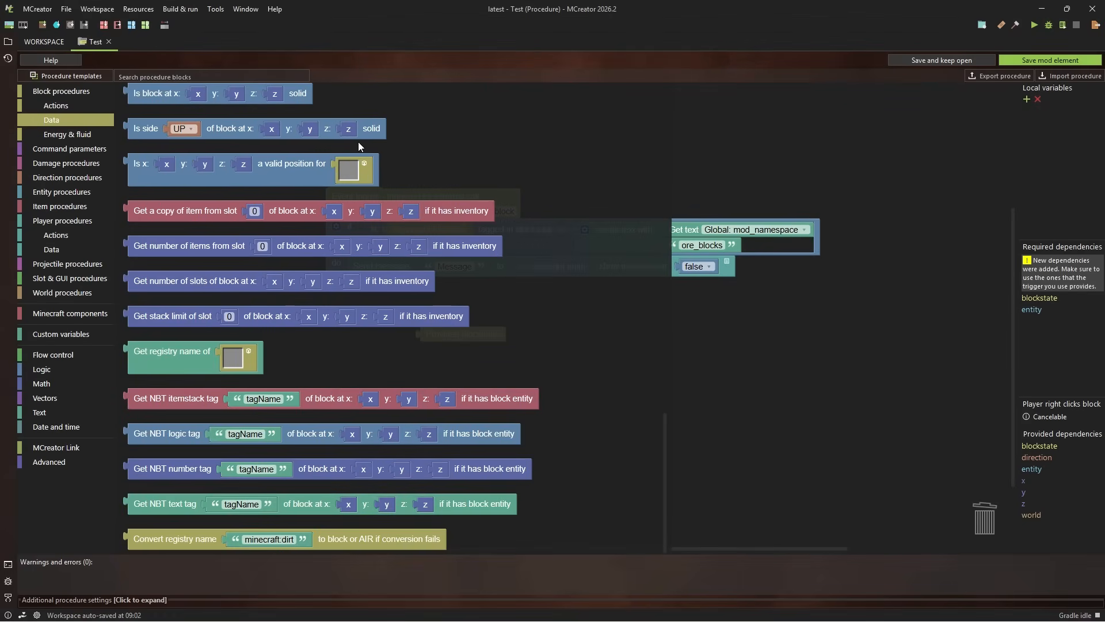
drag(160, 367, 354, 377)
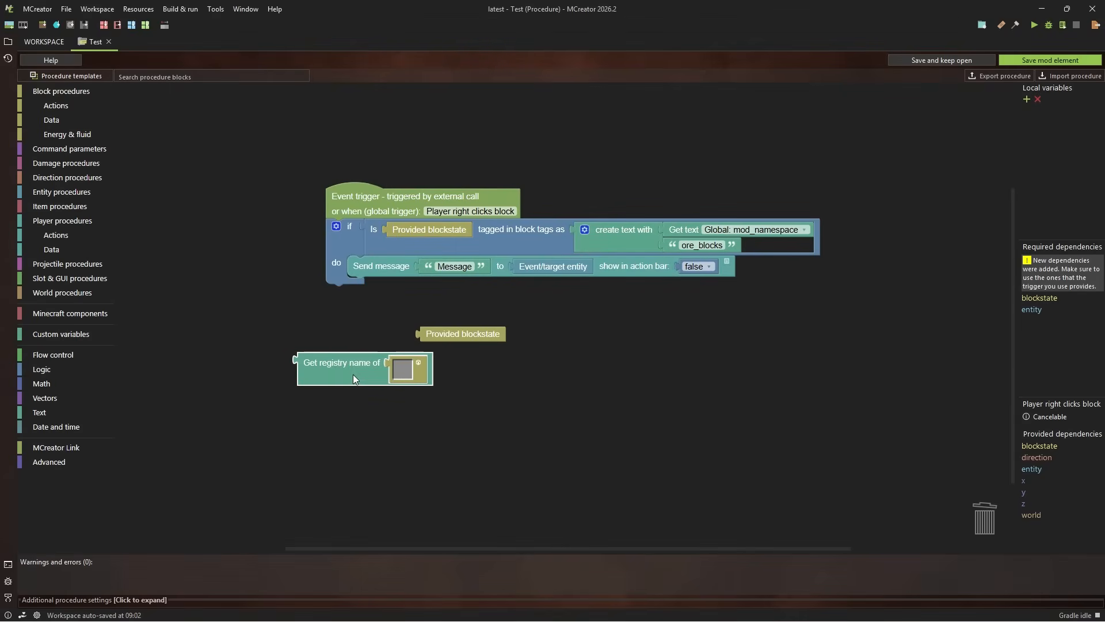
right_click(319, 368)
click(352, 433)
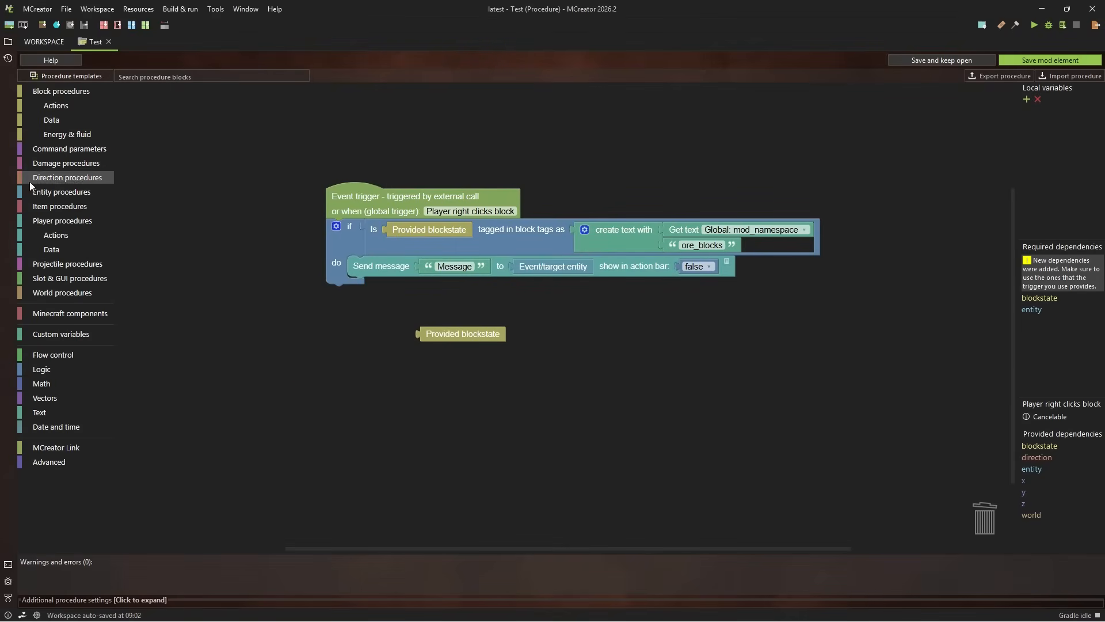
Place a "Get registry name of" block below the procedure and delete the empty block selector inside it
click(58, 120)
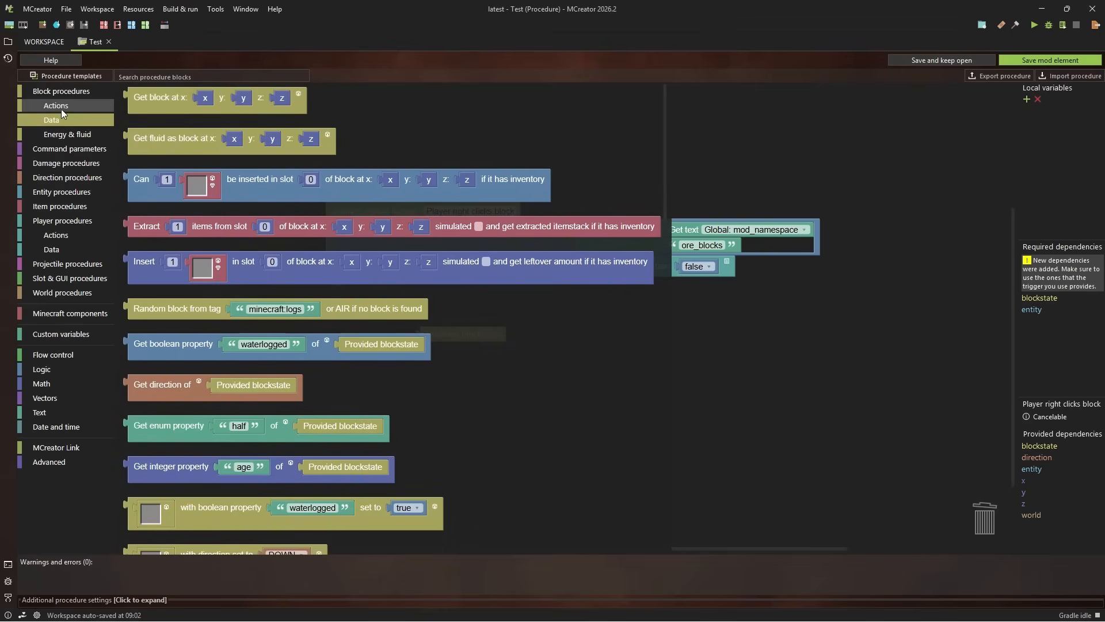
click(61, 109)
click(56, 121)
scroll(215, 146, down, 5)
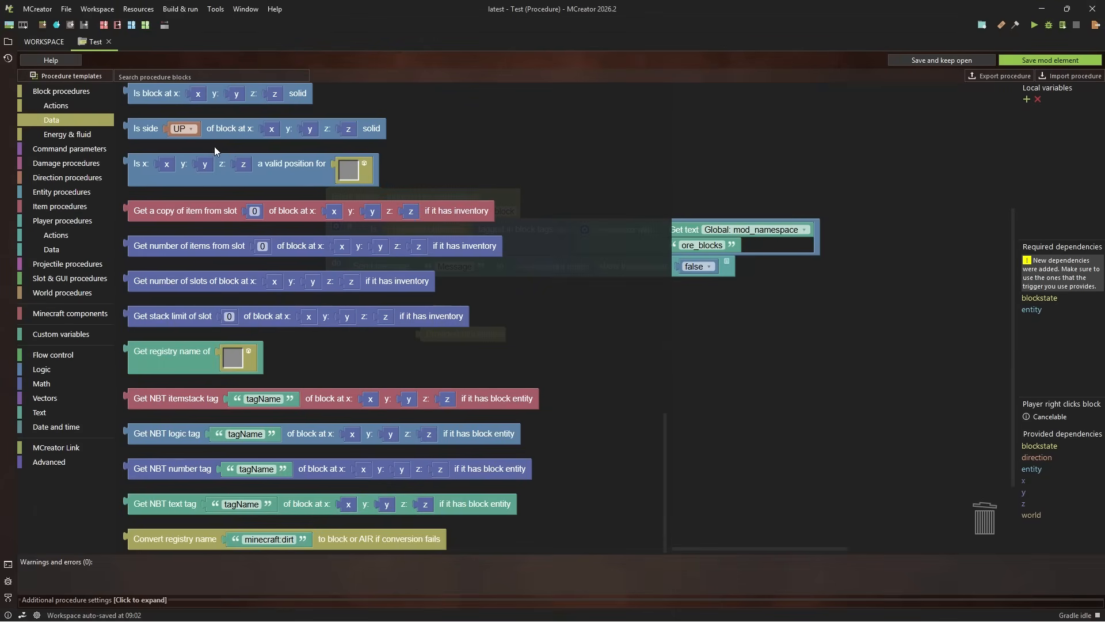
drag(180, 361, 490, 380)
right_click(561, 385)
click(596, 467)
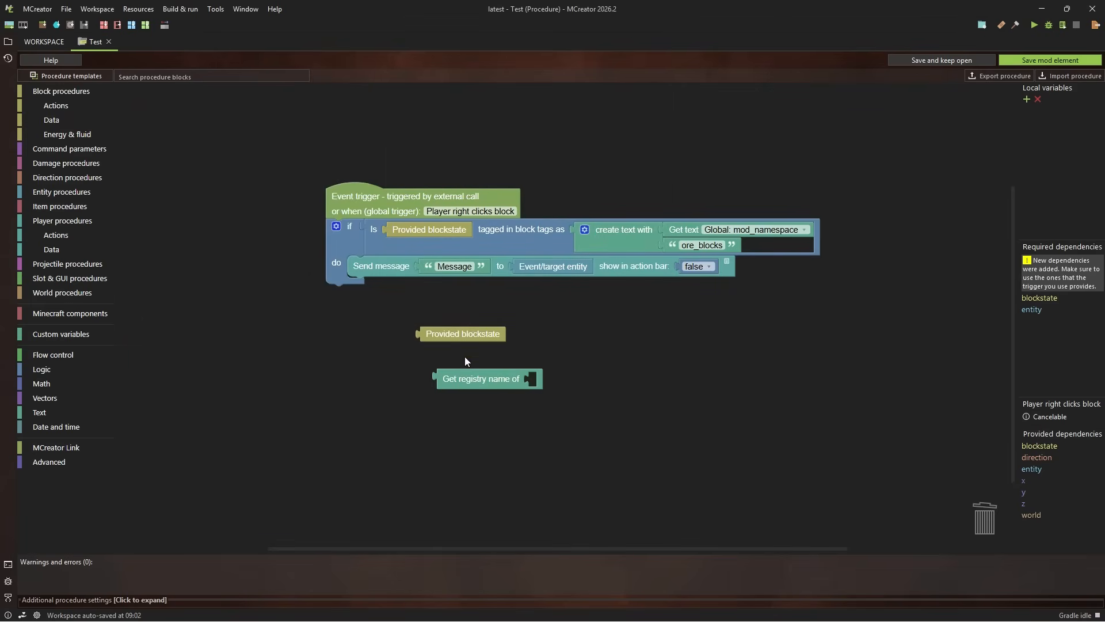
Replace the Send message block's default text with the registry name of the Provided blockstate, and save the mod element
drag(463, 334, 443, 233)
right_click(458, 268)
click(493, 338)
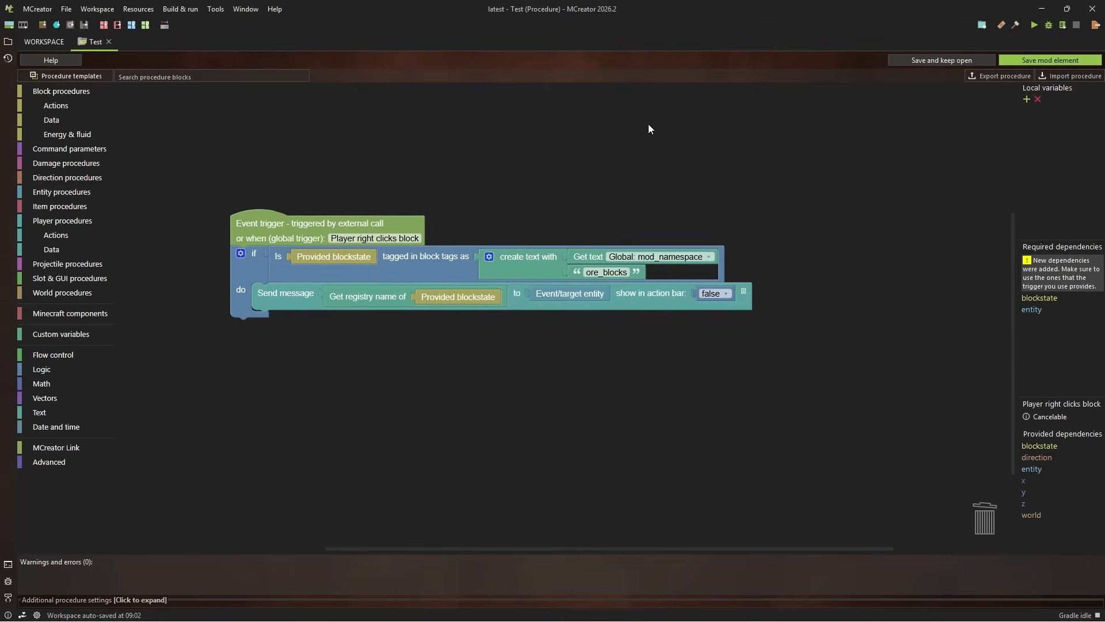
click(1034, 61)
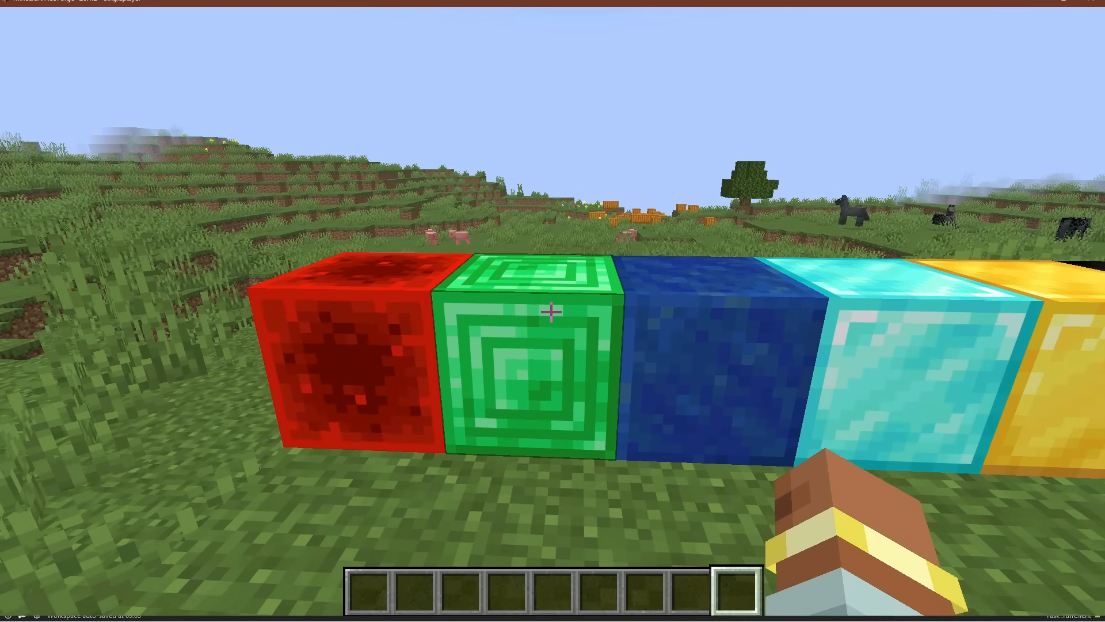
In the running Minecraft client, set the debug option looking_at_block_tags to In Overlay and finish editing the debug options
key(F3)
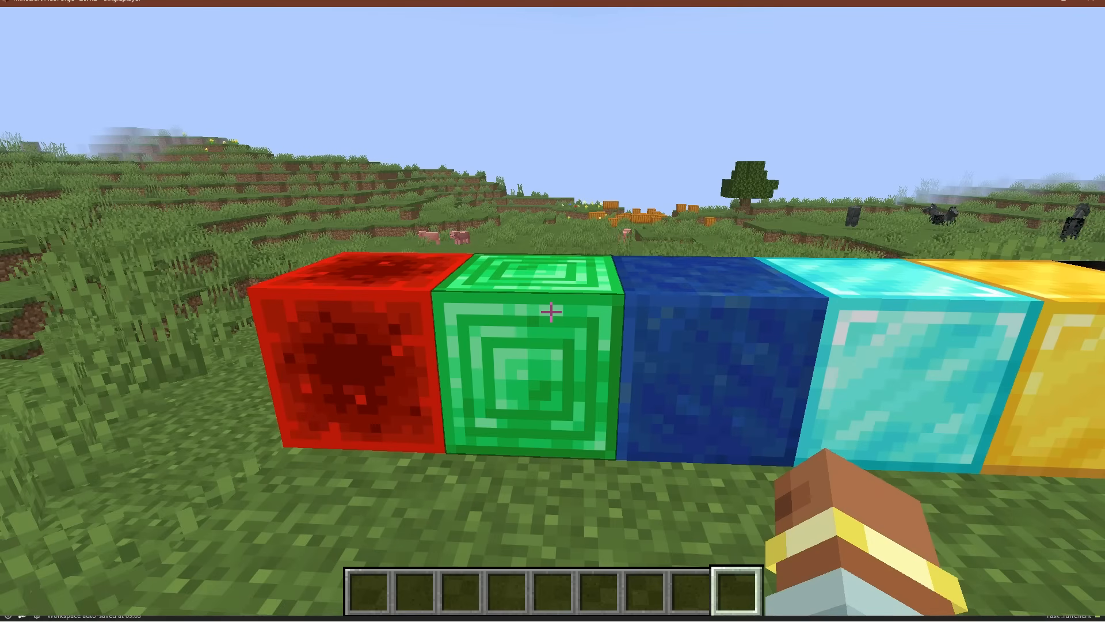
key(F6)
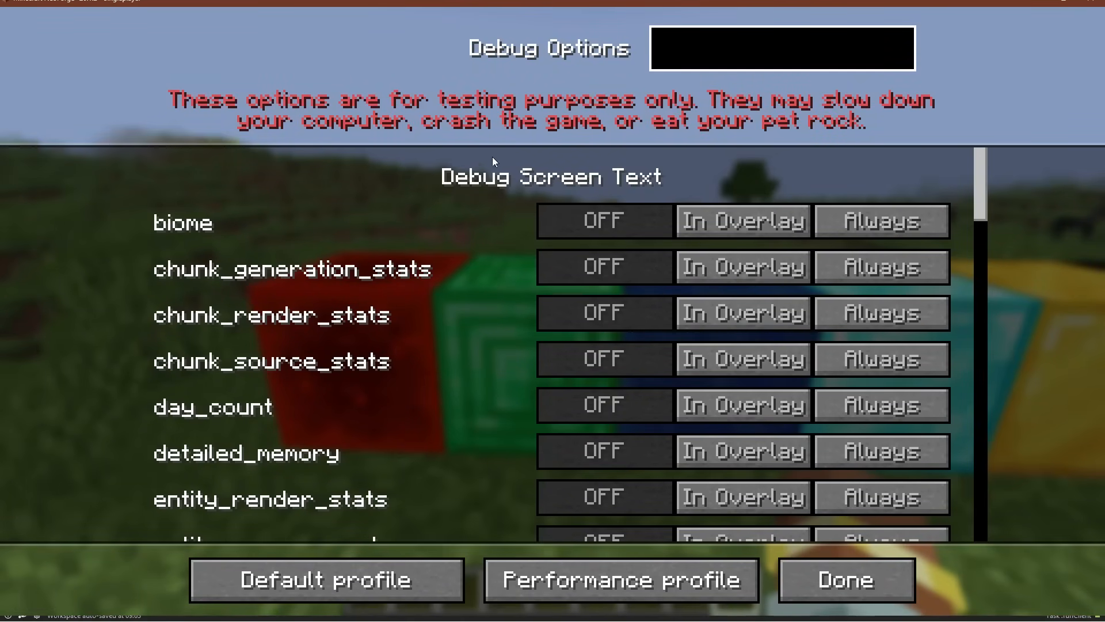
scroll(501, 167, down, 8)
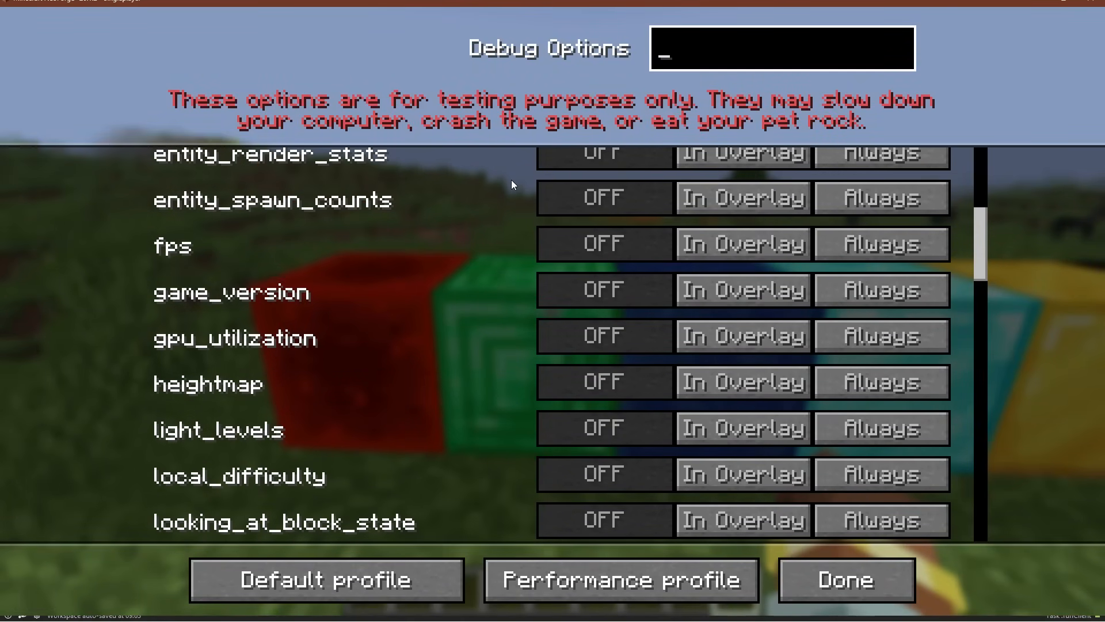
scroll(512, 184, down, 5)
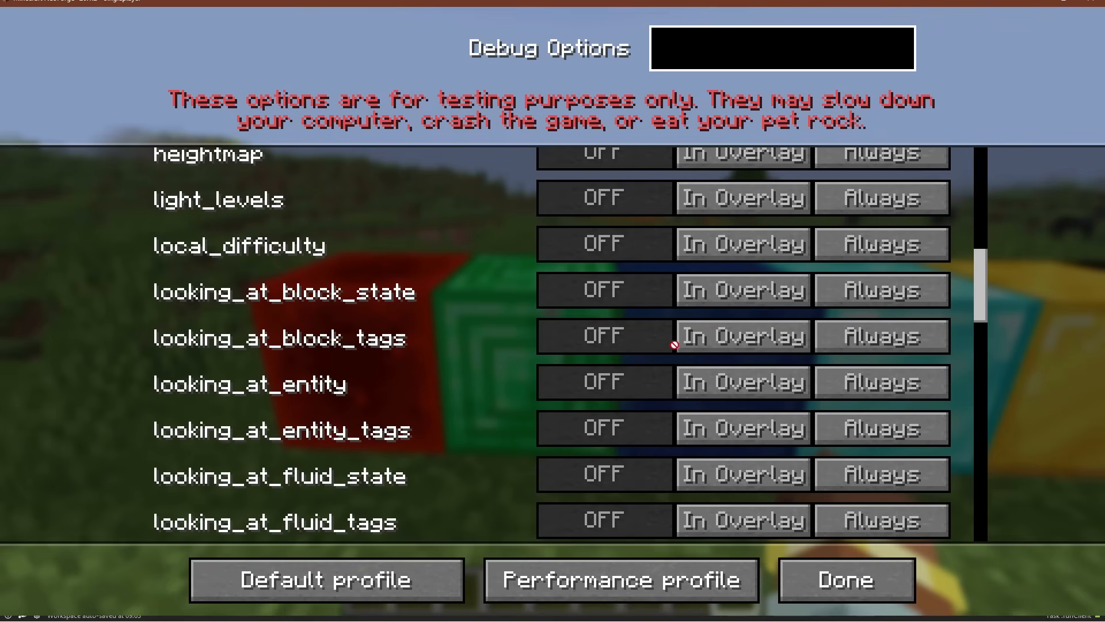
click(764, 340)
click(891, 579)
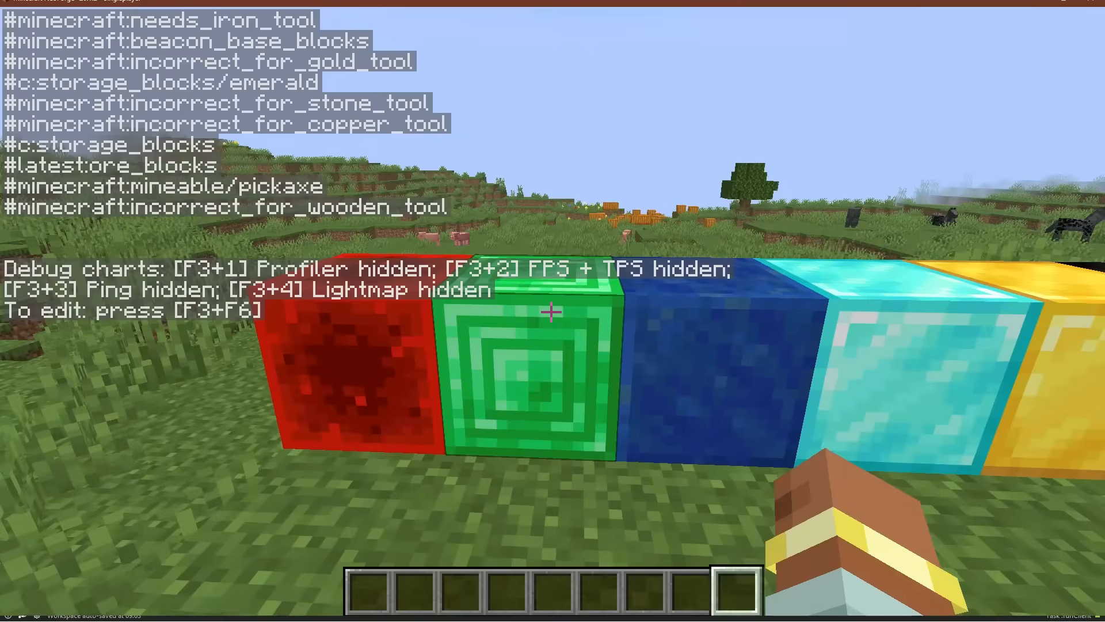
Walk along the row of ore blocks from the redstone block to the iron block and examine each block's tags
key(a)
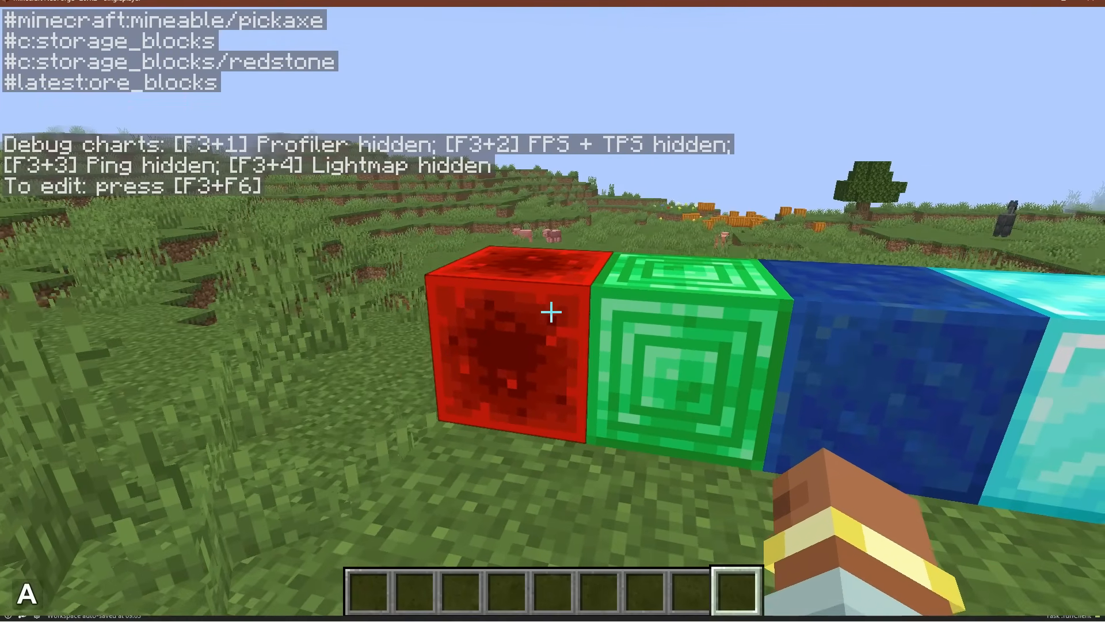
key(w)
key(d)
key(d)
key(d)
key(d)
key(d)
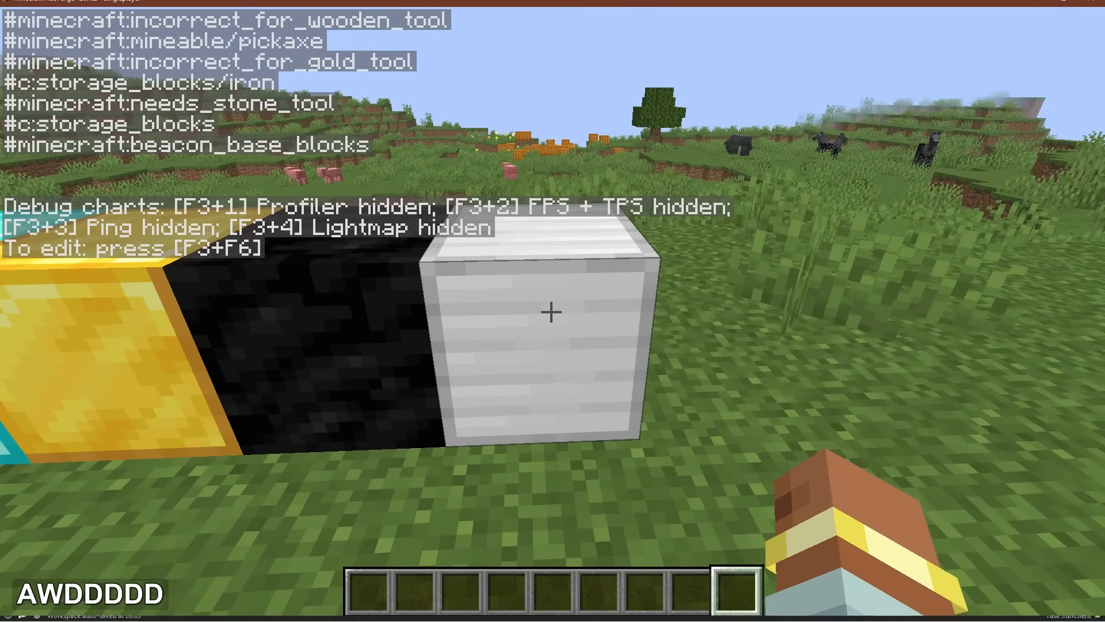
Walk back along the row of blocks and examine the tags of the emerald and redstone blocks
key(a)
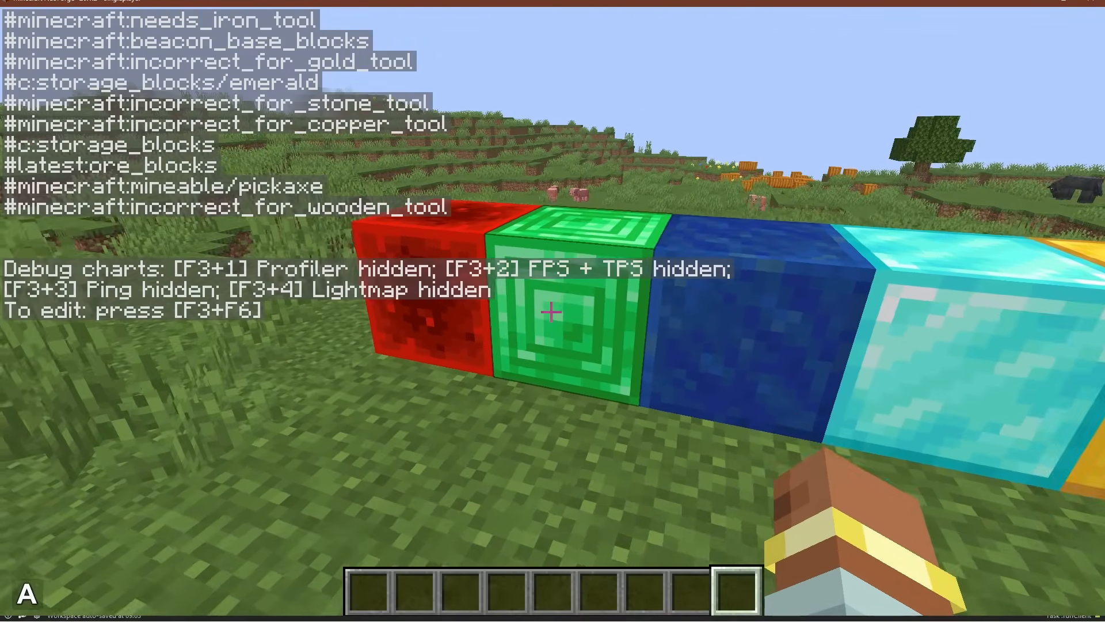
key(w)
key(a)
key(a)
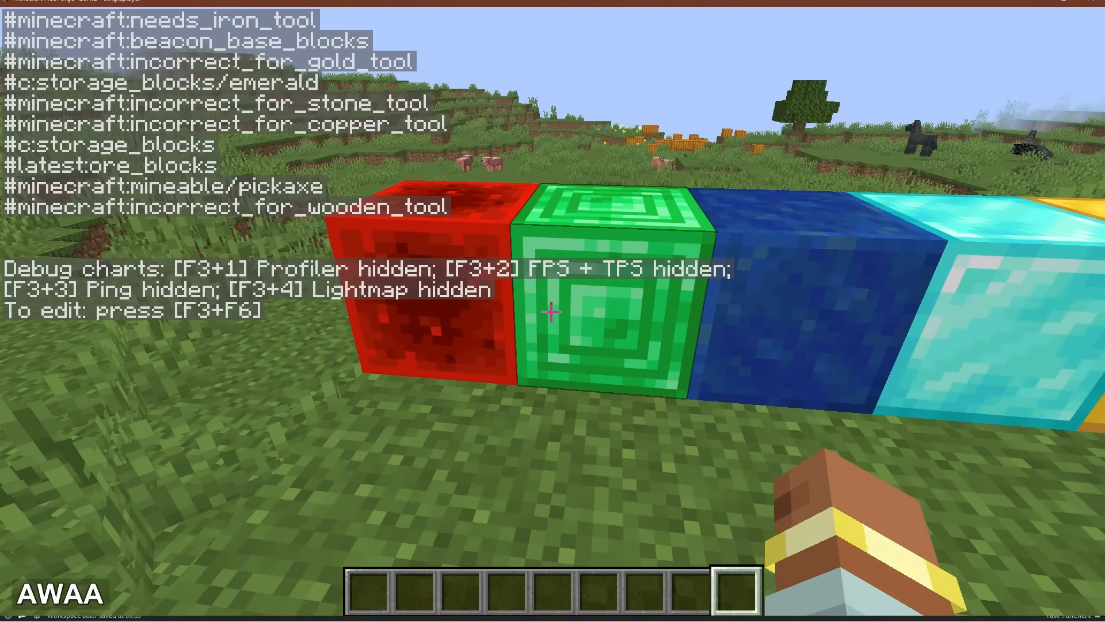
key(d)
key(w)
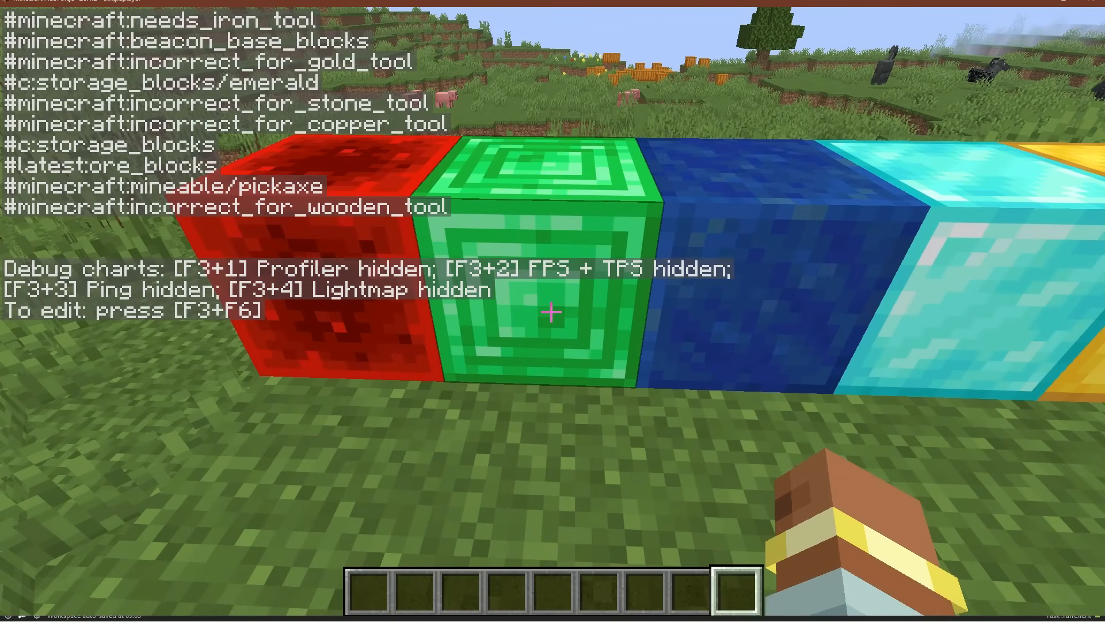
key(Caps_Lock)
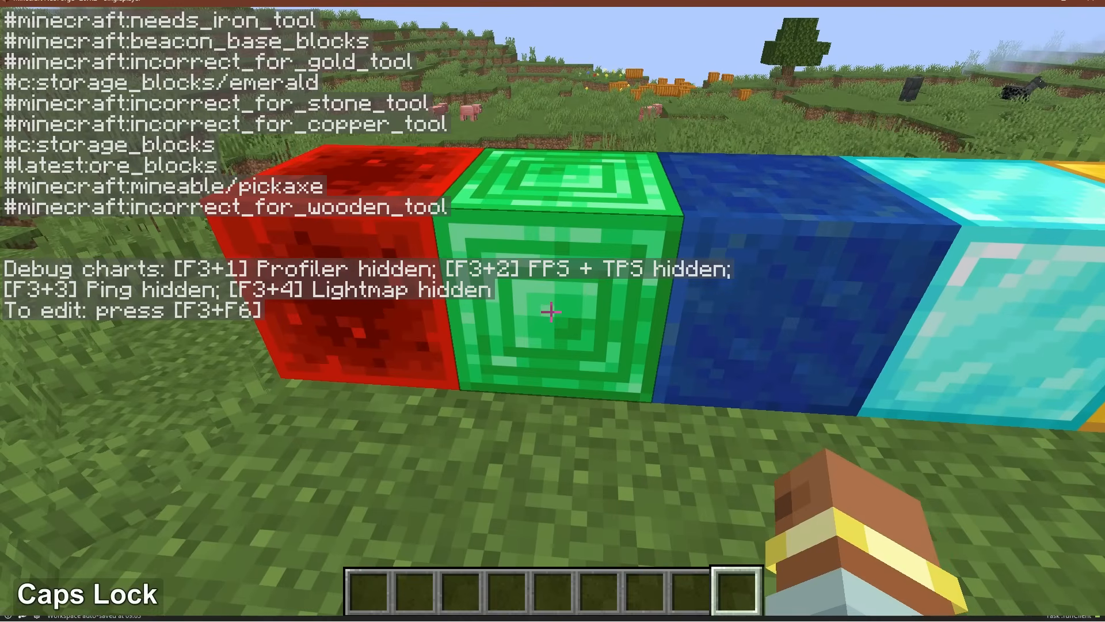
key(a)
key(a)
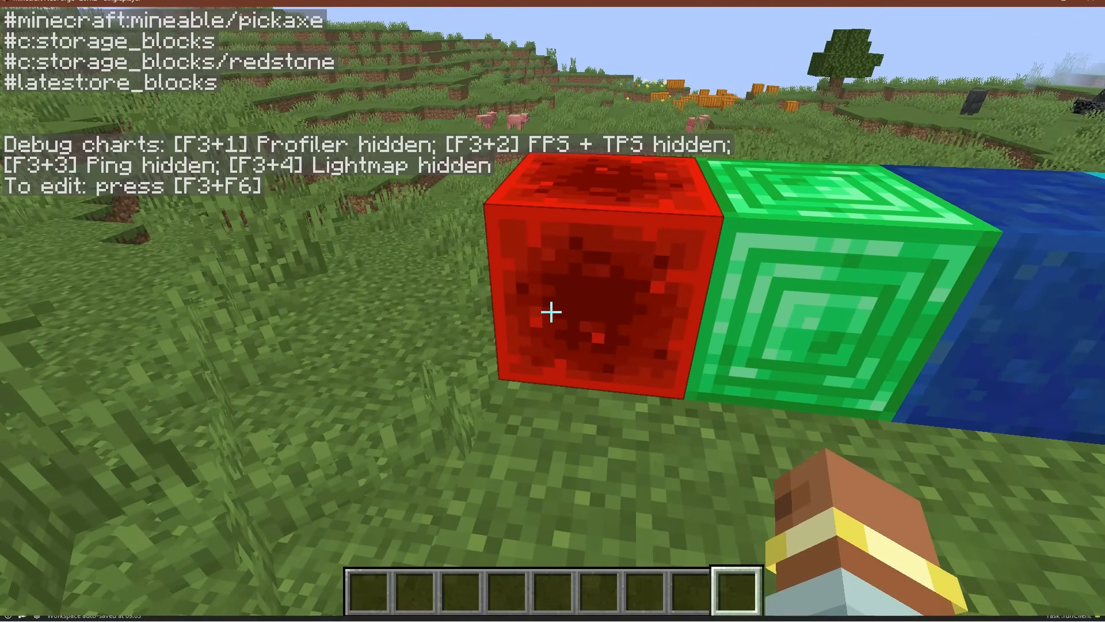
Walk from the redstone block to the iron block and compare which blocks carry the latest:ore_blocks tag, rechecking the coal block
key(d)
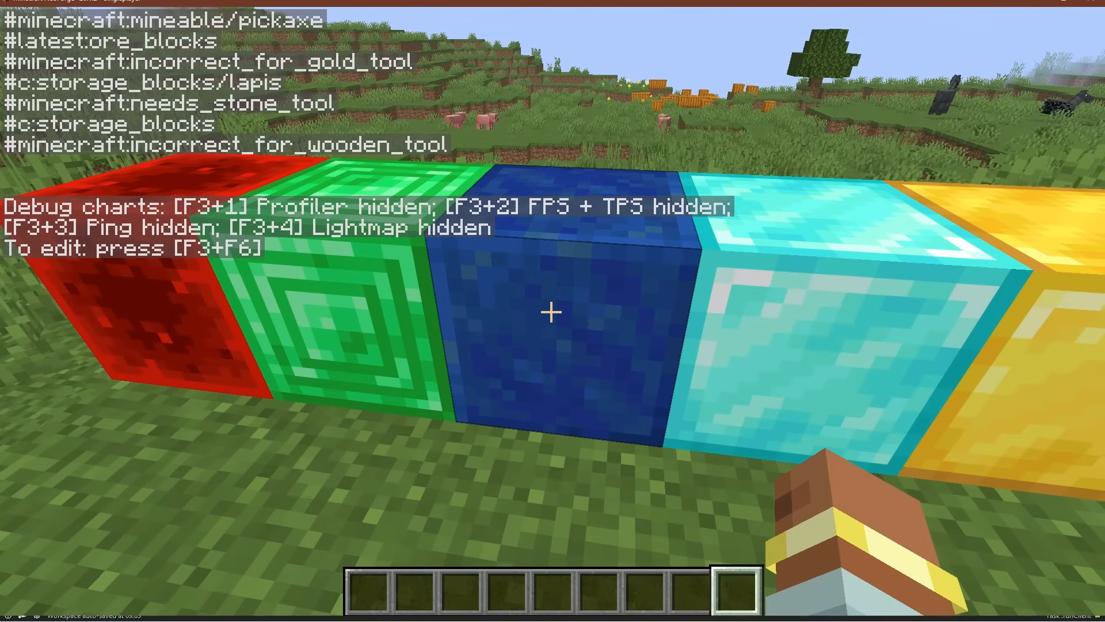
key(d)
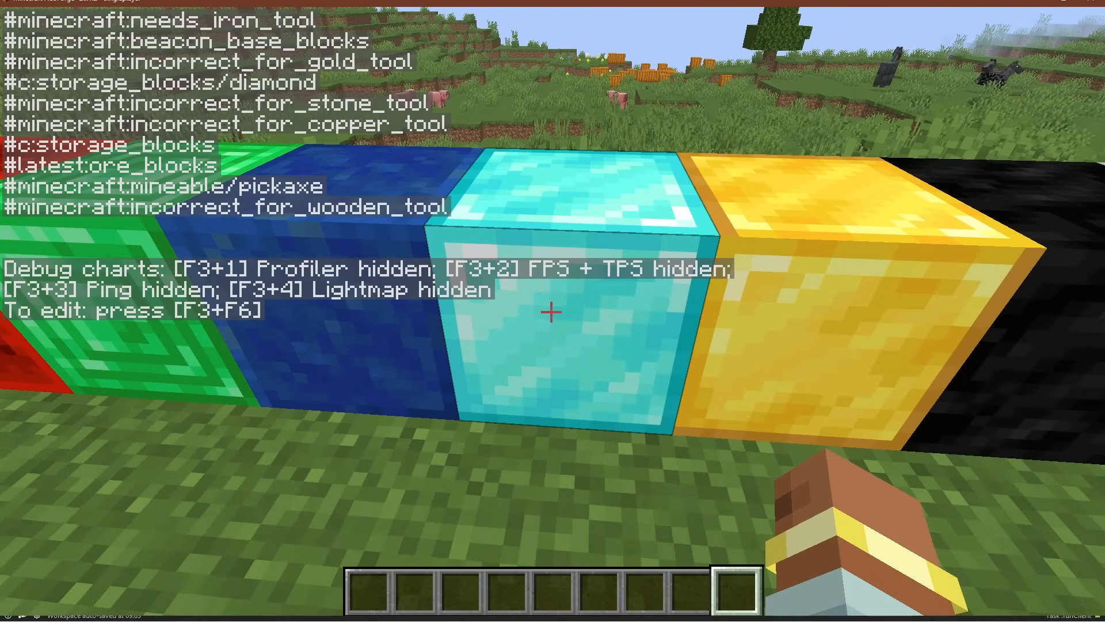
key(d)
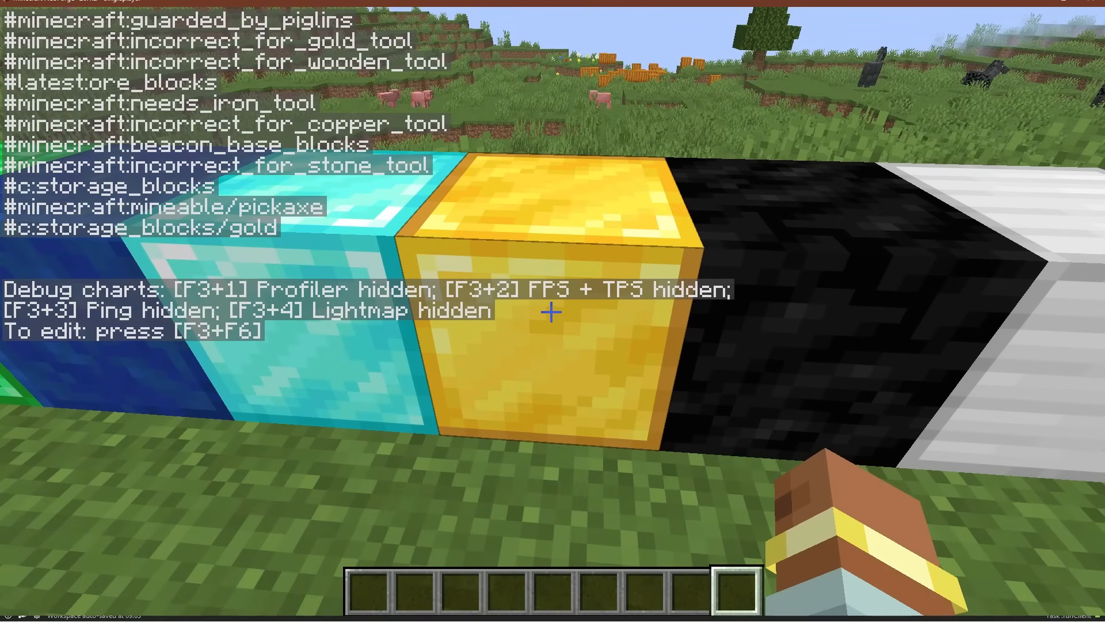
key(d)
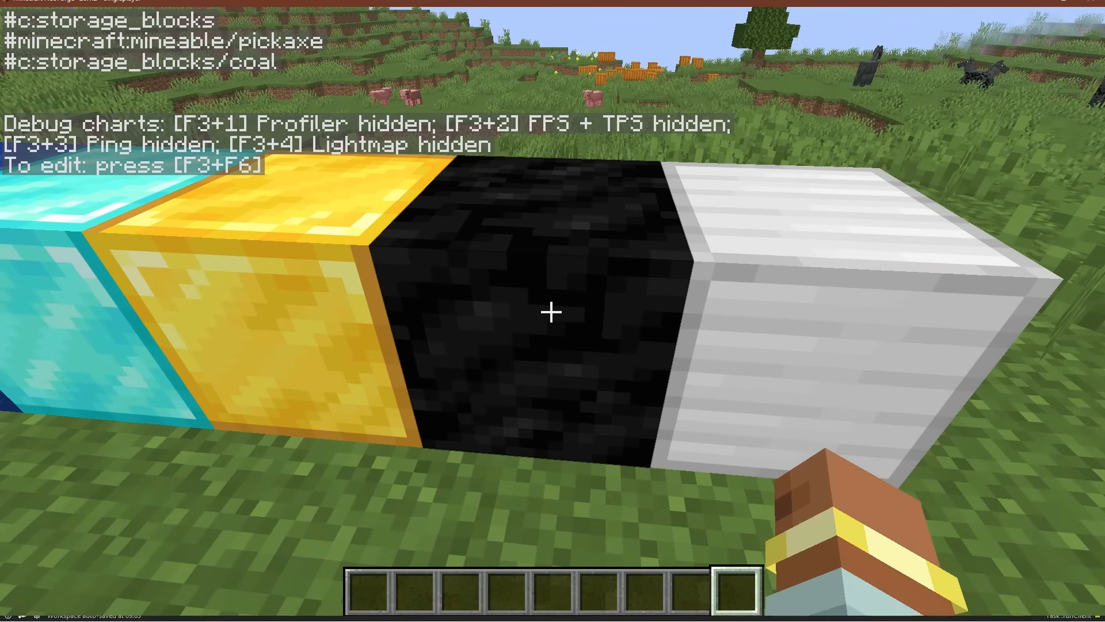
key(s)
key(w)
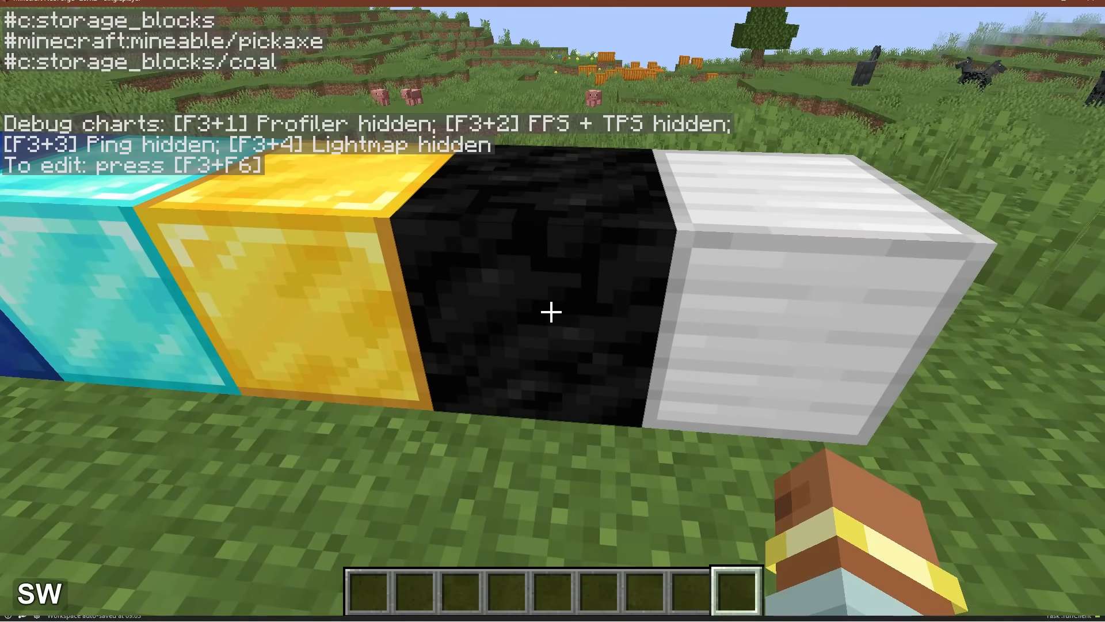
key(d)
key(a)
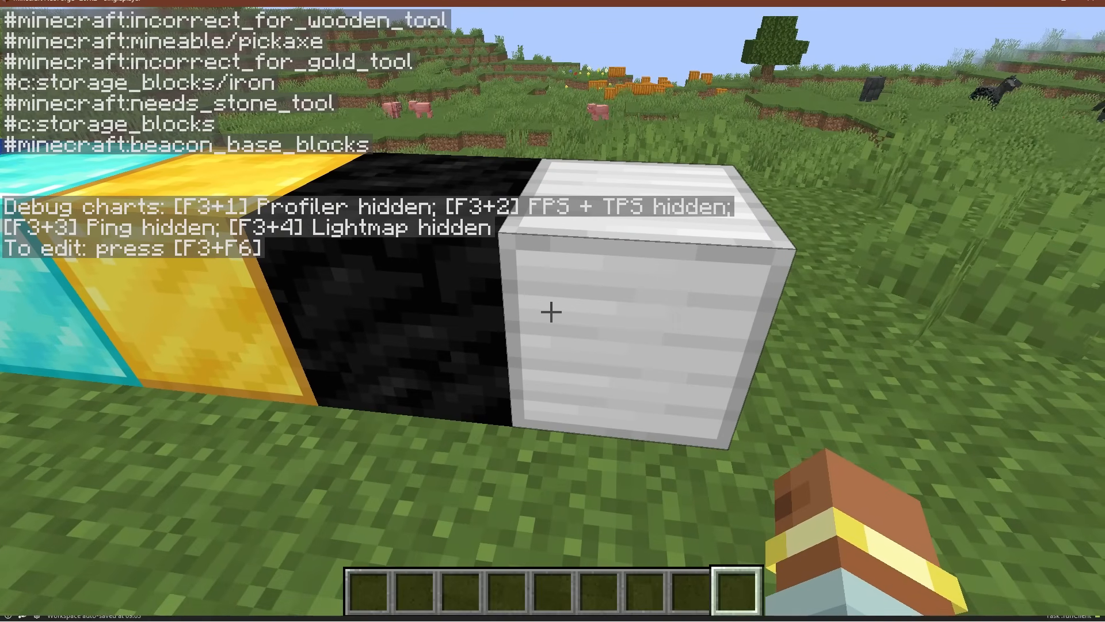
key(a)
key(d)
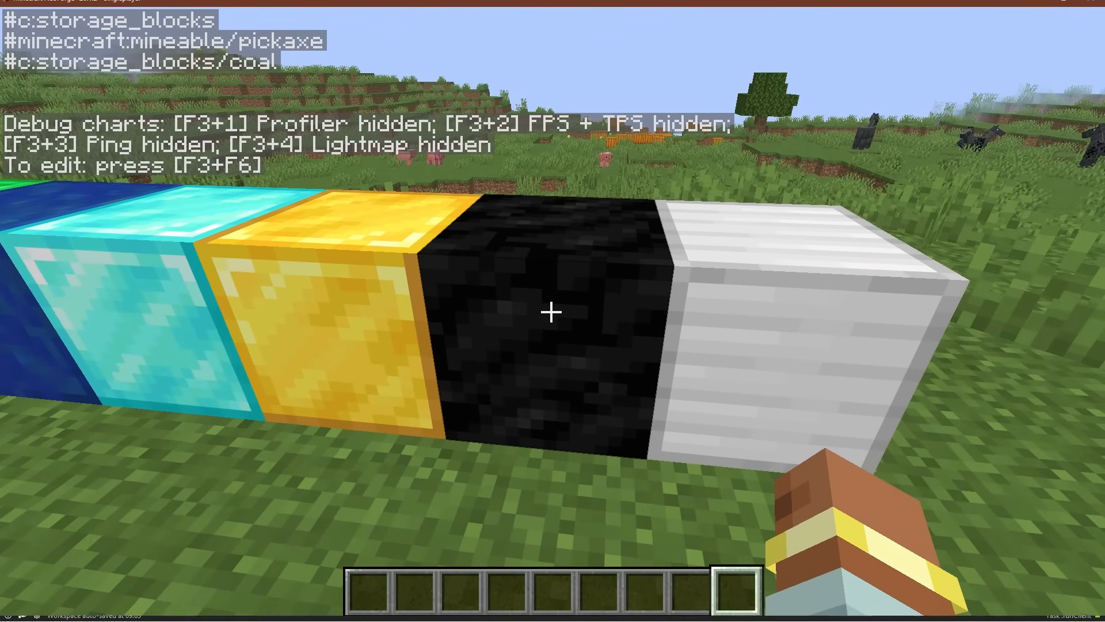
Hide the debug overlay and walk back along the row to the redstone and emerald blocks
key(F3)
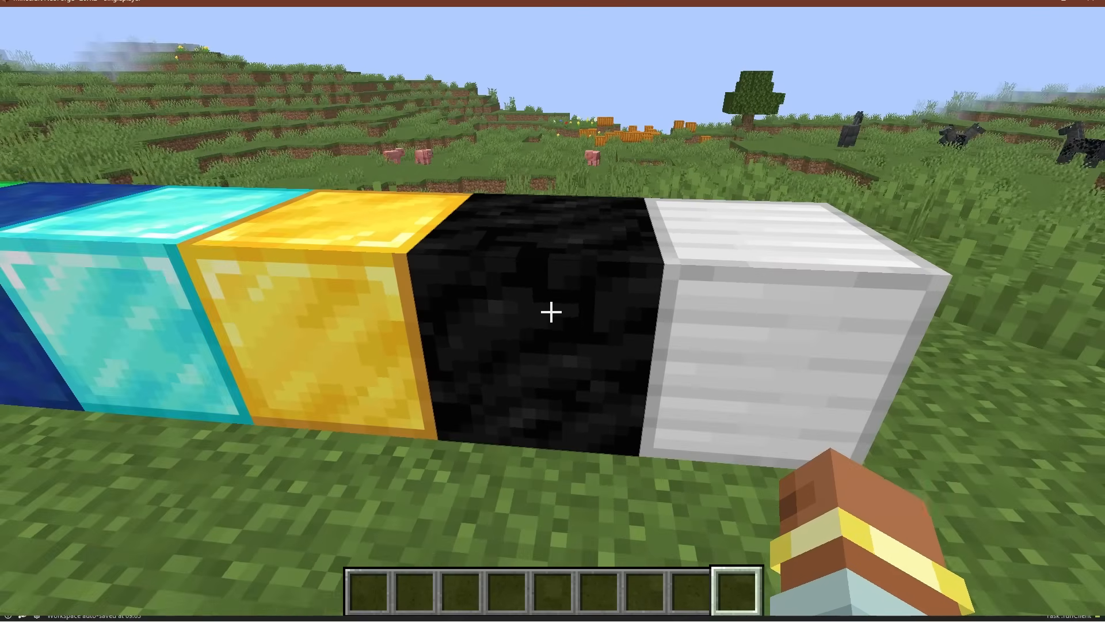
key(a)
key(a)
key(a)
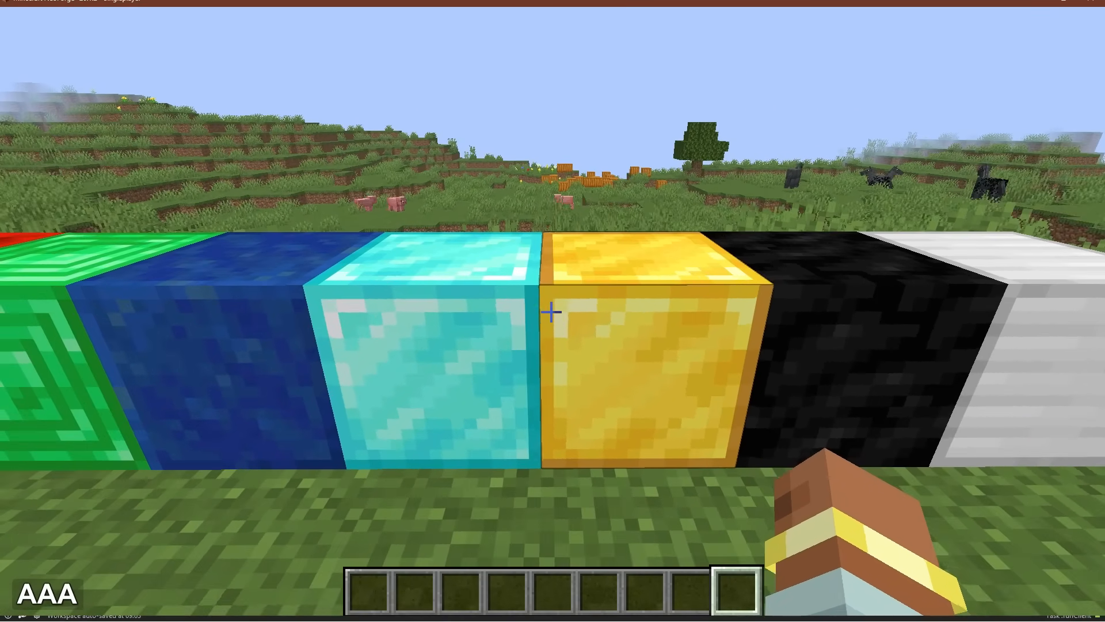
key(a)
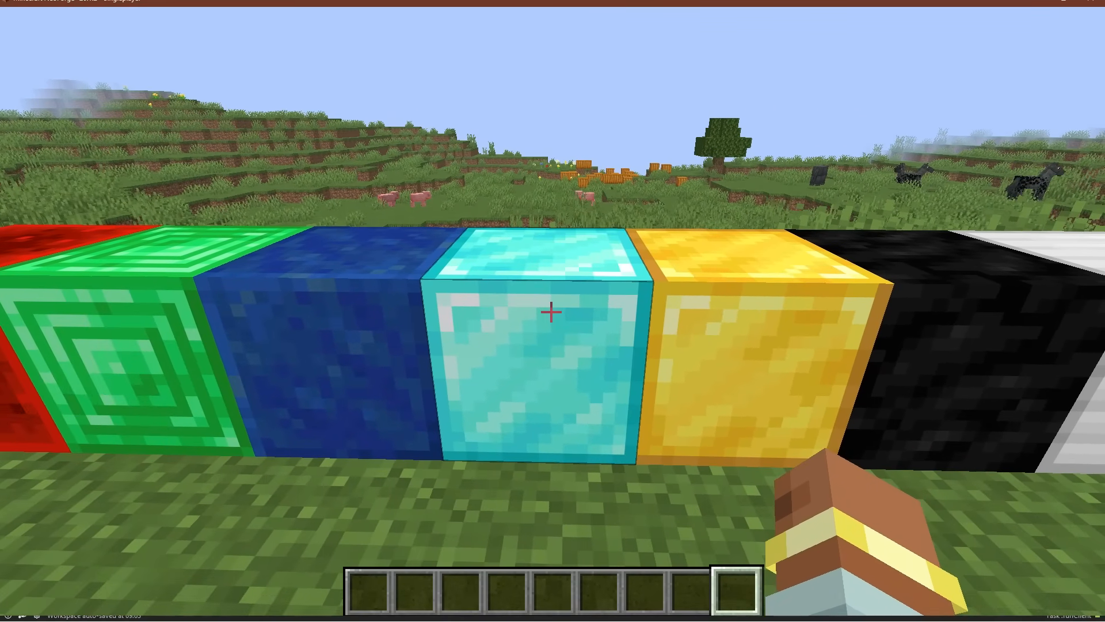
key(Escape)
key(Escape)
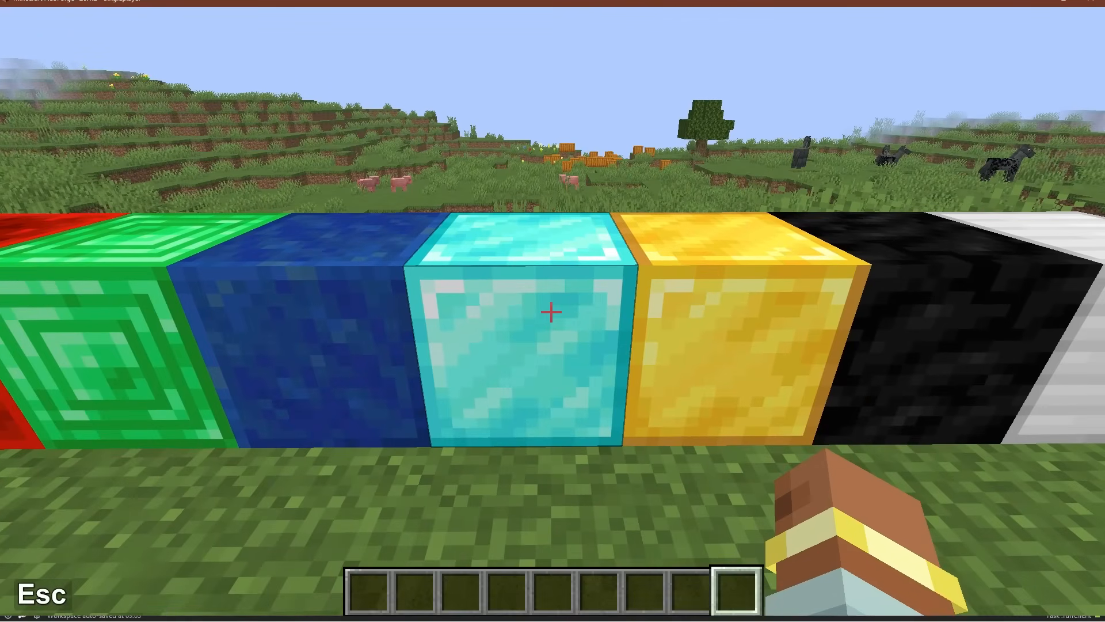
key(a)
key(a)
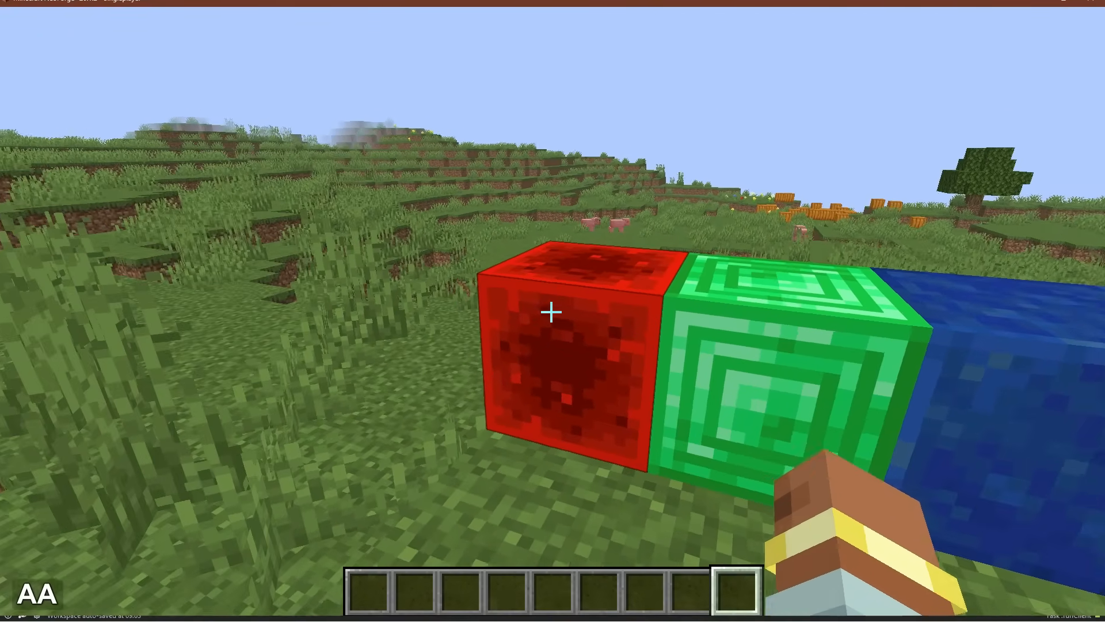
key(d)
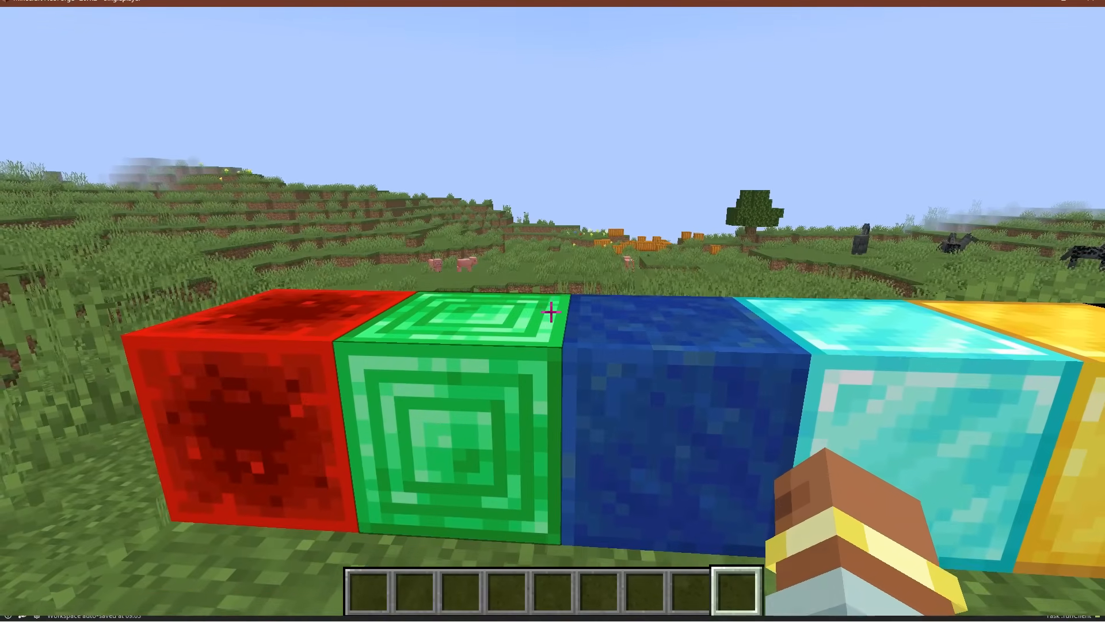
Break the lapis block in the row, leave the game view and switch to the Test procedure in MCreator
click(551, 311)
key(d)
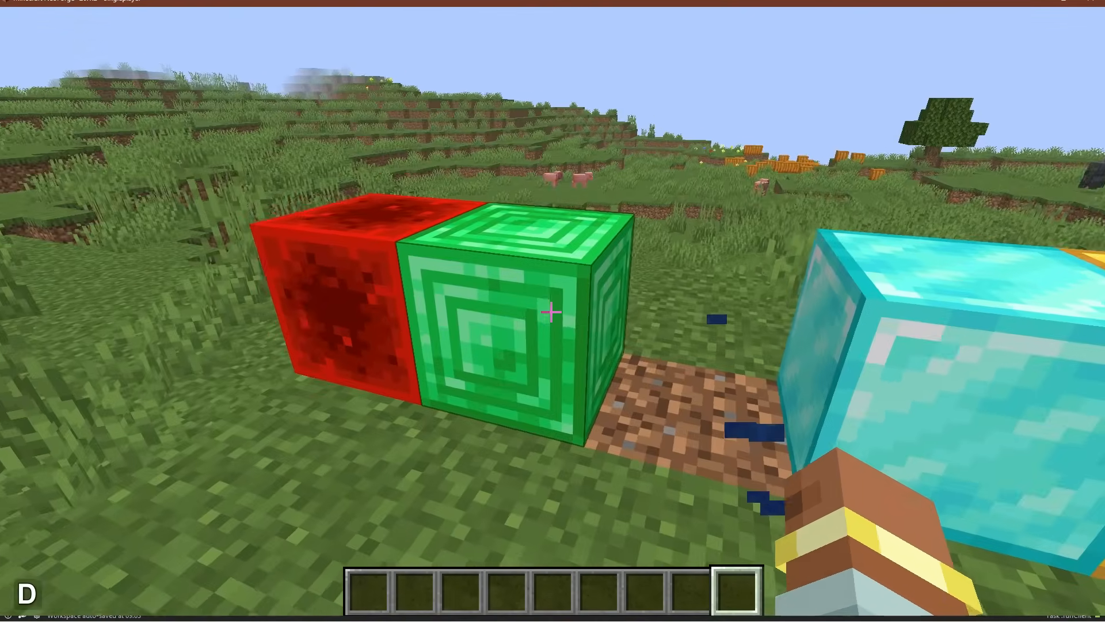
key(Escape)
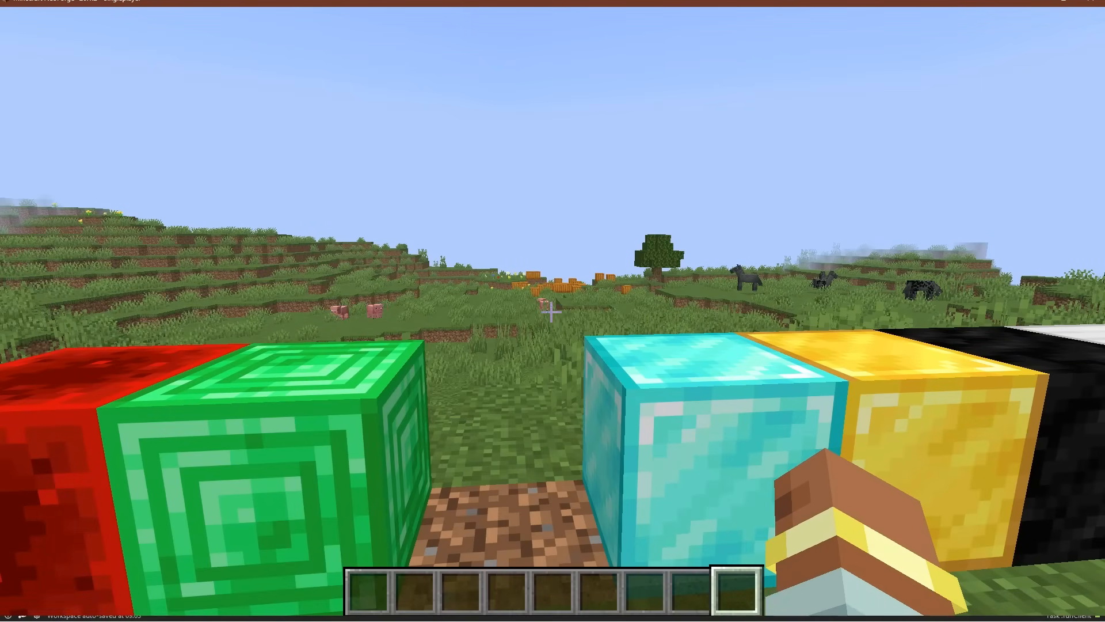
key(ctrl)
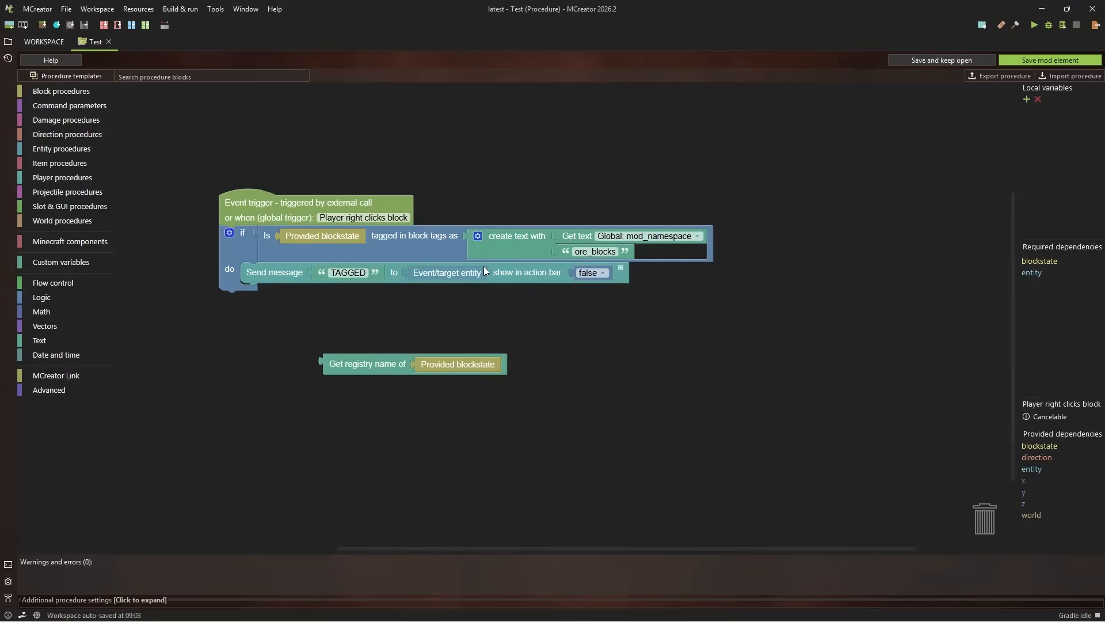
Delete the "TAGGED" text from the Send message block and put the registry name of the Provided blockstate in its place
right_click(347, 274)
click(375, 348)
drag(369, 371, 351, 282)
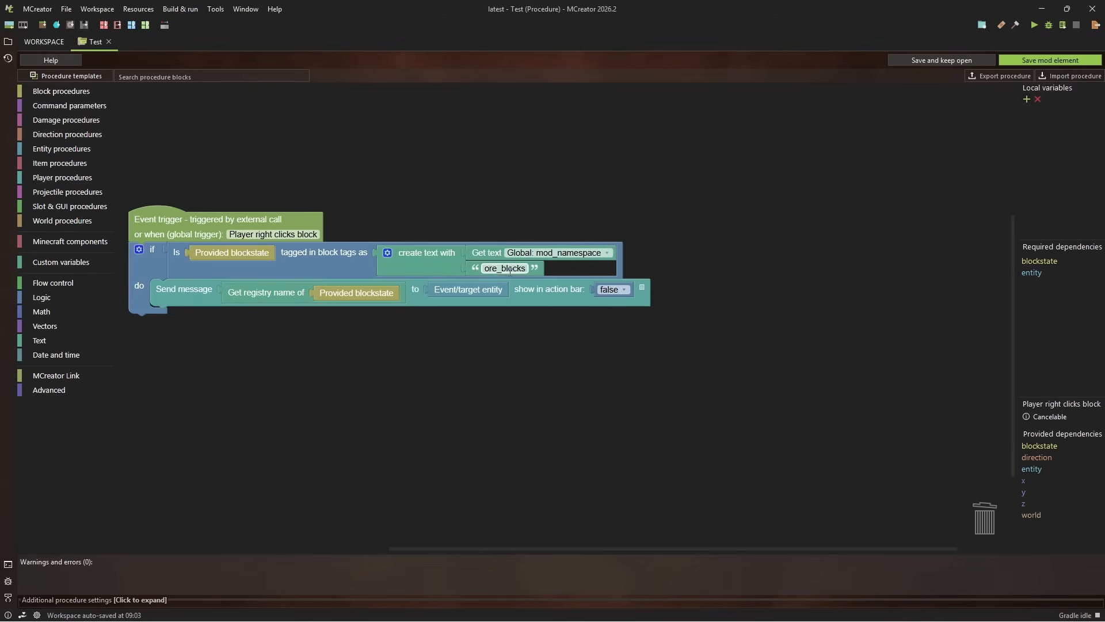
Add an item to the create text block between mod_namespace and ore_blocks, and fill it with a duplicated text block set to ":"
click(387, 253)
drag(385, 181, 450, 217)
right_click(498, 275)
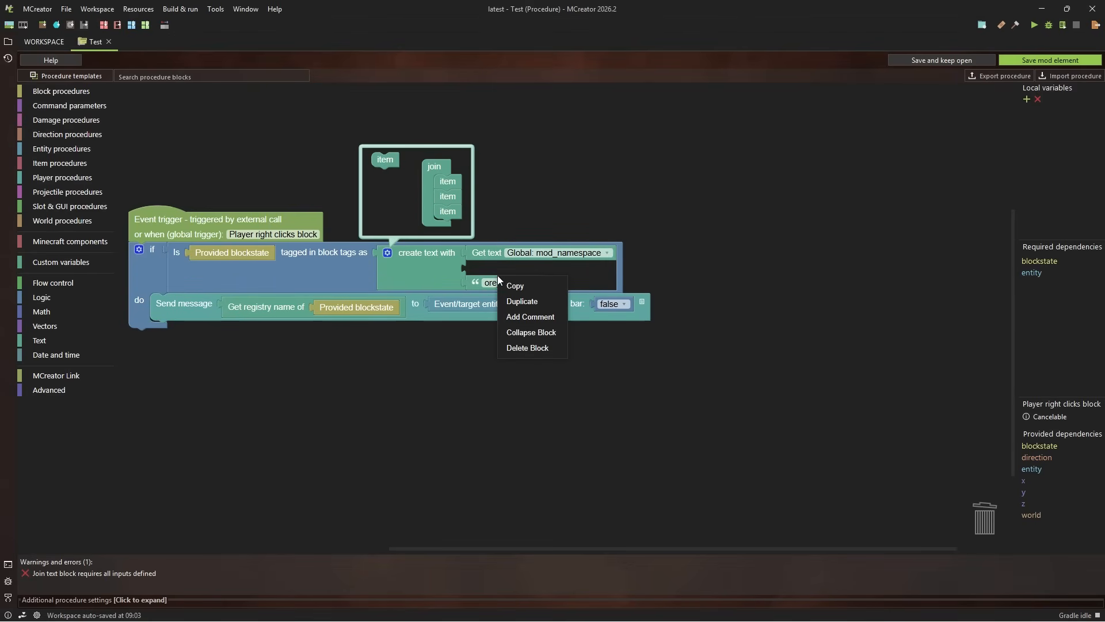
click(473, 277)
right_click(473, 278)
click(498, 306)
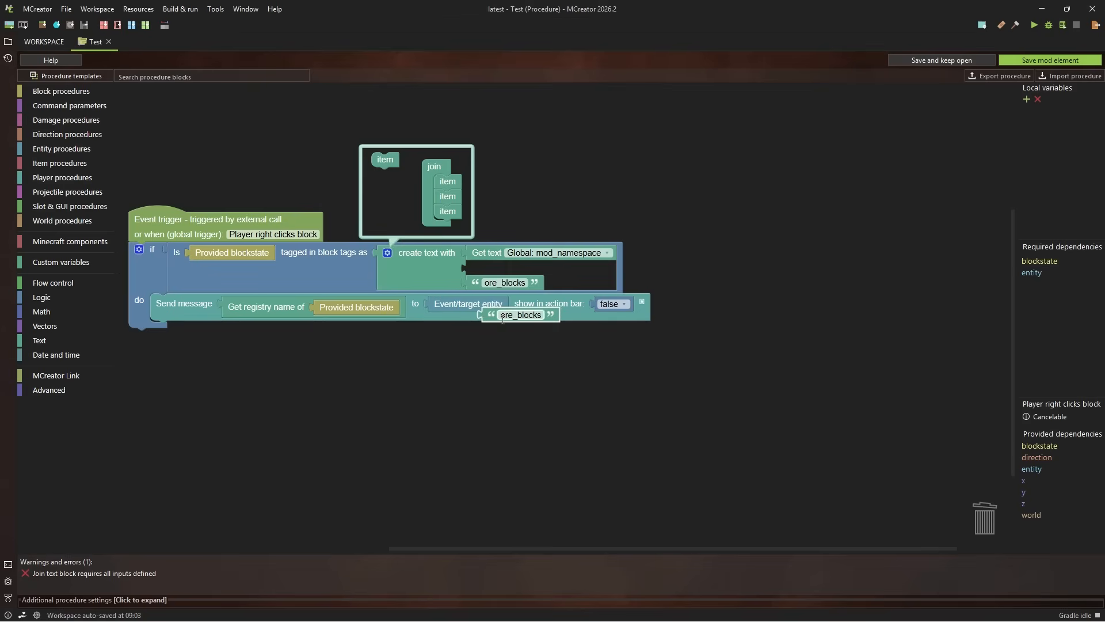
drag(510, 312, 494, 270)
click(505, 268)
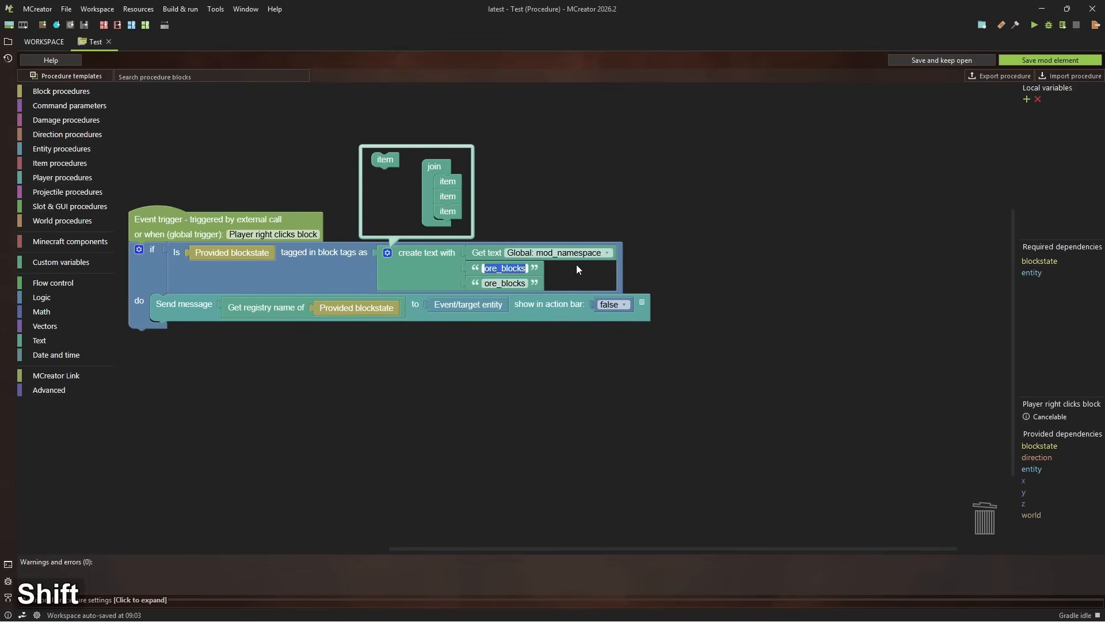
text(:)
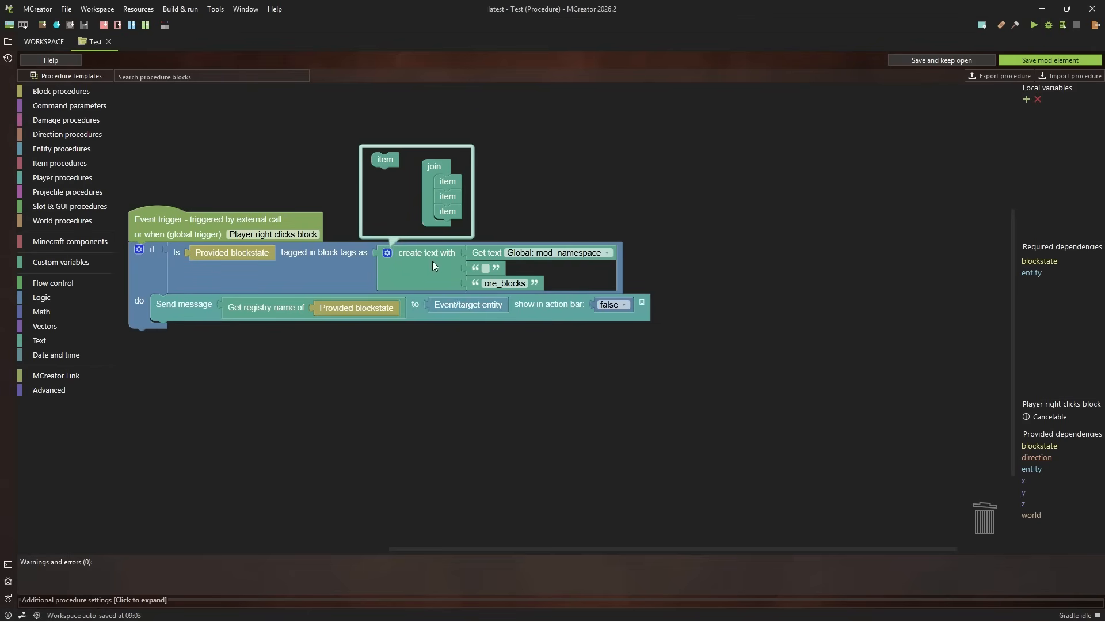
Switch the create text block to inline inputs
right_click(390, 254)
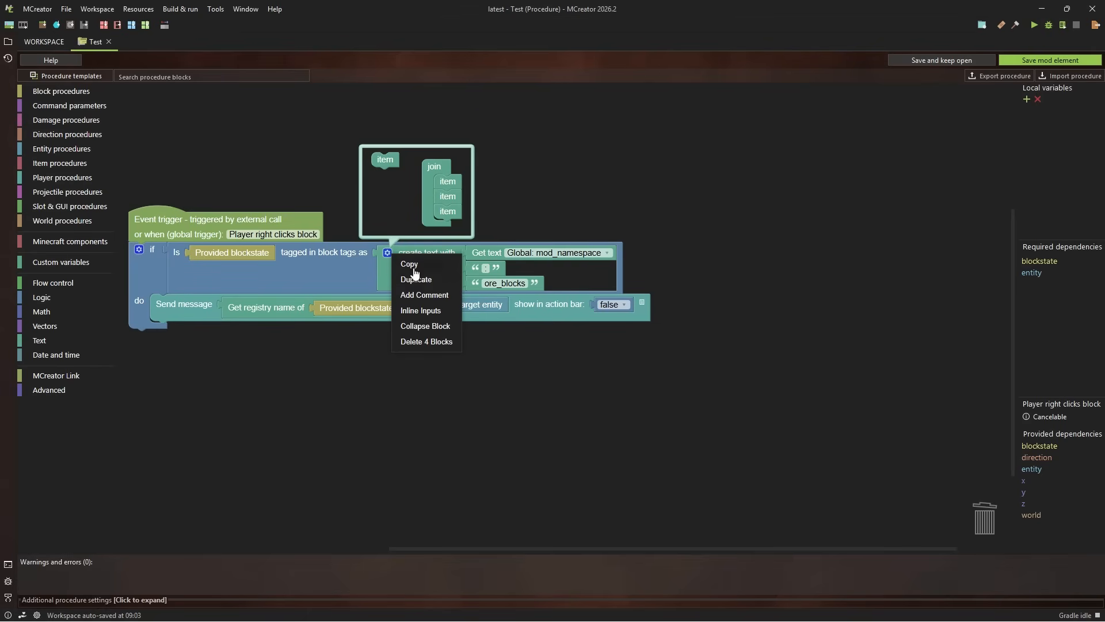
click(410, 315)
click(399, 255)
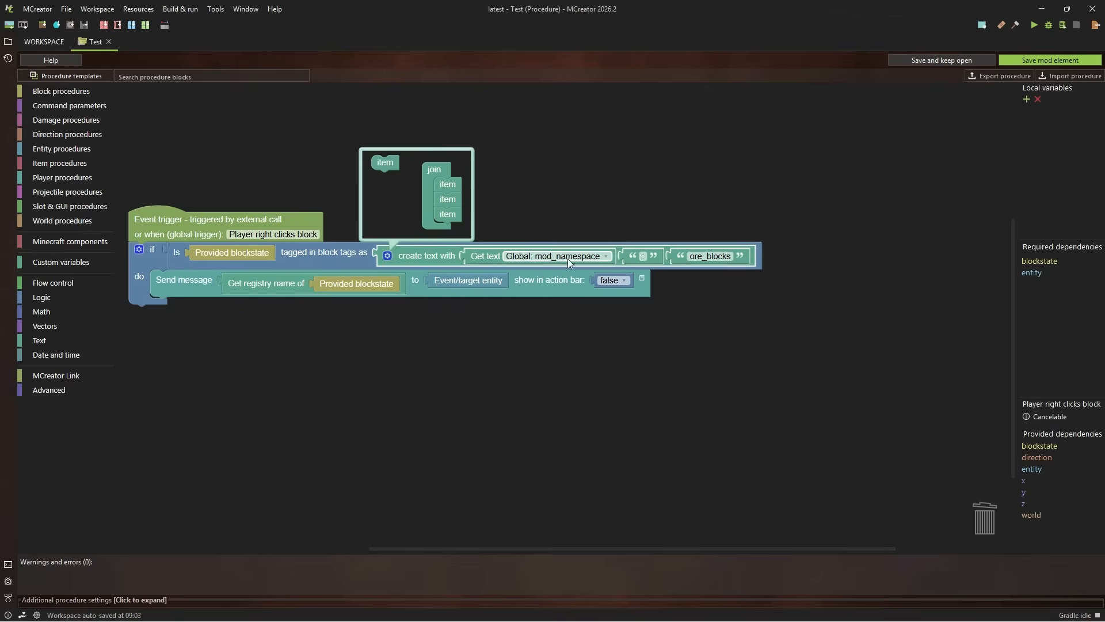
click(746, 253)
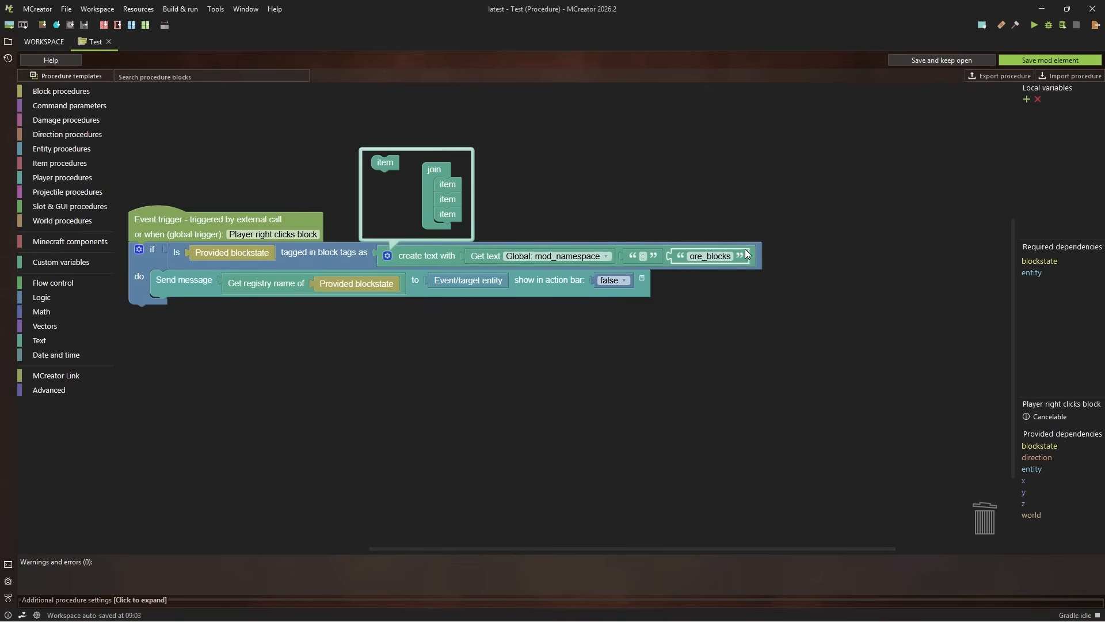
Add the path prefix "ores/" to the tag name so the text reads "ores/ore_blocks"
scroll(685, 237, right, 2)
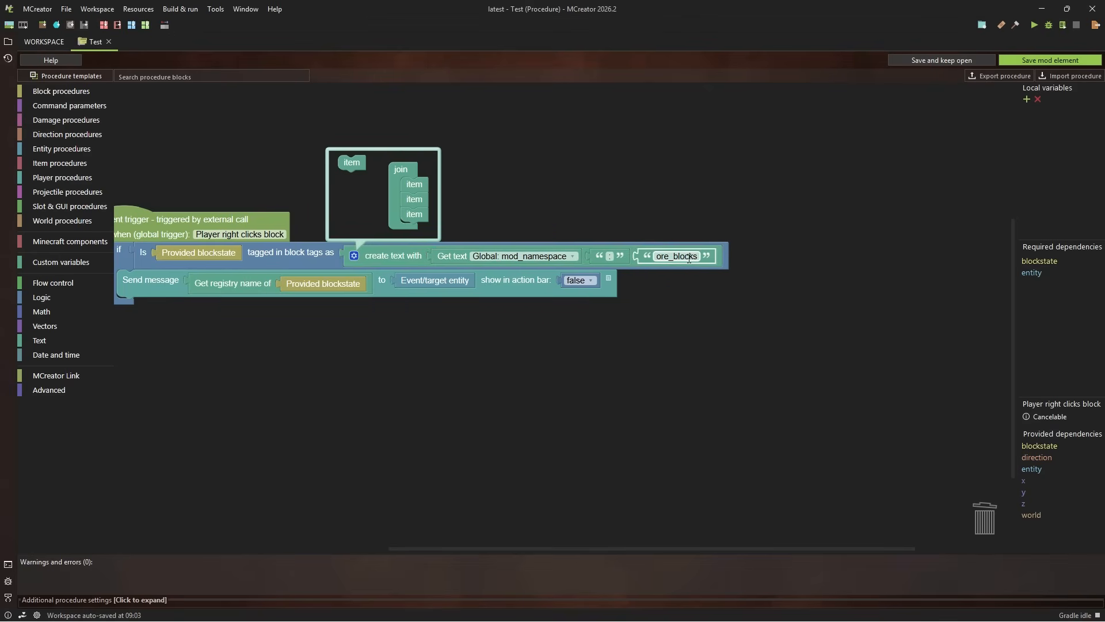
click(689, 258)
key(Left)
text(/)
key(BackSpace)
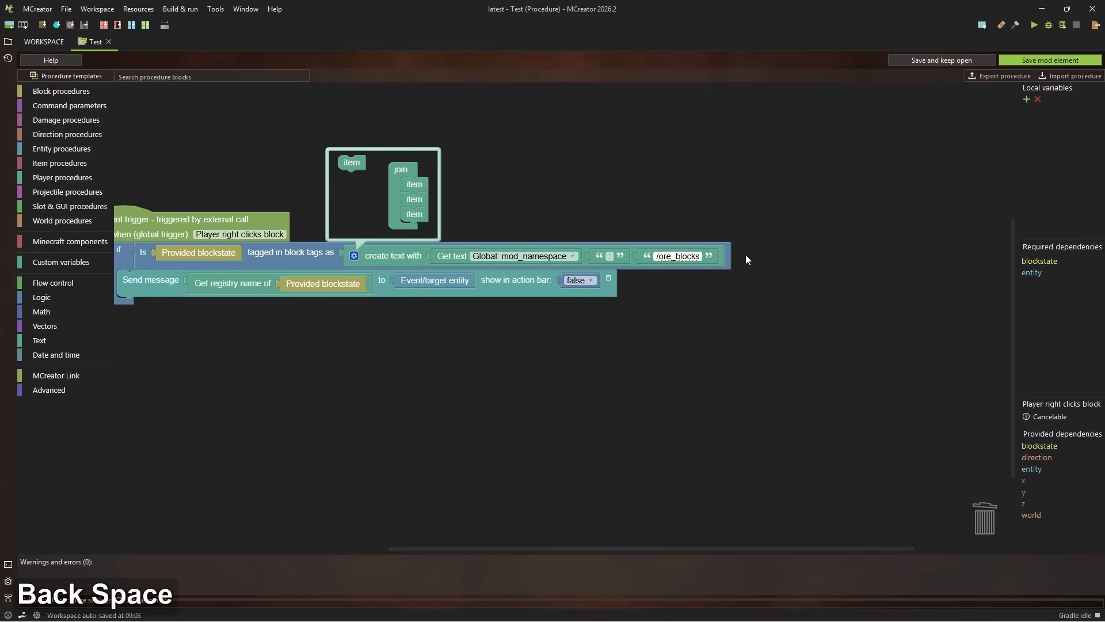
text(/)
key(BackSpace)
text(/)
key(Left)
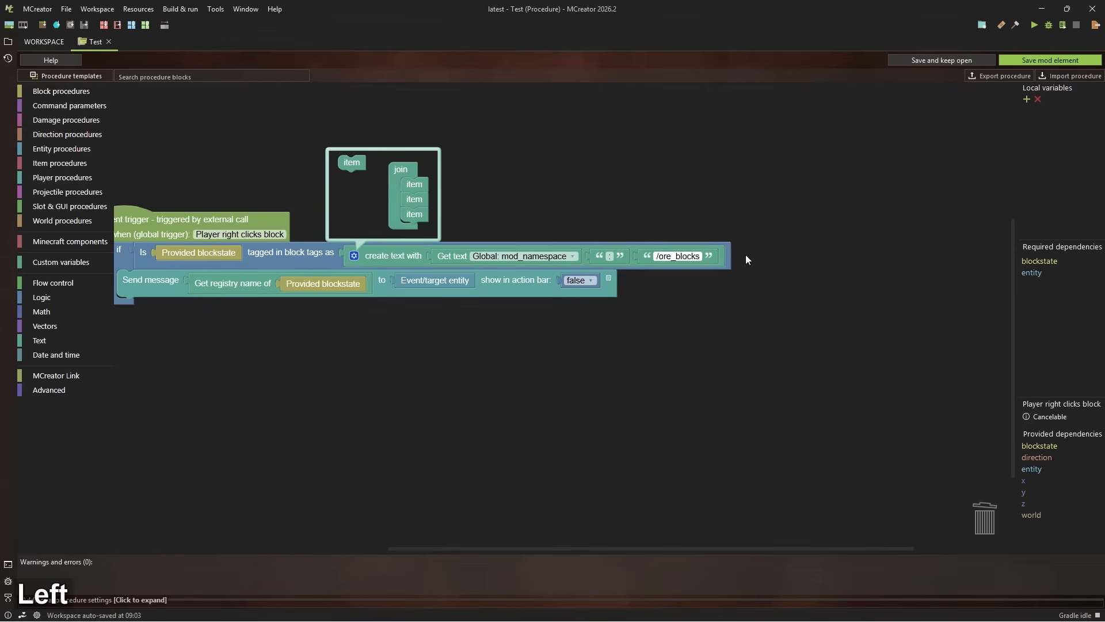
text(PA)
key(BackSpace)
key(BackSpace)
key(Caps_Lock)
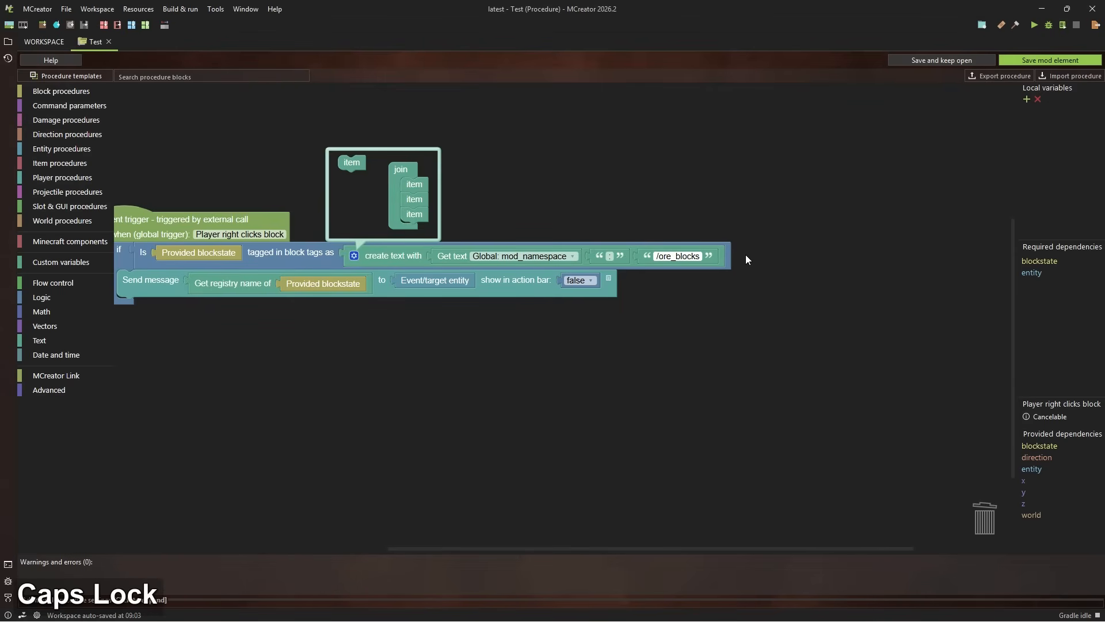
text(pa)
key(BackSpace)
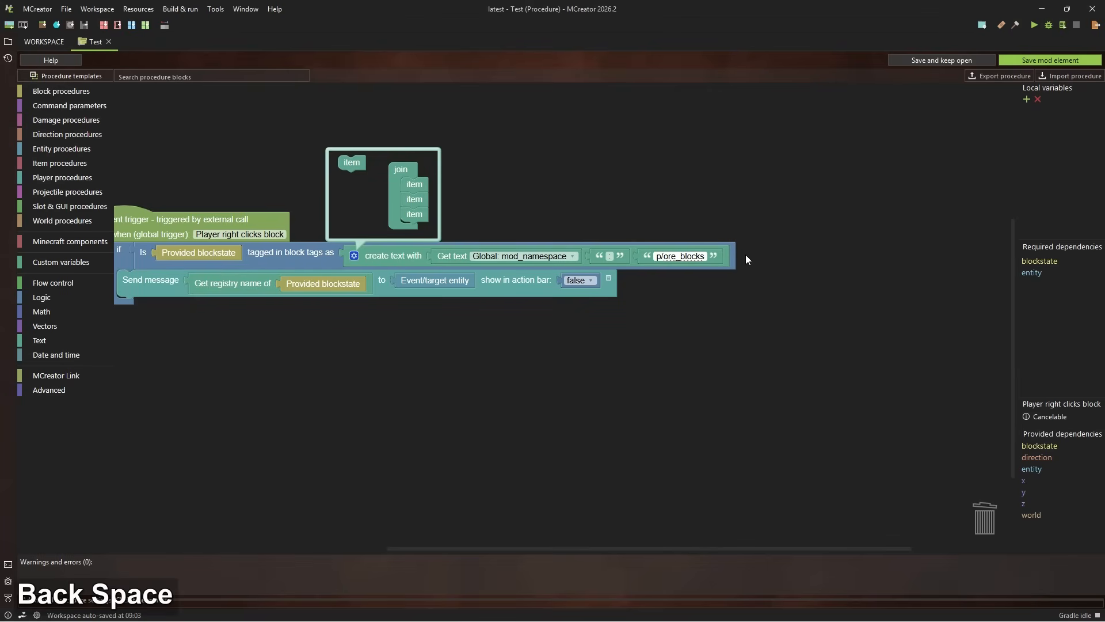
key(BackSpace)
text(ores)
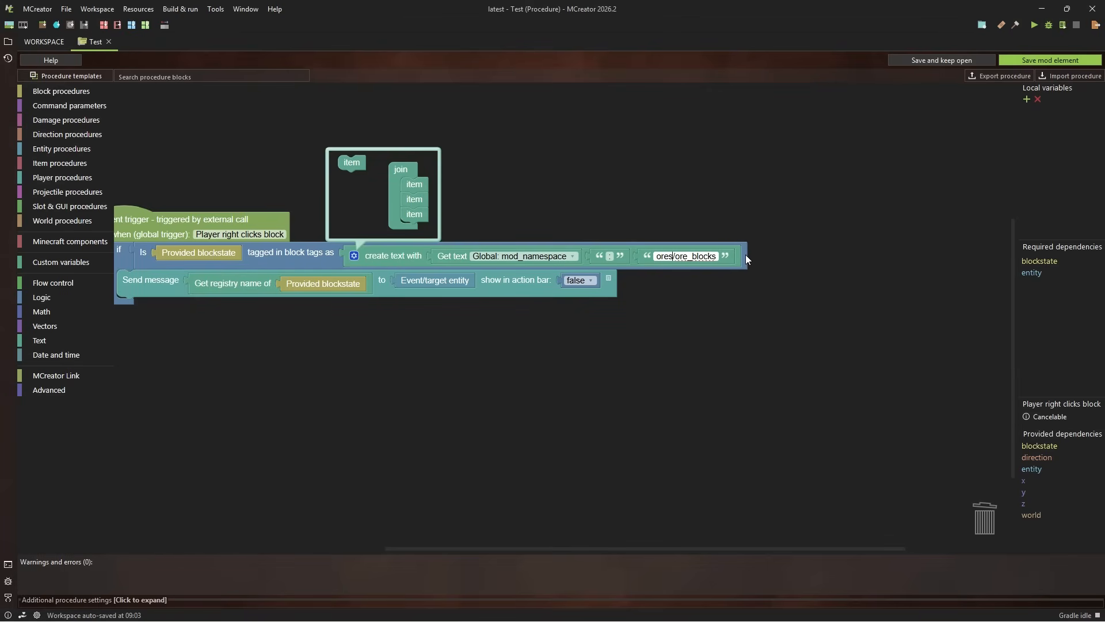
click(697, 238)
click(655, 256)
click(679, 255)
drag(676, 256, 754, 261)
click(749, 222)
drag(671, 221, 755, 227)
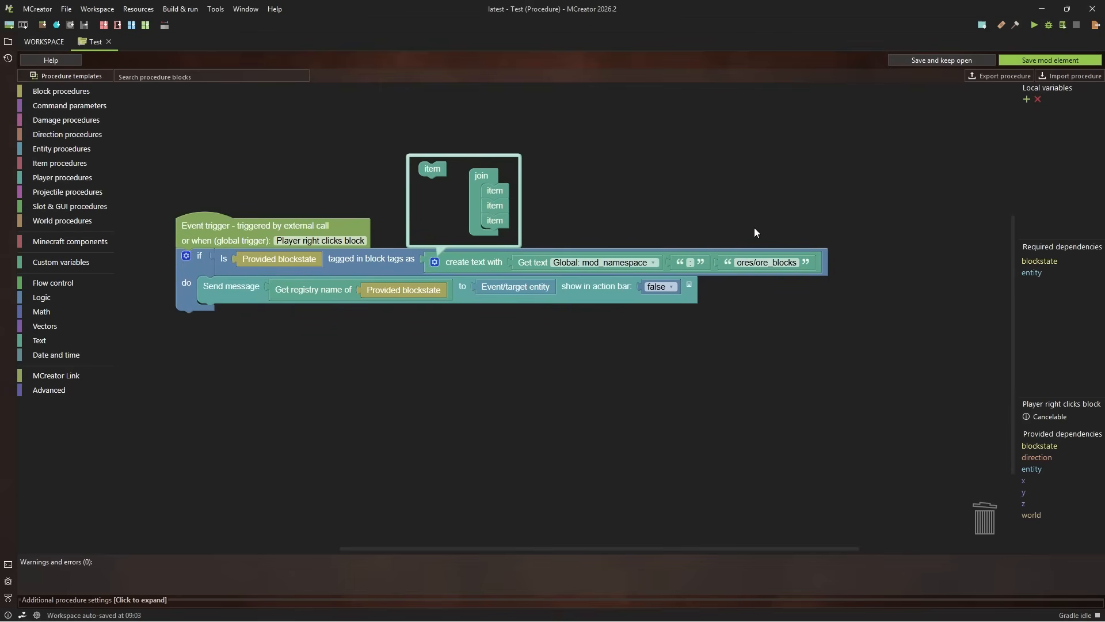
Start a new tag in the workspace's element tags and name it ores/ore_blocks
click(30, 43)
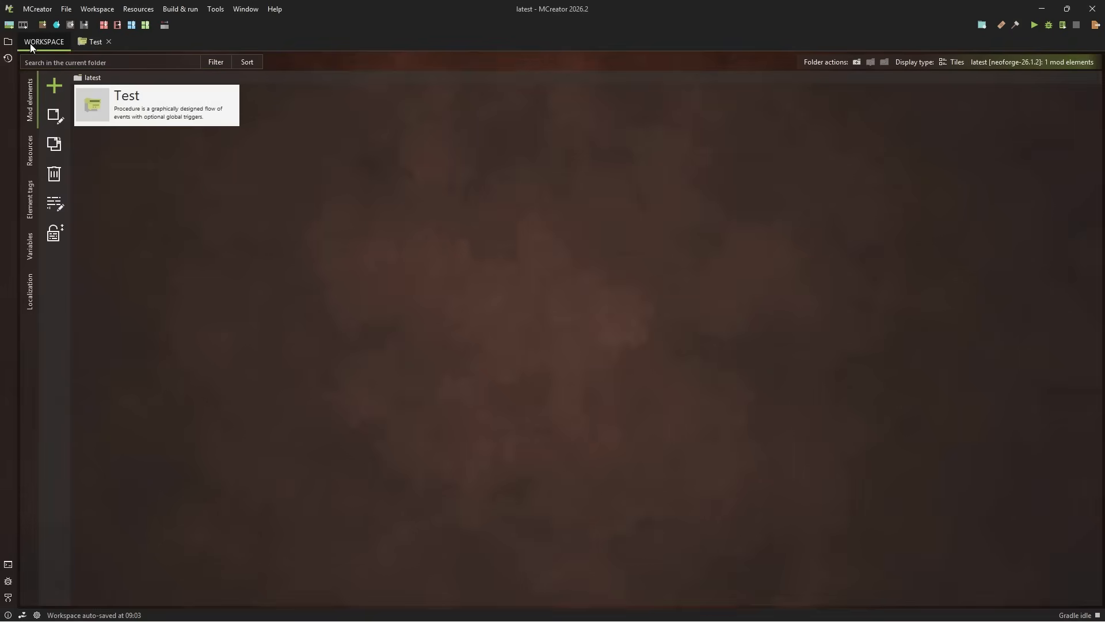
click(30, 164)
click(31, 201)
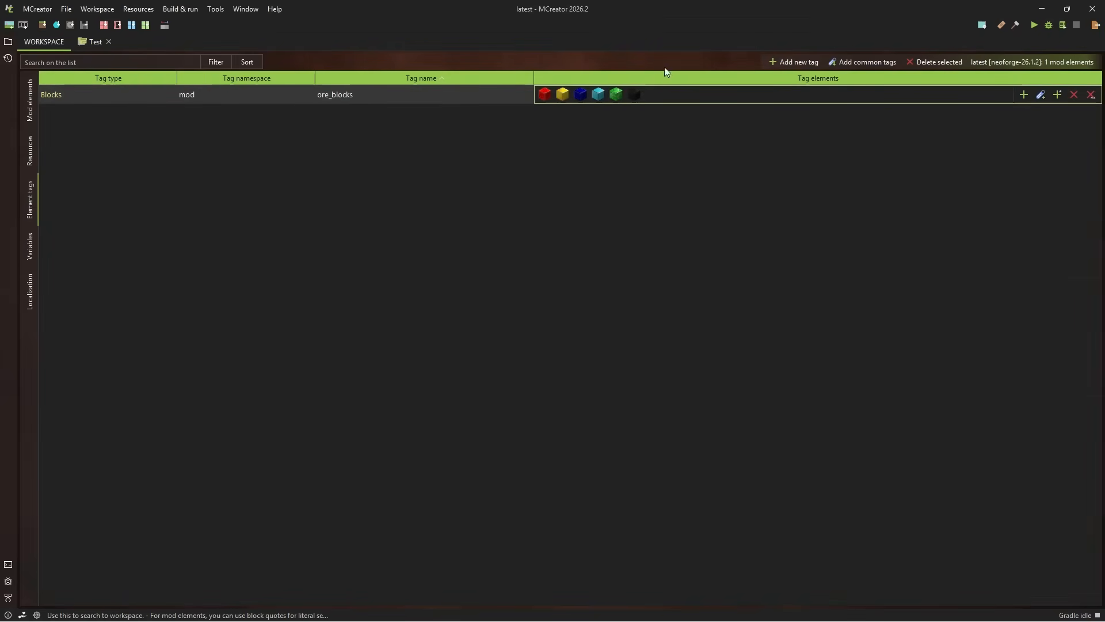
click(794, 62)
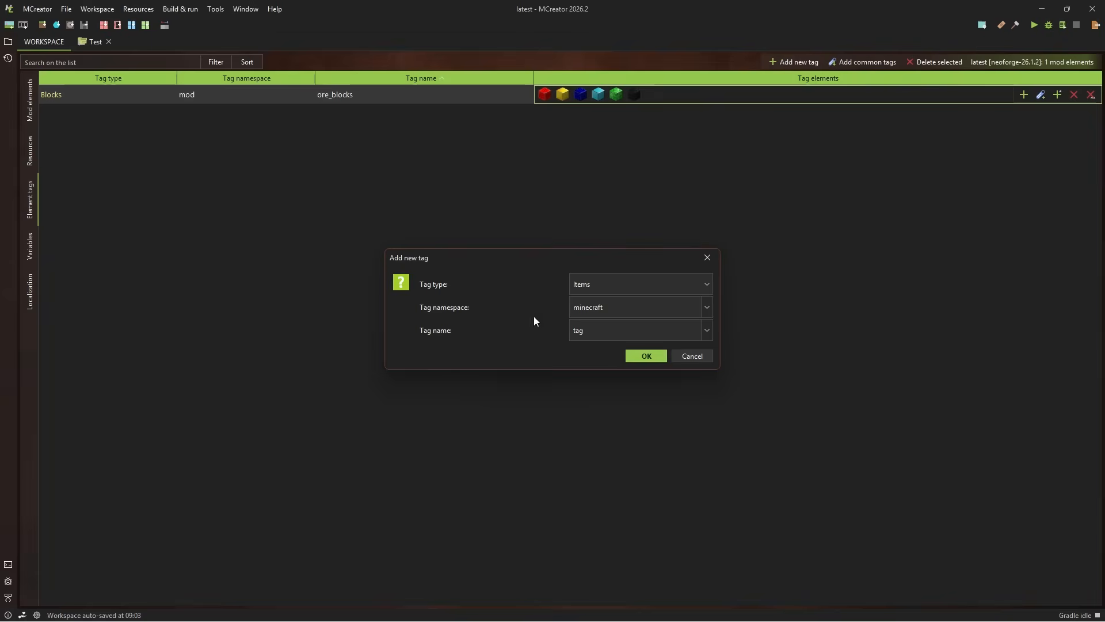
double_click(611, 330)
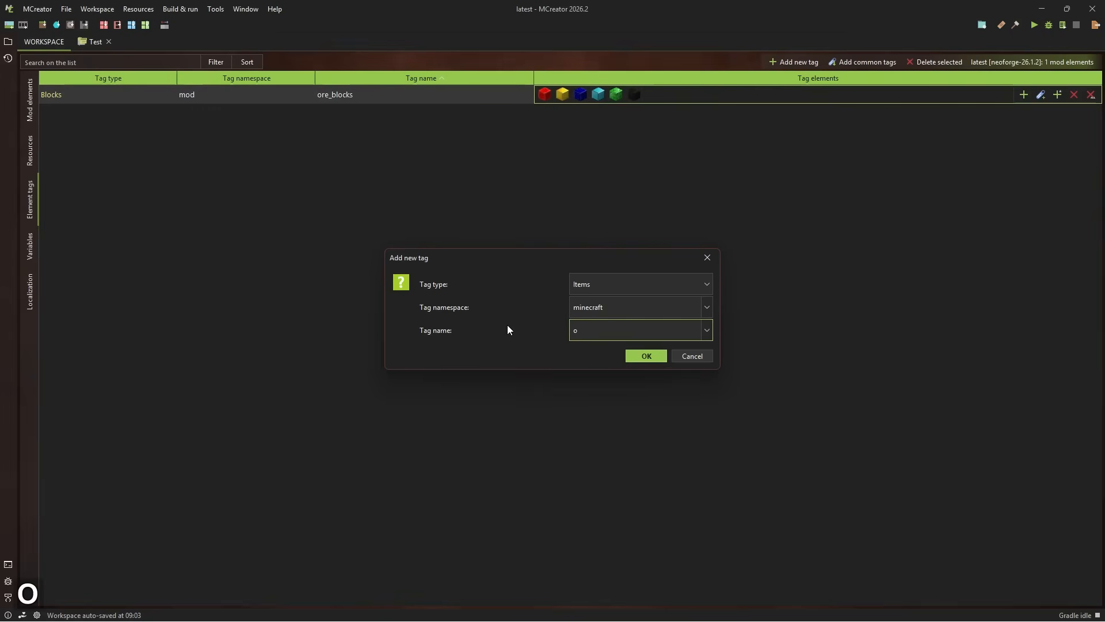
text(res/ore_b)
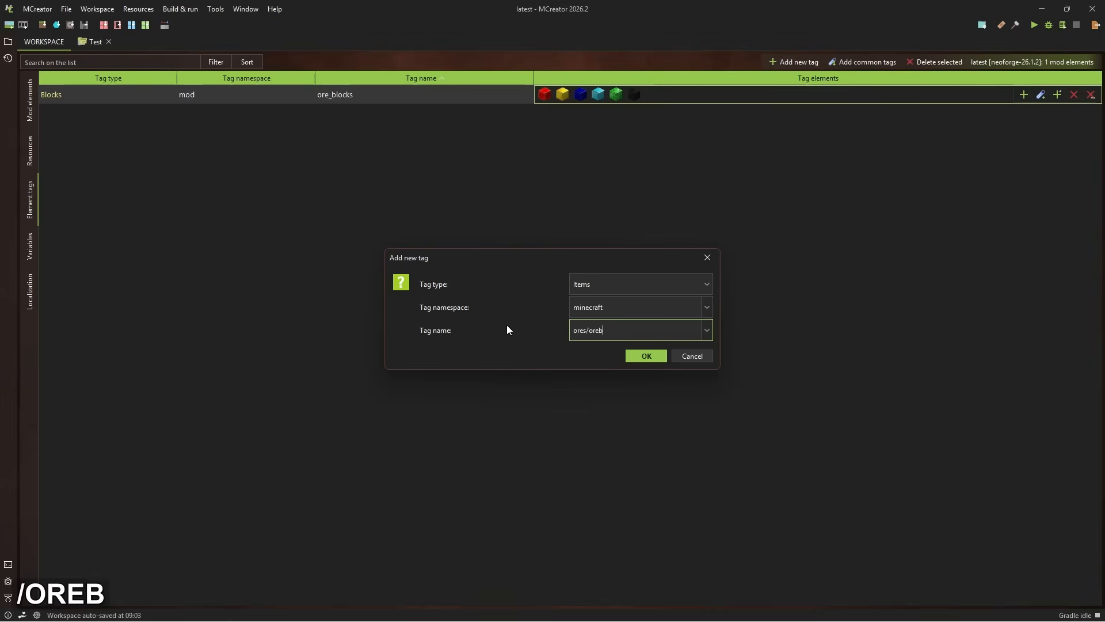
key(BackSpace)
text(_blocks)
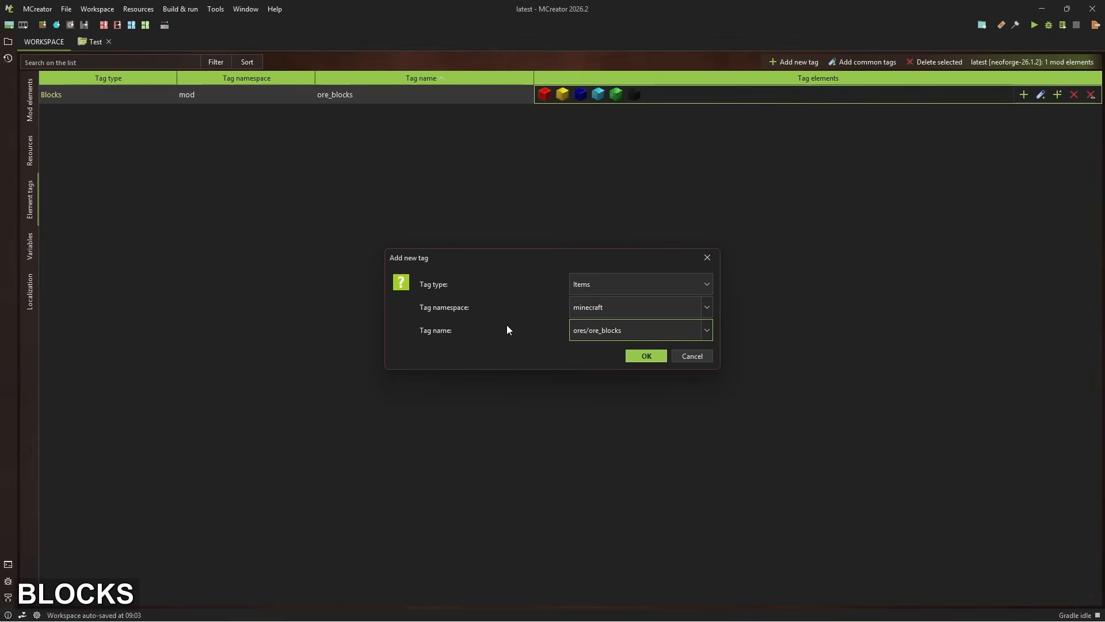
Set the new tag's namespace to mod and its type to Blocks, create it, and select its row in the tag list
click(708, 311)
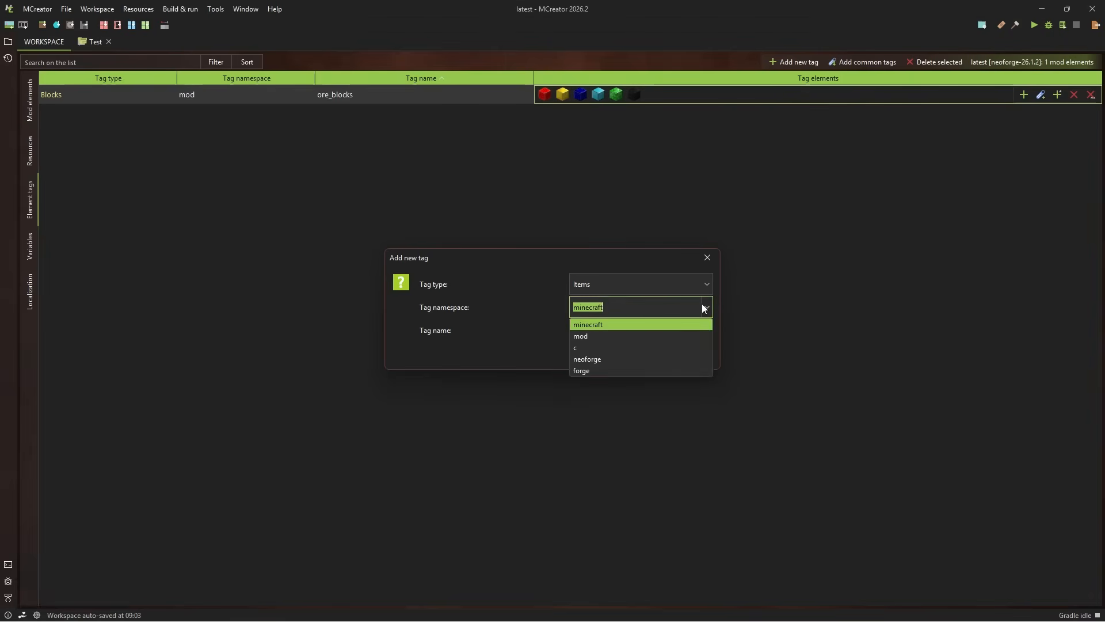
click(620, 335)
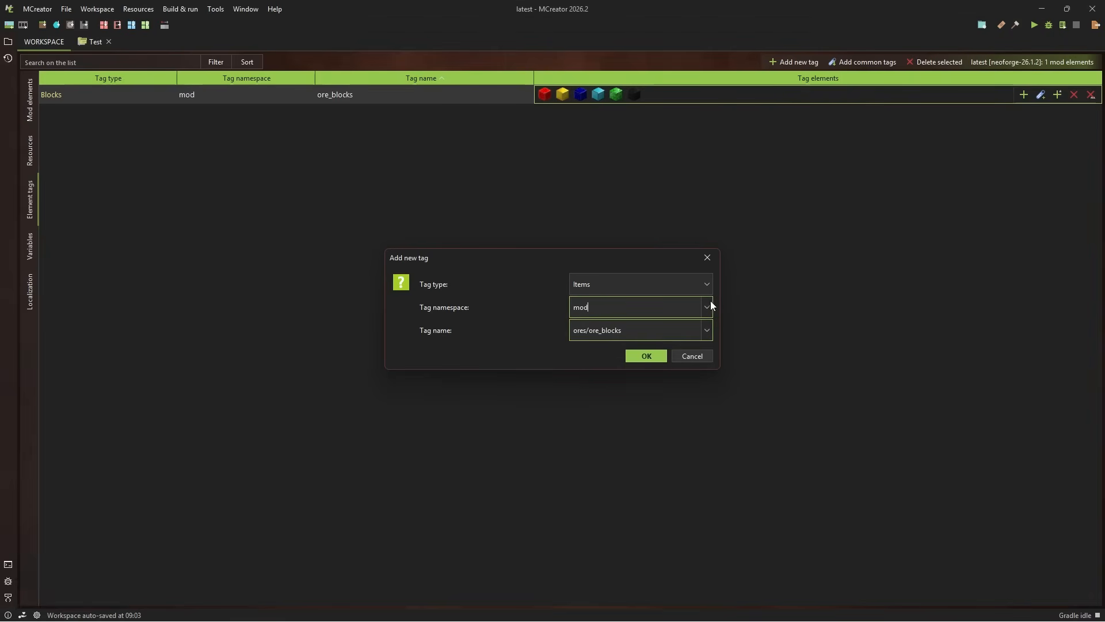
click(633, 286)
click(603, 312)
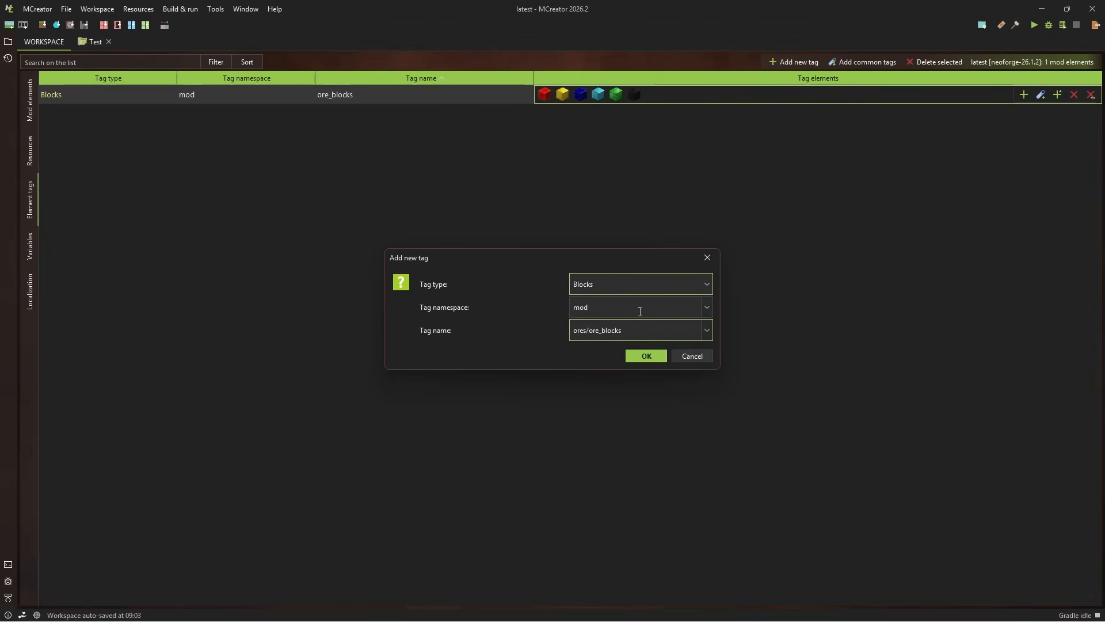
click(649, 354)
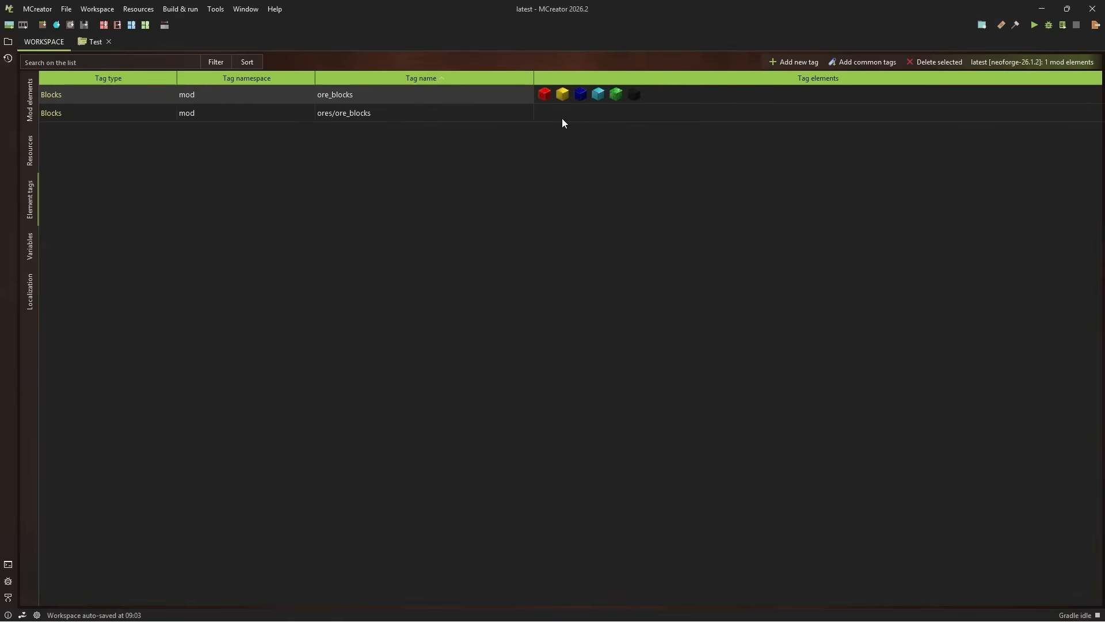
click(562, 119)
click(323, 119)
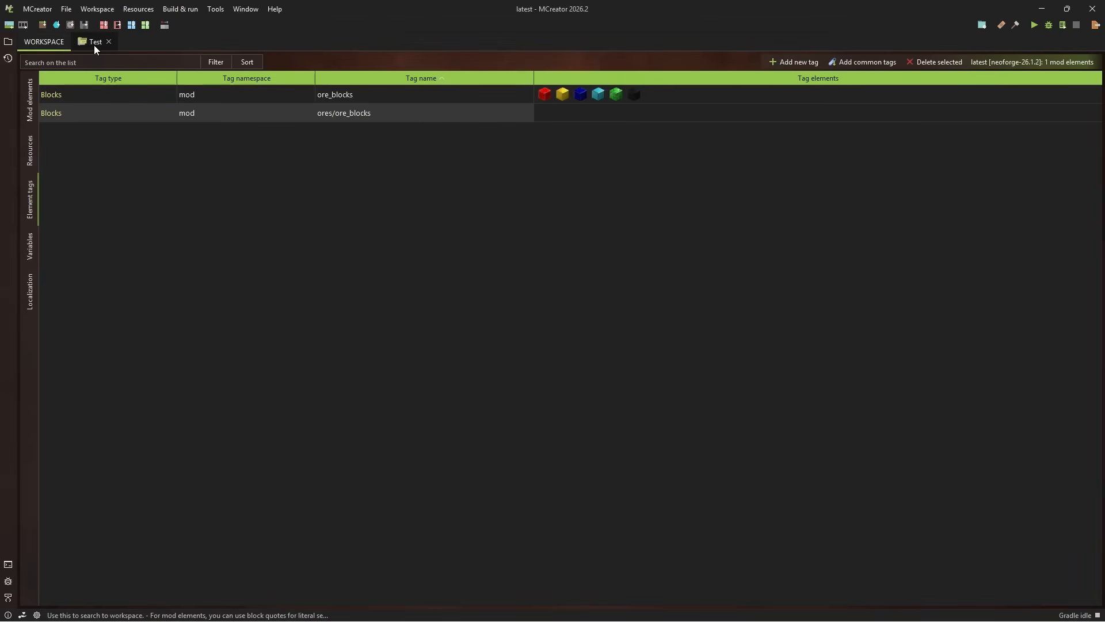
Return to the Test procedure, collapse the create text block's item editor, save the procedure, and launch the Minecraft test client
click(95, 43)
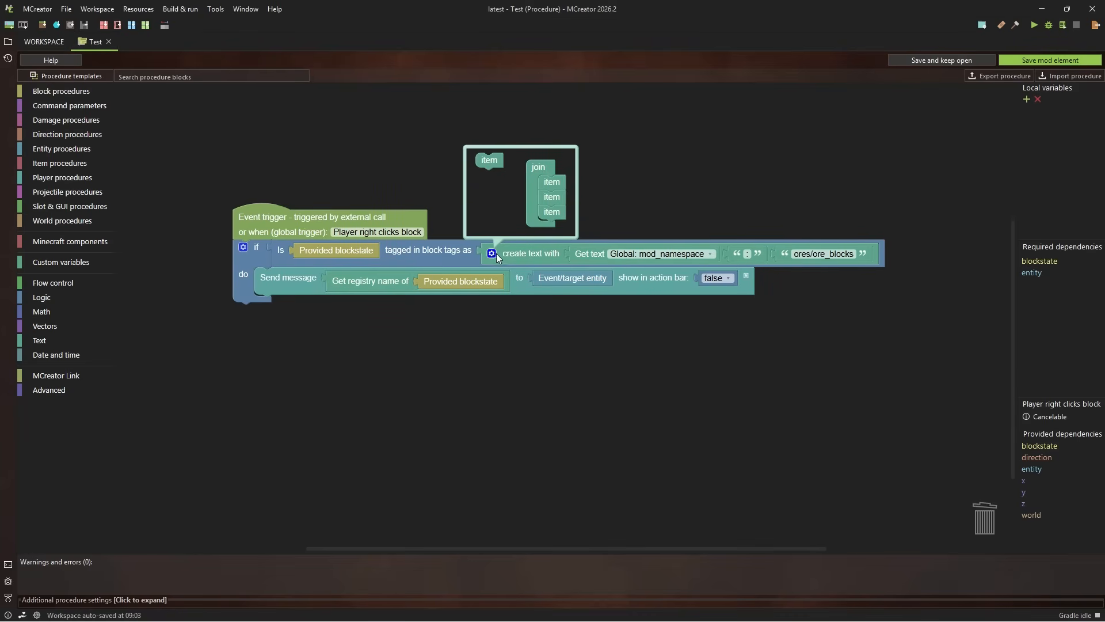
click(493, 253)
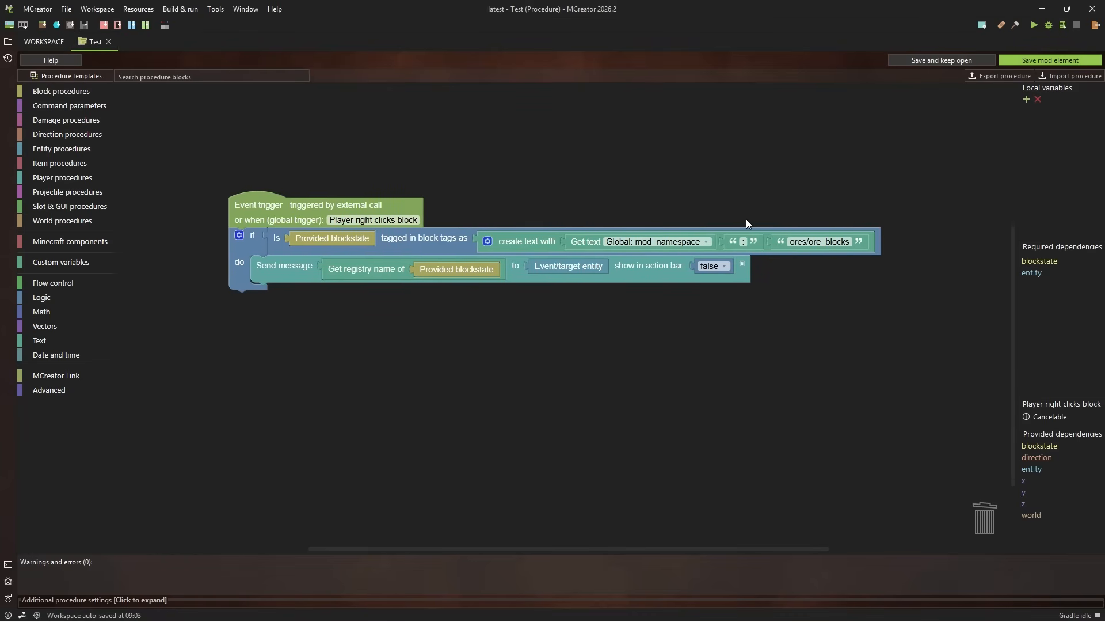
click(1069, 59)
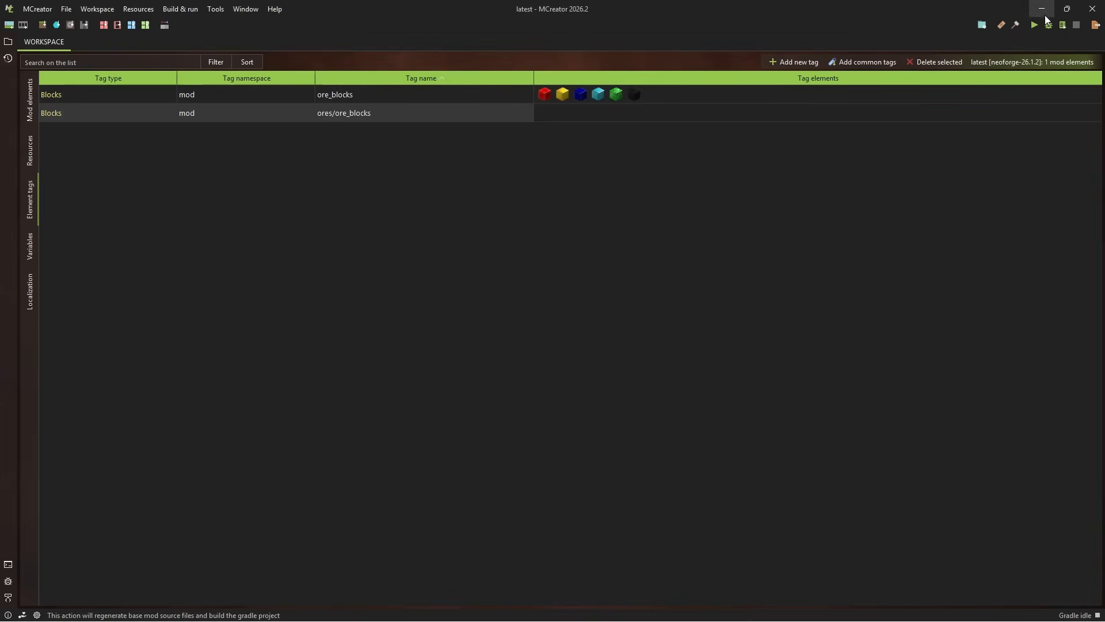
click(1030, 30)
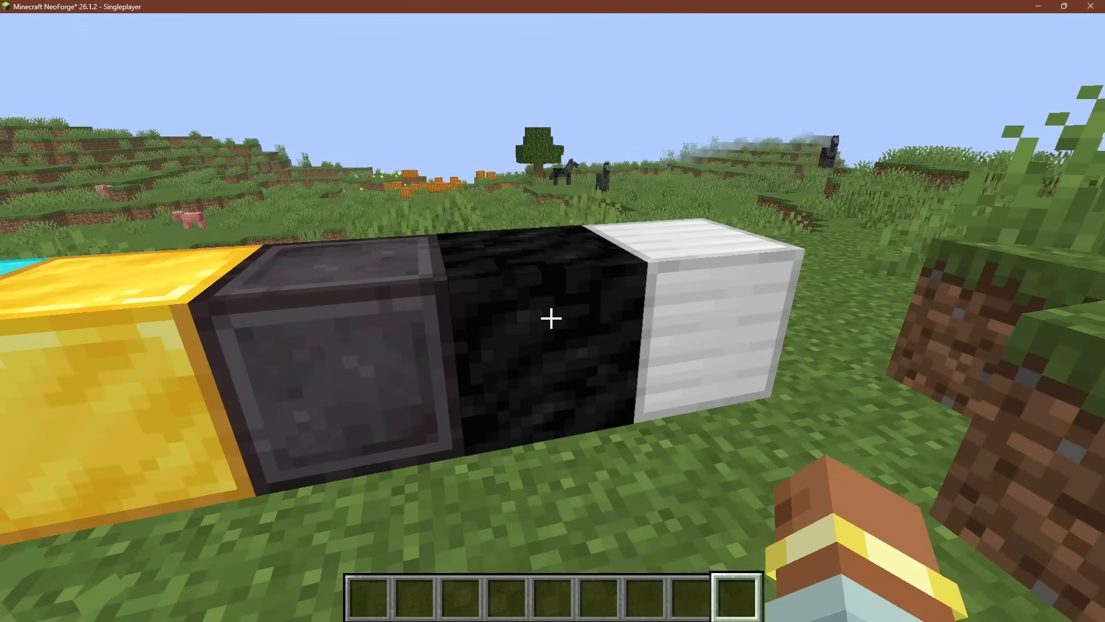
Walk up to the row of ore blocks and interact with the redstone through netherite blocks to test the procedure's tag check
key(a)
key(w)
key(a)
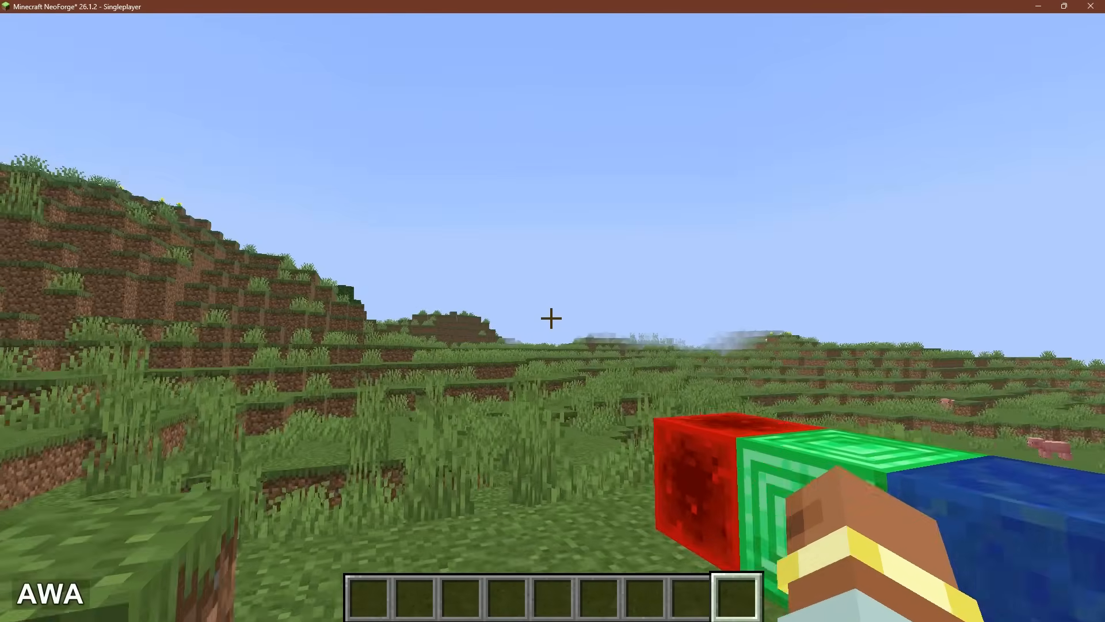
key(w)
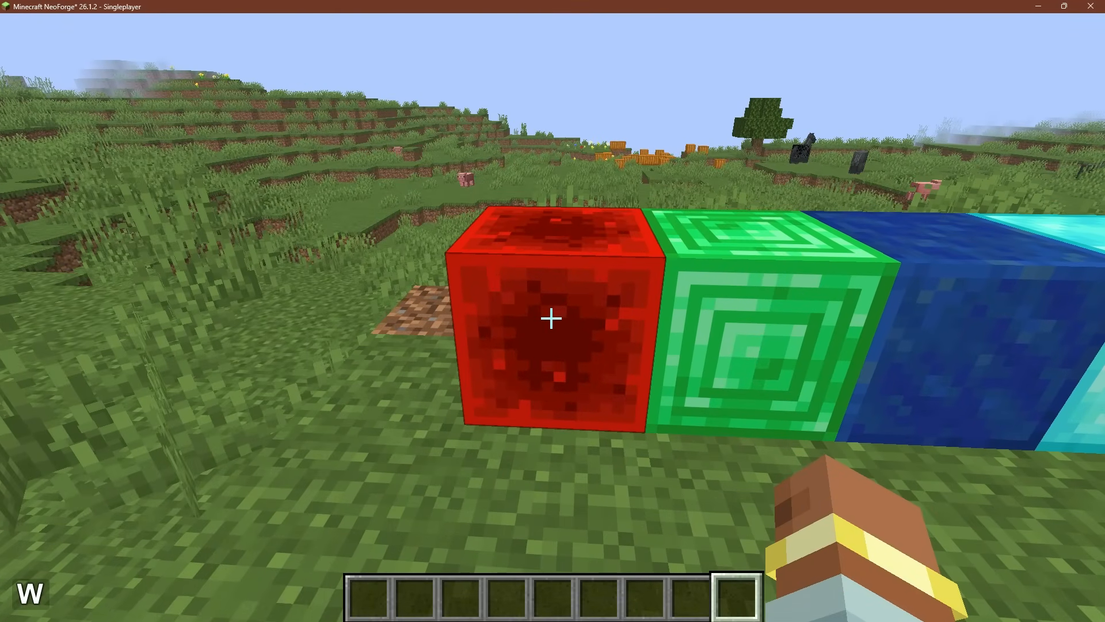
key(d)
key(a)
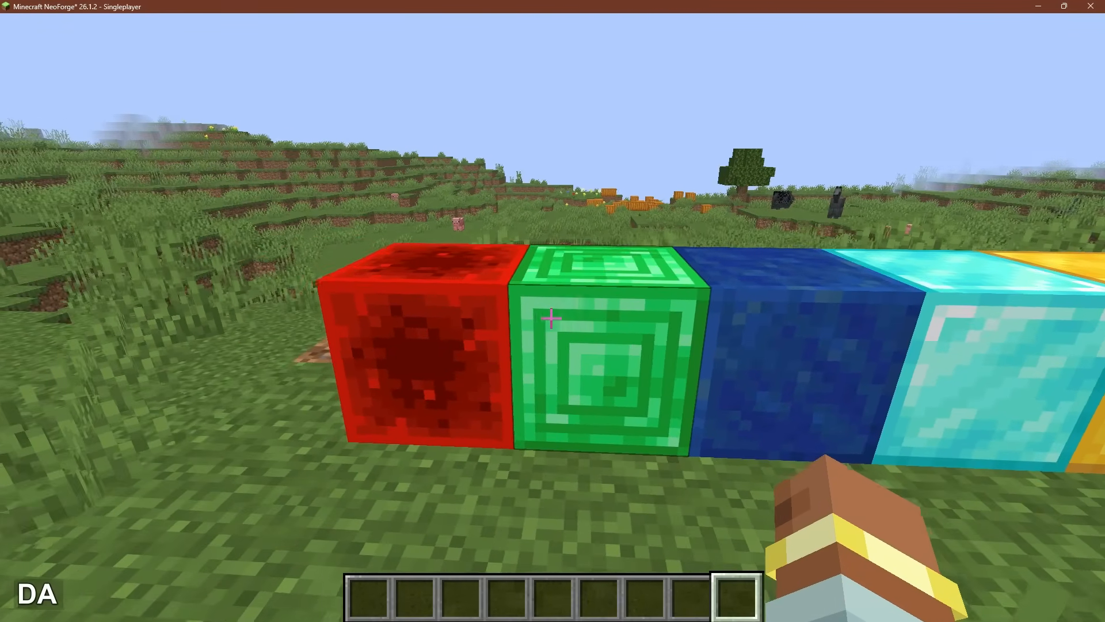
key(a)
key(d)
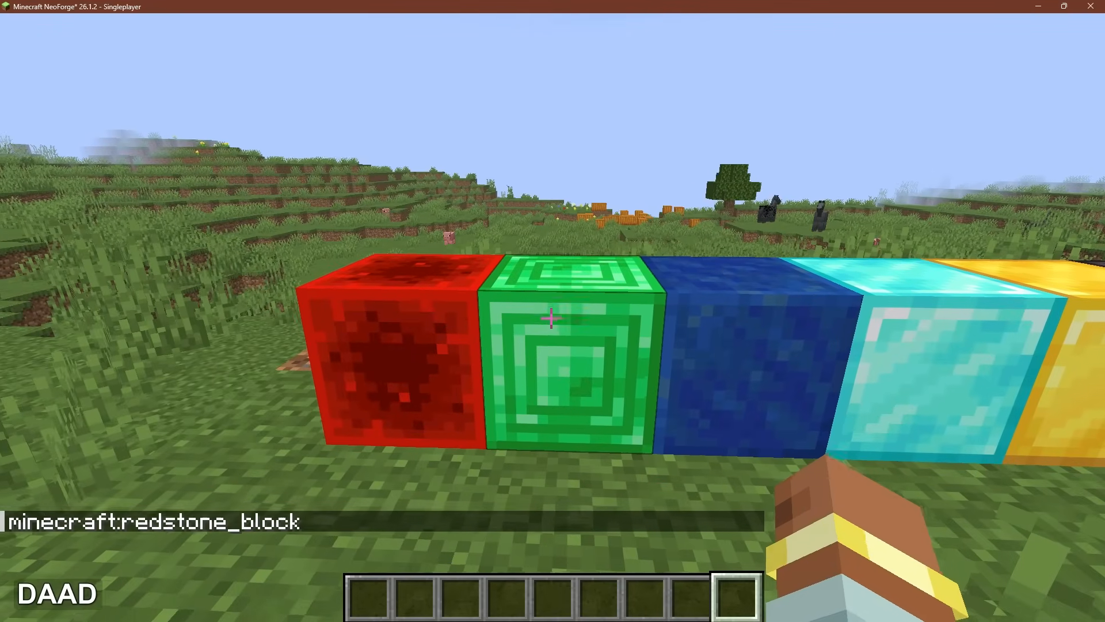
key(d)
key(d)
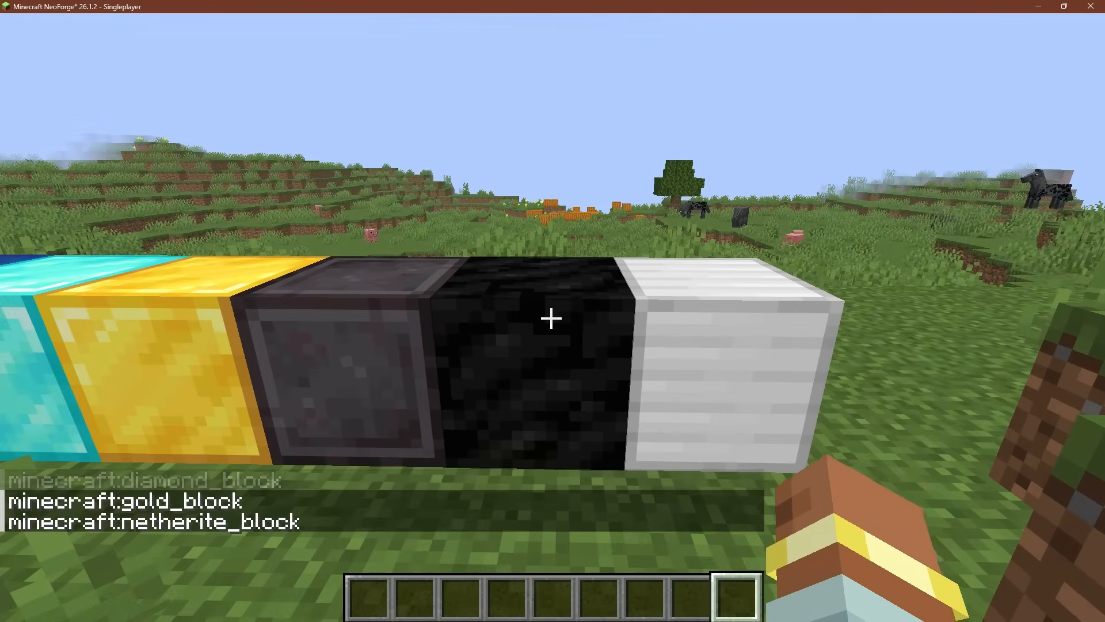
key(a)
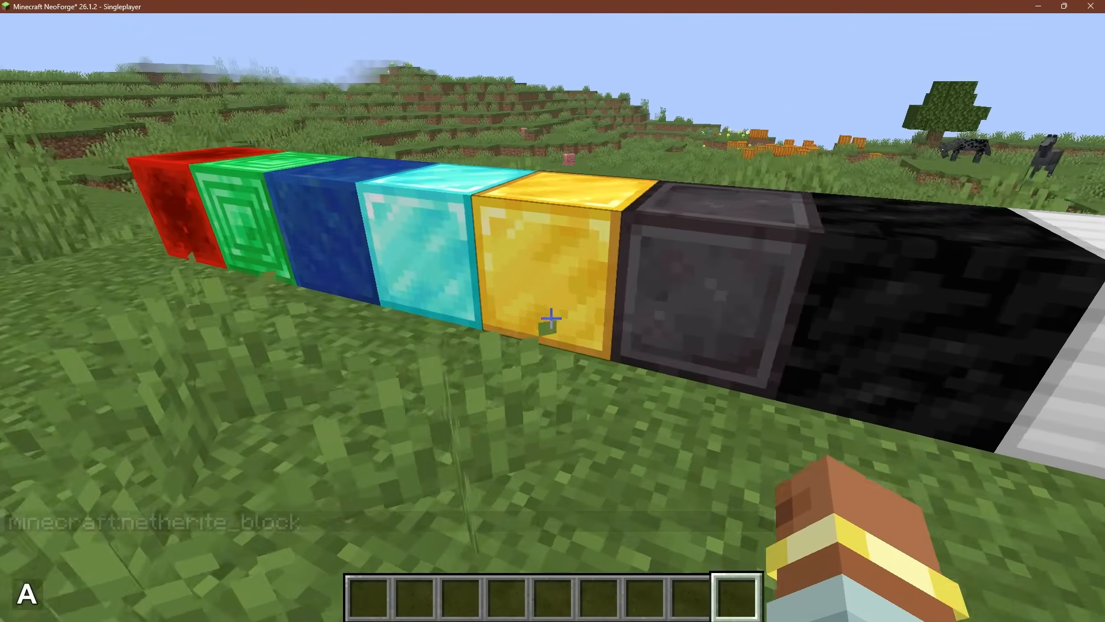
key(w)
key(a)
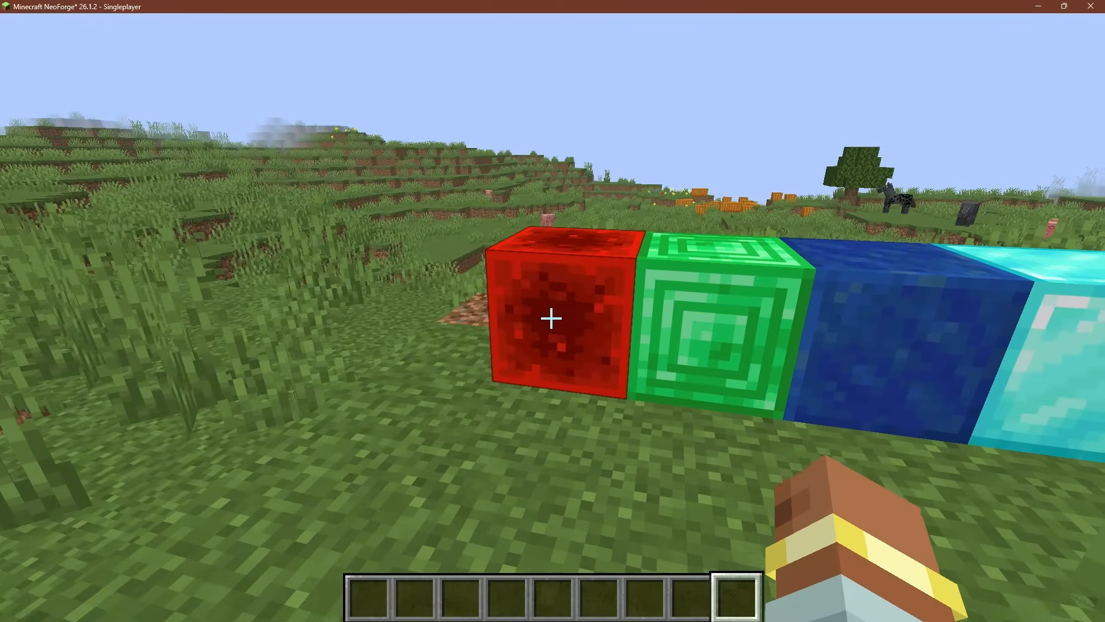
key(w)
key(space)
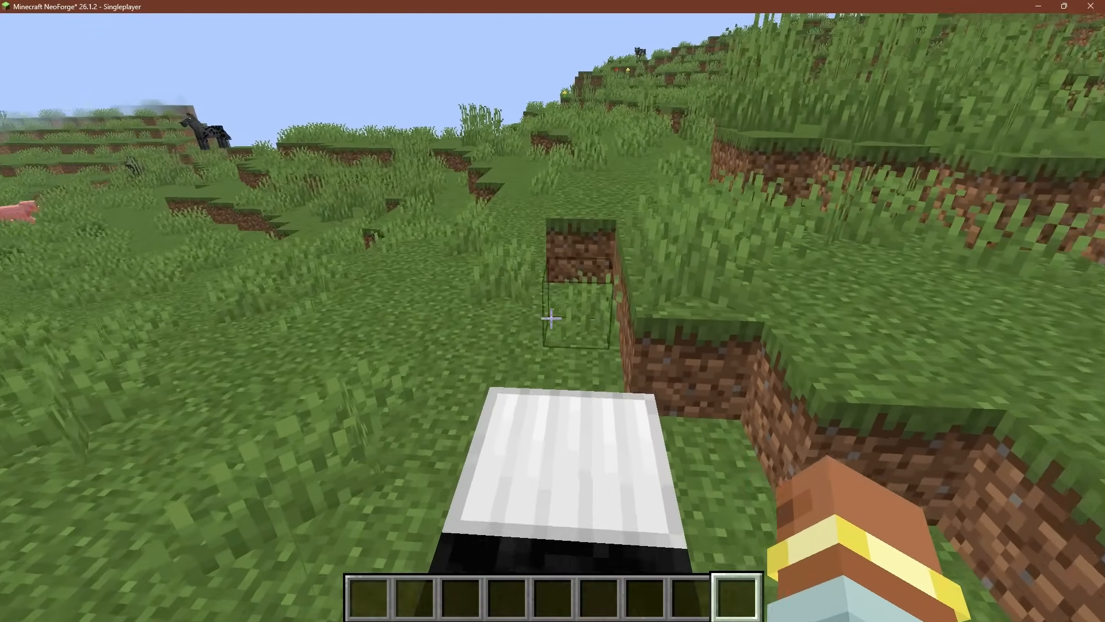
key(d)
key(d)
key(s)
key(a)
key(w)
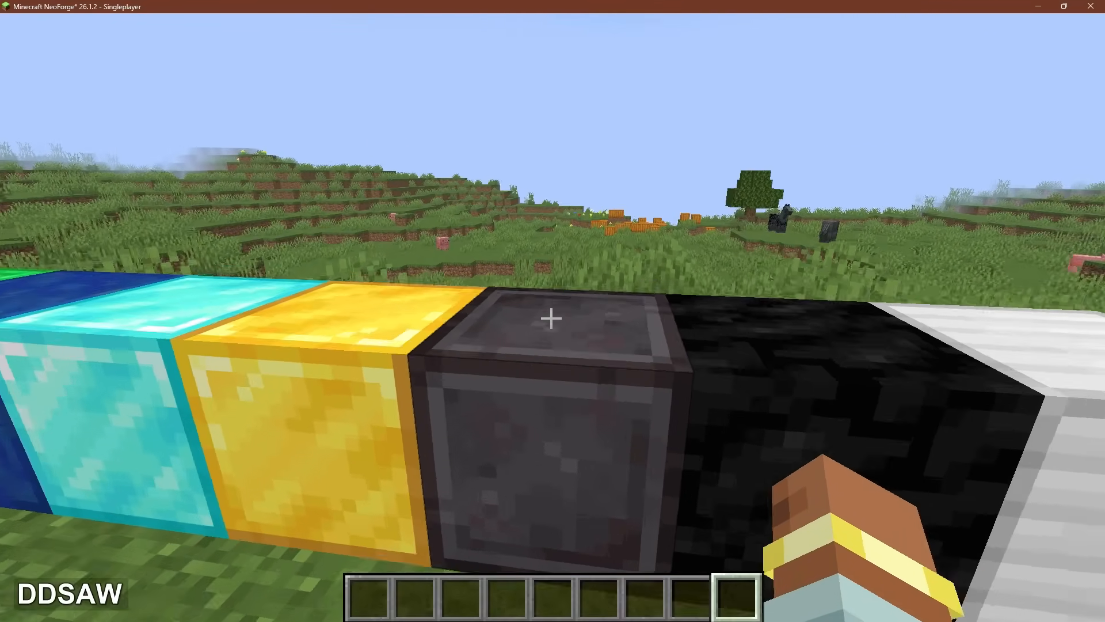
key(space)
key(w)
key(a)
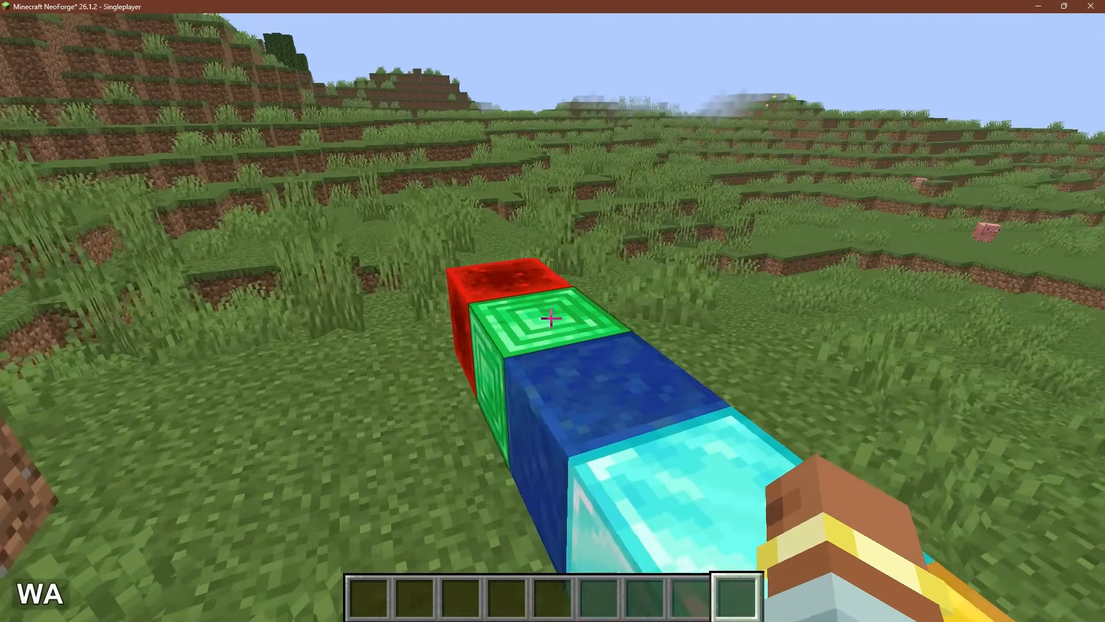
key(d)
key(d)
key(w)
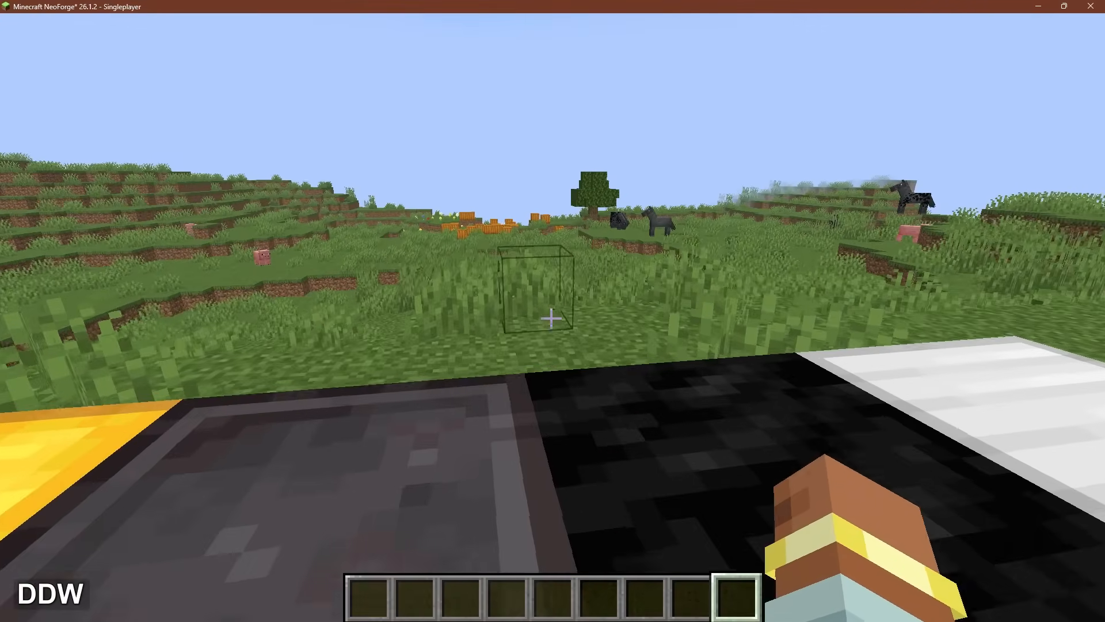
key(space)
key(s)
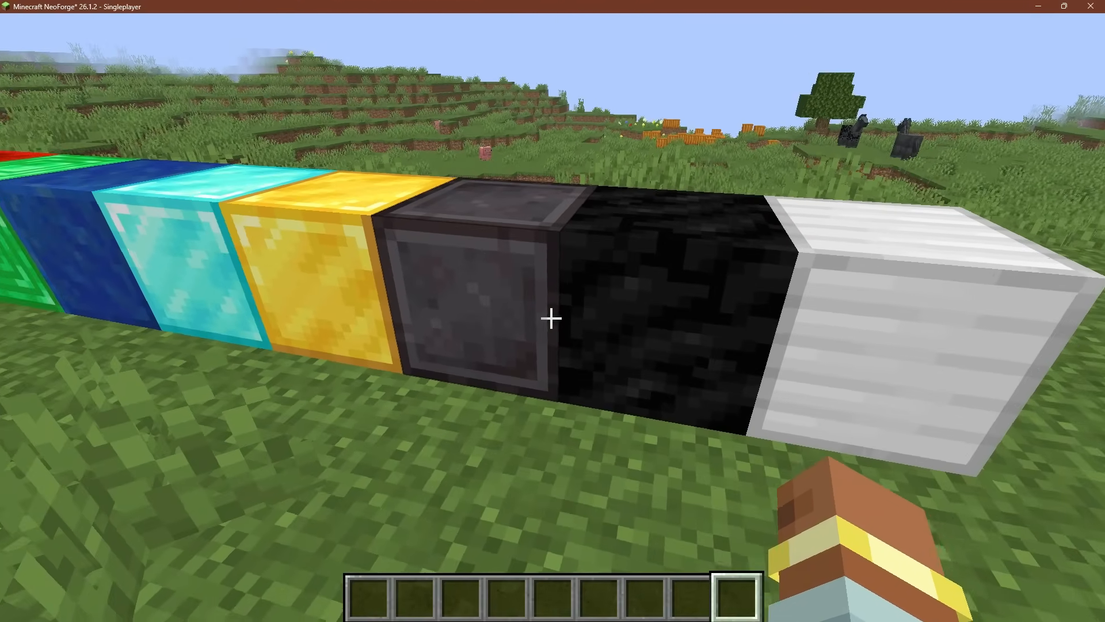
key(w)
Save and leave the test world, and quit Minecraft to return to MCreator
key(Escape)
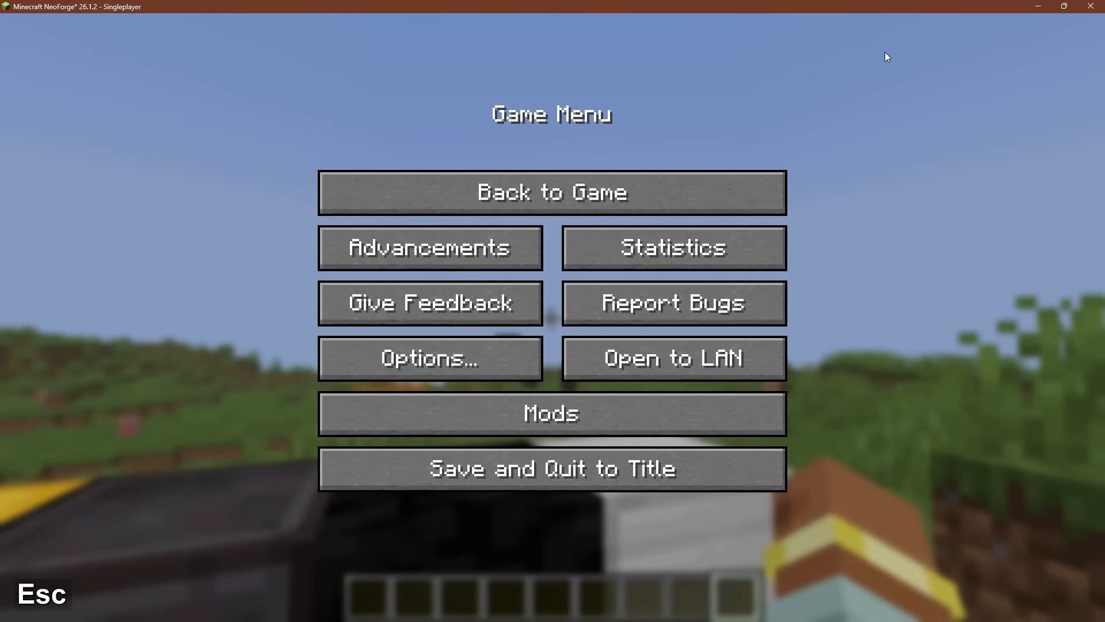
click(647, 468)
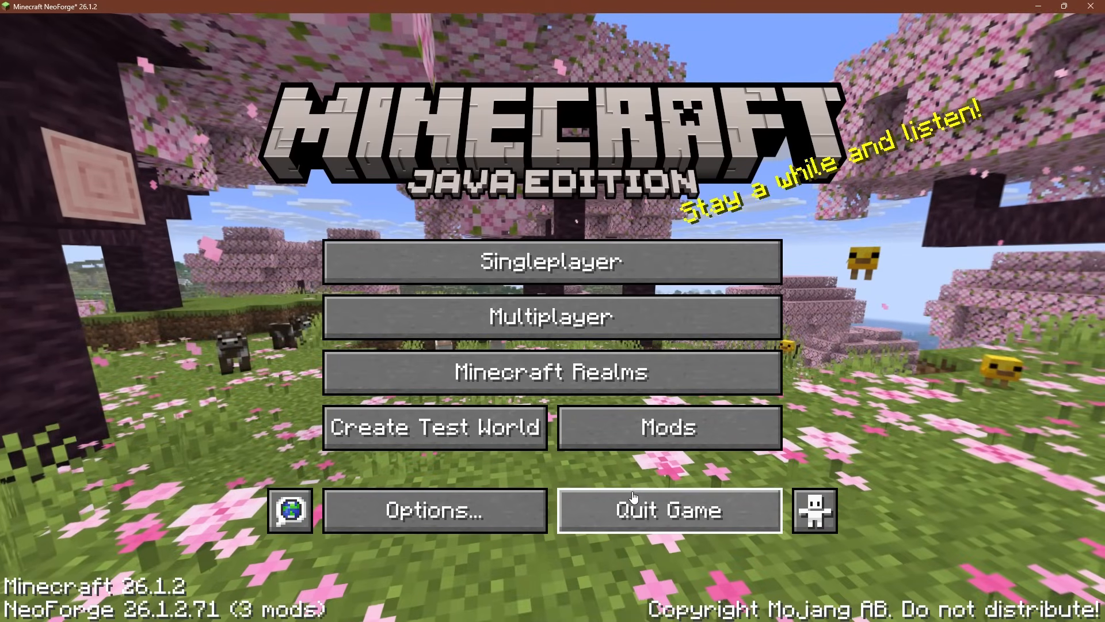
click(593, 509)
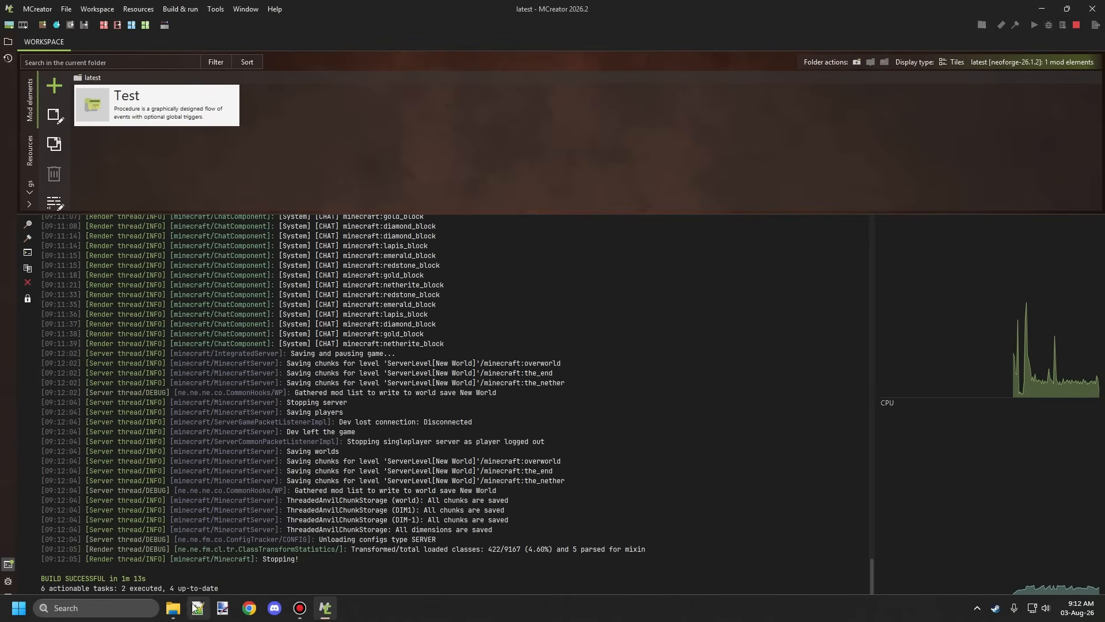
Switch to Chrome in a maximized window with an existing profile, and load the bookmarked Existing Common Tags page of the Fabric Wiki
click(251, 607)
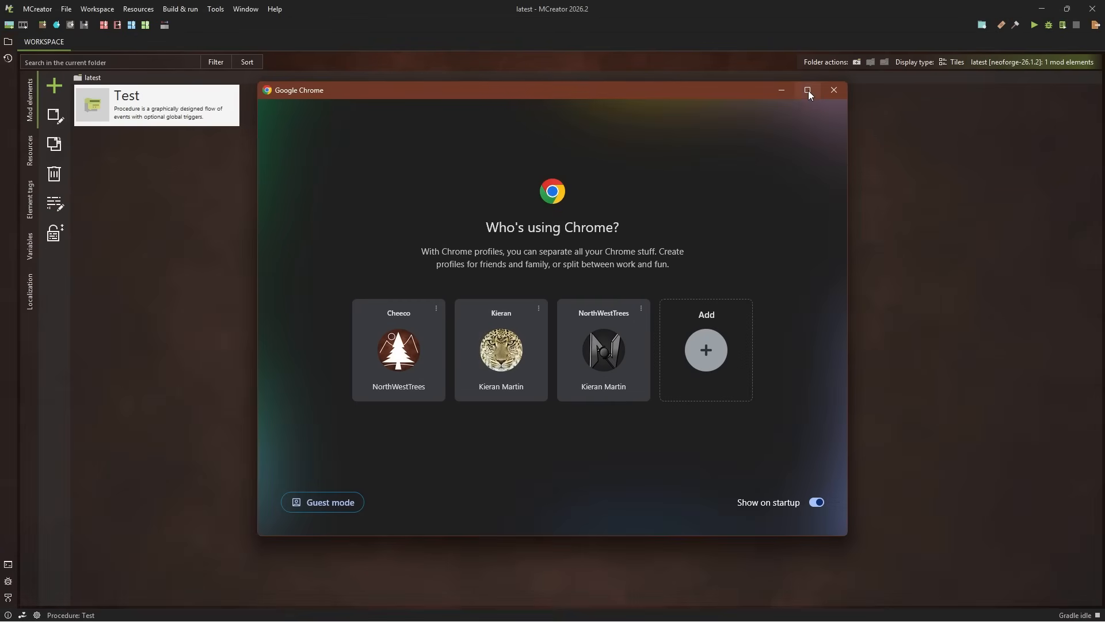
click(808, 90)
click(506, 360)
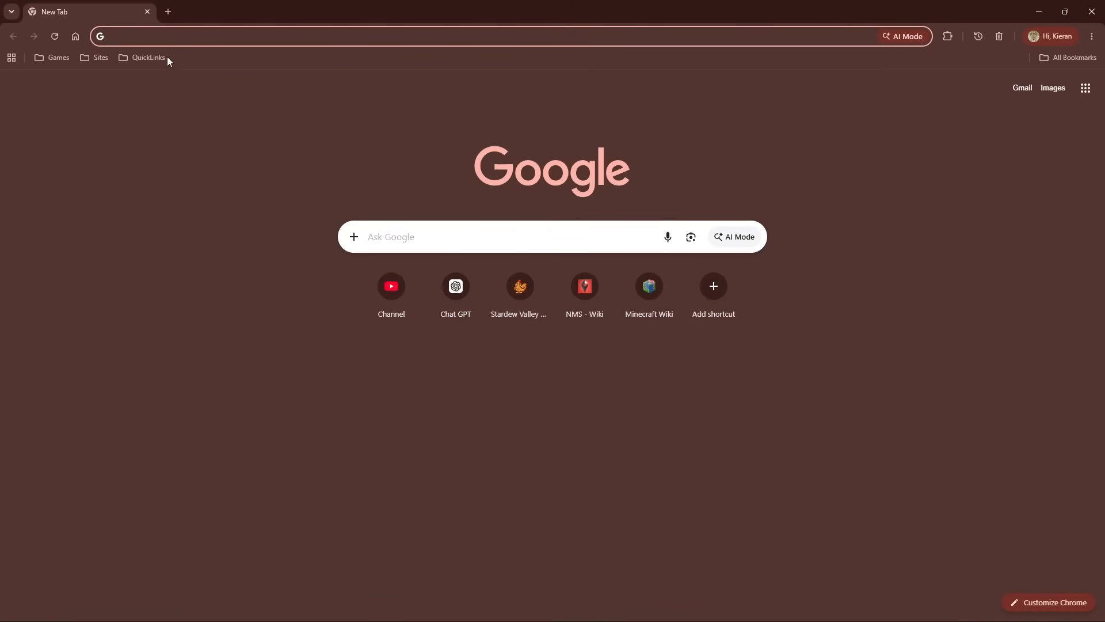
click(143, 58)
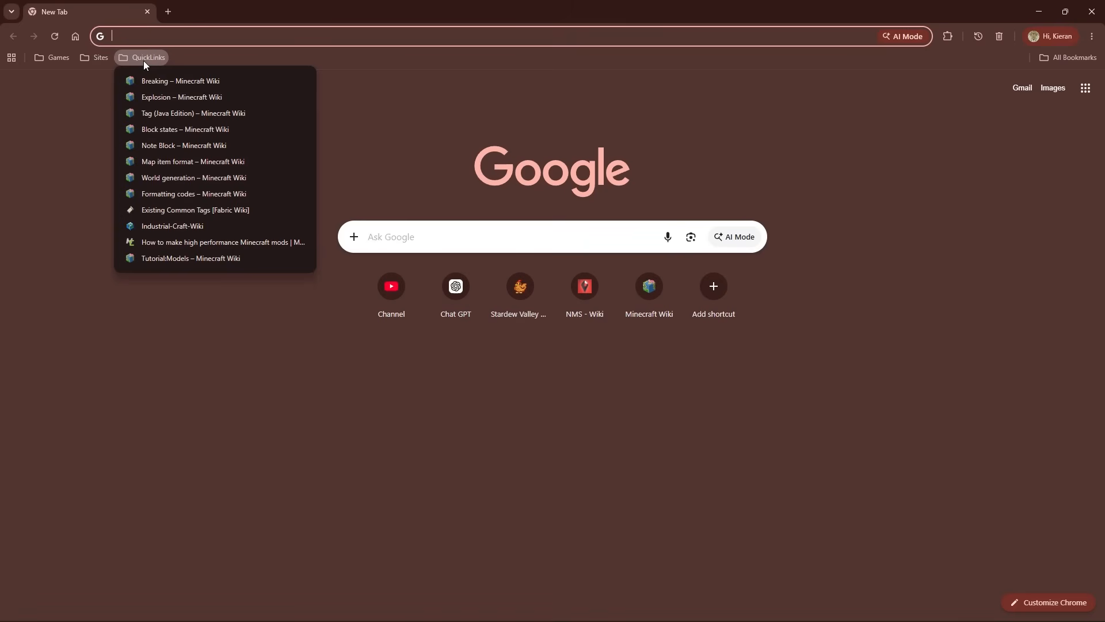
click(193, 211)
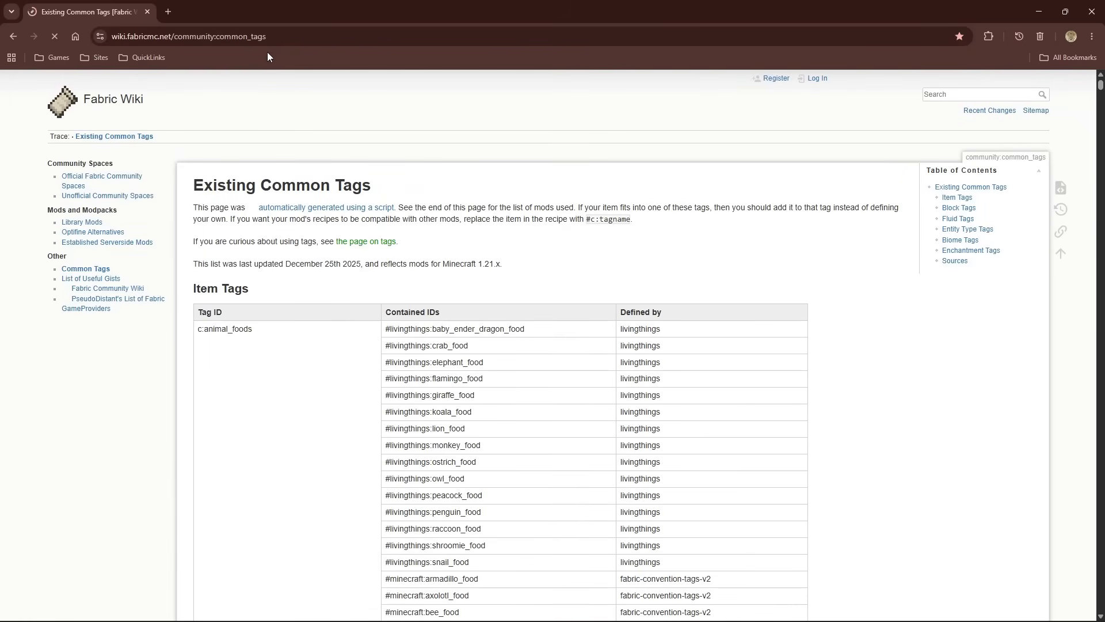
click(107, 27)
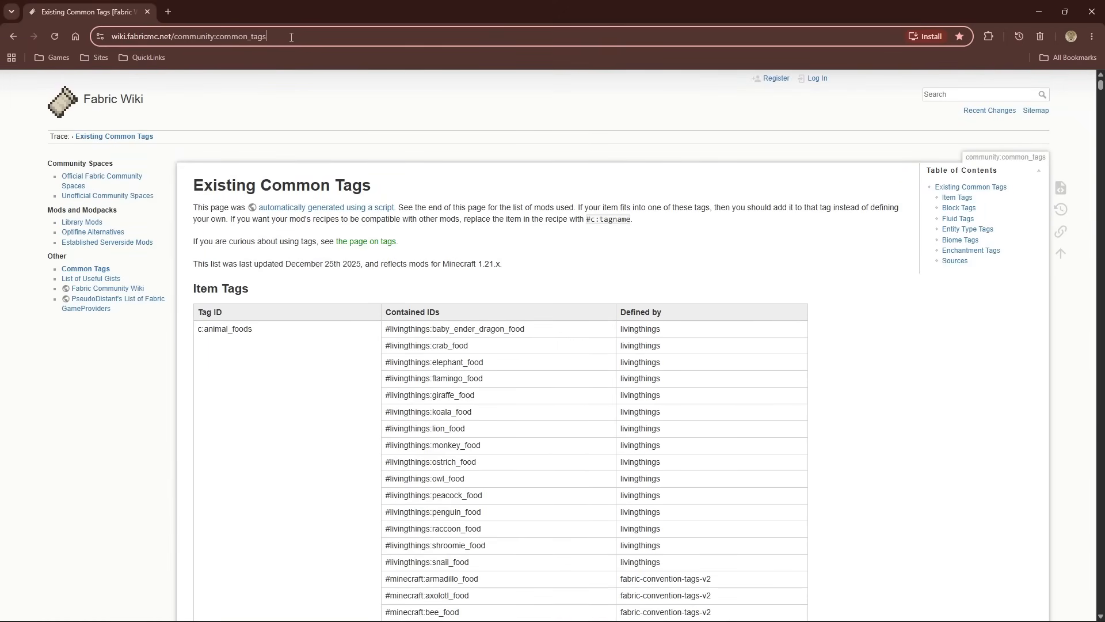
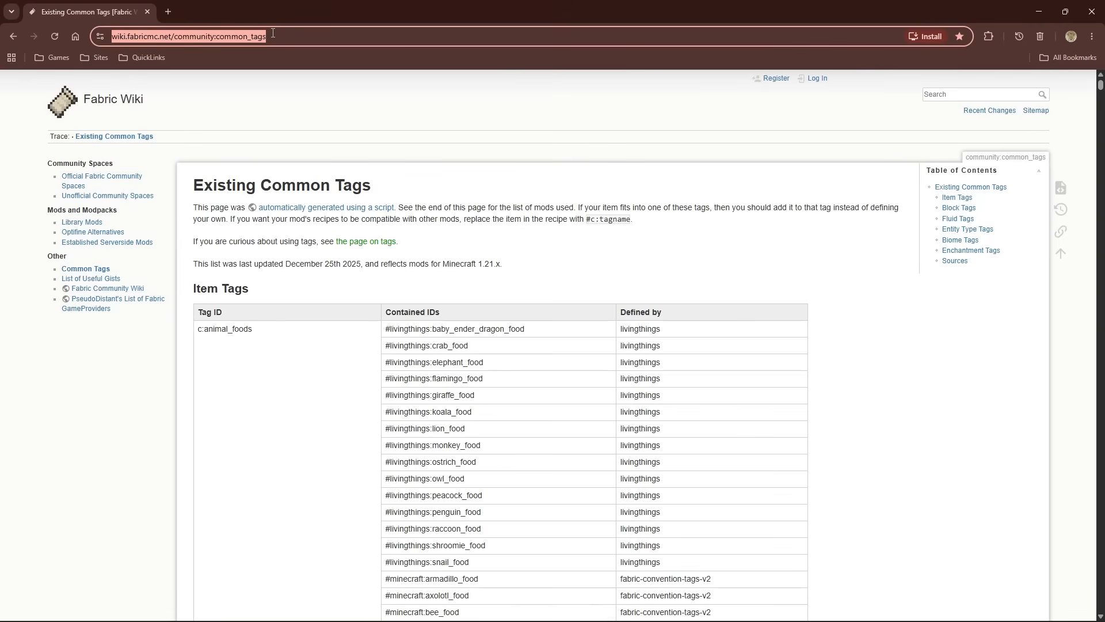
Look through the item tags table on the Existing Common Tags page, checking tag IDs, contained IDs and defining mods
click(220, 38)
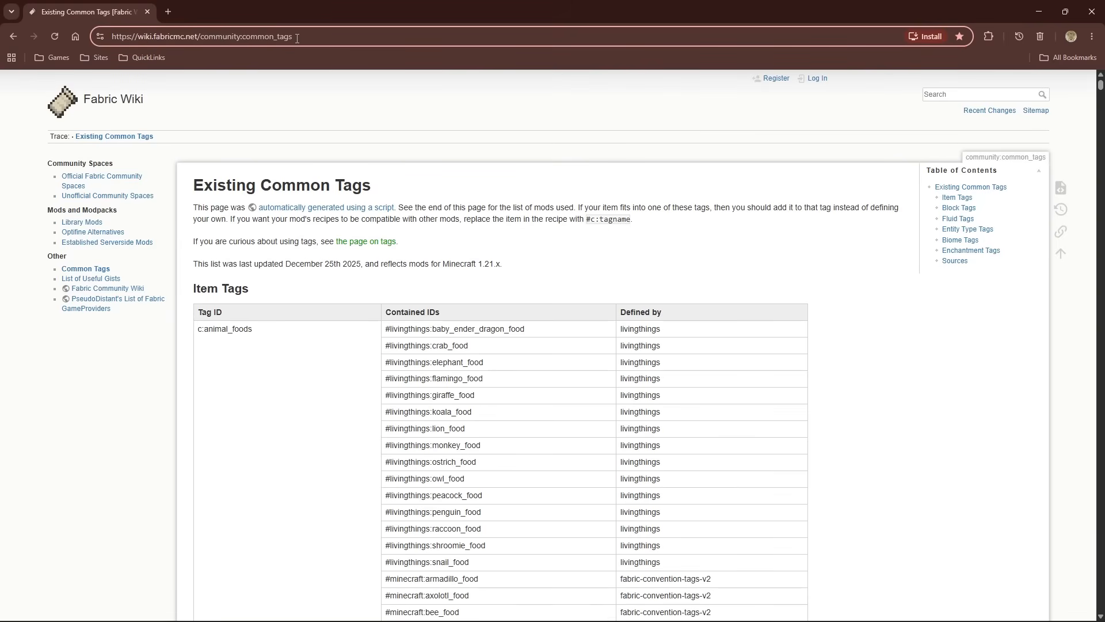
click(376, 126)
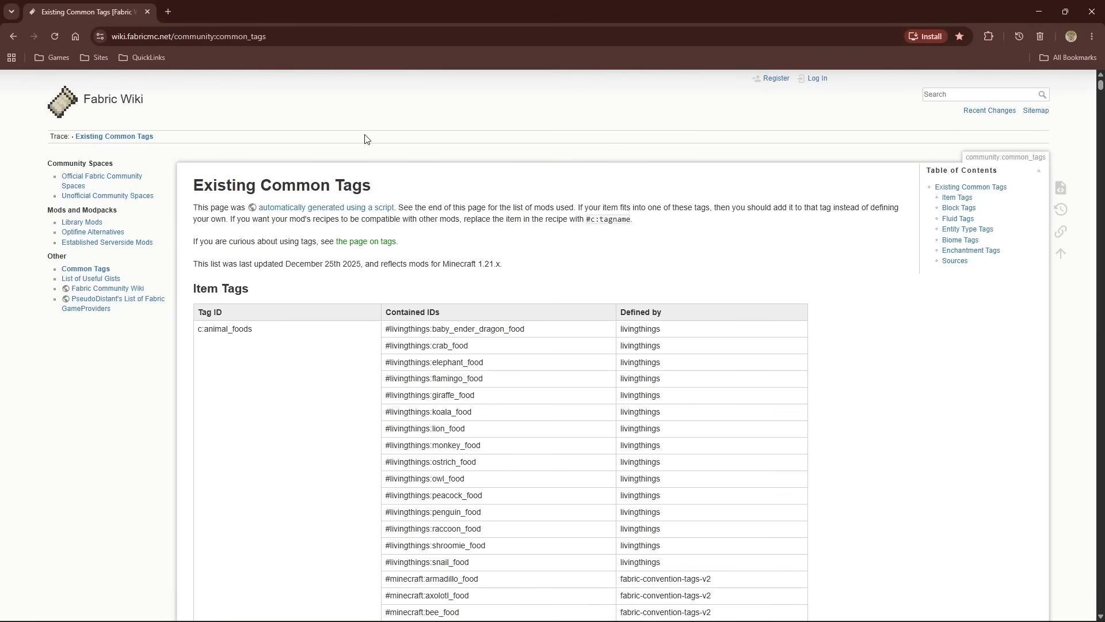
scroll(385, 160, down, 1)
scroll(426, 148, down, 20)
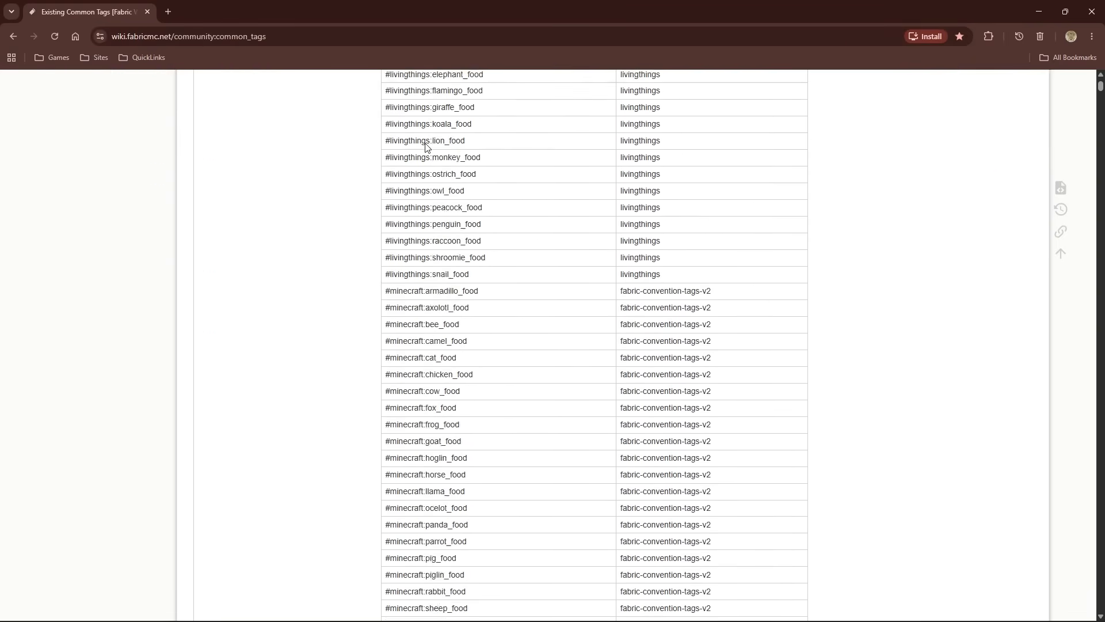
scroll(425, 148, down, 20)
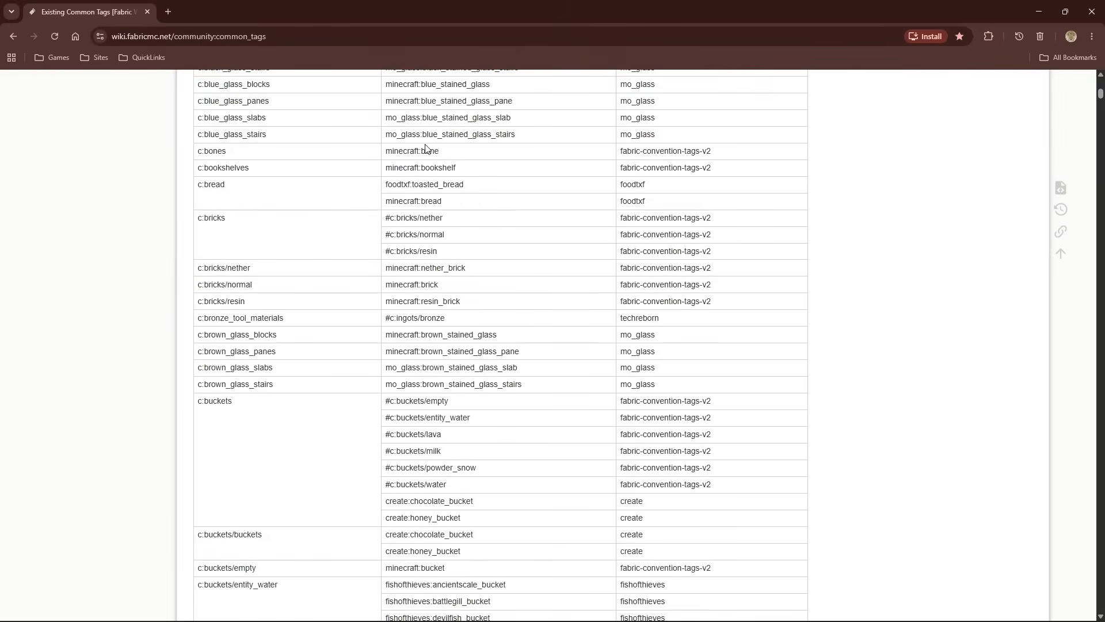
scroll(425, 148, down, 4)
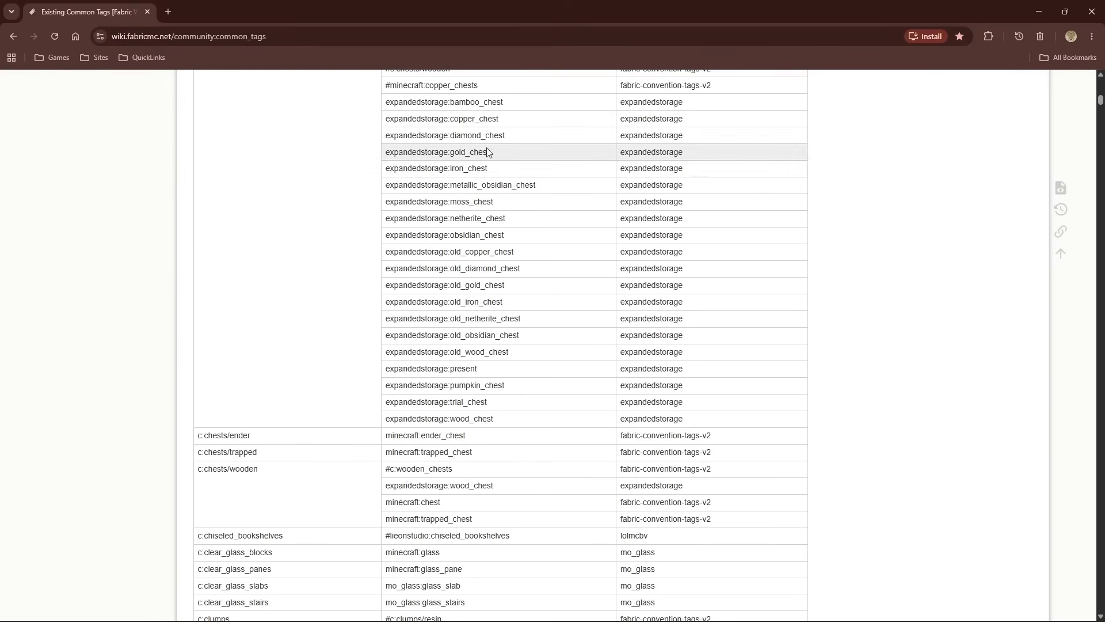
scroll(991, 135, up, 12)
scroll(1020, 111, up, 12)
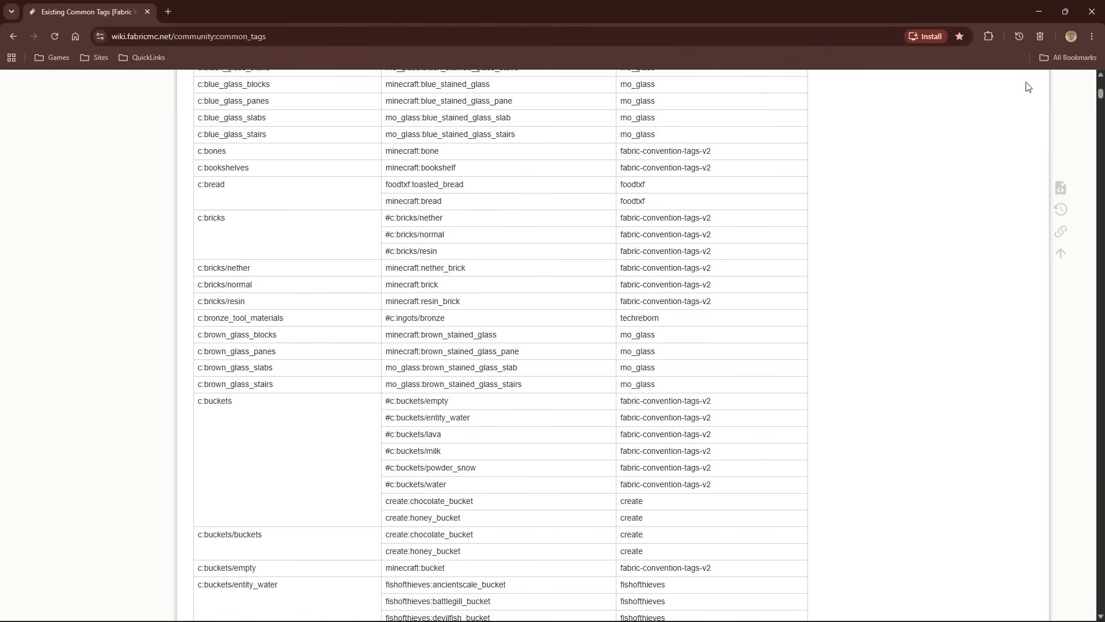
Search within the Existing Common Tags page for "coal"
click(1091, 36)
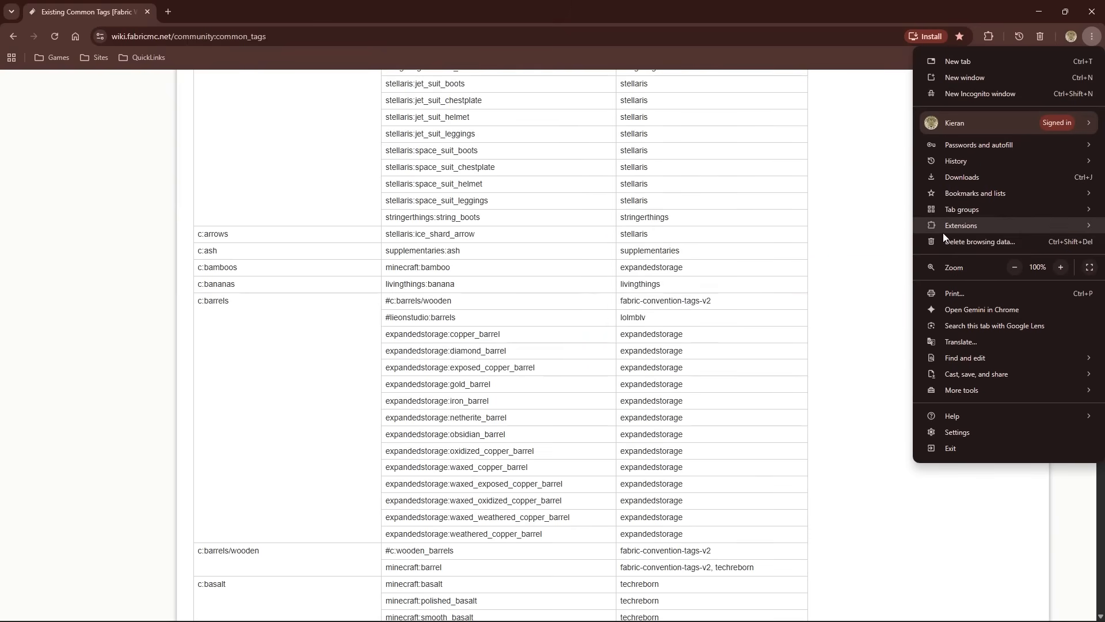
mouse_move(962, 355)
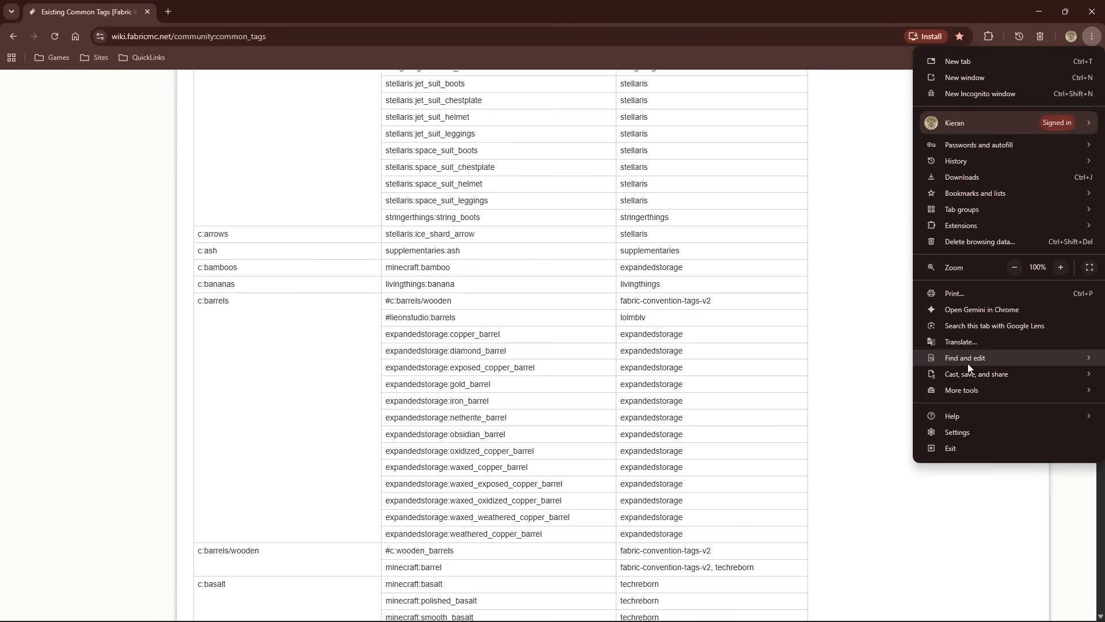
click(861, 360)
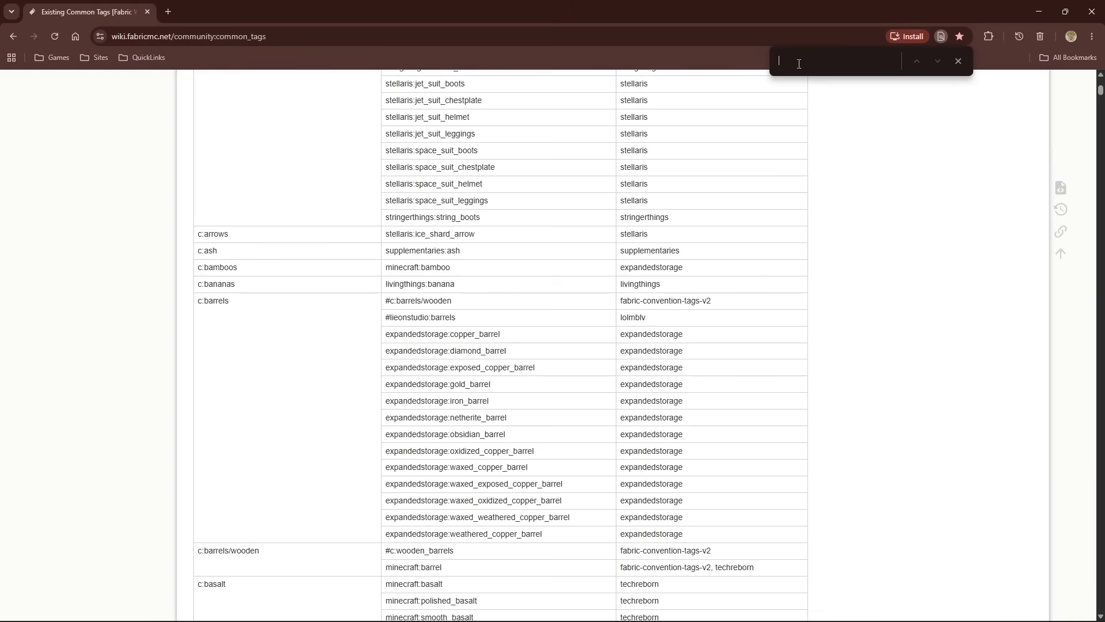
text(coal)
key(Return)
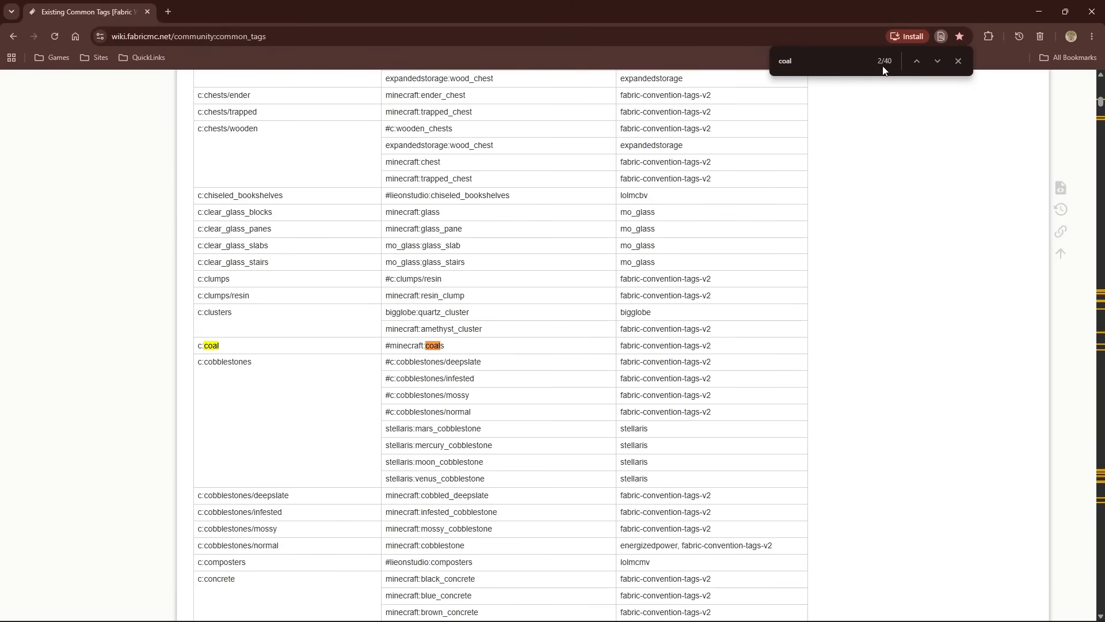
Step through the successive "coal" matches across the dust, ore and storage block tags, and close the page search
click(938, 61)
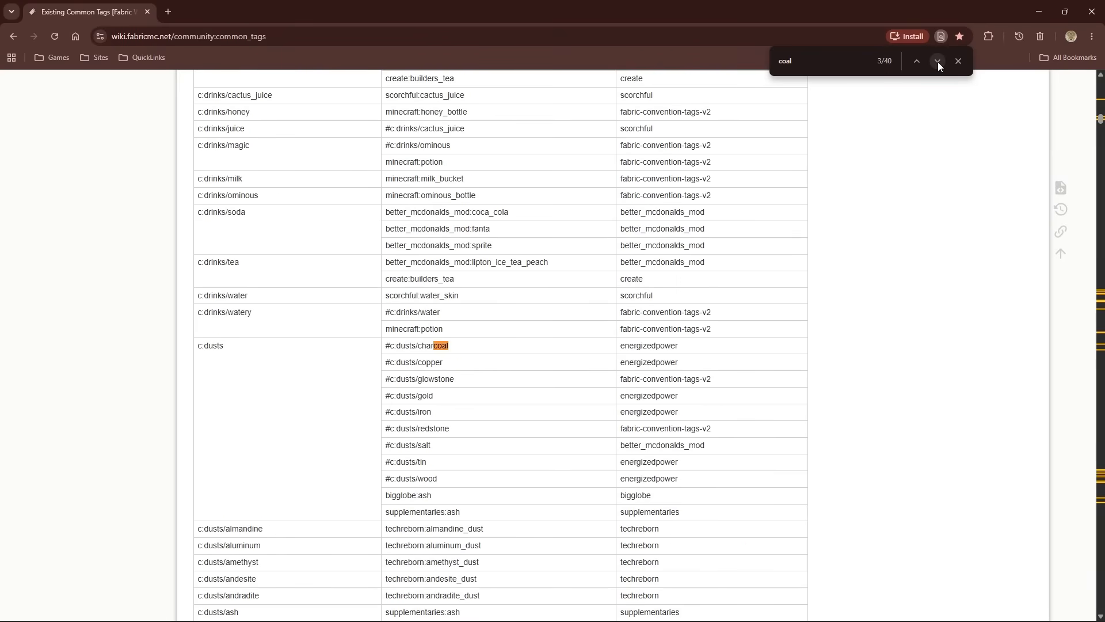
click(938, 61)
click(937, 61)
click(938, 61)
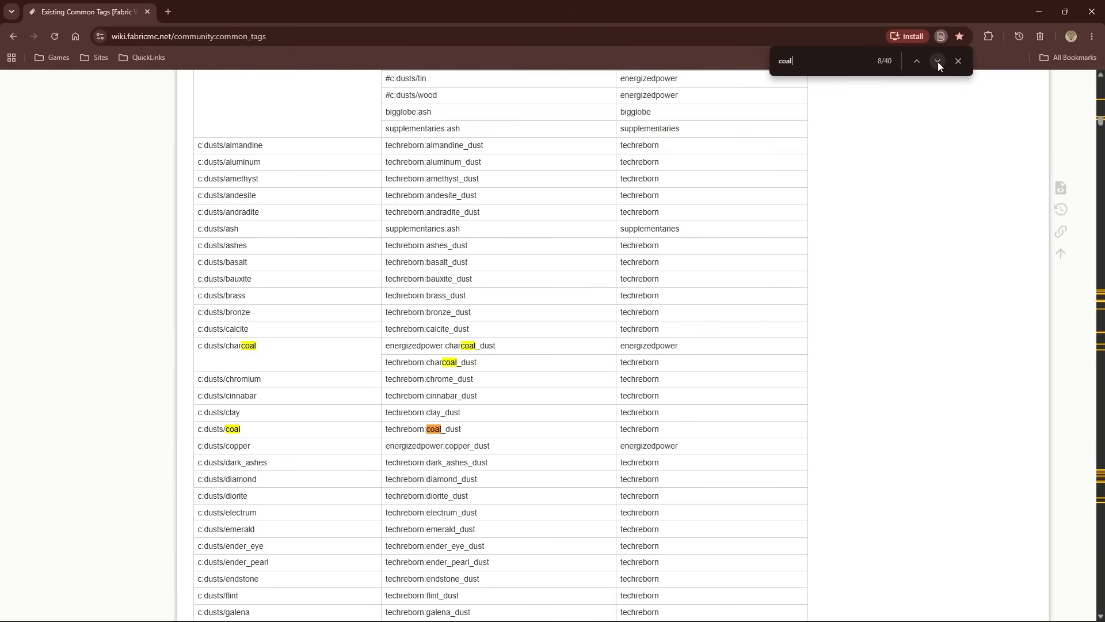
click(938, 61)
click(938, 61)
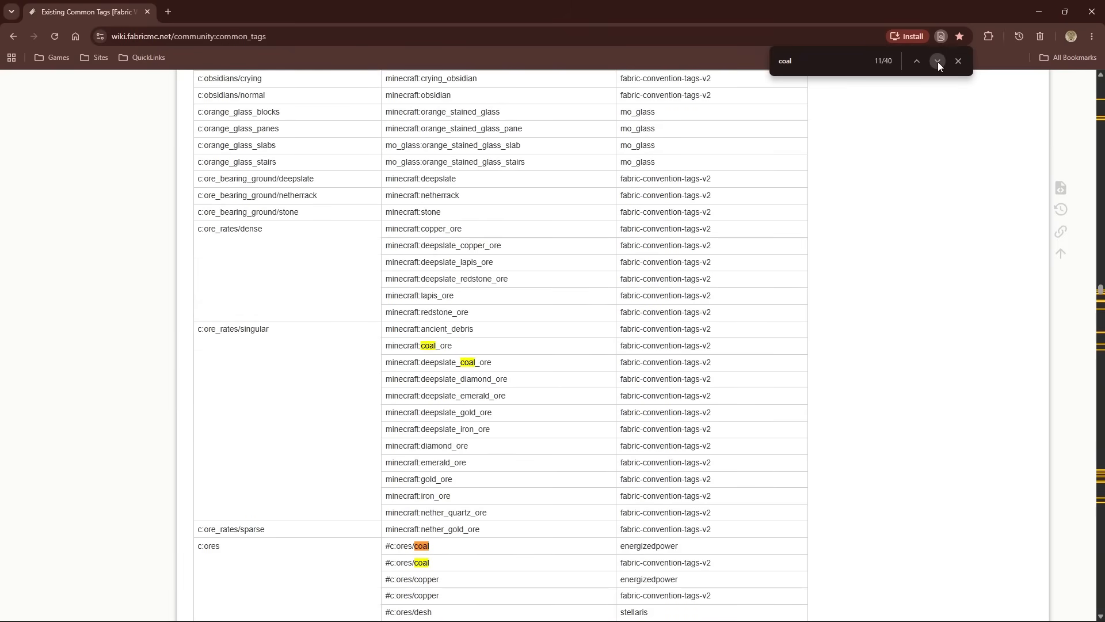
click(938, 61)
click(938, 61)
click(937, 61)
click(937, 61)
click(937, 61)
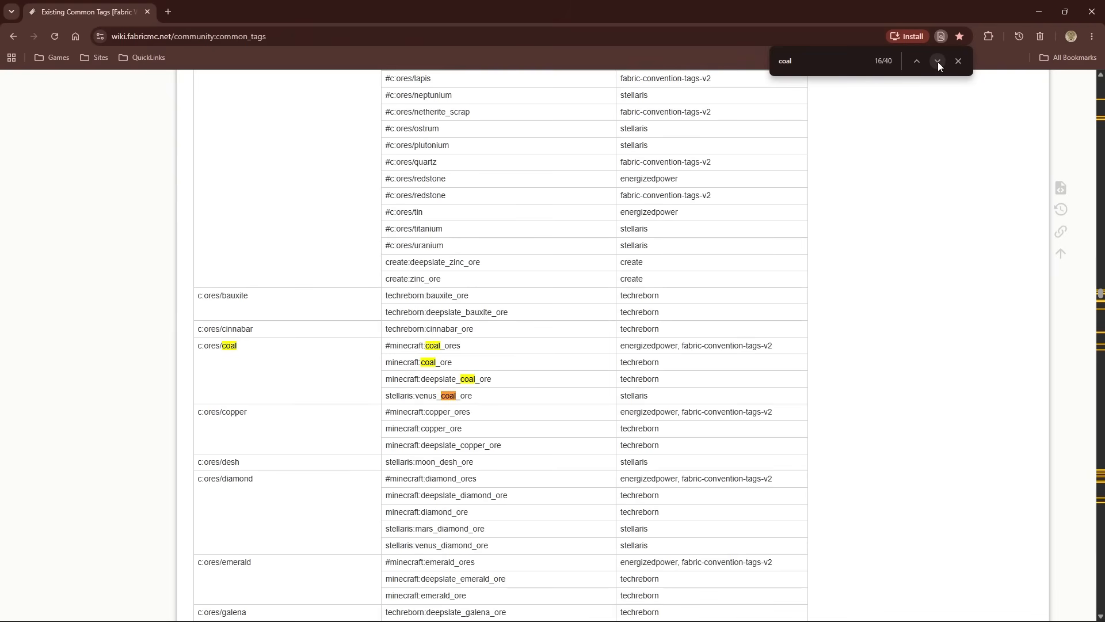
click(937, 61)
click(938, 61)
click(938, 61)
click(938, 61)
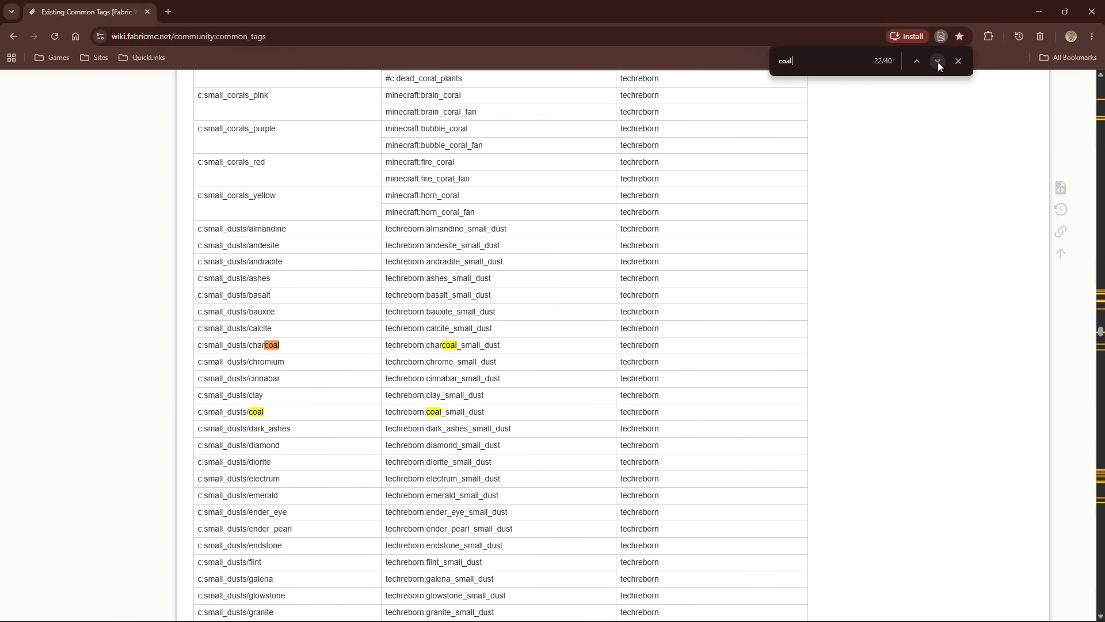
click(938, 61)
click(937, 61)
click(938, 61)
click(938, 61)
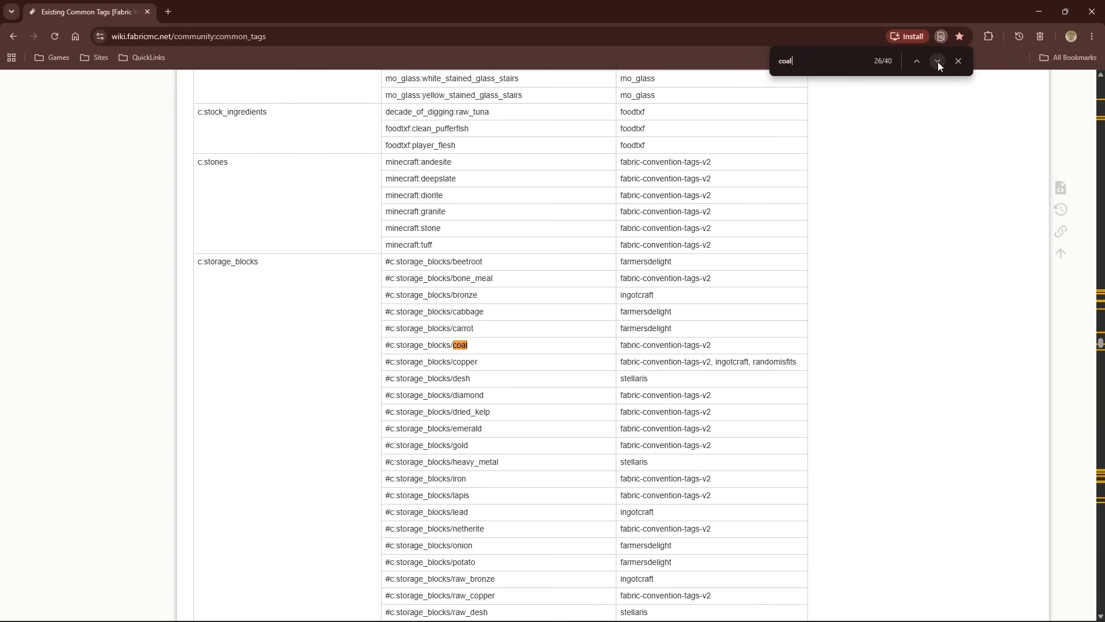
click(958, 61)
Return to the beginning of the Existing Common Tags page and review its table of contents and first item tags
scroll(958, 102, up, 5)
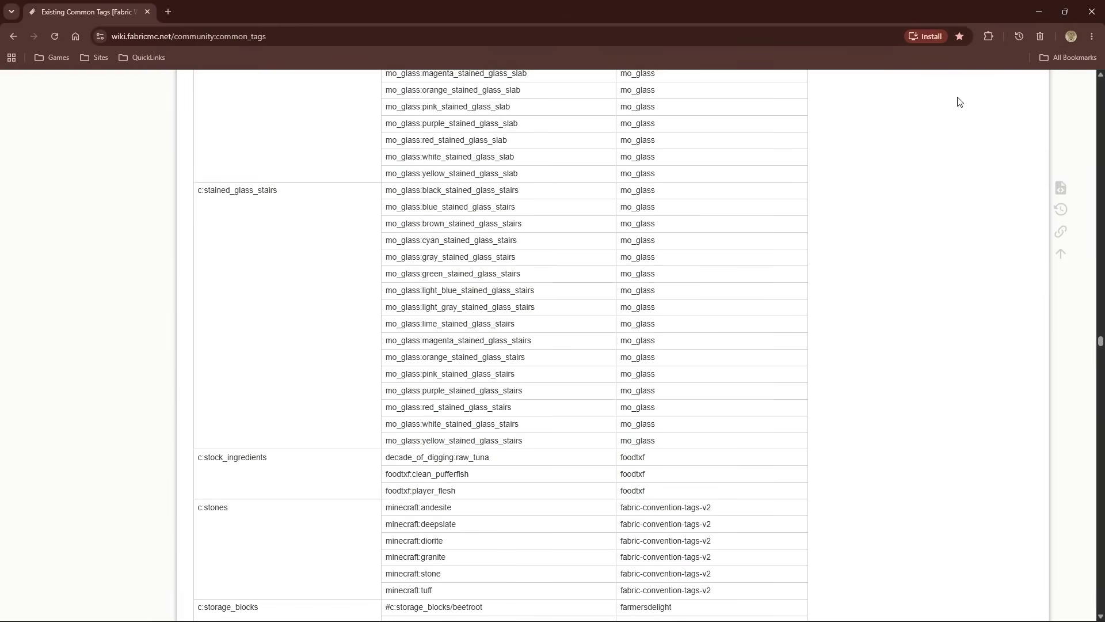
scroll(958, 102, up, 7)
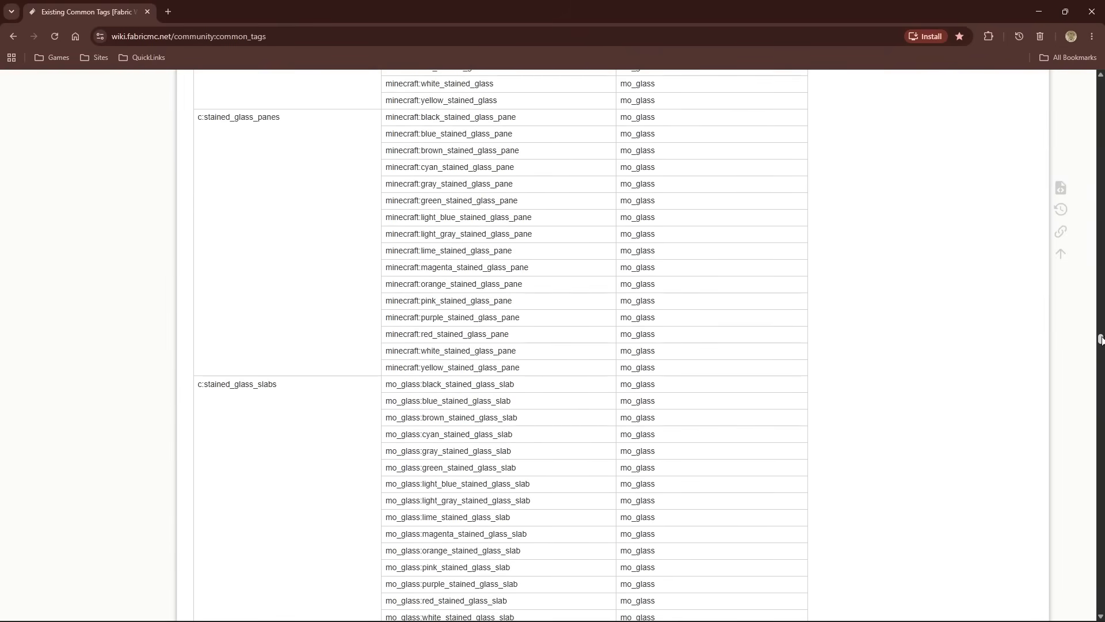
drag(1100, 337, 1055, 82)
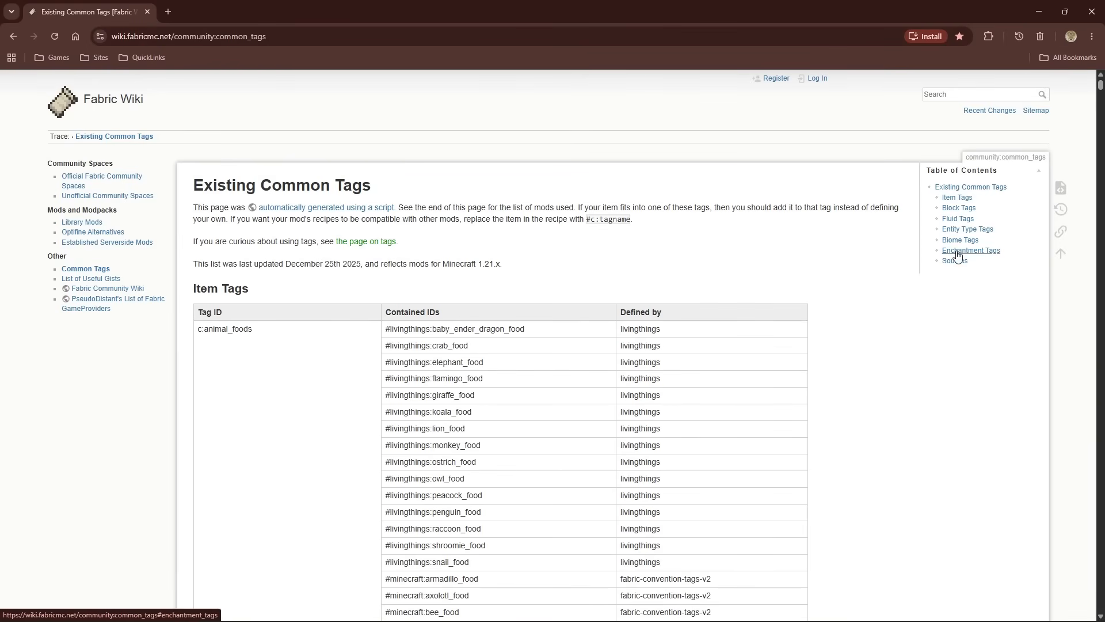
scroll(353, 265, down, 10)
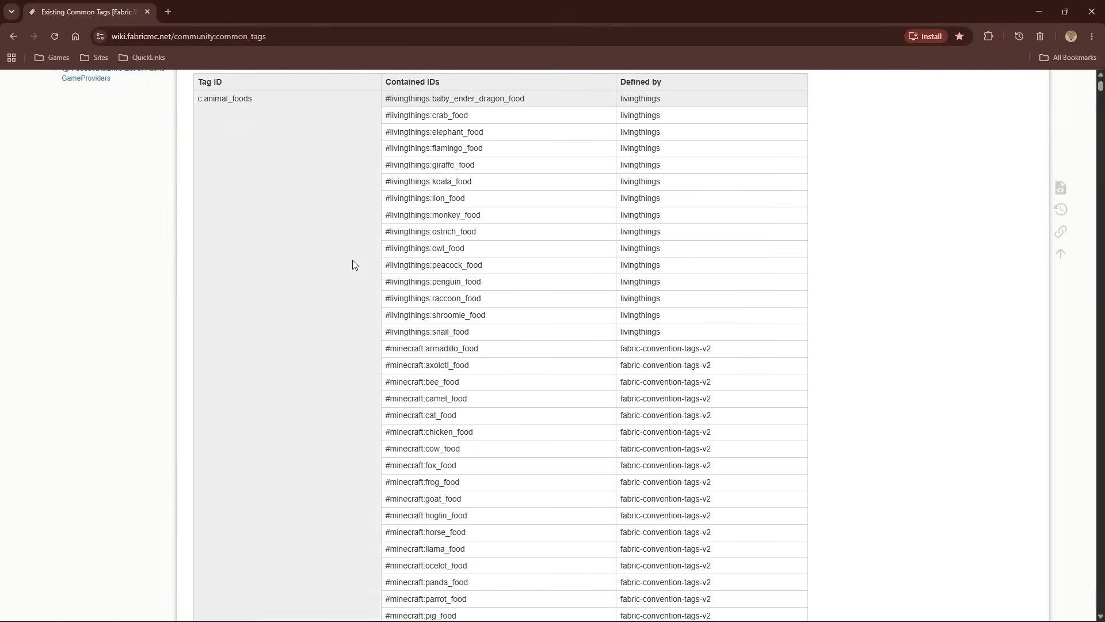
scroll(347, 287, up, 15)
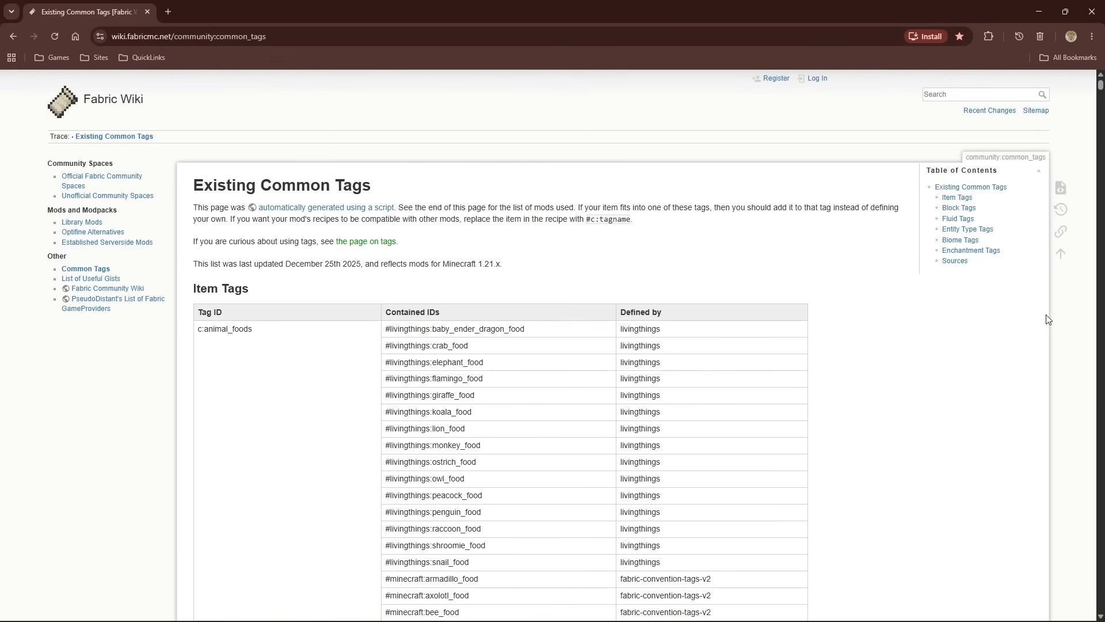
click(1093, 38)
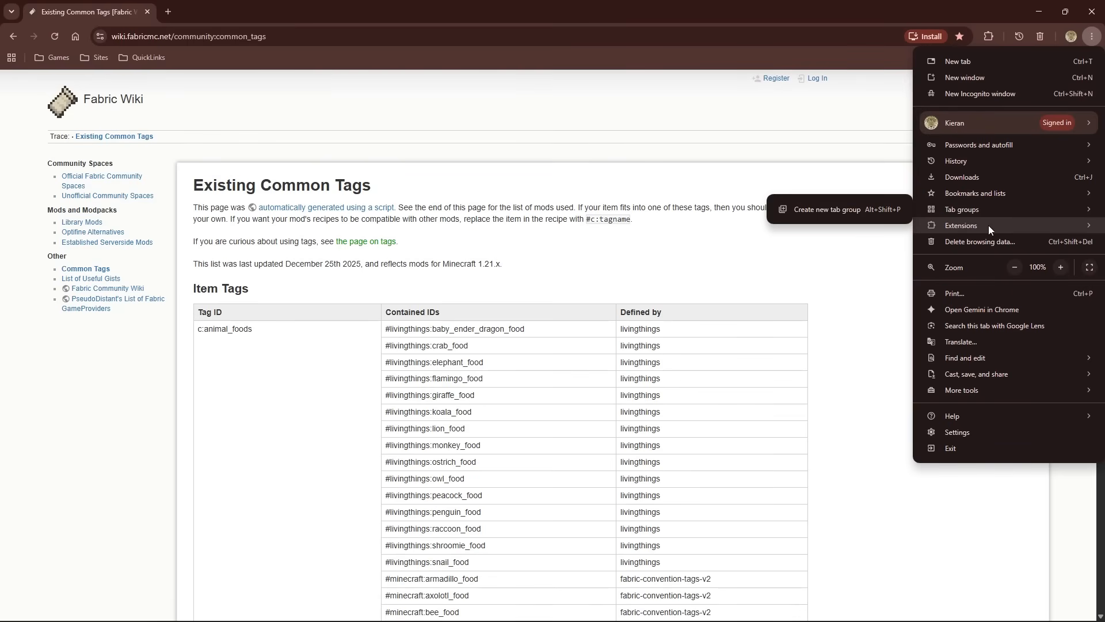
click(629, 174)
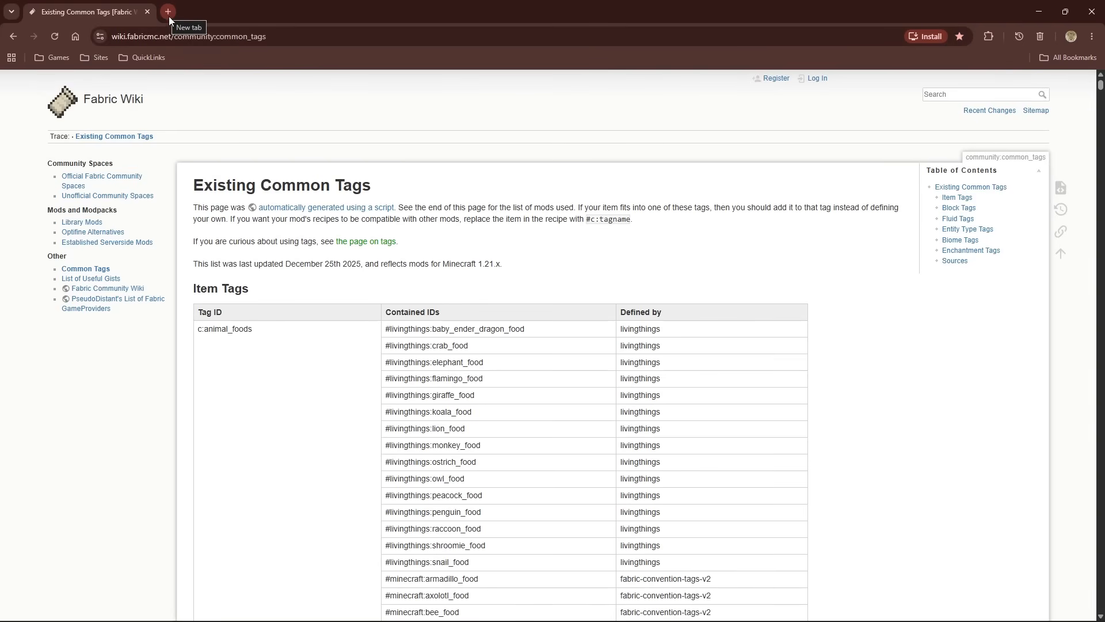
Load the bookmarked Tag (Java Edition) page of the Minecraft Wiki and examine the list of tag types used in vanilla
click(147, 58)
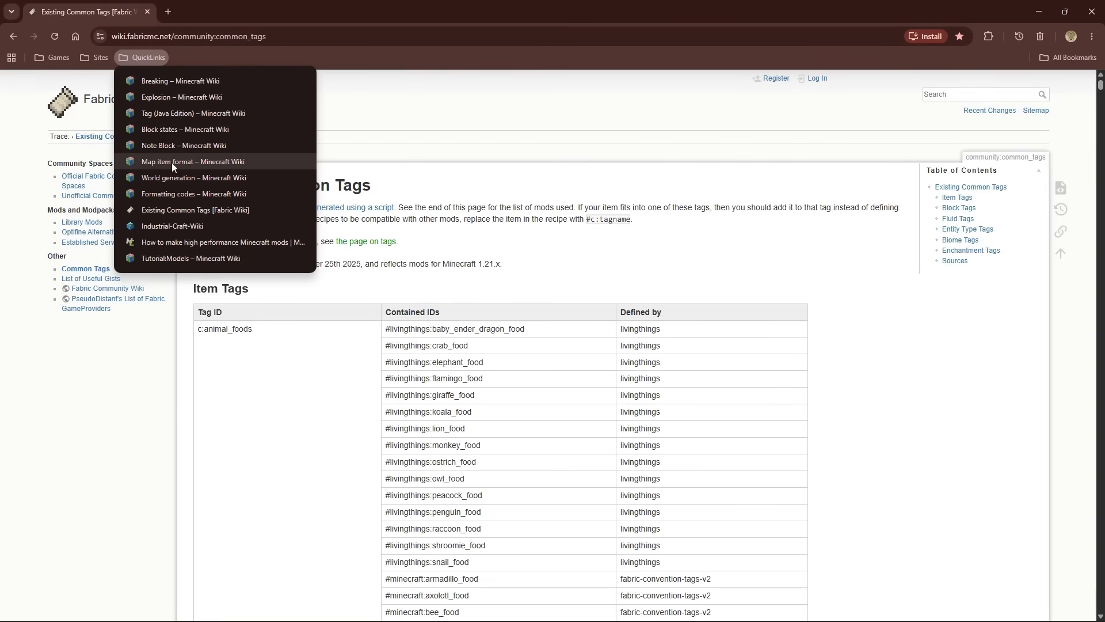
click(181, 113)
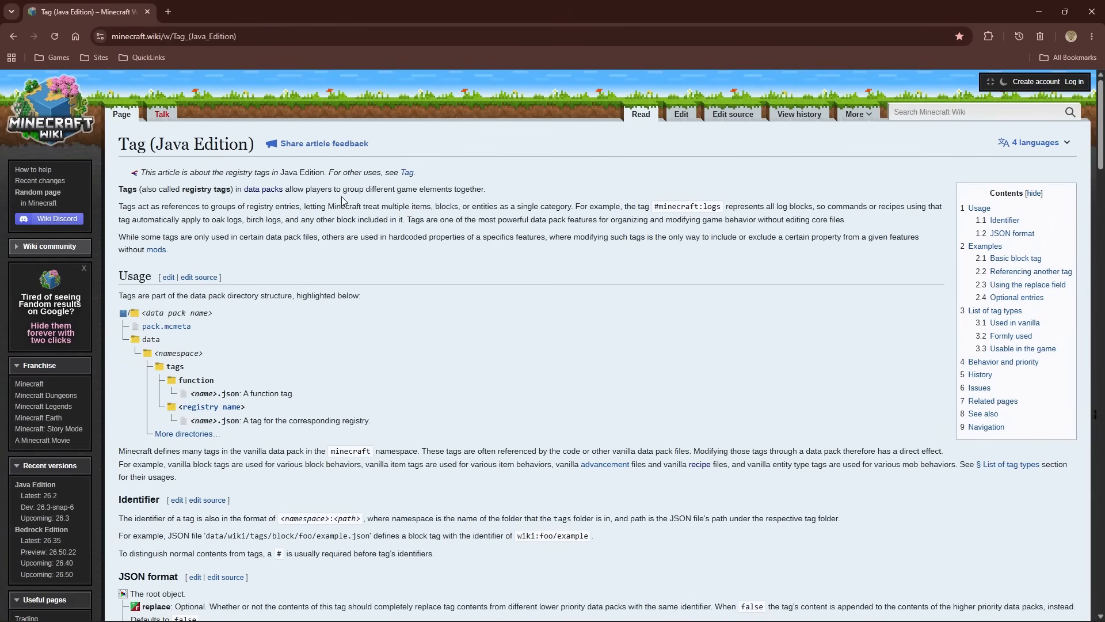
scroll(340, 199, down, 18)
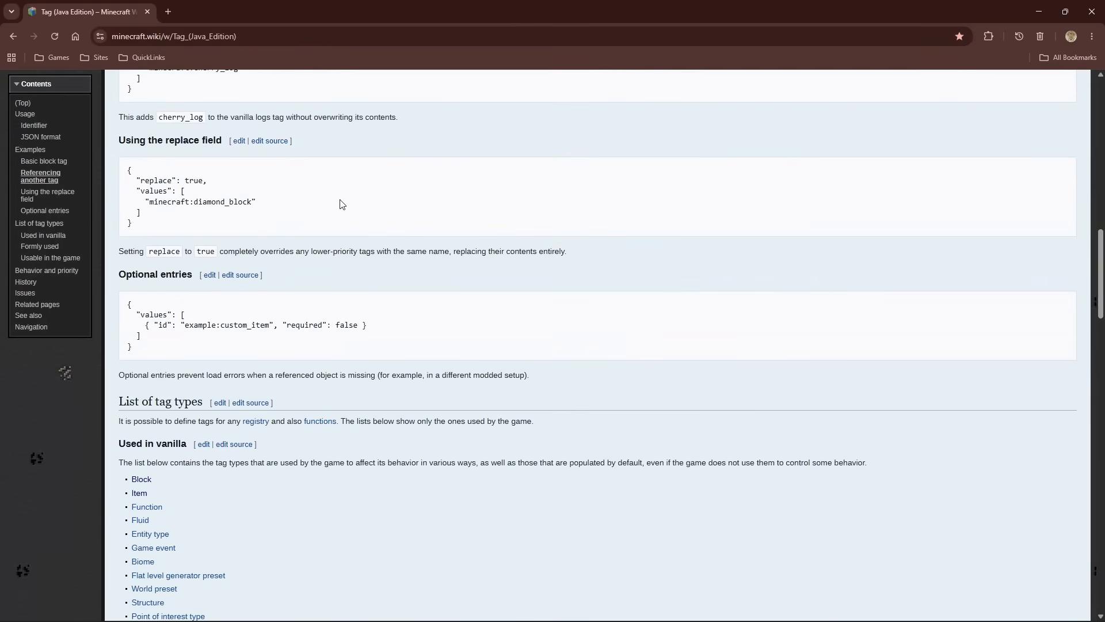
scroll(341, 204, down, 5)
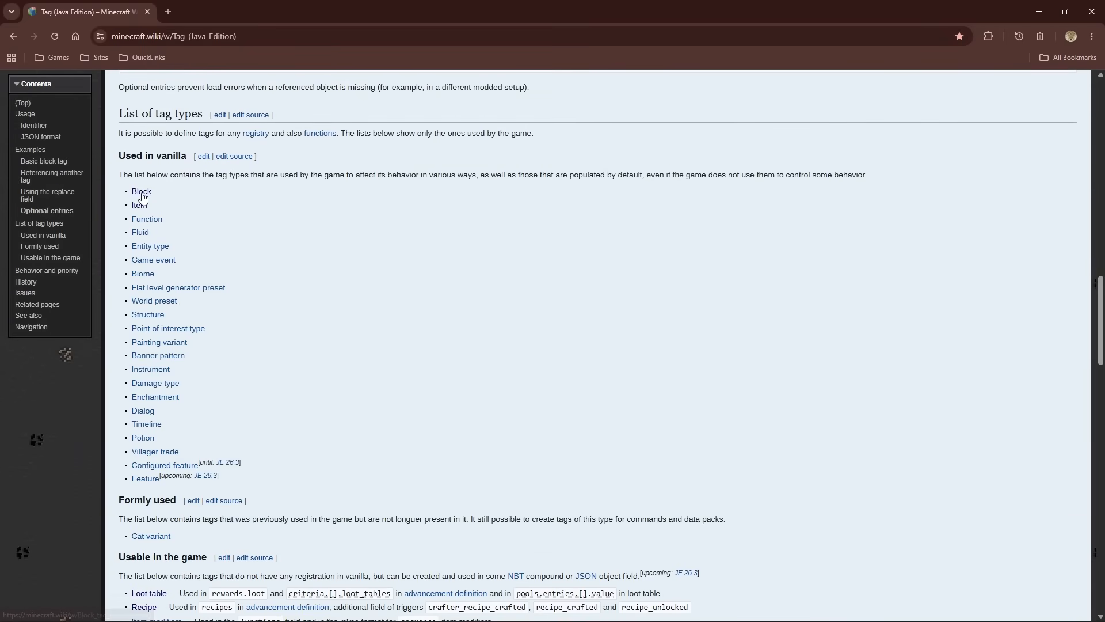
mouse_move(140, 212)
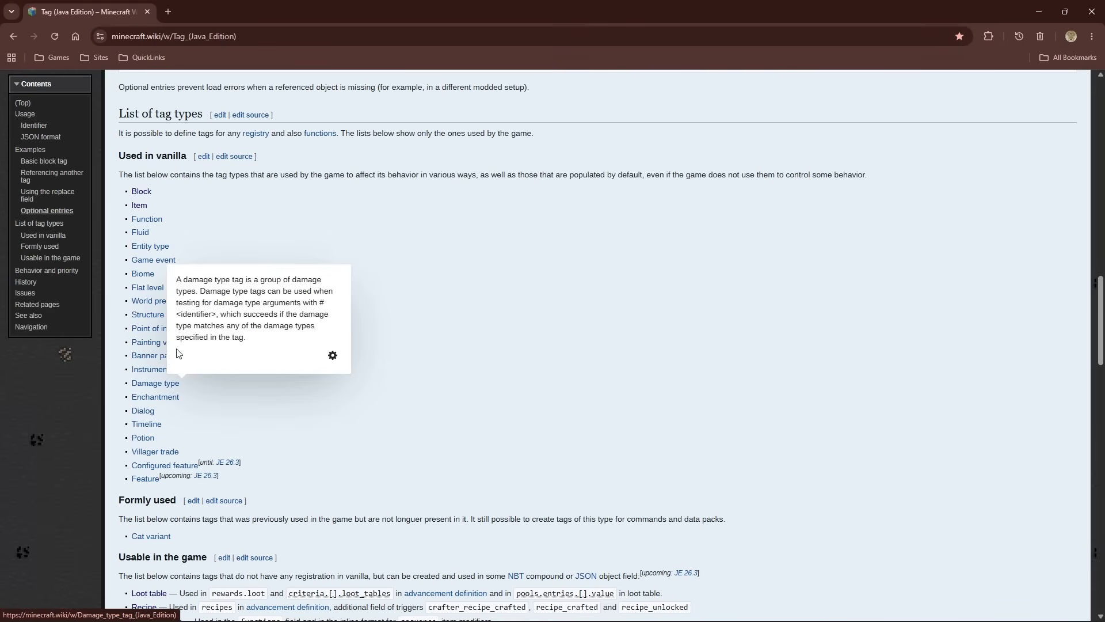
scroll(264, 277, up, 2)
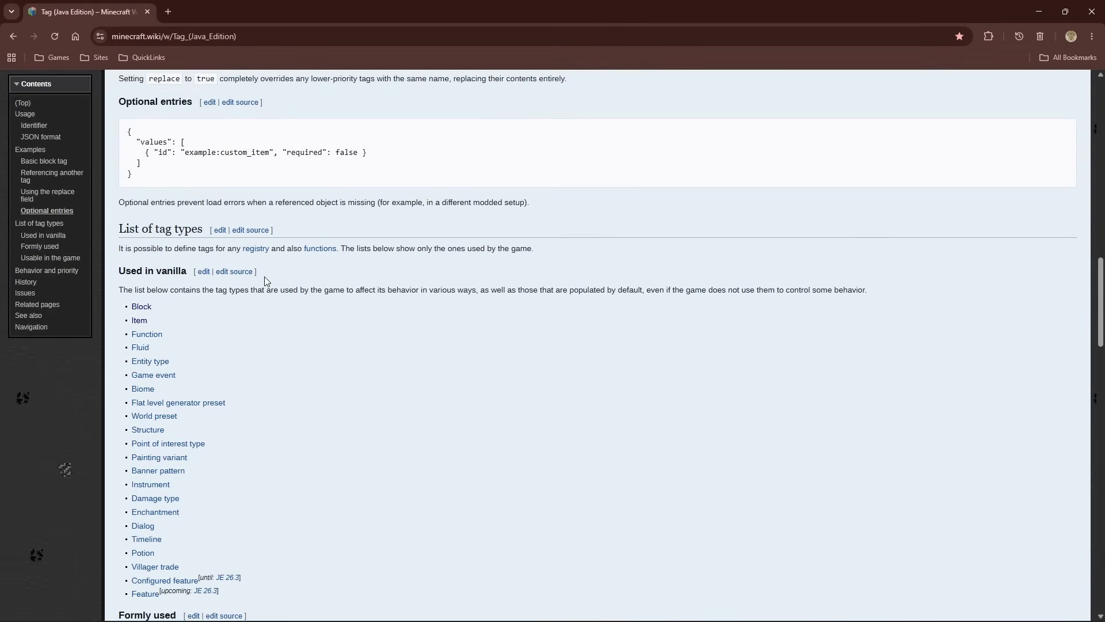
scroll(264, 276, down, 1)
Open the Block tag page from the vanilla tag types and look through its contents list of block tags
click(147, 257)
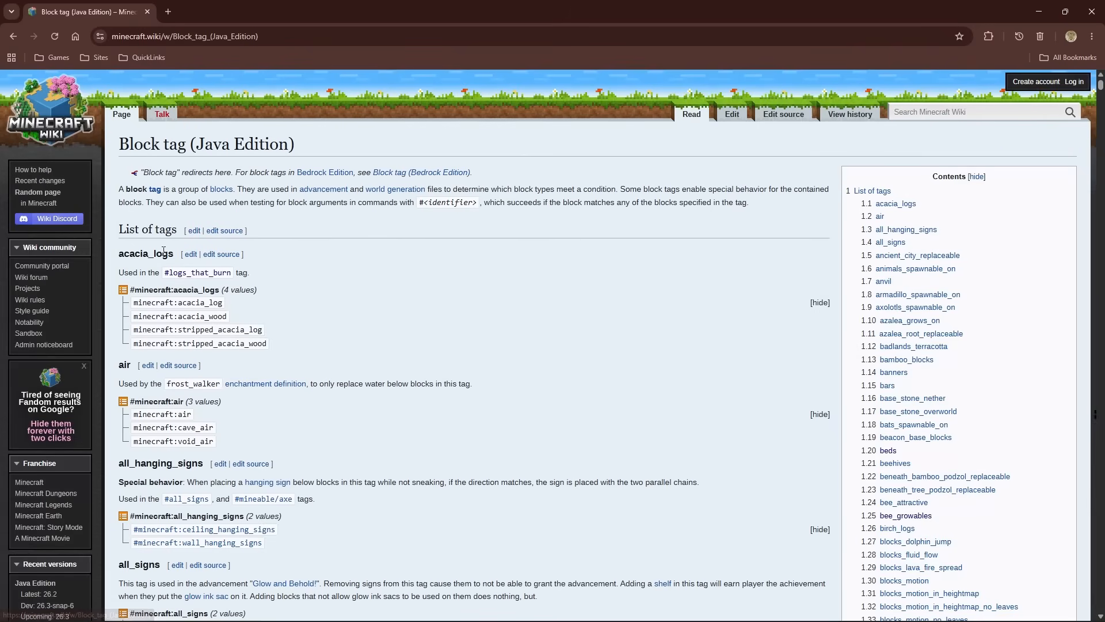
scroll(409, 239, down, 4)
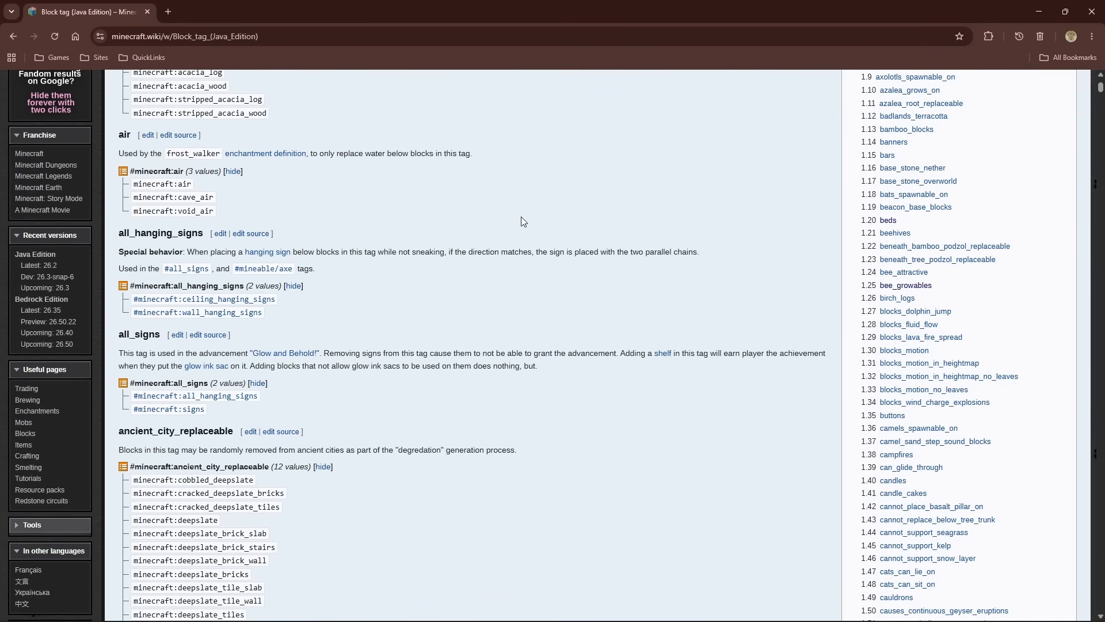
scroll(522, 222, up, 2)
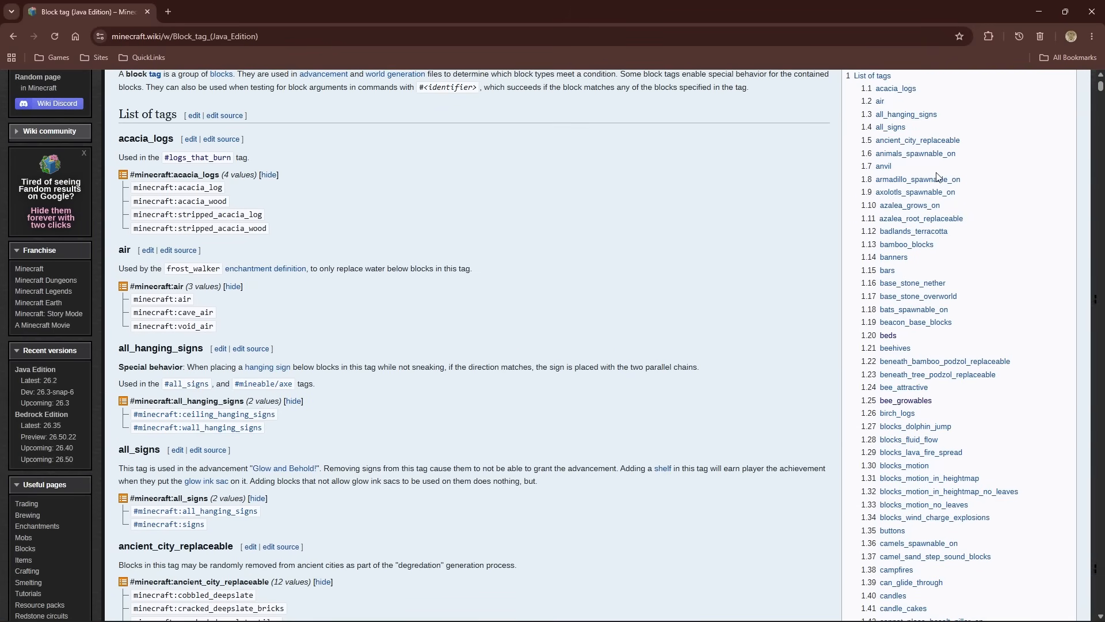
scroll(936, 177, up, 2)
scroll(936, 180, down, 3)
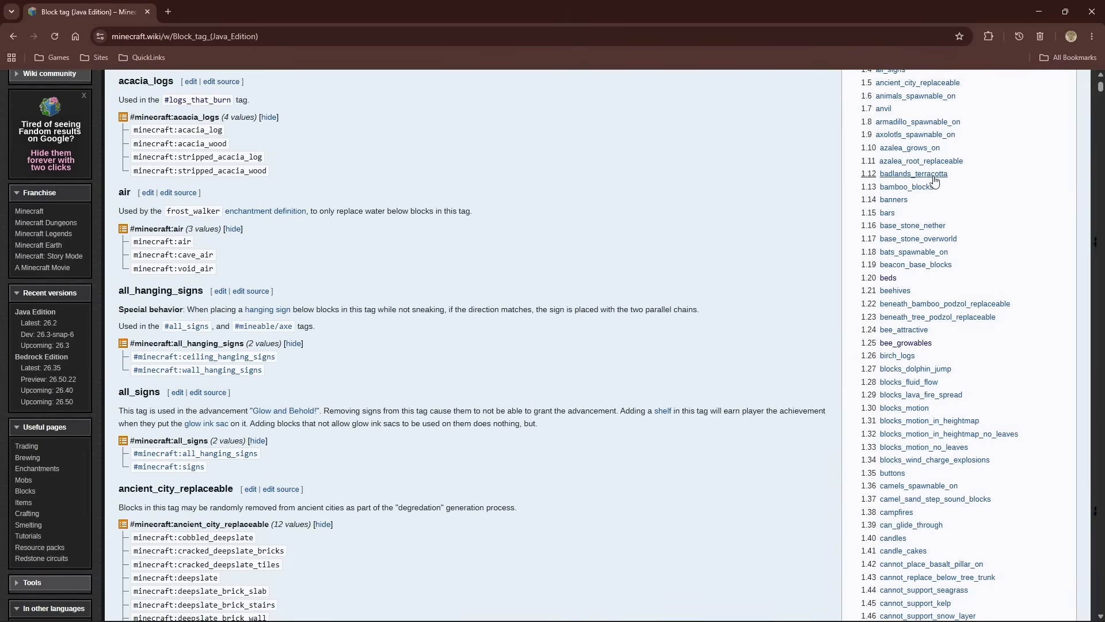
scroll(934, 181, down, 20)
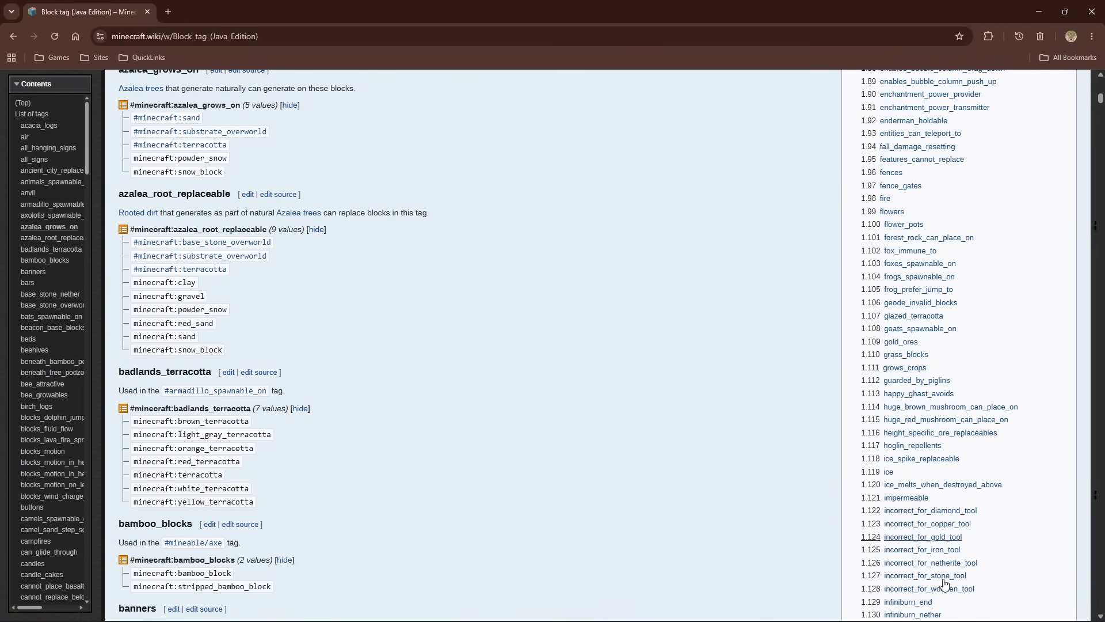
scroll(973, 264, down, 18)
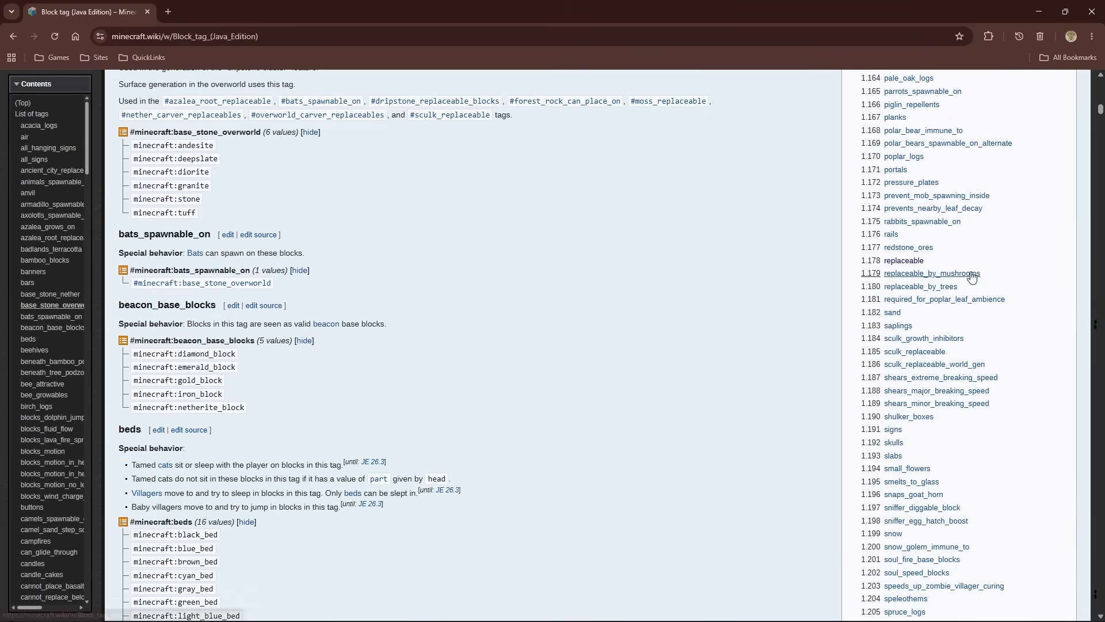
Skim the block tag entries from base_stone_overworld down to candles, and go back up to azalea_root_replaceable
scroll(972, 276, down, 20)
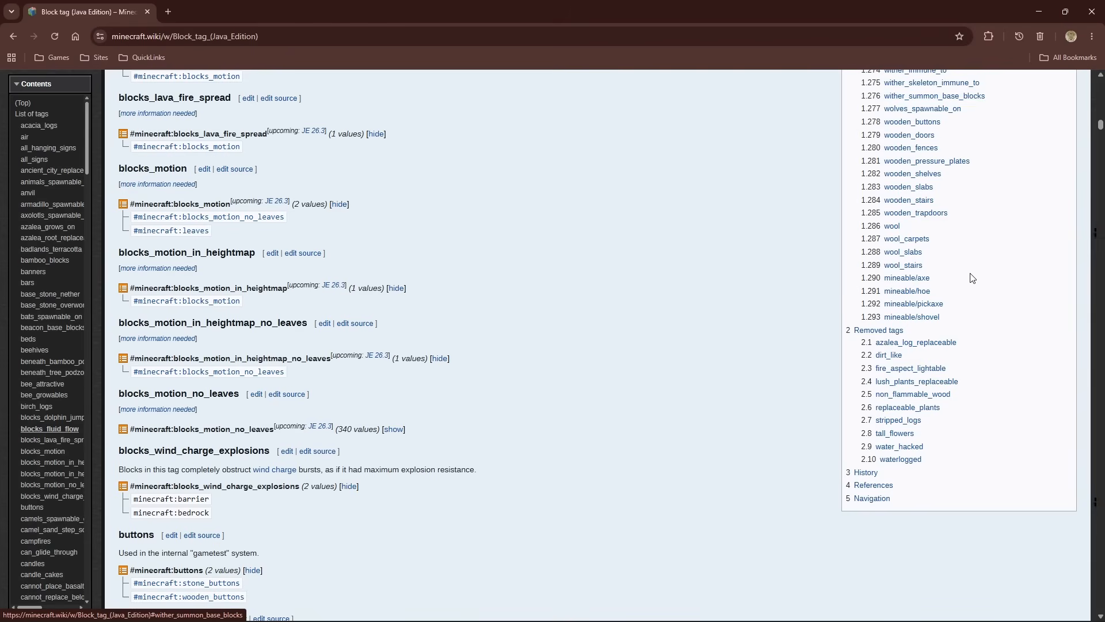
scroll(972, 278, down, 9)
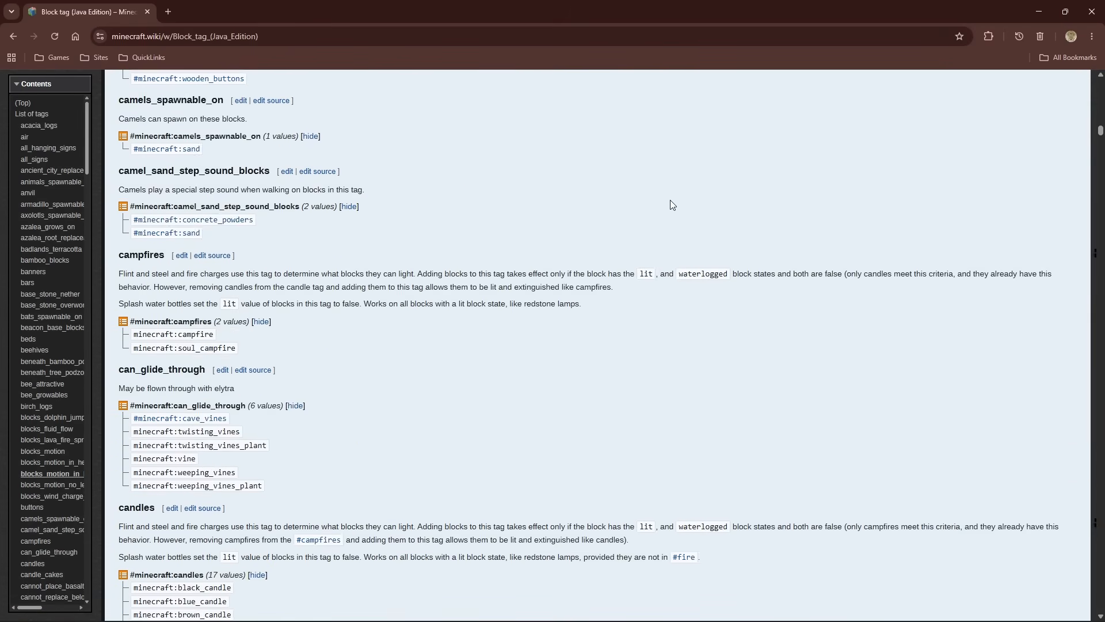
scroll(866, 199, up, 20)
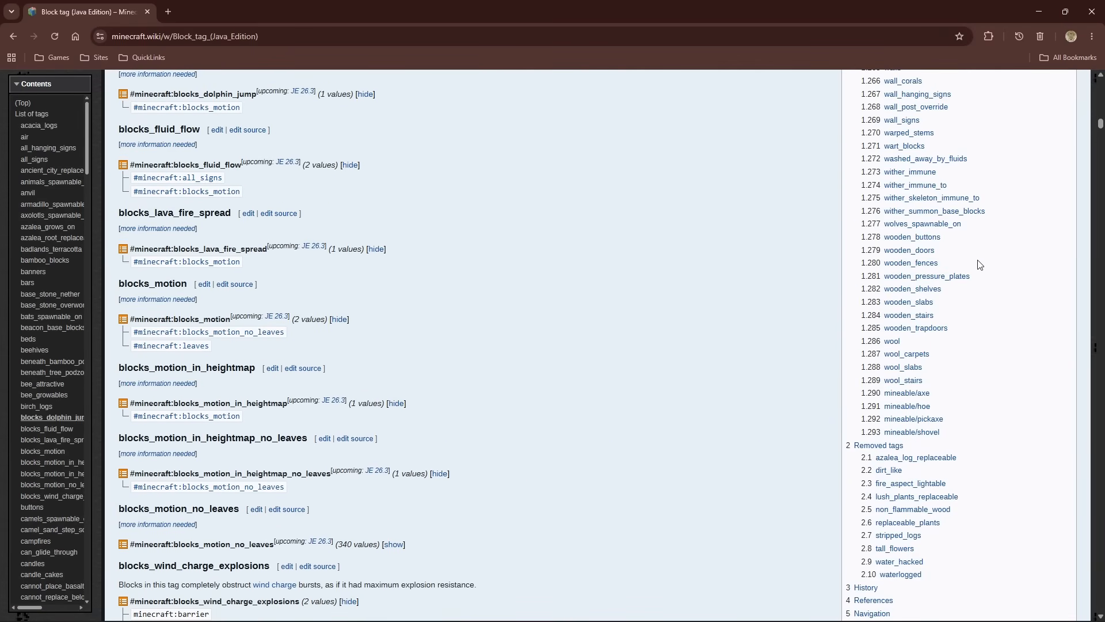
scroll(980, 264, up, 15)
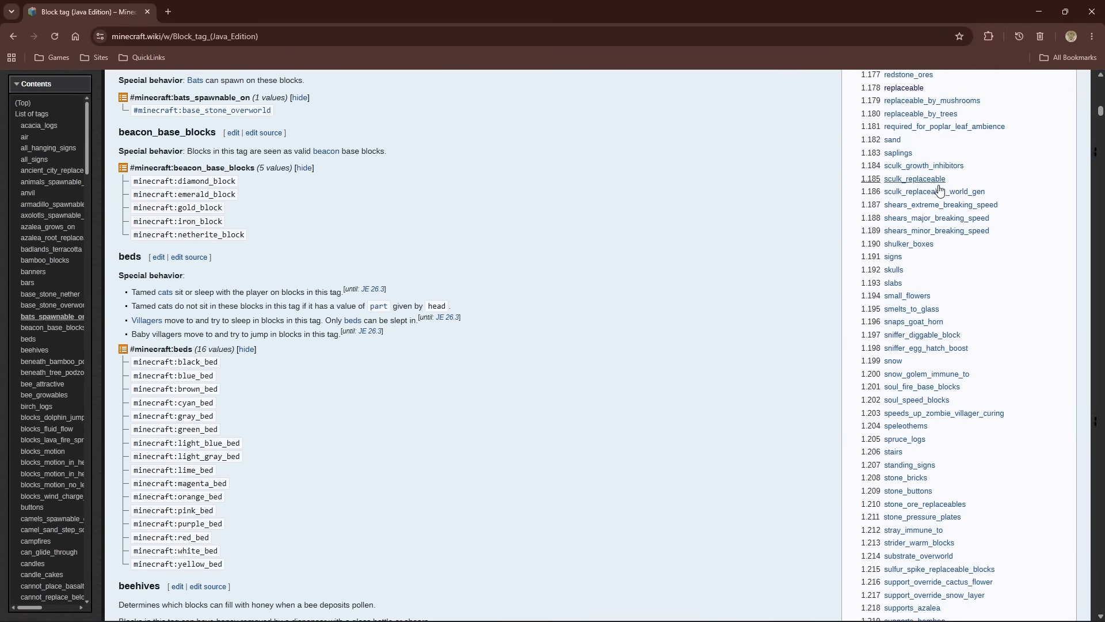
scroll(937, 190, up, 12)
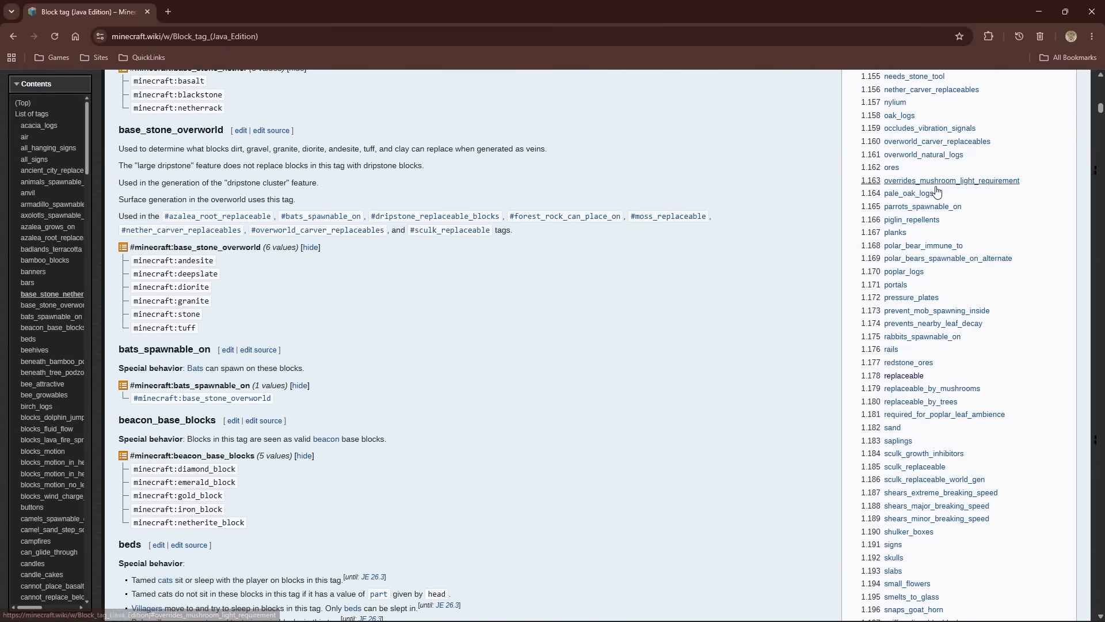
scroll(967, 149, up, 5)
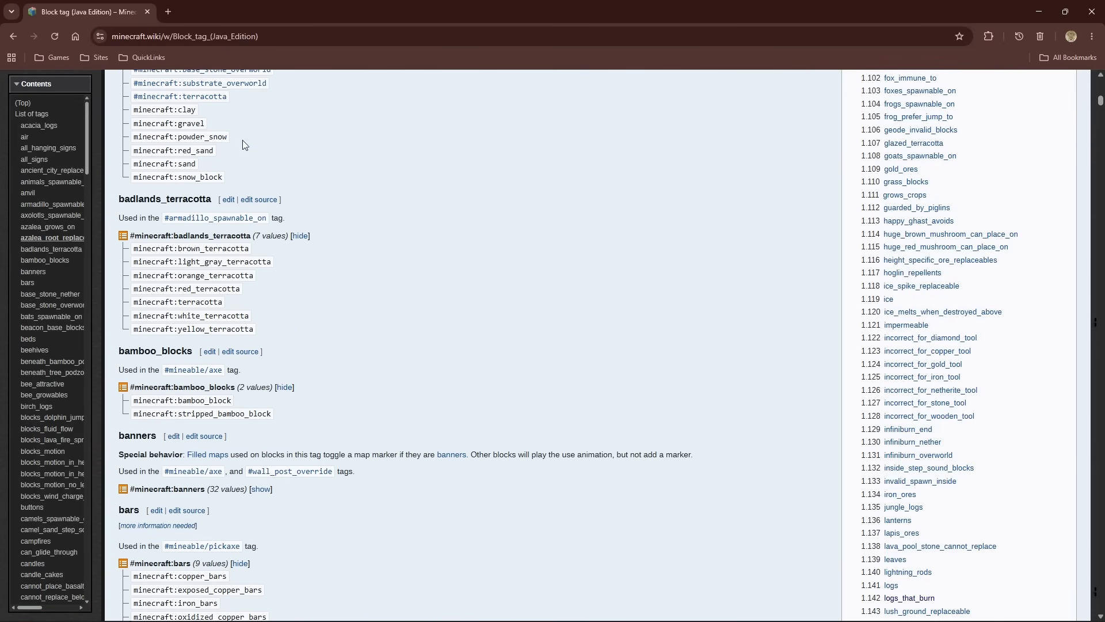
scroll(299, 193, up, 2)
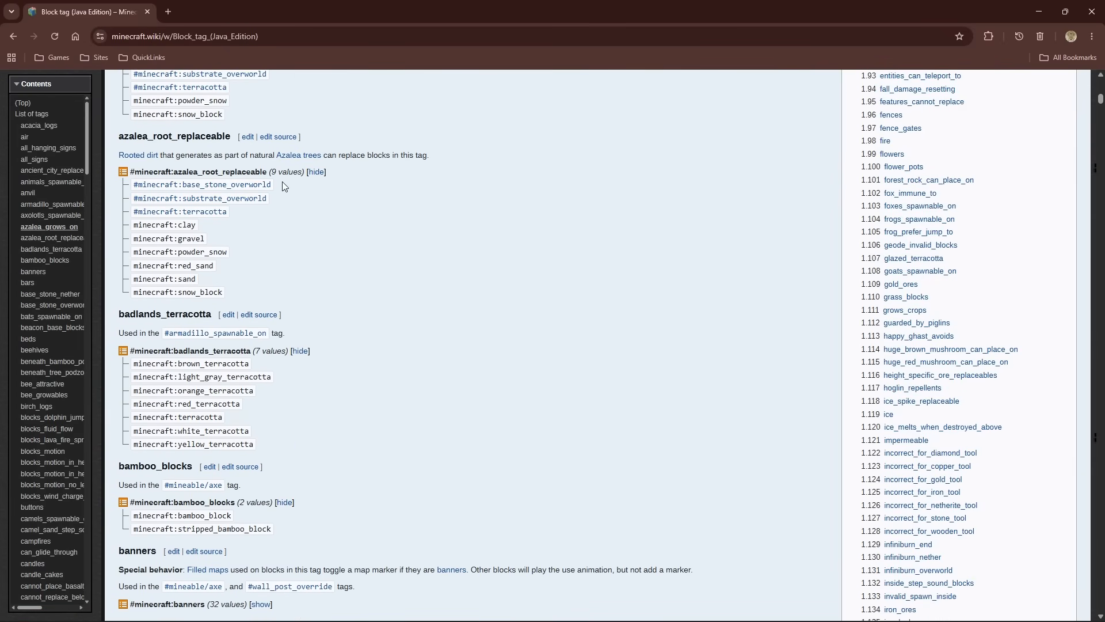
Examine the member blocks listed under the badlands_terracotta, bamboo_blocks and bars tags
scroll(304, 217, down, 4)
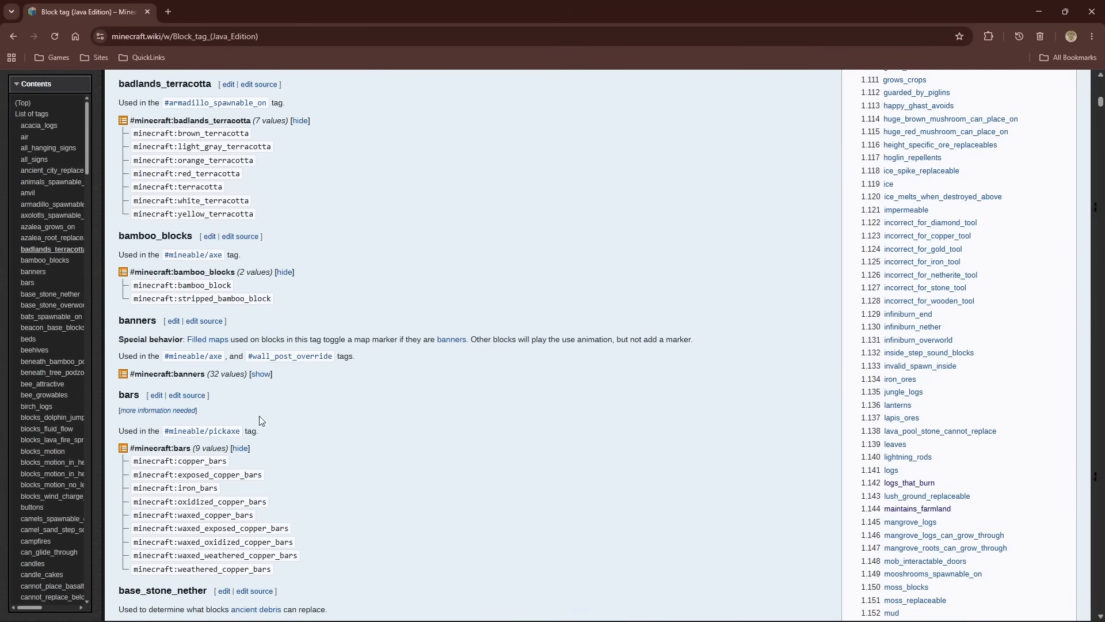
scroll(262, 414, down, 4)
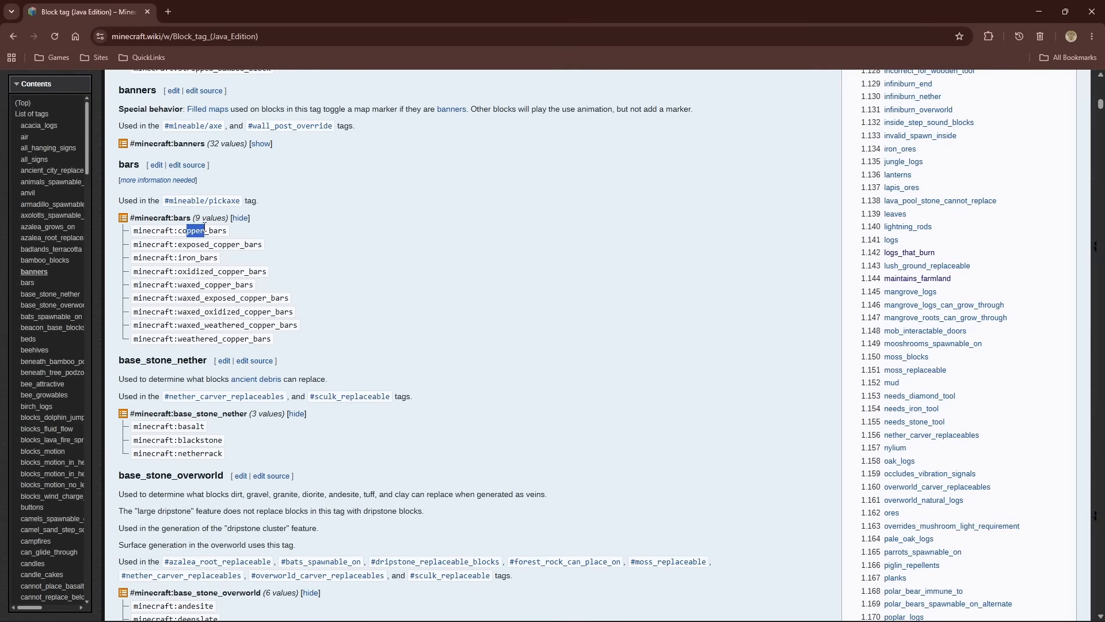
click(240, 229)
scroll(478, 230, up, 7)
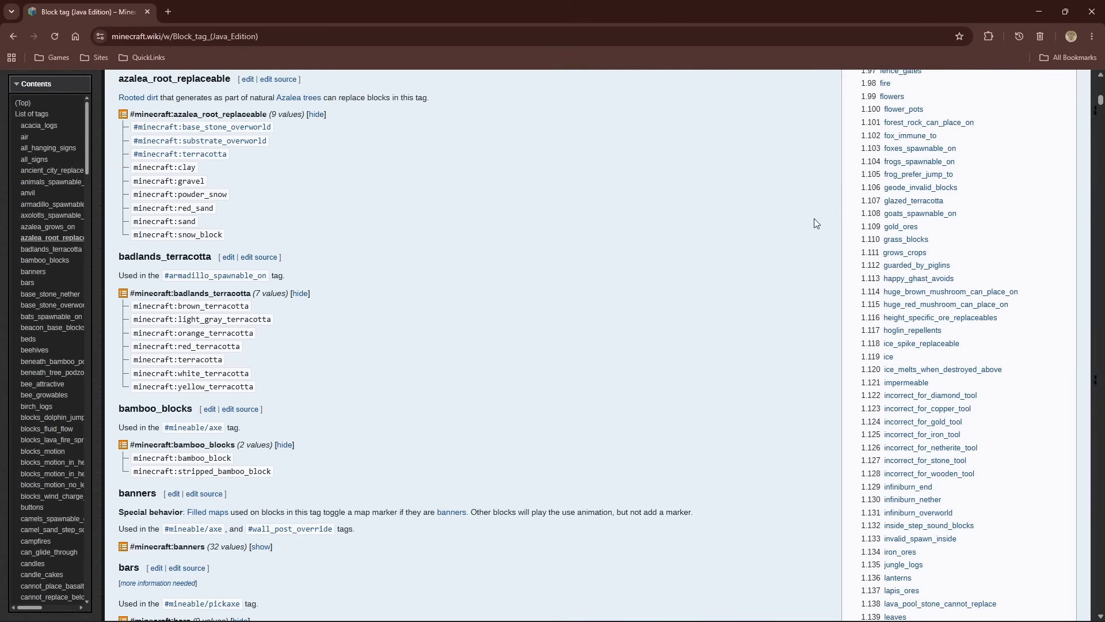
scroll(814, 222, up, 3)
Look through the block tag entries from base_stone_nether down to ceiling_hanging_signs
scroll(814, 221, down, 15)
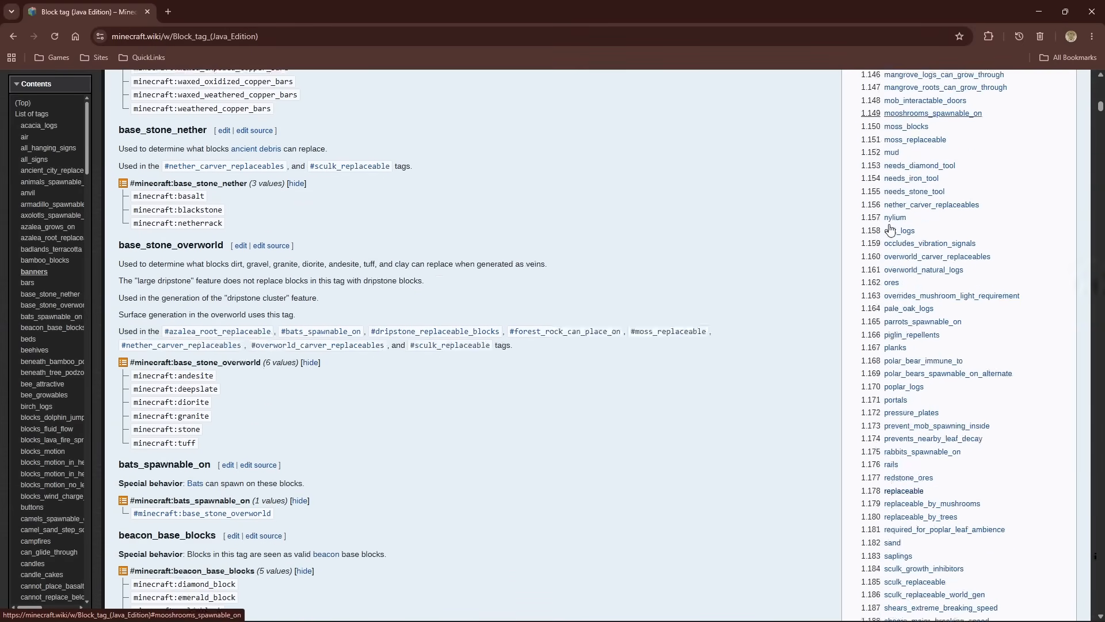
scroll(891, 229, down, 20)
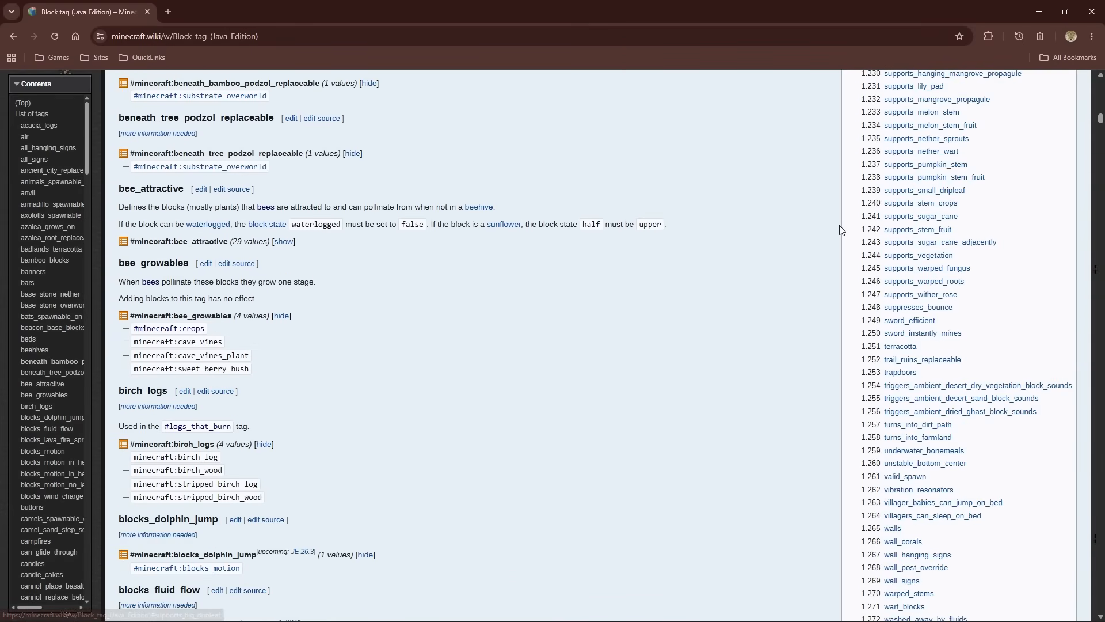
scroll(831, 227, down, 20)
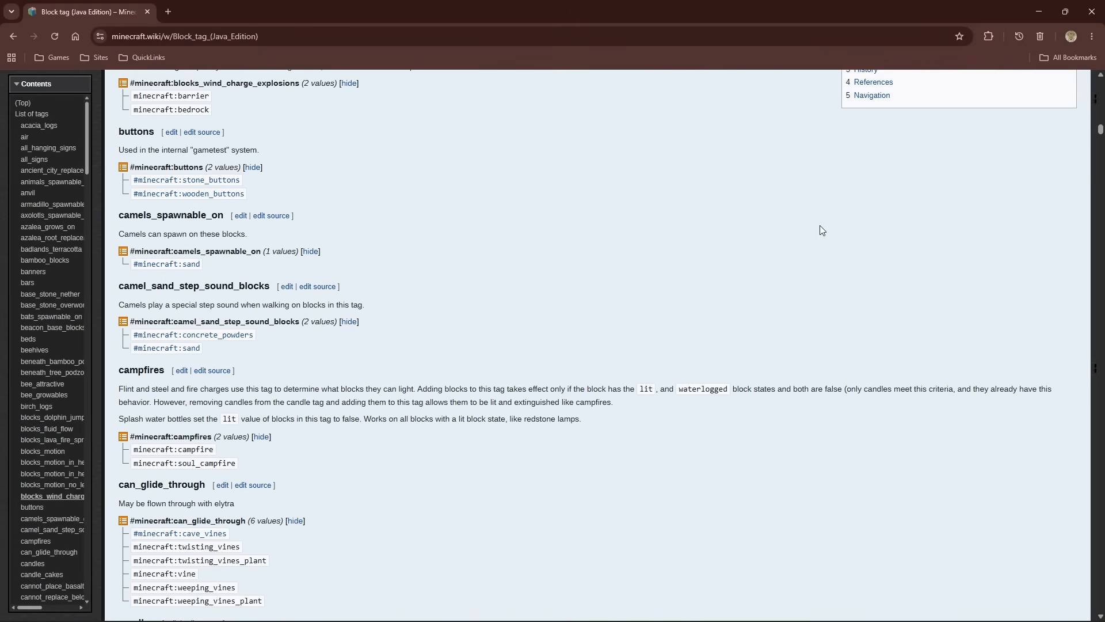
scroll(819, 225, down, 20)
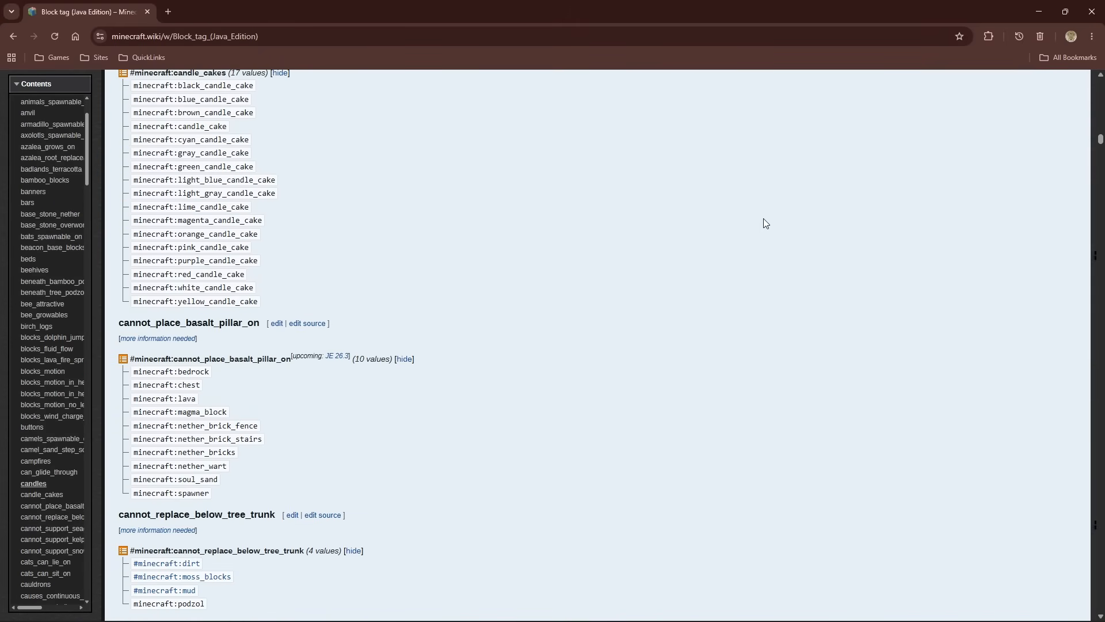
scroll(764, 224, down, 13)
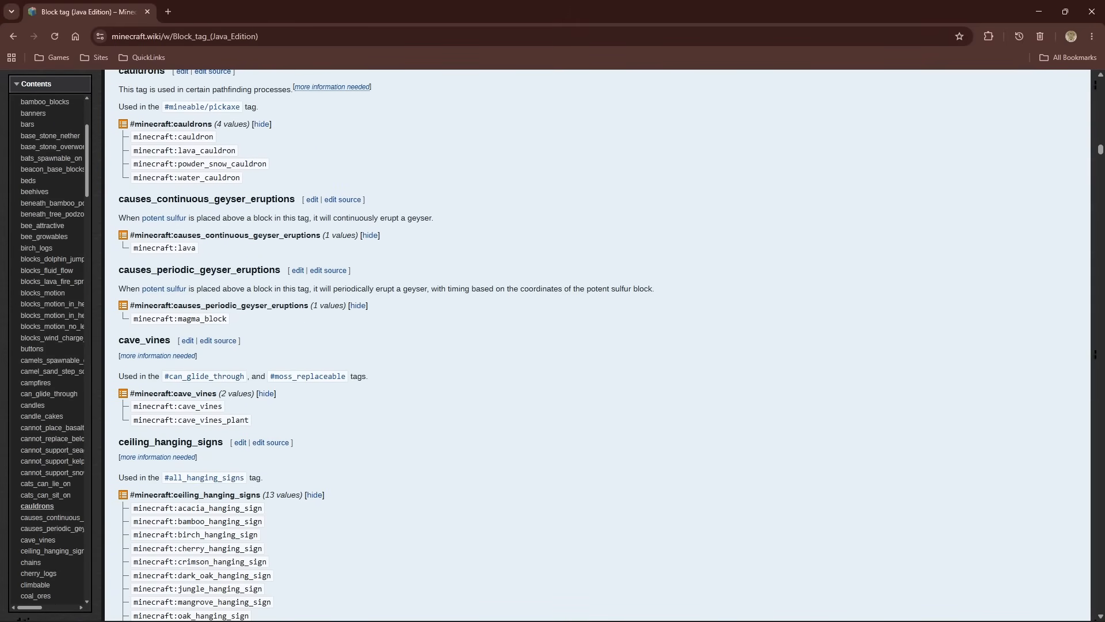
Jump to the History section of the Block tag page and review the tag changes from version 1.13 through upcoming 26.3
drag(1100, 150, 1040, 510)
scroll(463, 319, down, 5)
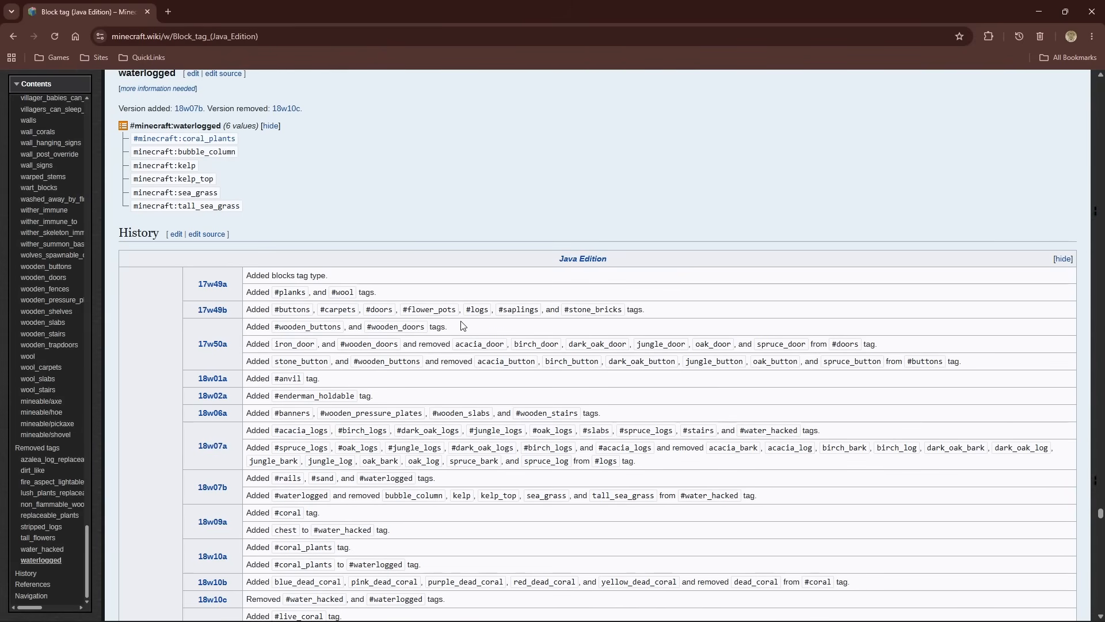
scroll(471, 275, down, 7)
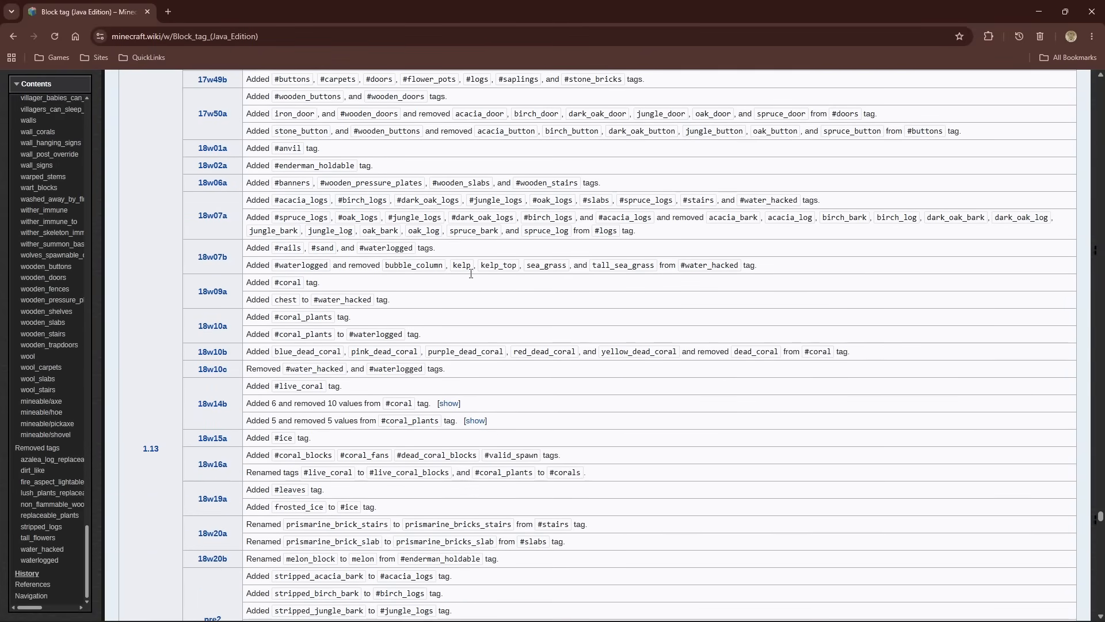
scroll(471, 274, down, 10)
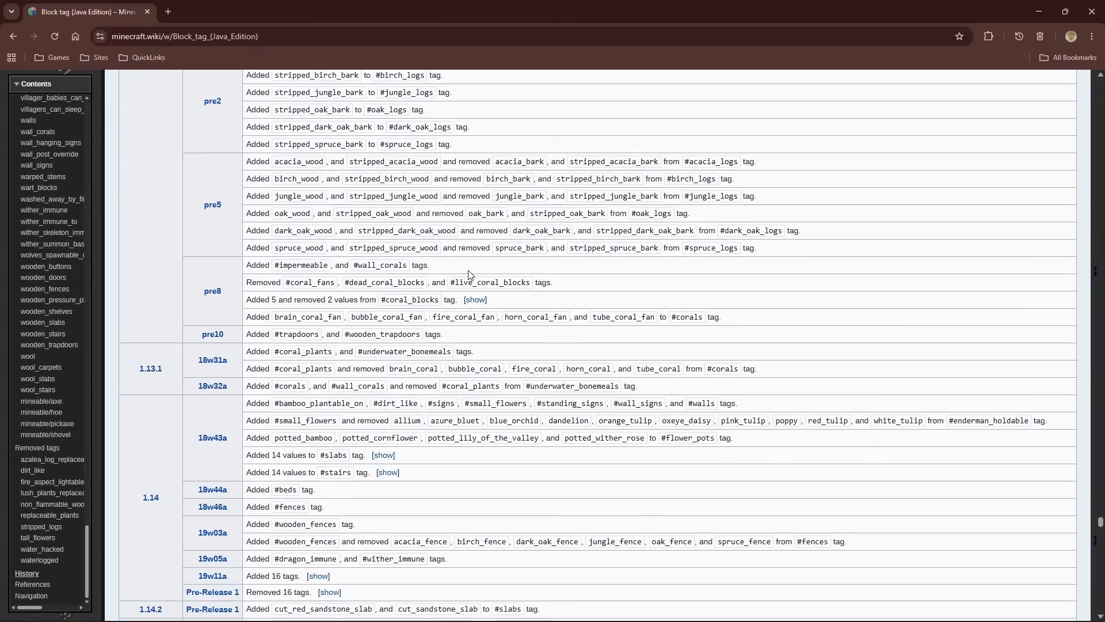
scroll(471, 275, down, 20)
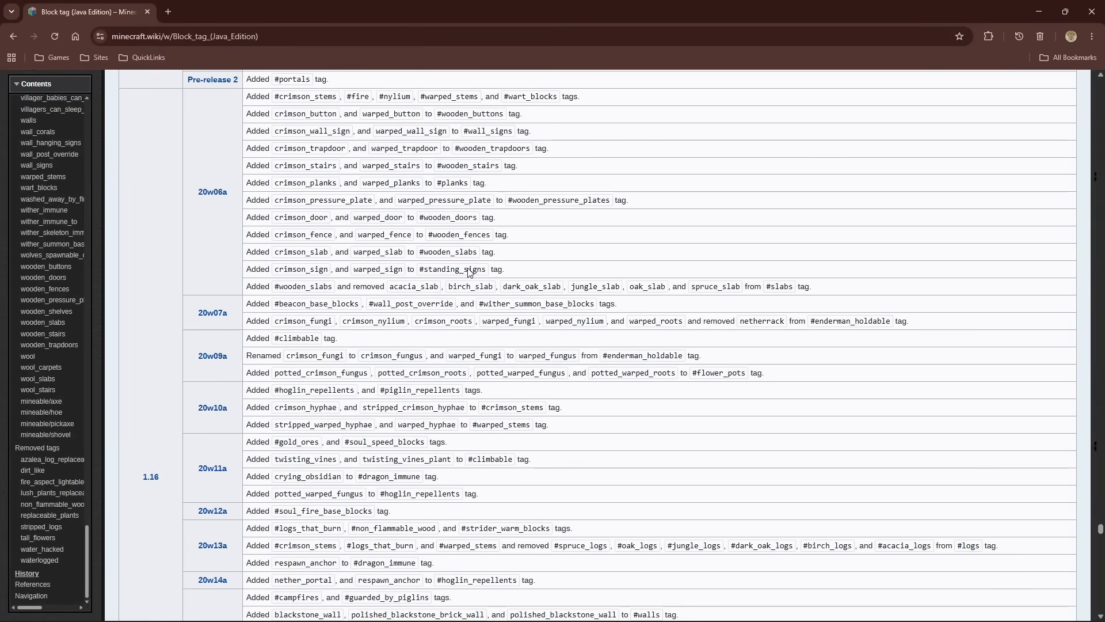
scroll(471, 272, down, 10)
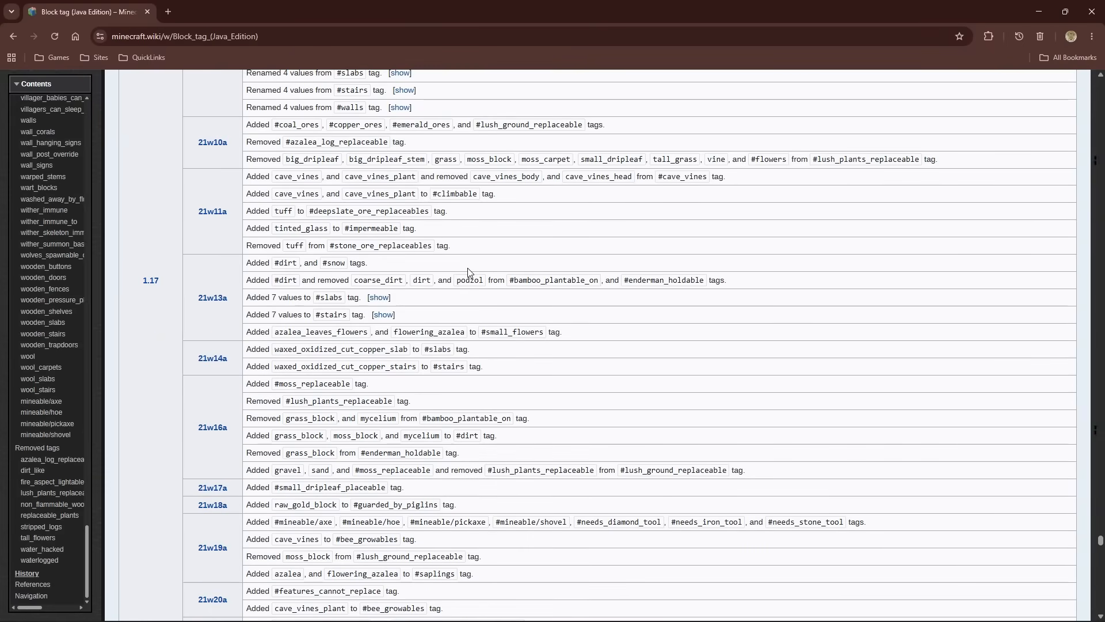
scroll(469, 272, down, 6)
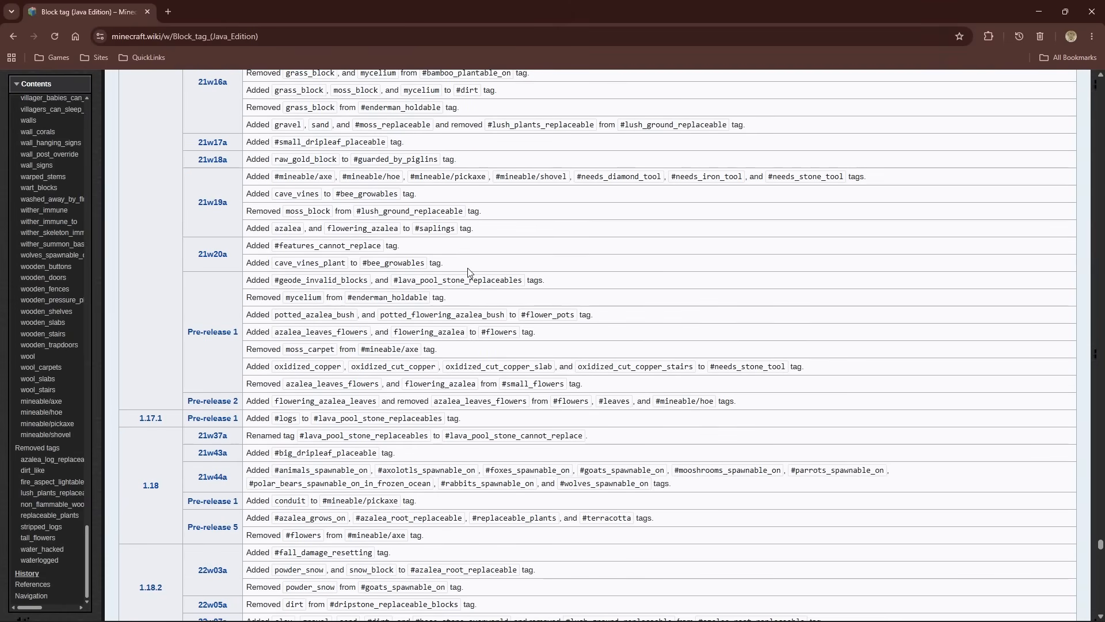
scroll(468, 270, down, 1)
scroll(469, 271, down, 2)
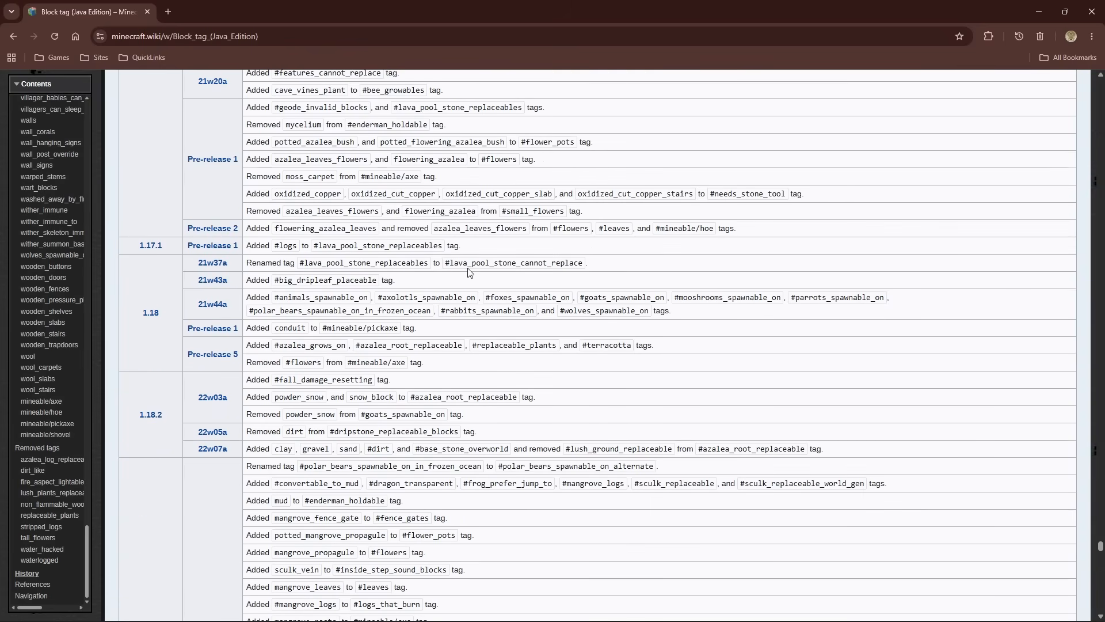
scroll(469, 272, down, 2)
scroll(468, 272, down, 9)
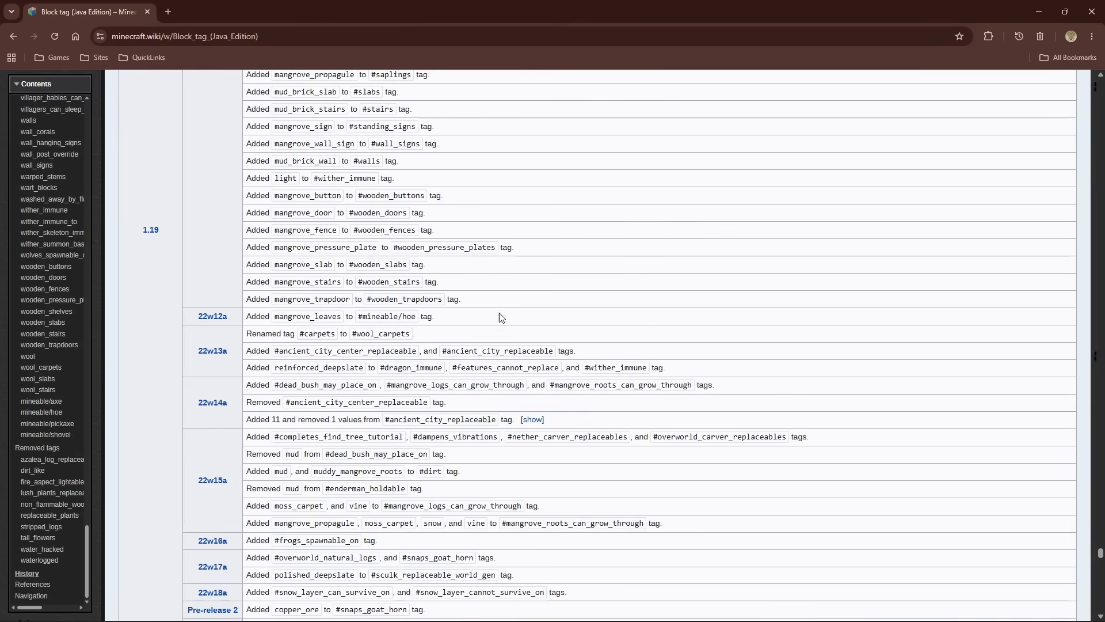
scroll(351, 384, down, 8)
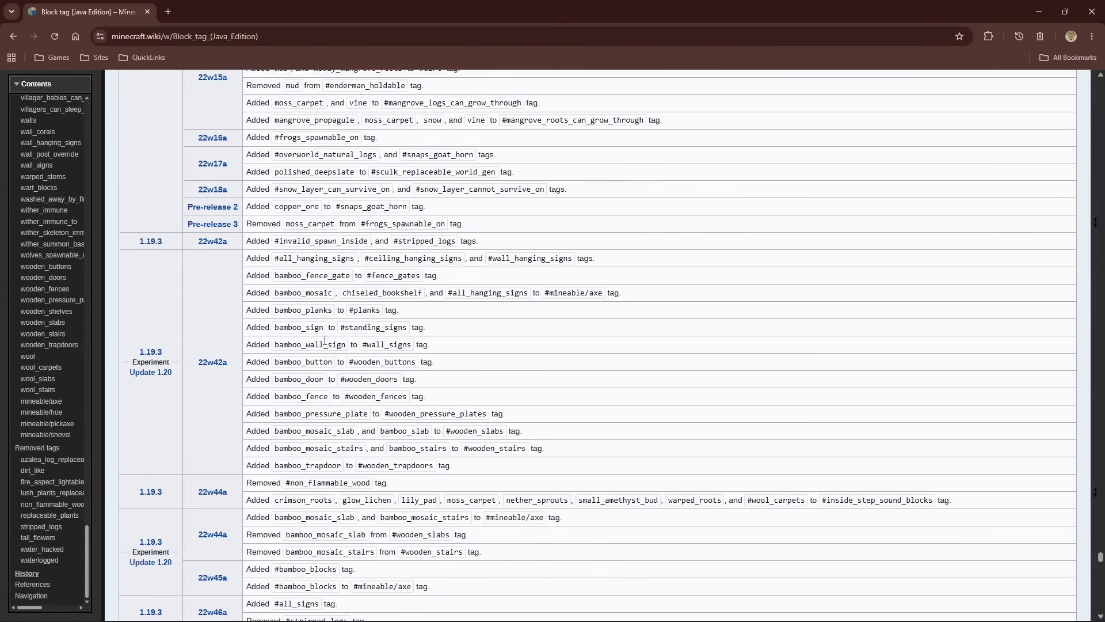
scroll(323, 337, down, 20)
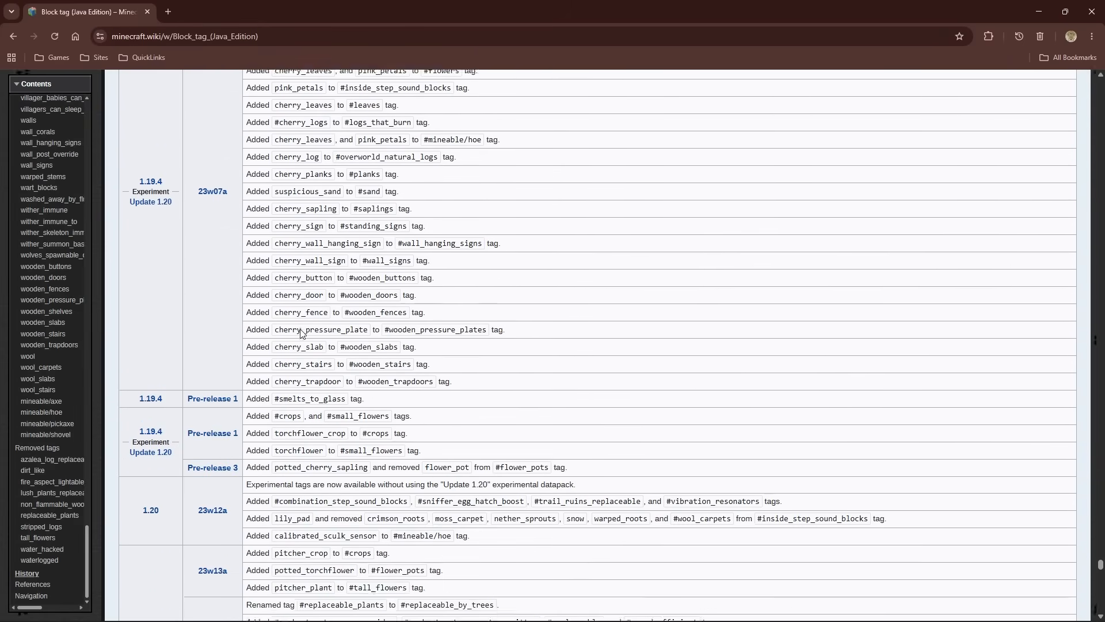
scroll(300, 334, down, 20)
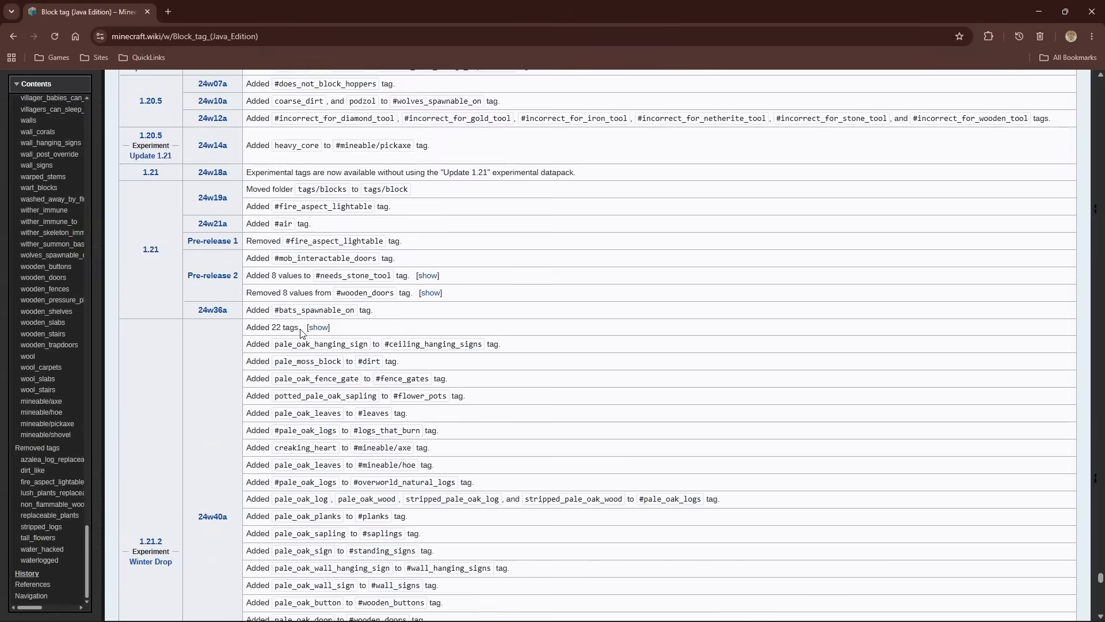
scroll(303, 335, down, 20)
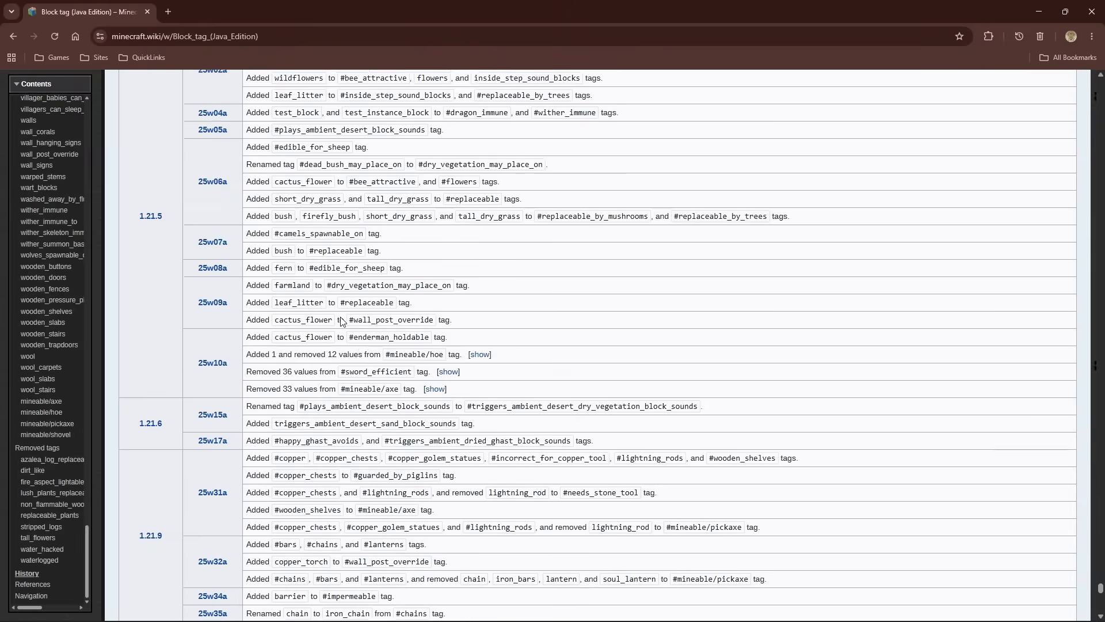
scroll(344, 318, down, 15)
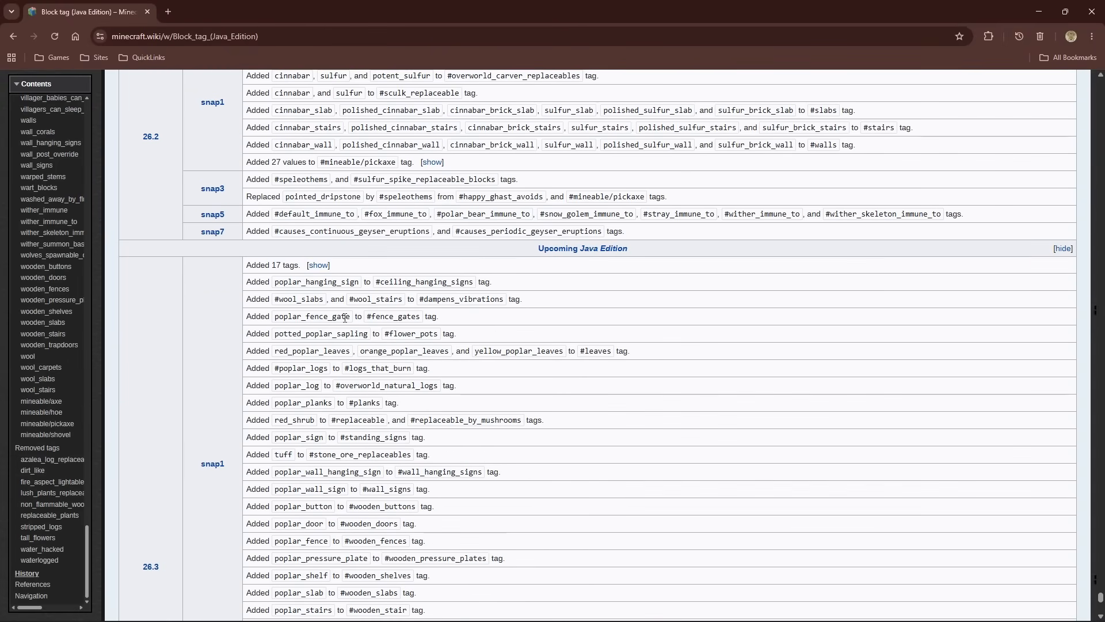
scroll(654, 254, down, 7)
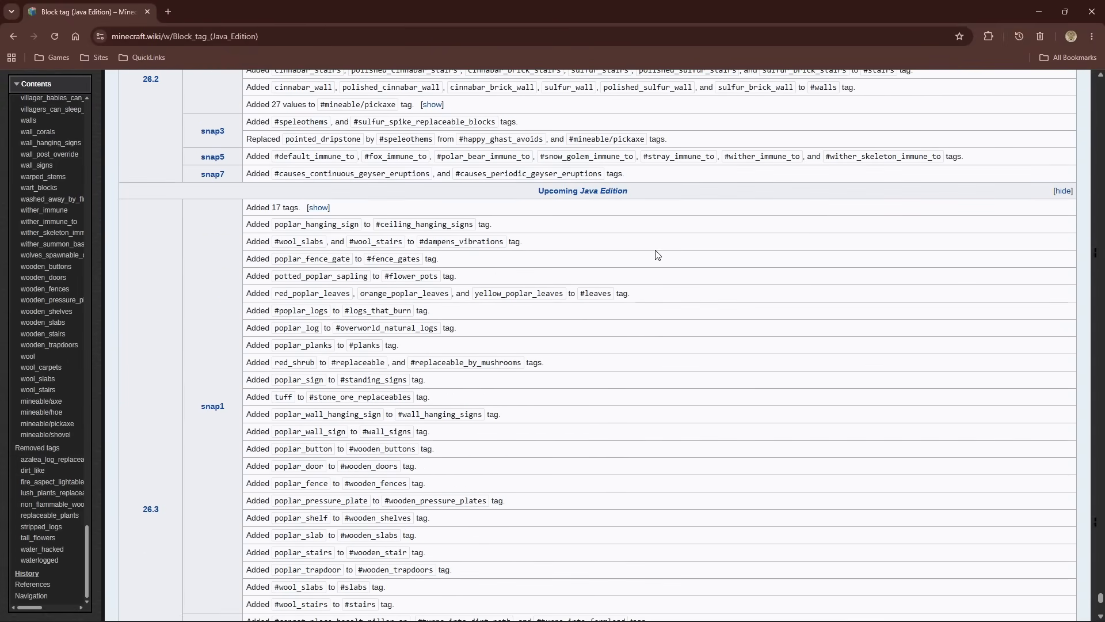
Review the History entries backwards from 26.3 to 1.19.4, and return to the tag list around needs_stone_tool and nylium
scroll(665, 244, up, 3)
scroll(665, 243, up, 12)
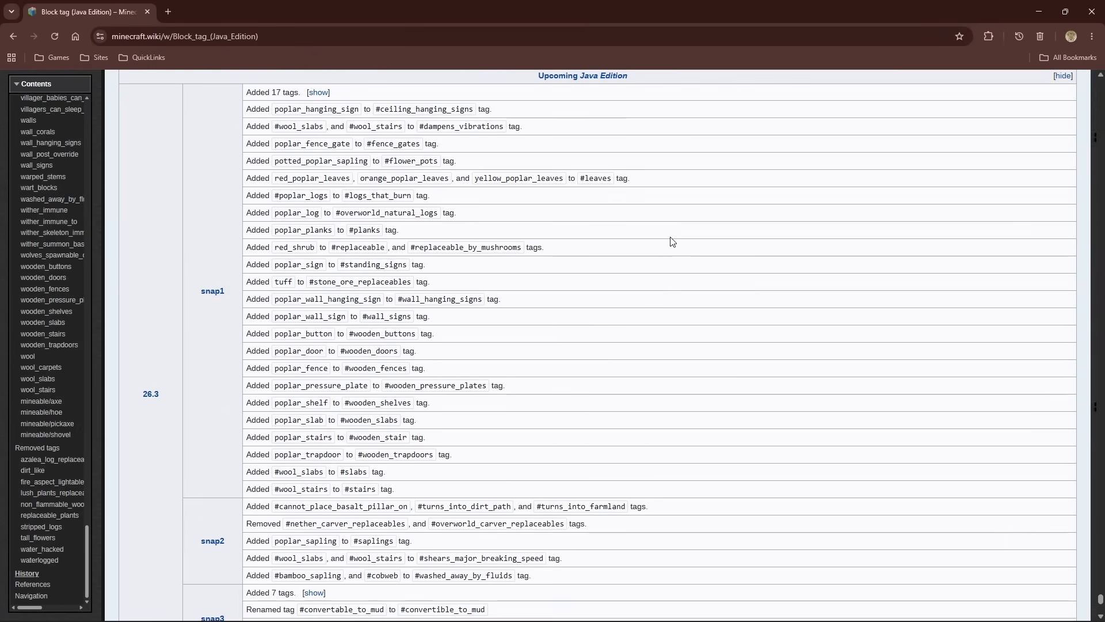
scroll(663, 208, up, 7)
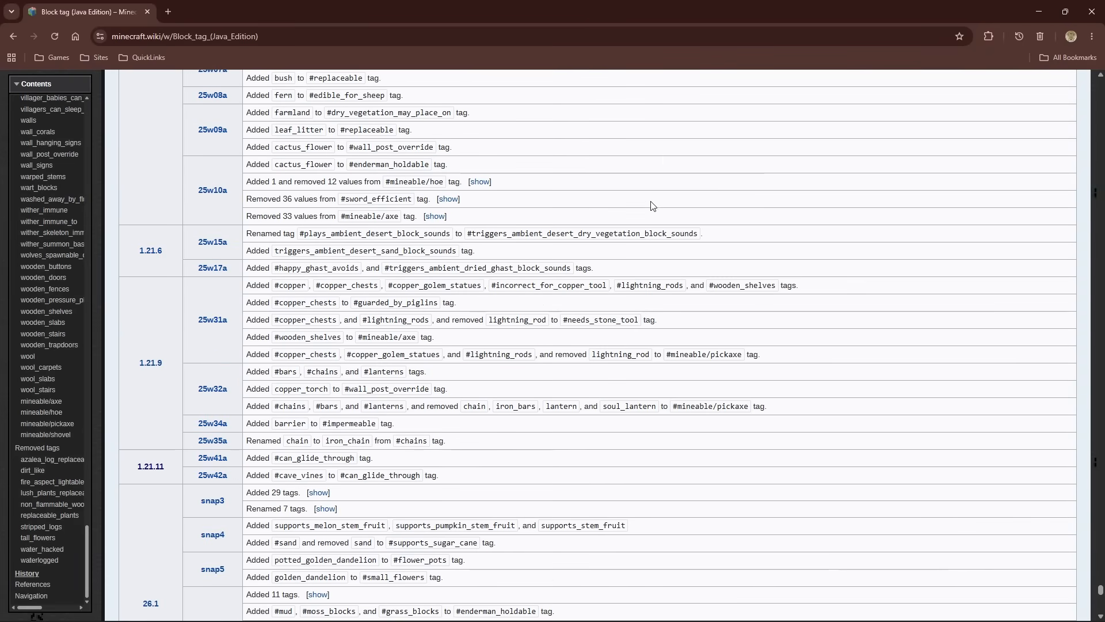
scroll(678, 200, up, 3)
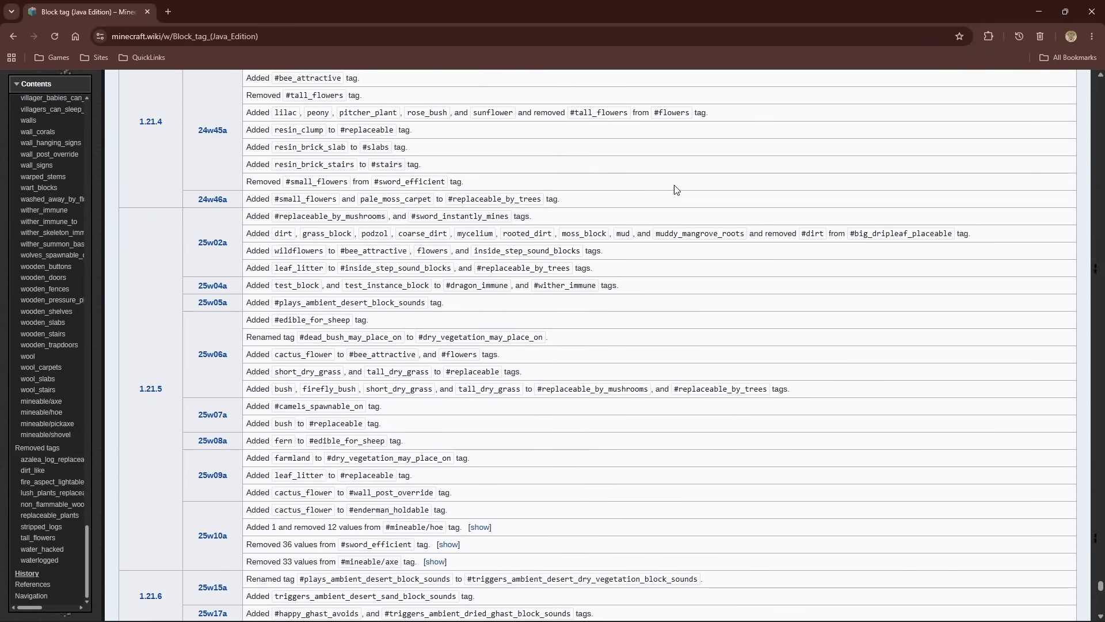
scroll(677, 190, up, 20)
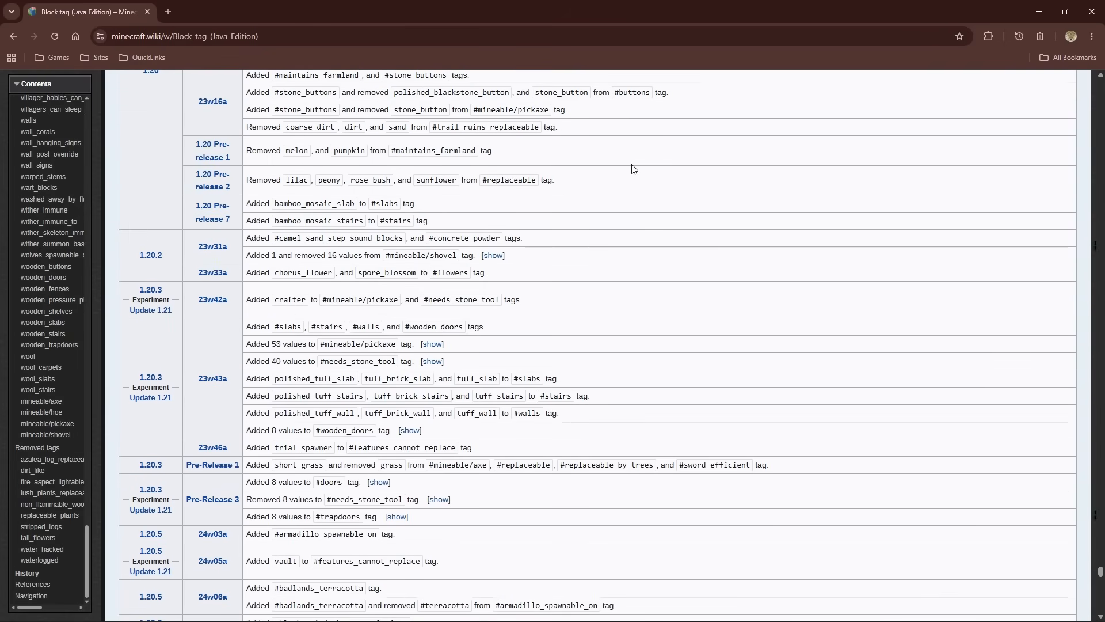
scroll(633, 168, up, 20)
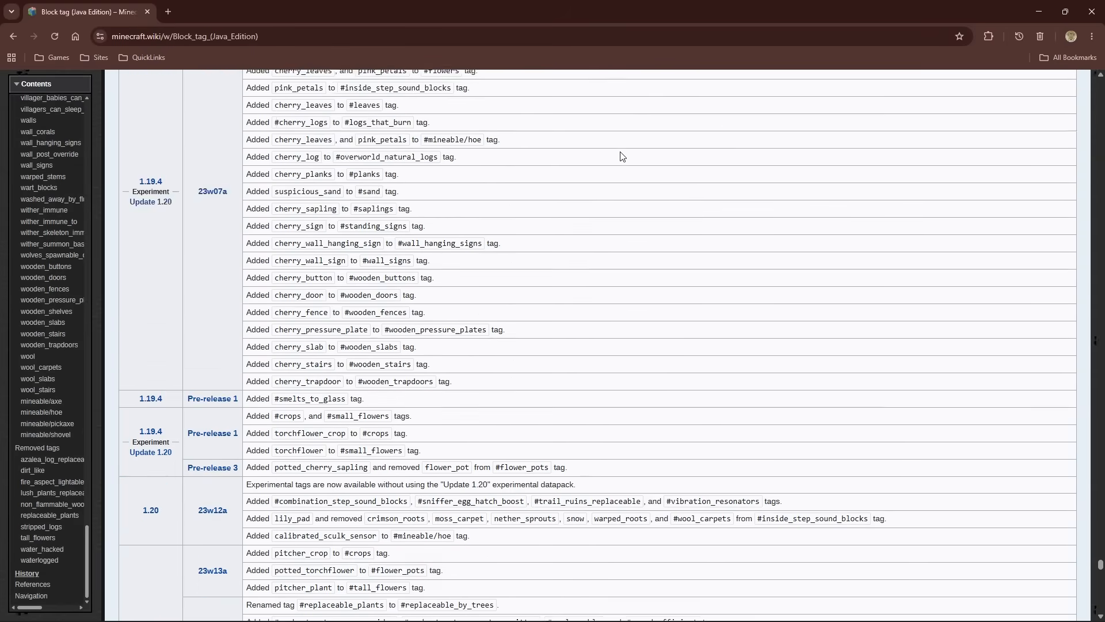
drag(1100, 561, 1099, 300)
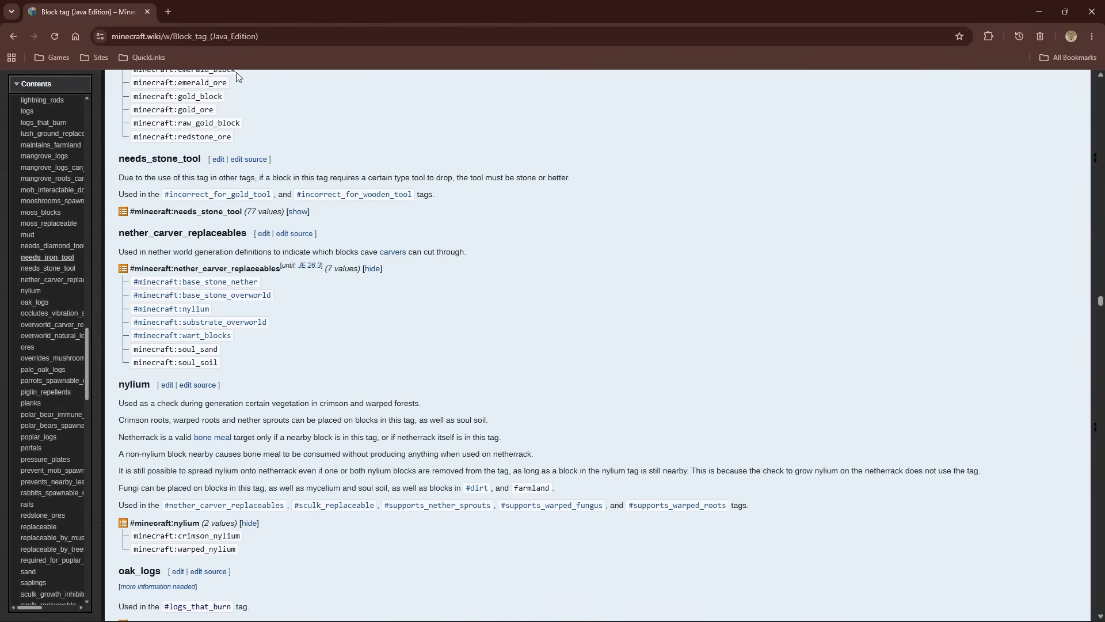
Open the bookmarked Existing Common Tags page of the Fabric Wiki in a new tab and look over the start of its item tags
click(138, 56)
right_click(164, 212)
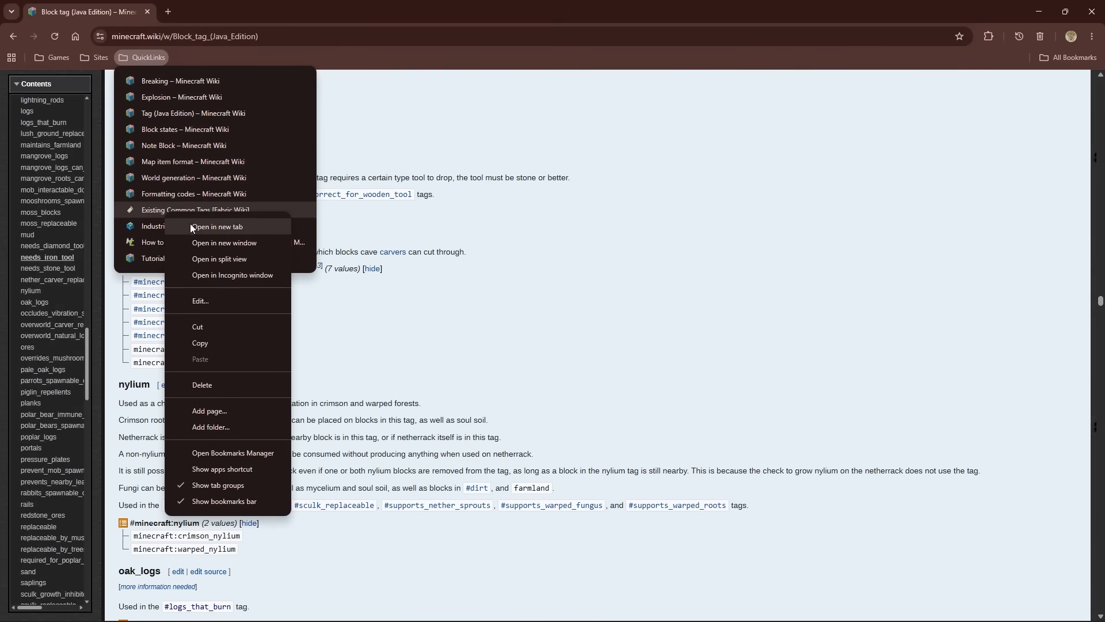
click(202, 227)
click(209, 3)
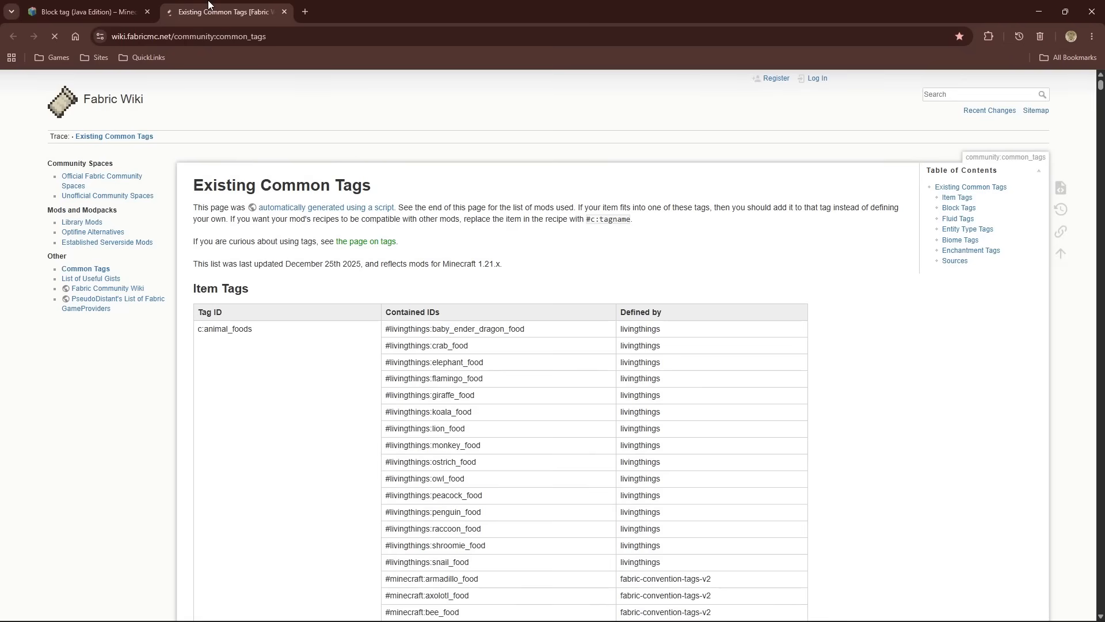
scroll(472, 170, down, 3)
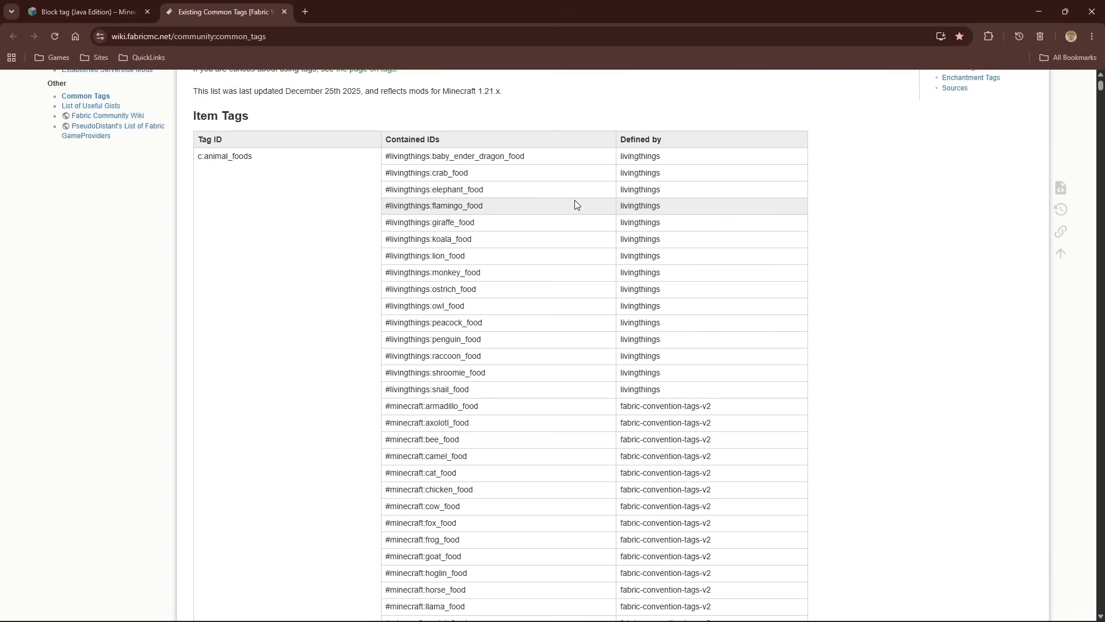
scroll(574, 205, up, 2)
Return to the Block tag page and look back through the entries from overworld_carver_replaceables up to incorrect_for_copper_tool
click(92, 11)
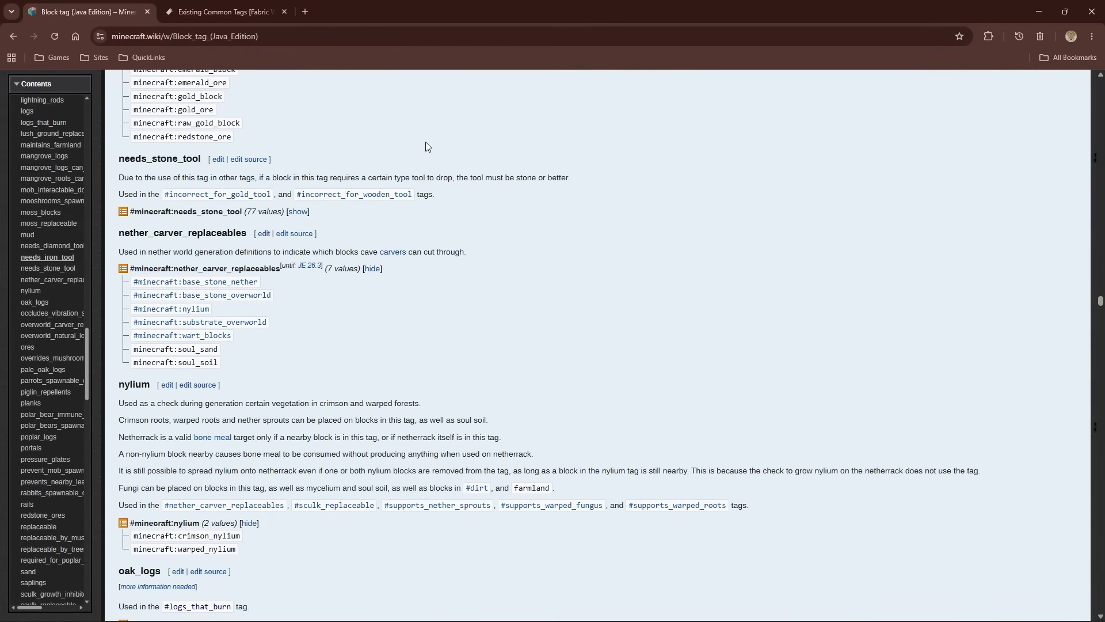
scroll(409, 150, down, 8)
scroll(409, 150, up, 5)
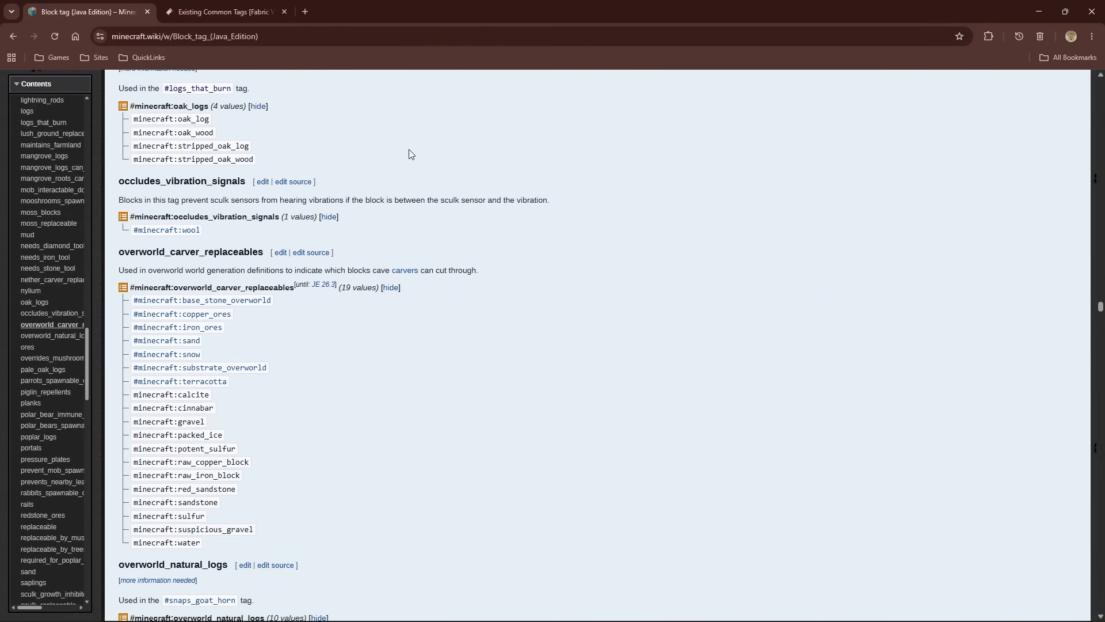
scroll(411, 152, up, 20)
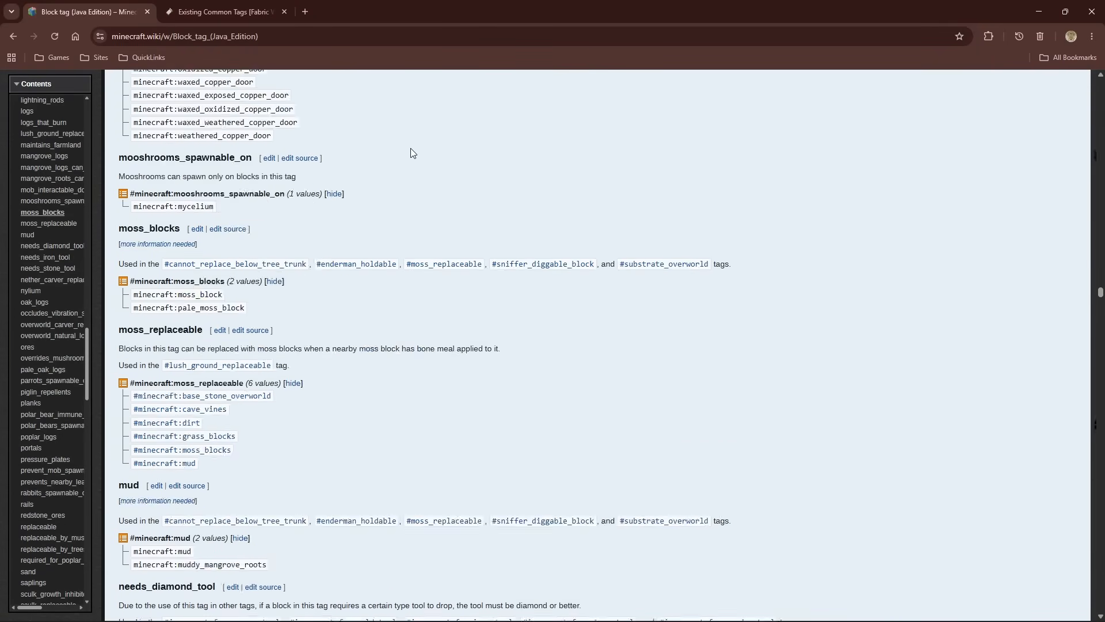
scroll(411, 153, up, 20)
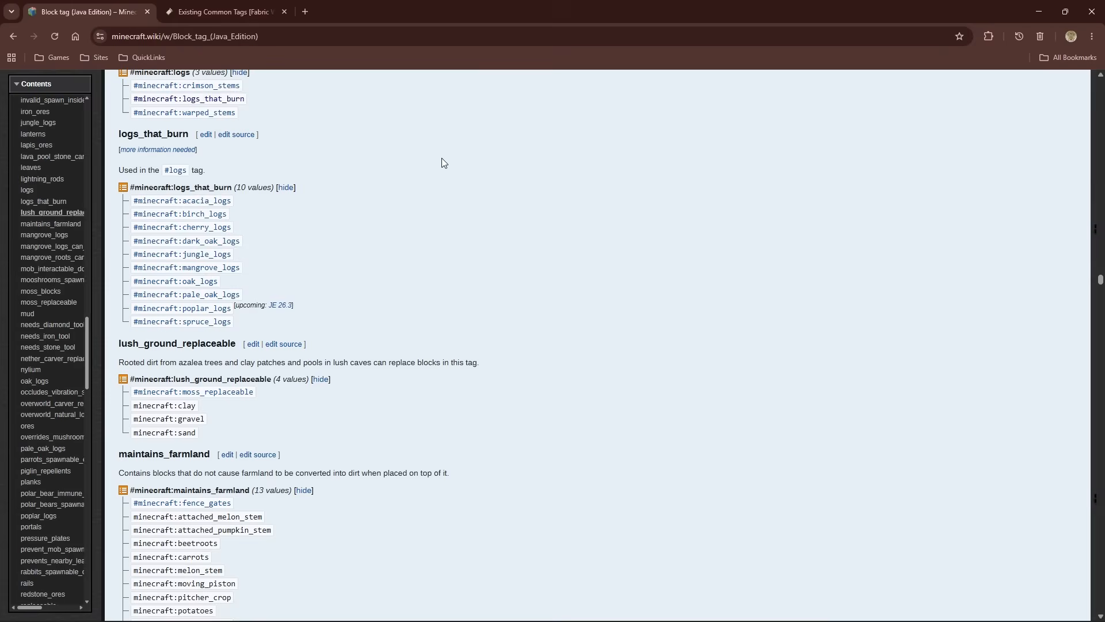
scroll(492, 167, up, 20)
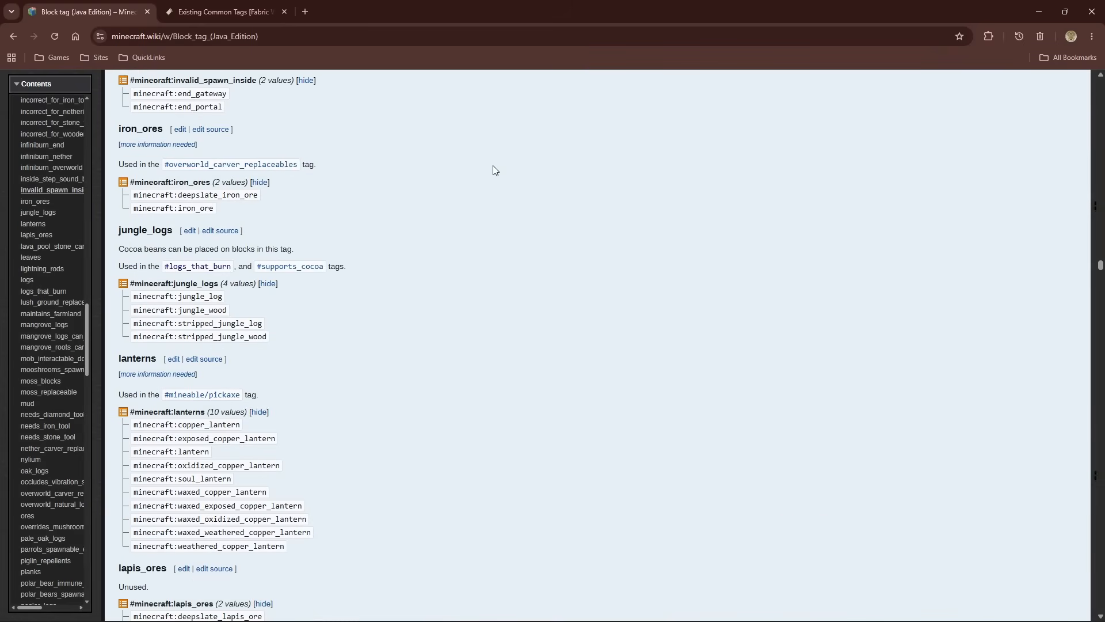
scroll(493, 171, up, 10)
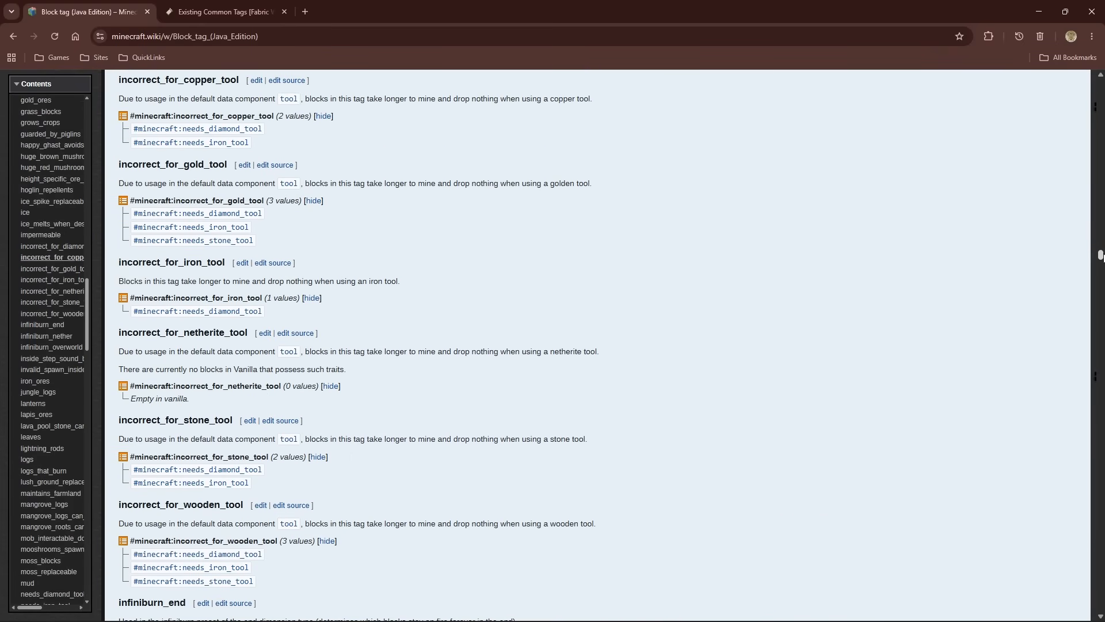
Go back to the Block tag page's table of contents and jump to the crops tag
drag(1102, 255, 1087, 118)
scroll(993, 199, up, 4)
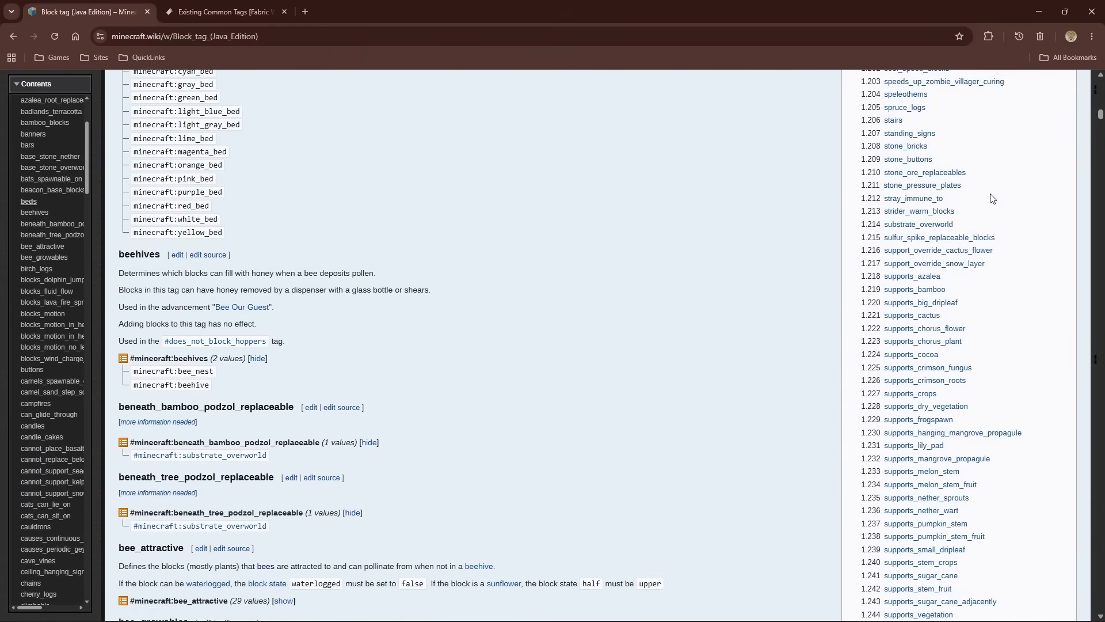
scroll(993, 198, up, 15)
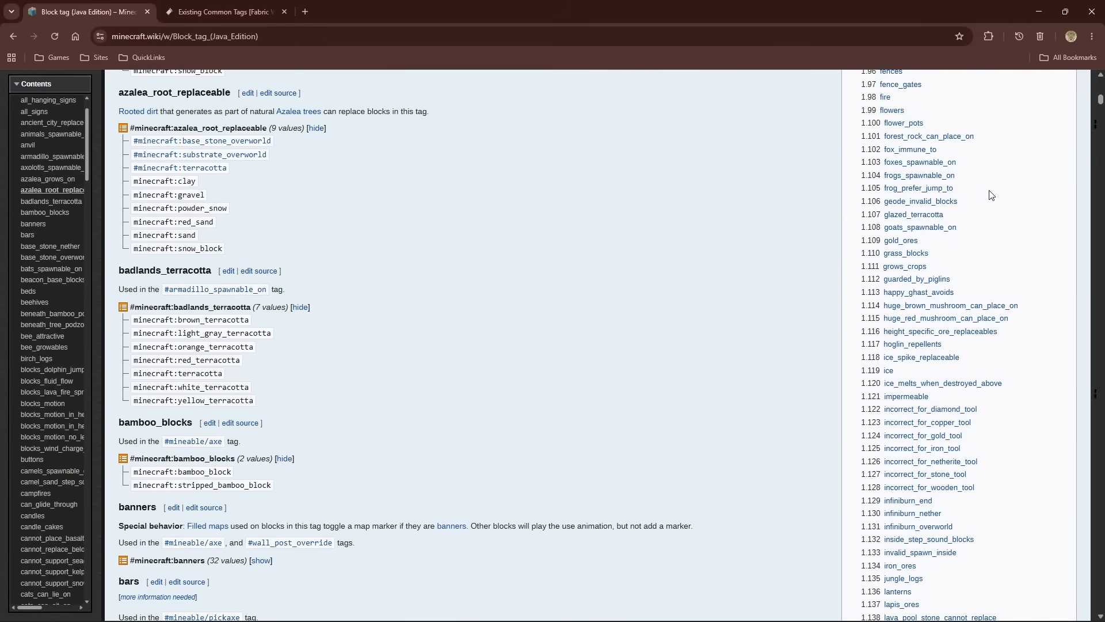
scroll(989, 194, up, 9)
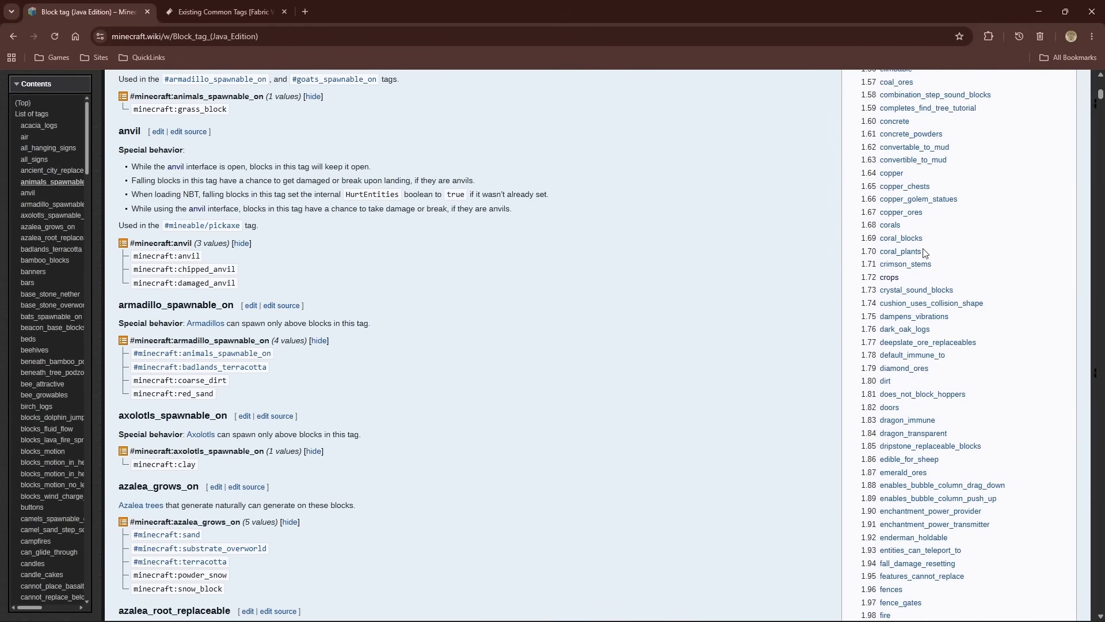
click(893, 278)
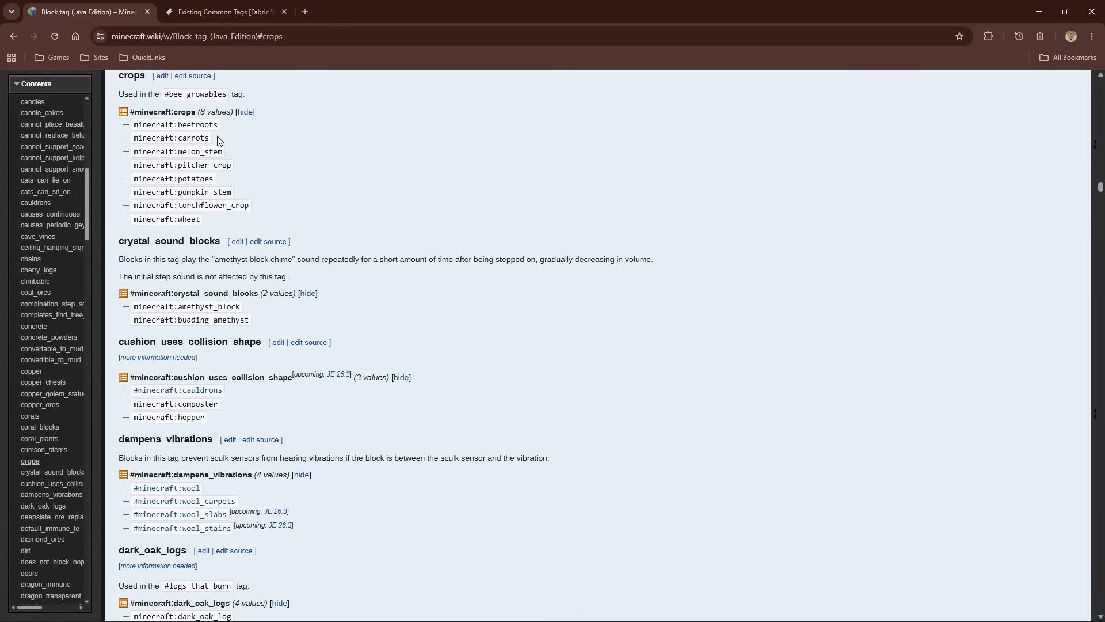
Examine the member blocks of the crops tag and the entries that follow, down to dark_oak_logs
click(253, 115)
click(253, 115)
scroll(251, 151, up, 2)
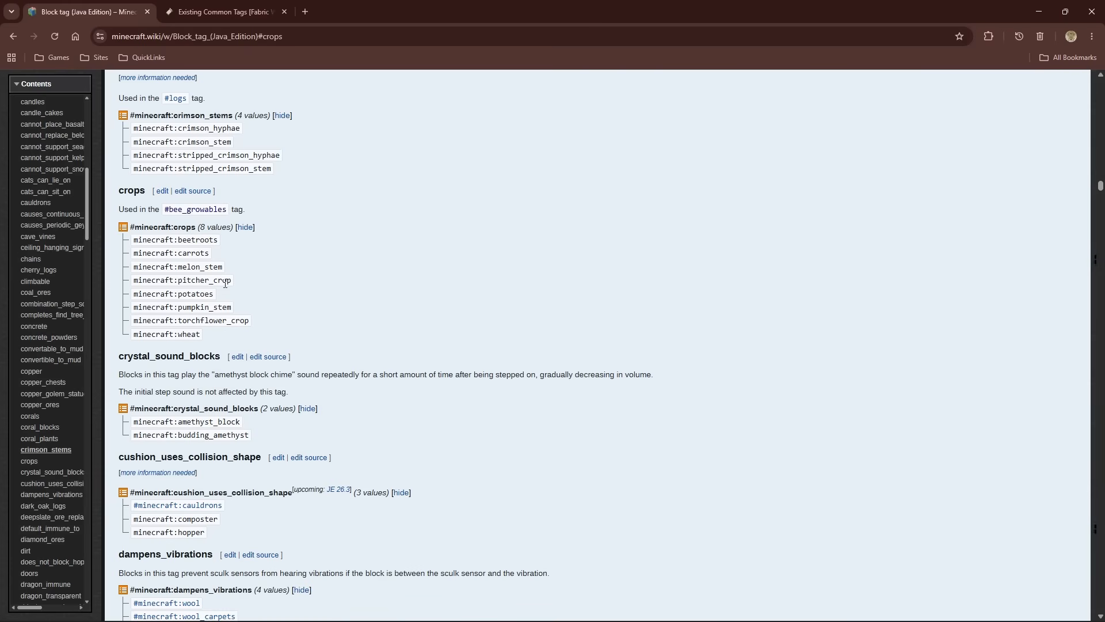
scroll(242, 326, down, 3)
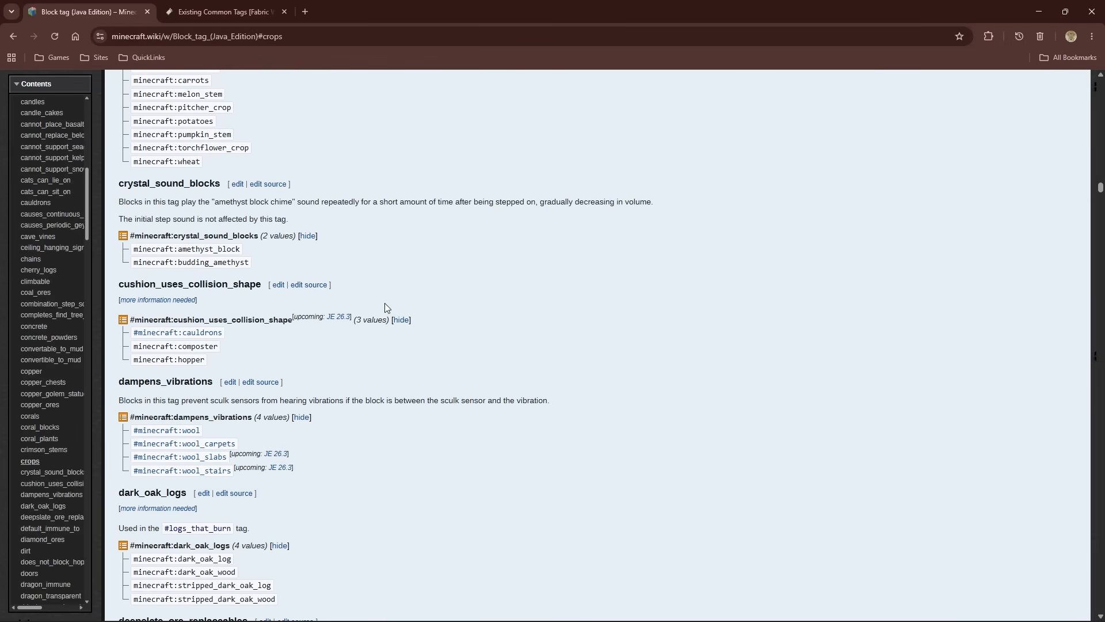
scroll(384, 304, down, 1)
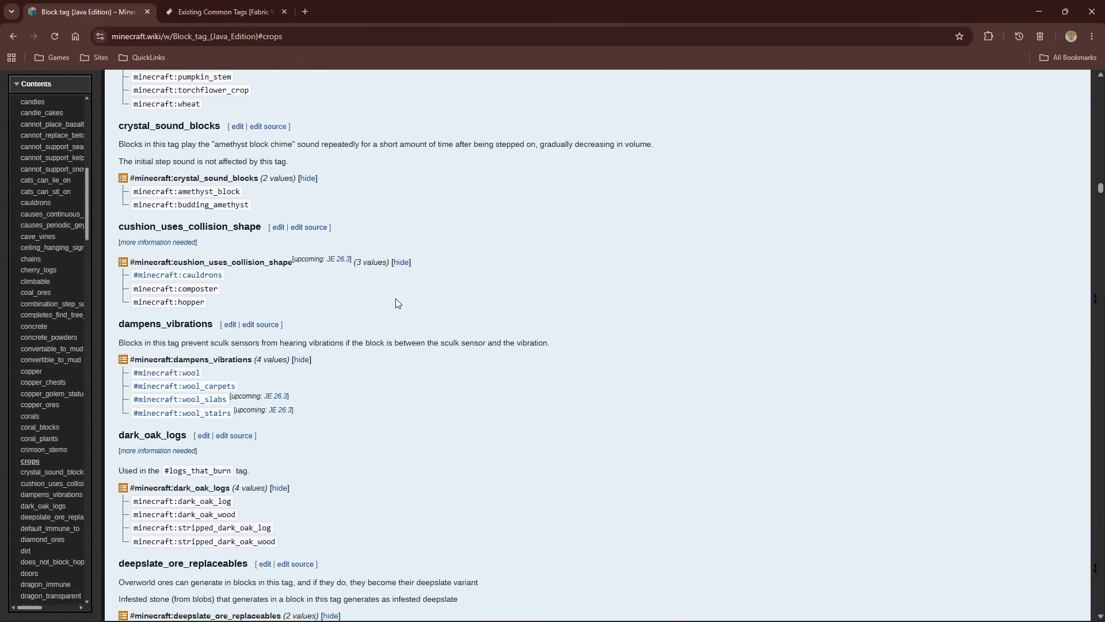